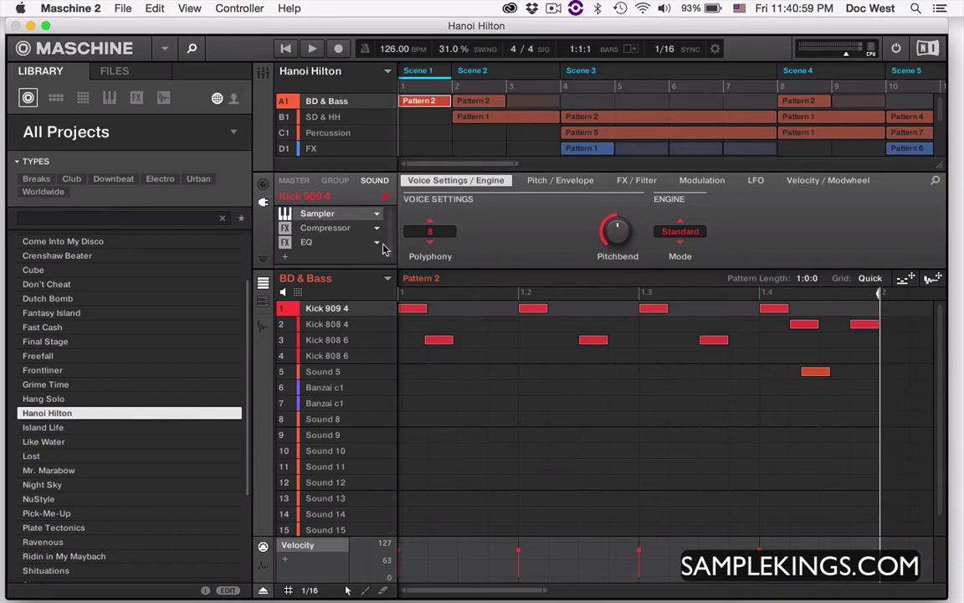
Step: Start playing the Hanoi Hilton project from the BD & Bass group's Pattern 2
{"action": "key", "text": "space"}
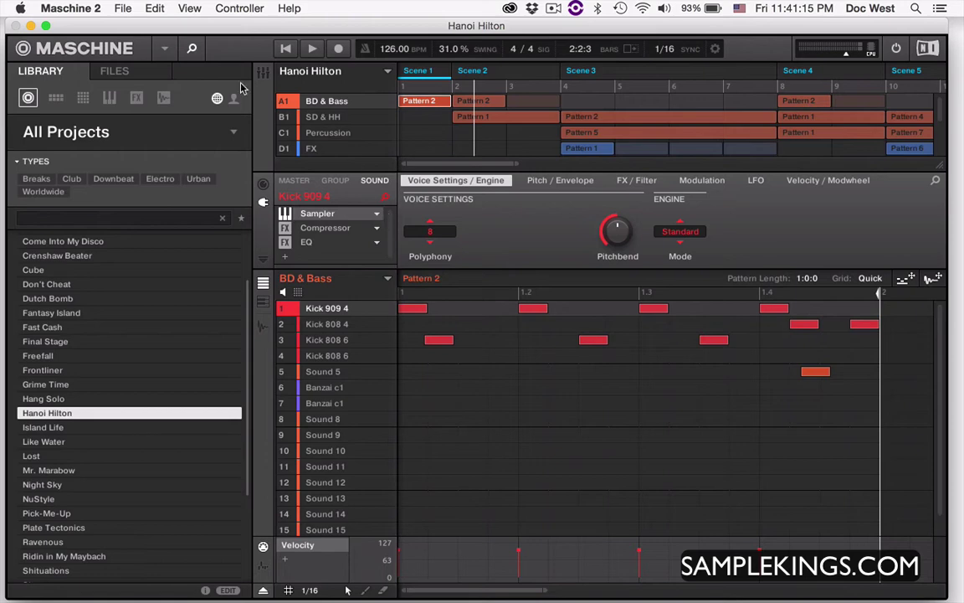
{"action": "left_click", "coordinate": [193, 7]}
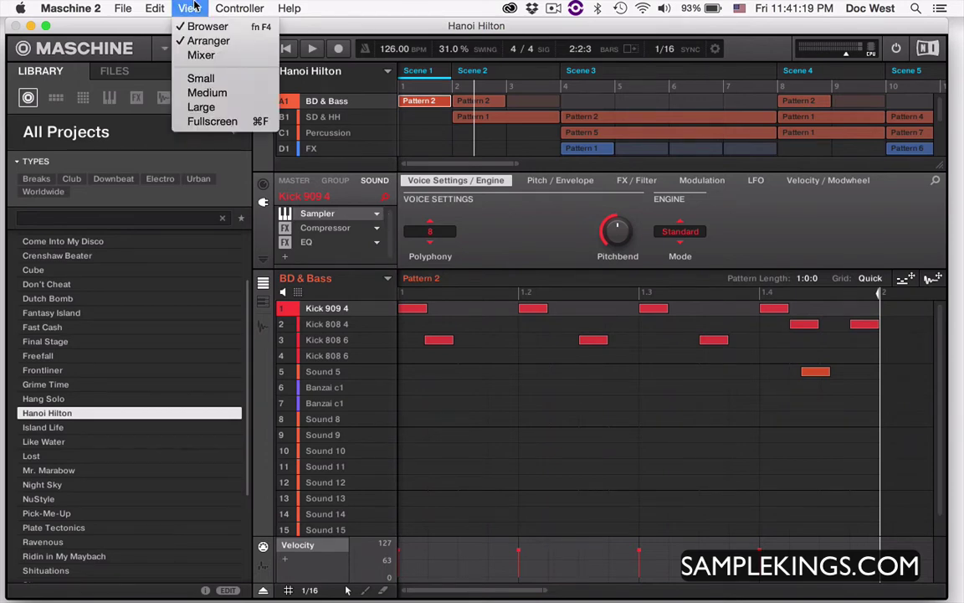
{"action": "left_click", "coordinate": [231, 124]}
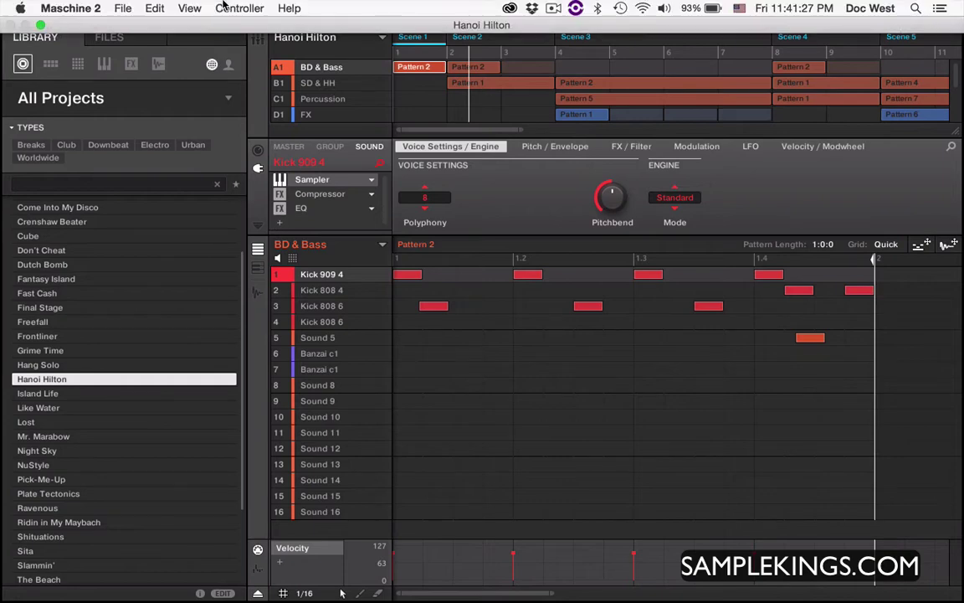
{"action": "left_click", "coordinate": [189, 8]}
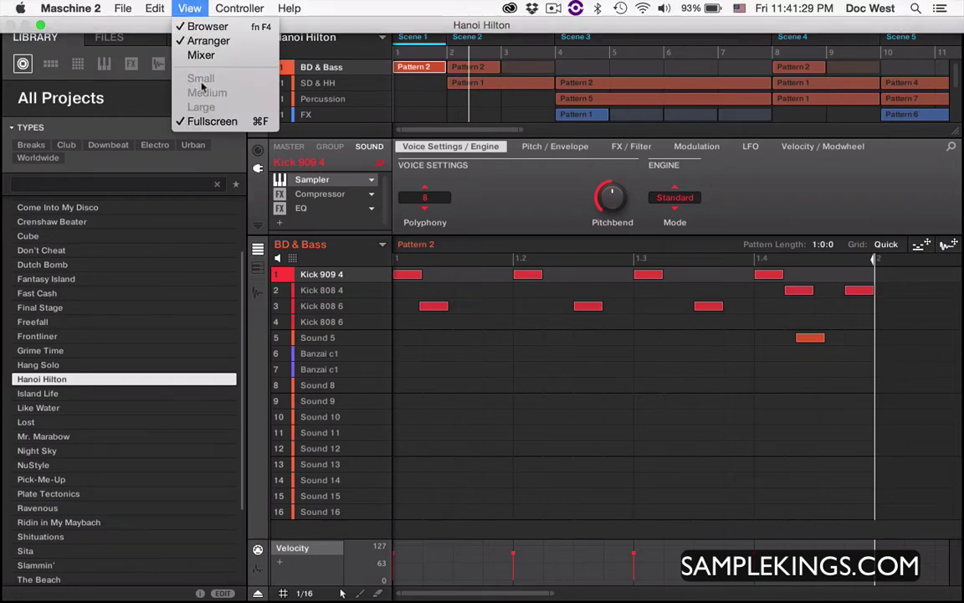
{"action": "left_click", "coordinate": [214, 144]}
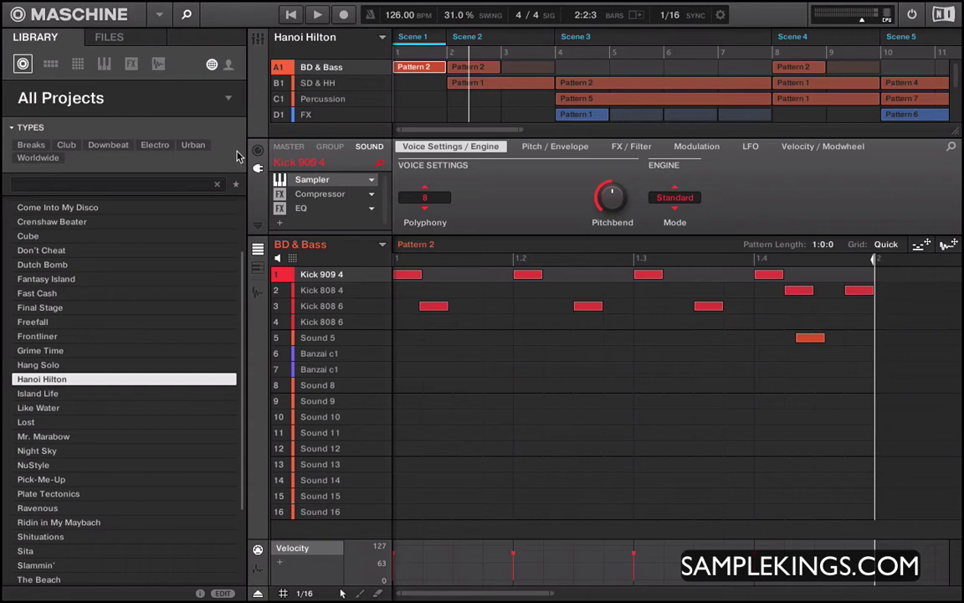
{"action": "left_click", "coordinate": [160, 15]}
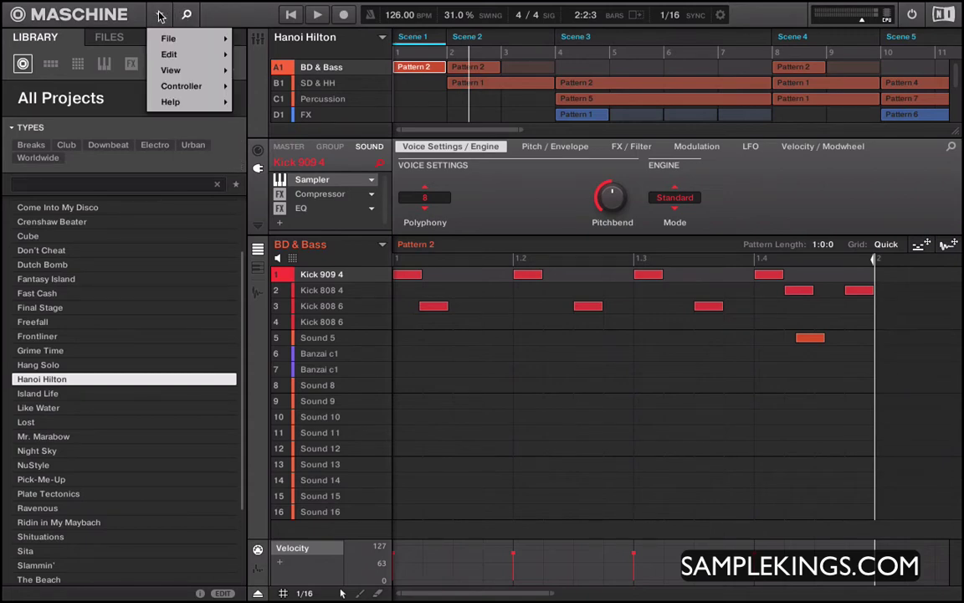
{"action": "mouse_move", "coordinate": [167, 78]}
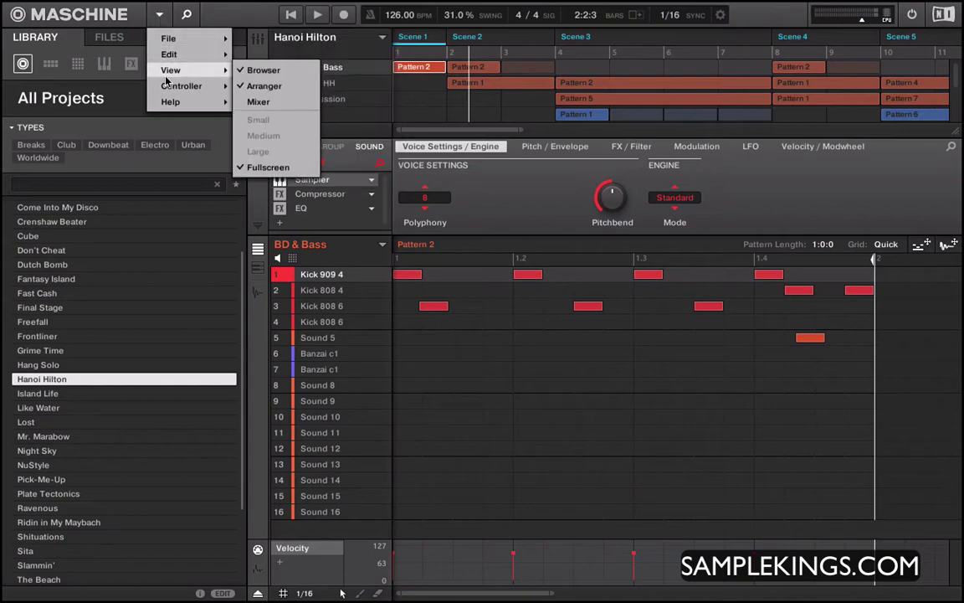
{"action": "left_click", "coordinate": [266, 168]}
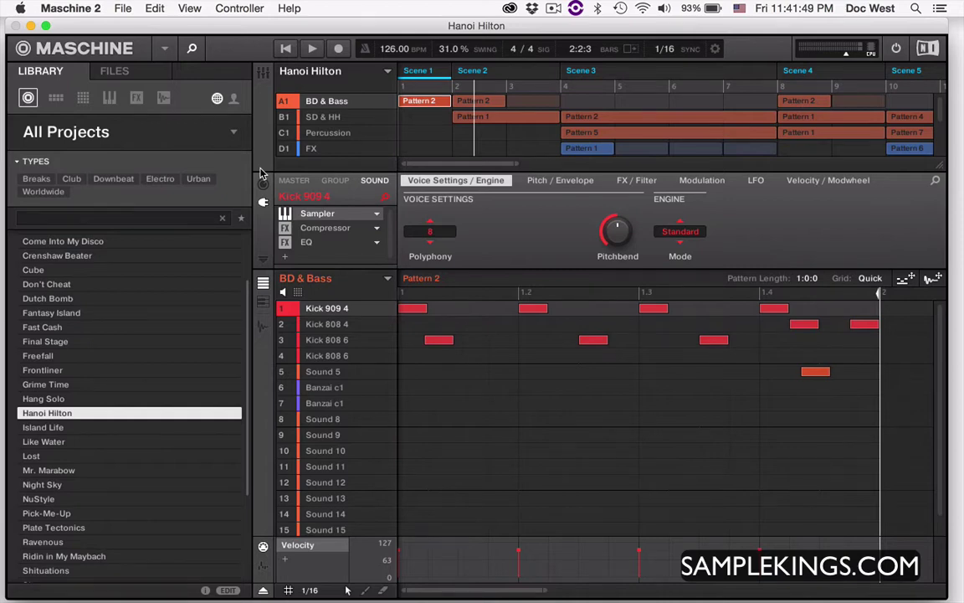
Step: Browse the library's groups and scroll down through the list
{"action": "left_click", "coordinate": [56, 99]}
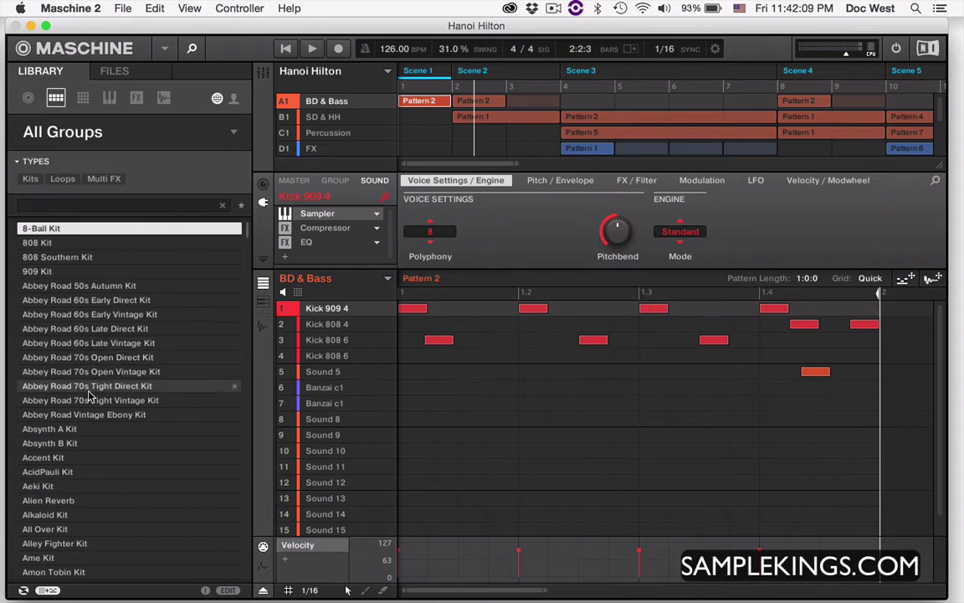
{"action": "scroll", "coordinate": [92, 406], "scroll_direction": "down", "scroll_amount": 5}
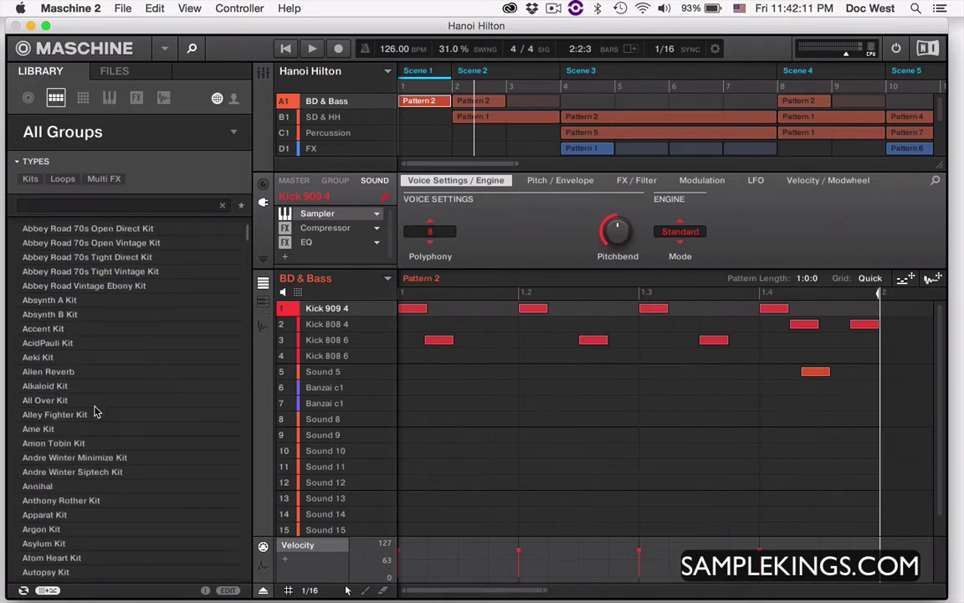
{"action": "scroll", "coordinate": [96, 412], "scroll_direction": "down", "scroll_amount": 3}
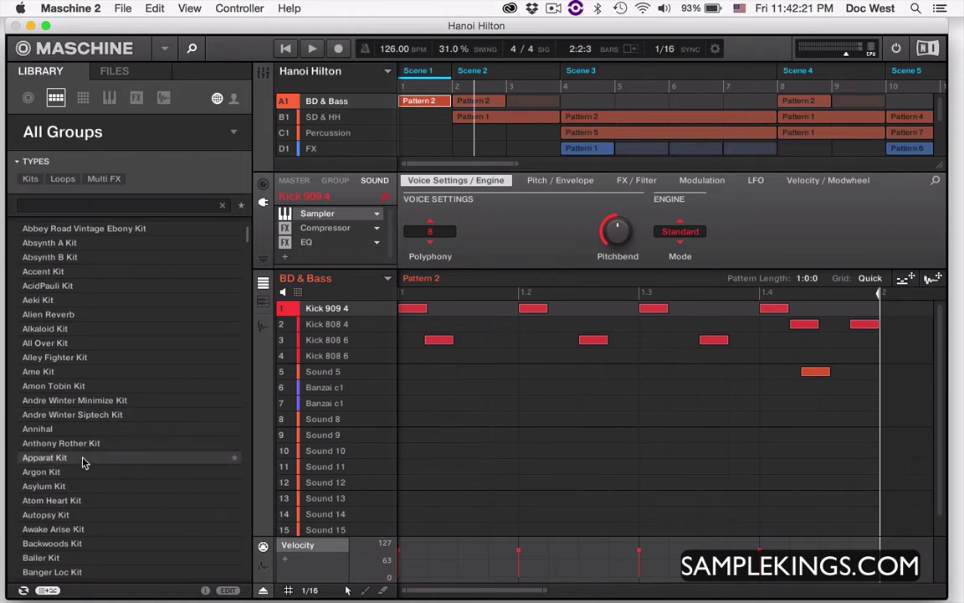
{"action": "scroll", "coordinate": [83, 457], "scroll_direction": "down", "scroll_amount": 2}
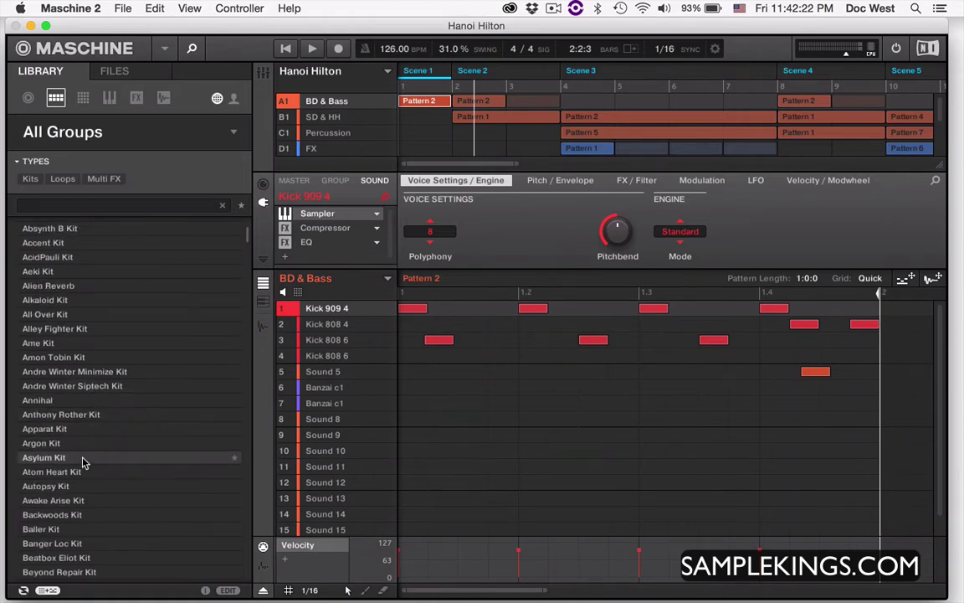
Step: Step through the Sounds, Instruments and Effects categories, ending on Samples
{"action": "left_click", "coordinate": [83, 99]}
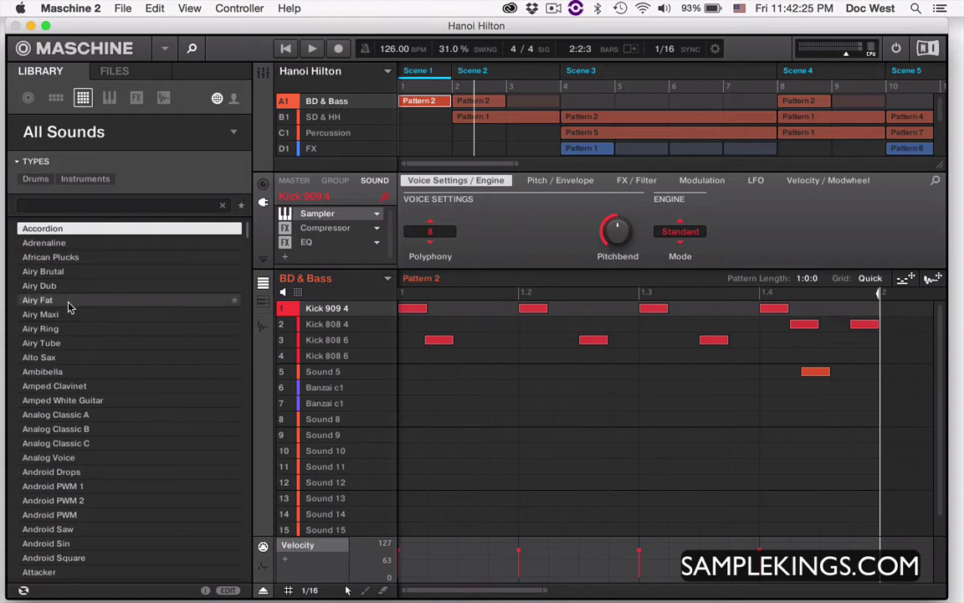
{"action": "left_click", "coordinate": [110, 98]}
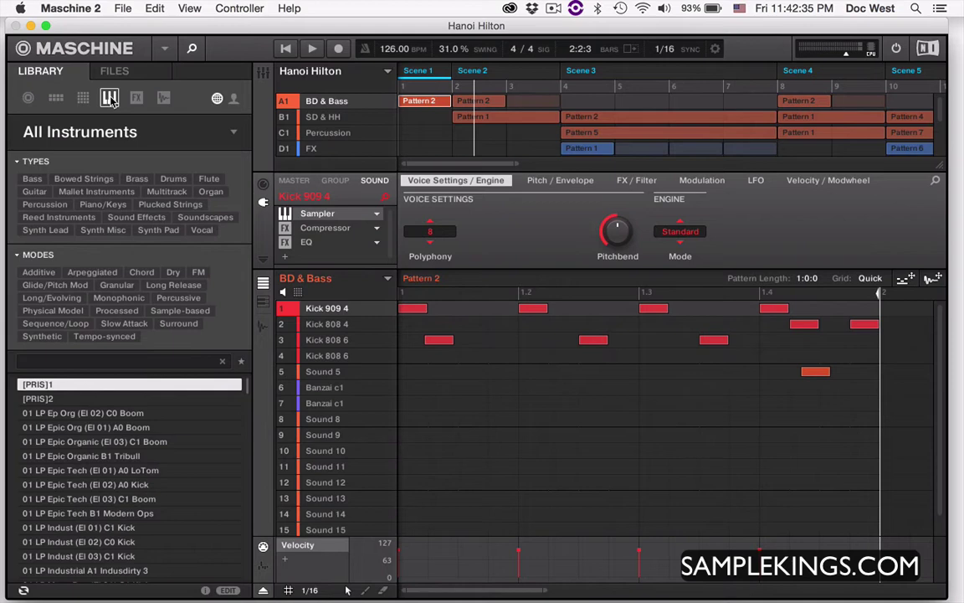
{"action": "left_click", "coordinate": [137, 98]}
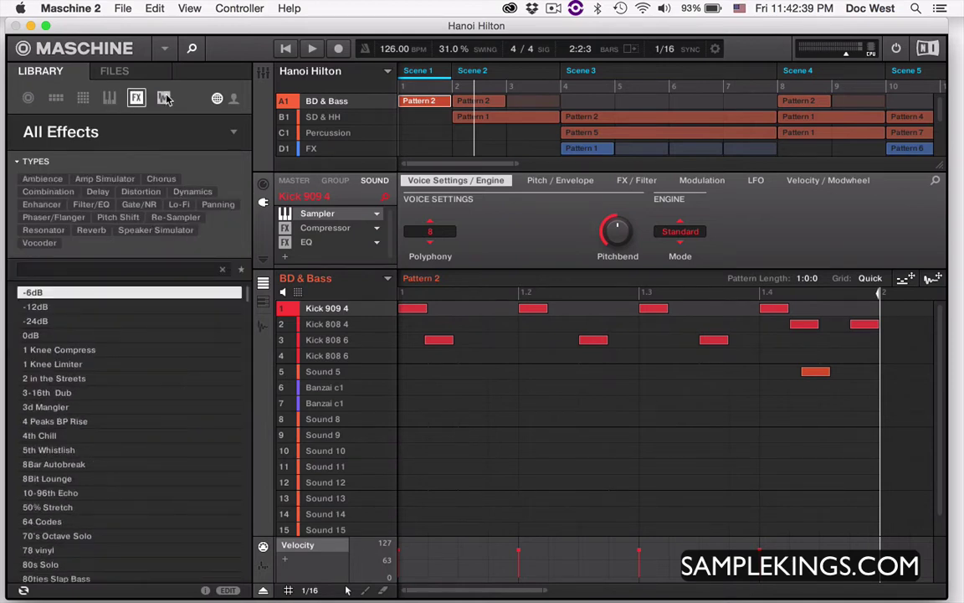
{"action": "left_click", "coordinate": [164, 98]}
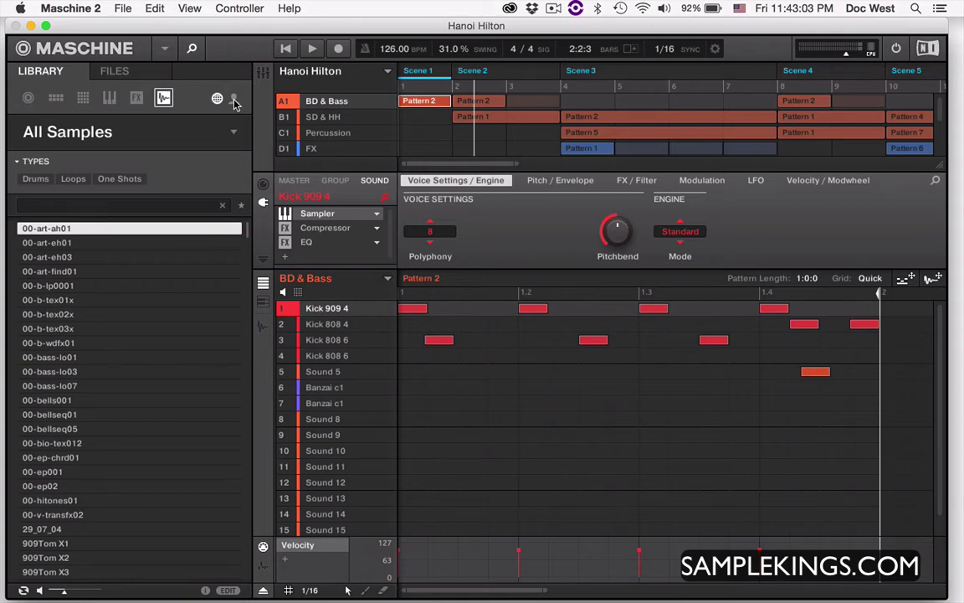
Step: Check user samples, then user and factory effects, then return to the full Projects list
{"action": "left_click", "coordinate": [234, 99]}
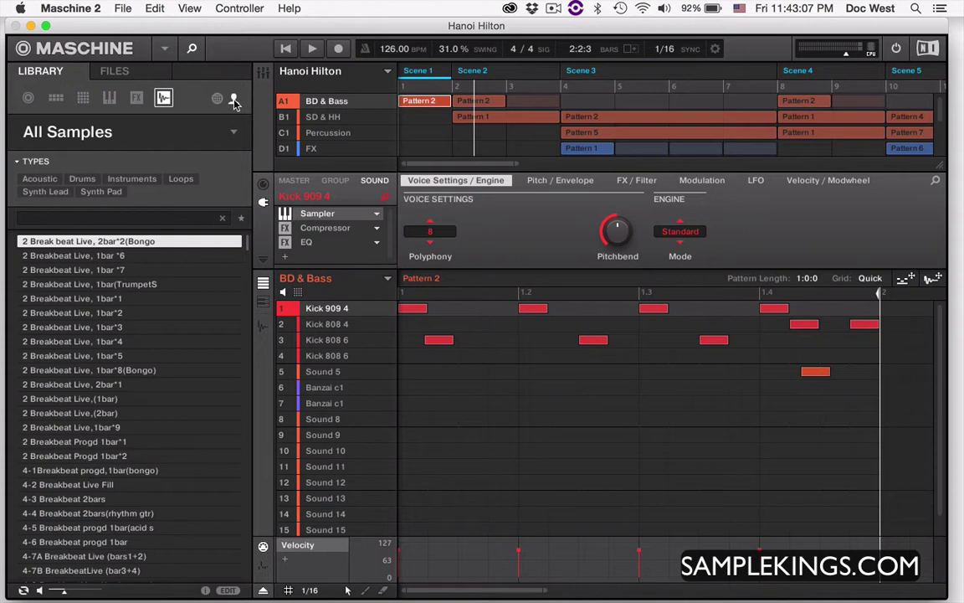
{"action": "left_click", "coordinate": [136, 99]}
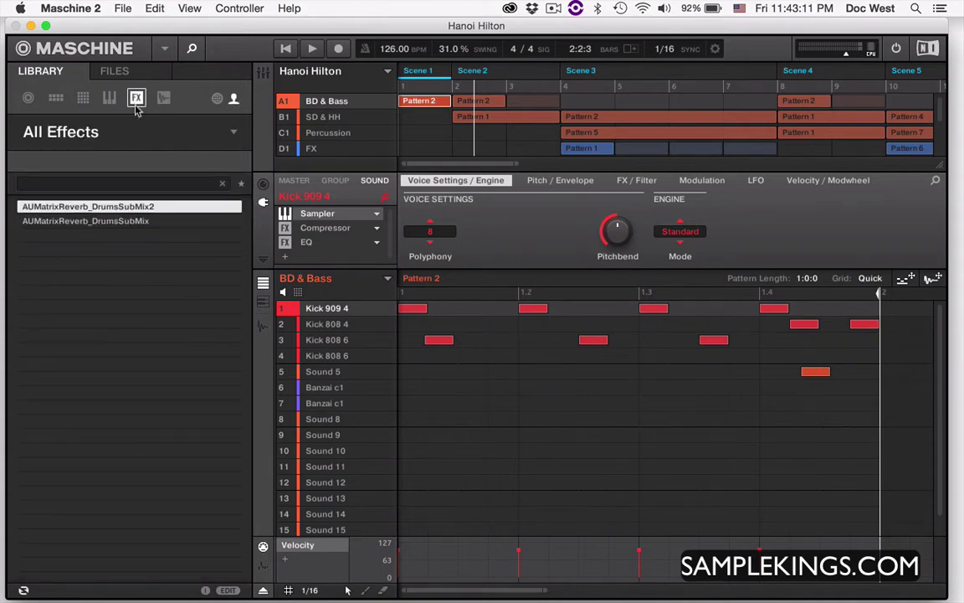
{"action": "left_click", "coordinate": [215, 100]}
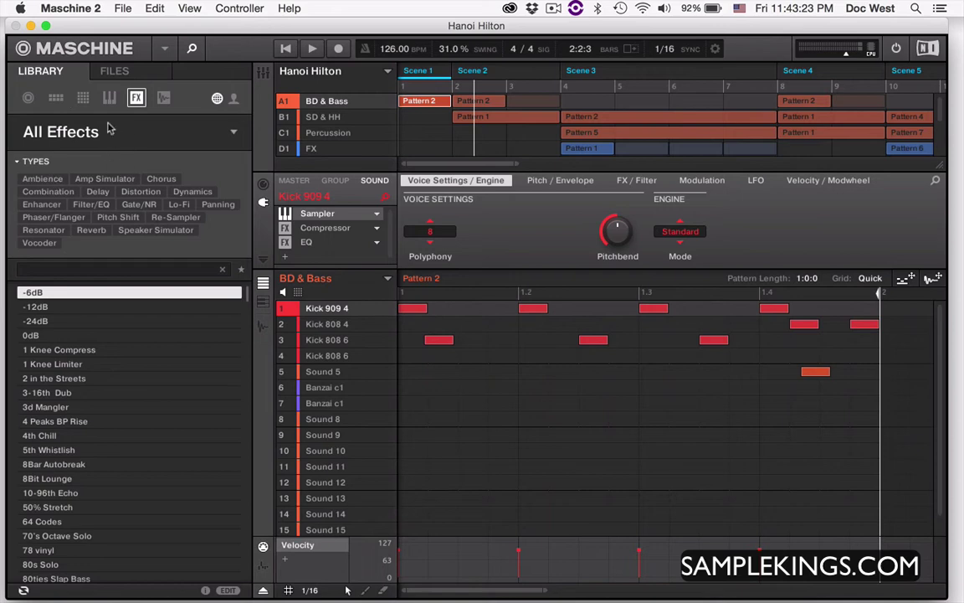
{"action": "left_click", "coordinate": [28, 98]}
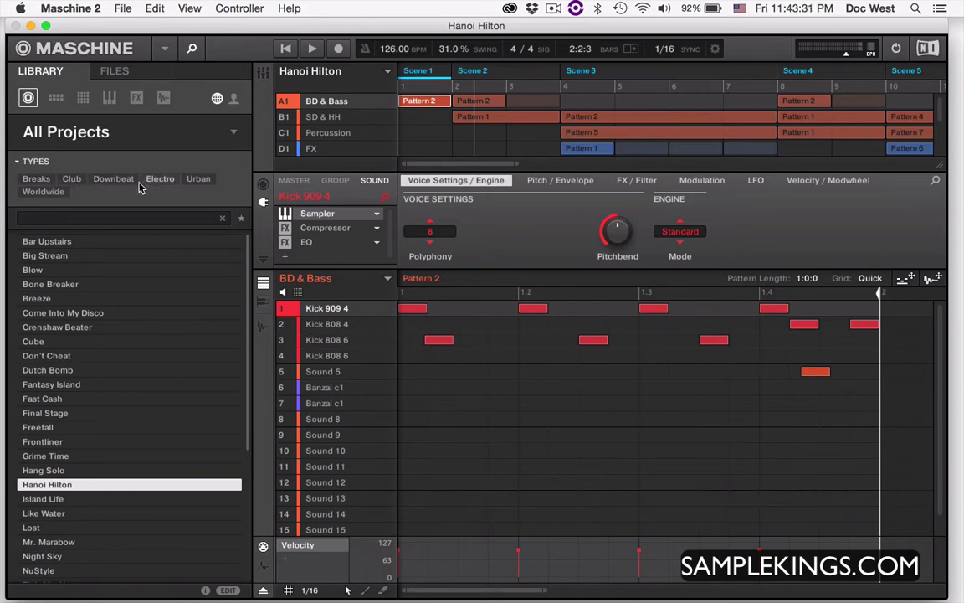
Step: Filter projects by the Downbeat, Electro, Urban and Breaks types, toggling Breaks on and off
{"action": "left_click", "coordinate": [113, 180]}
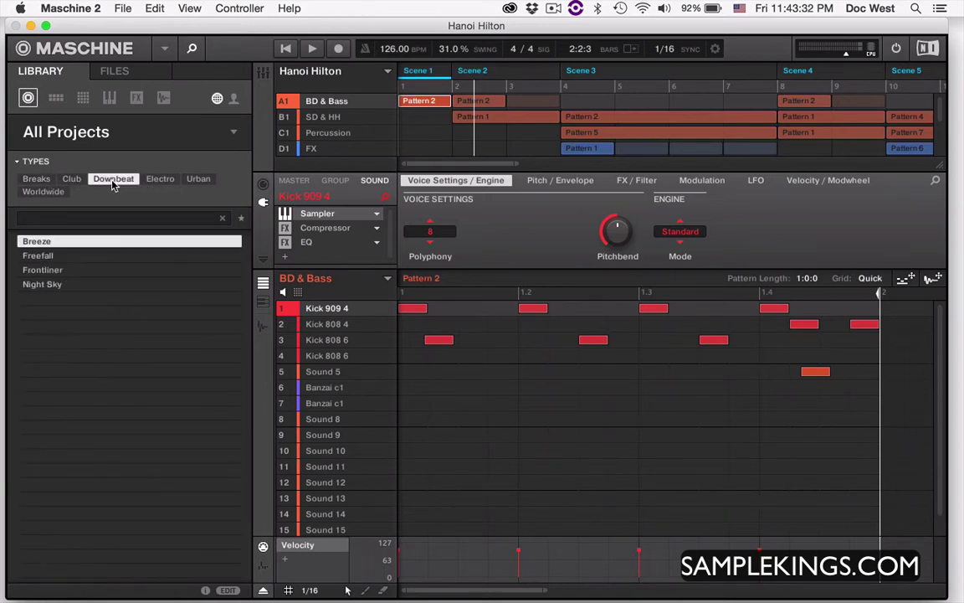
{"action": "left_click", "coordinate": [160, 179]}
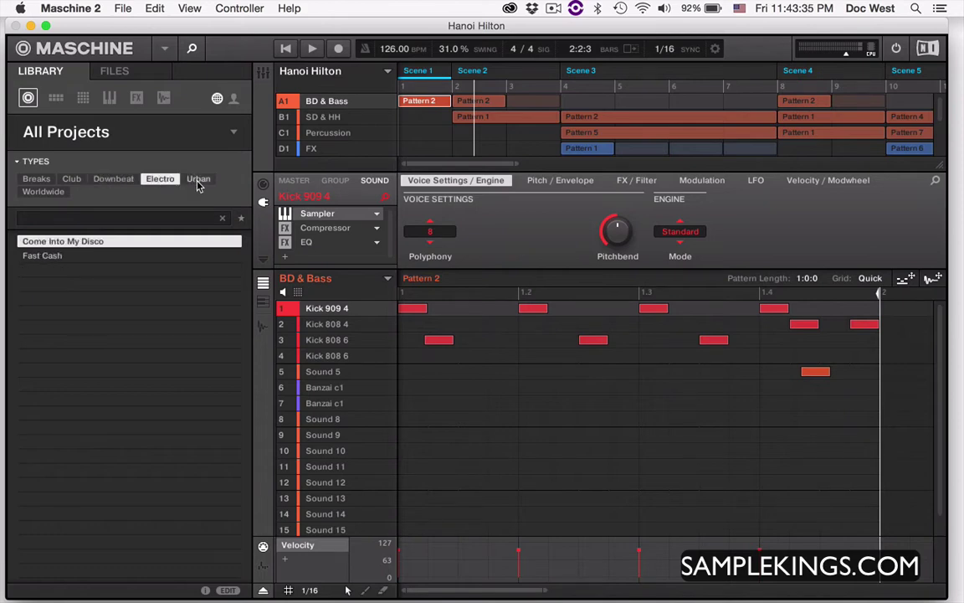
{"action": "left_click", "coordinate": [198, 180]}
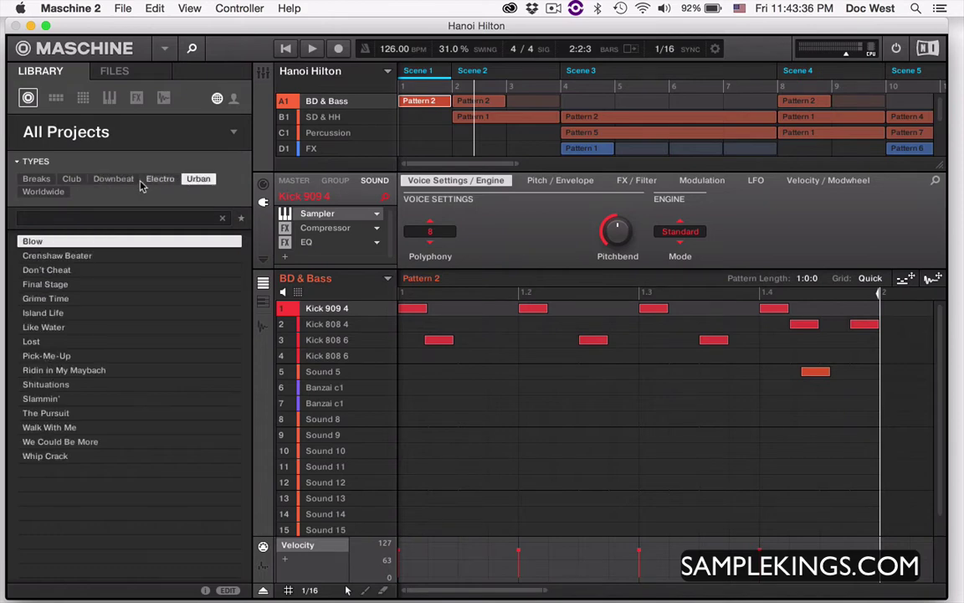
{"action": "left_click", "coordinate": [38, 179]}
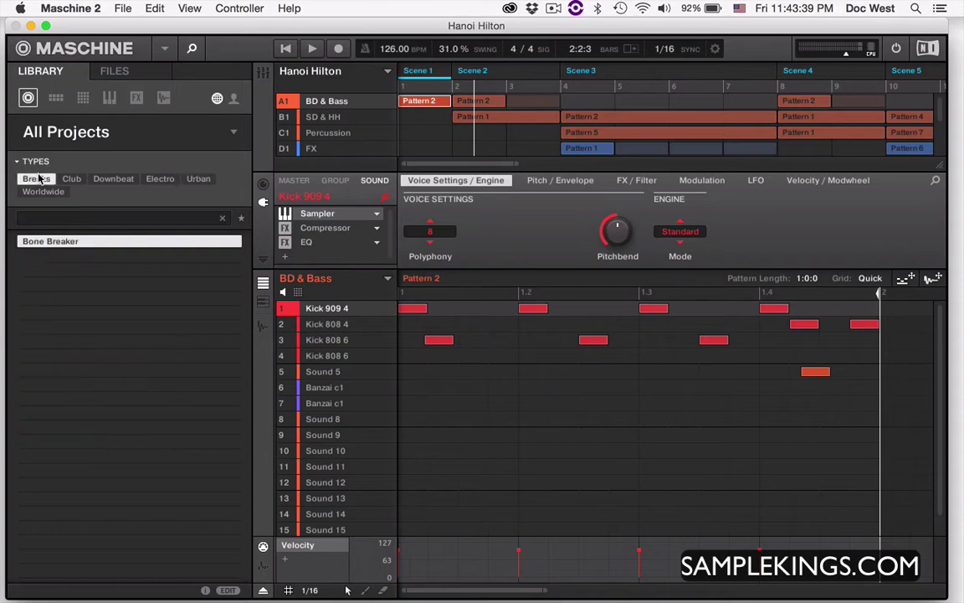
{"action": "left_click", "coordinate": [44, 180]}
{"action": "left_click", "coordinate": [44, 179]}
{"action": "left_click", "coordinate": [45, 179]}
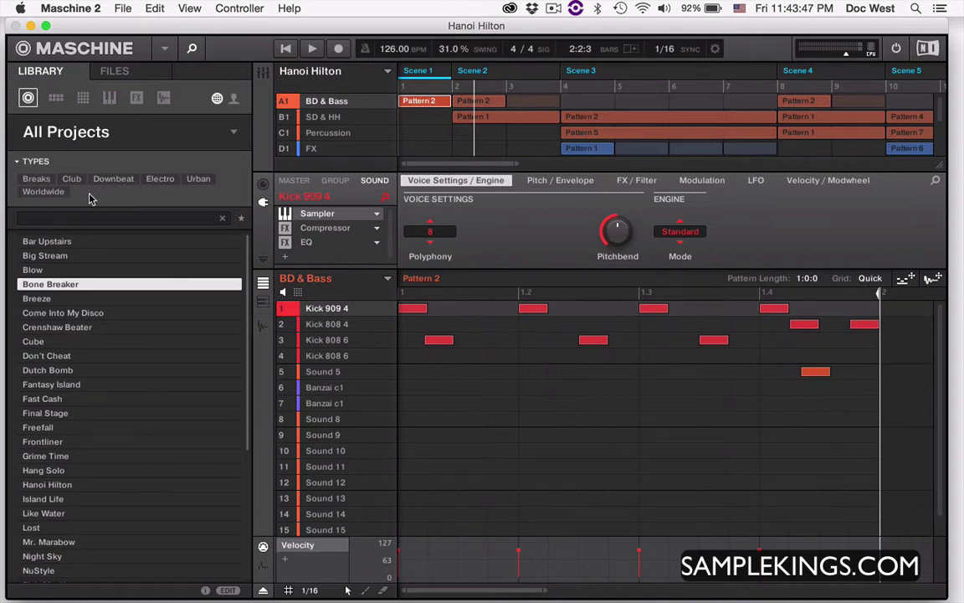
Step: Filter to Worldwide, clear that filter, and load the Hang Solo project
{"action": "left_click", "coordinate": [56, 194]}
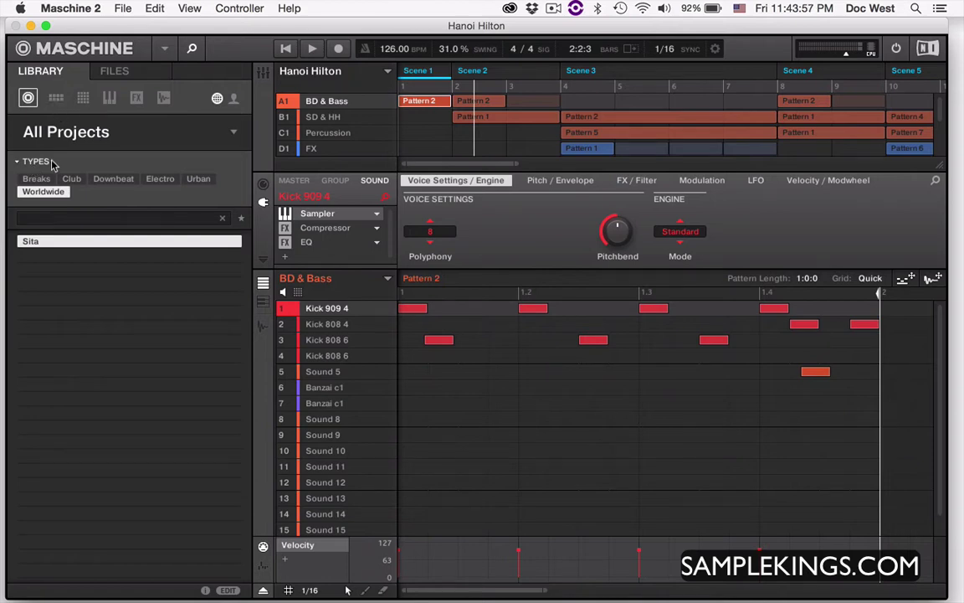
{"action": "left_click", "coordinate": [43, 191]}
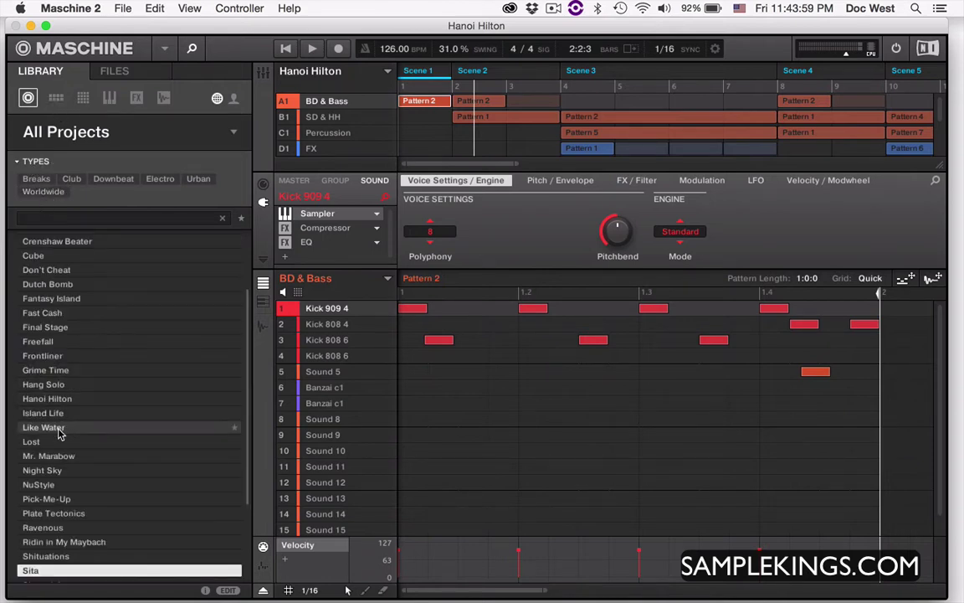
{"action": "left_click", "coordinate": [52, 385]}
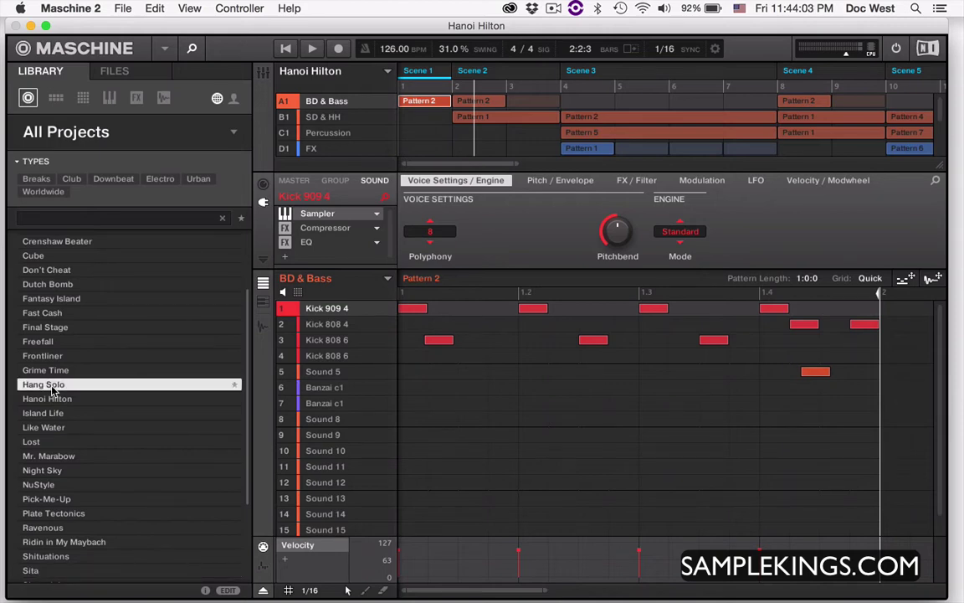
{"action": "double_click", "coordinate": [51, 385]}
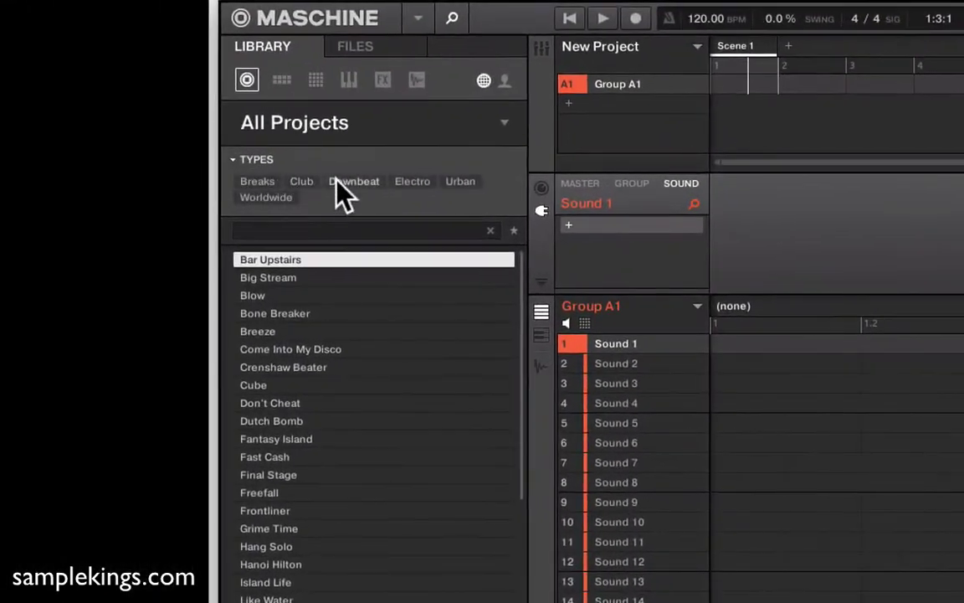
Step: Preview the Groups, Sounds, Instruments, FX and Samples categories, then return to Projects
{"action": "left_click", "coordinate": [281, 79]}
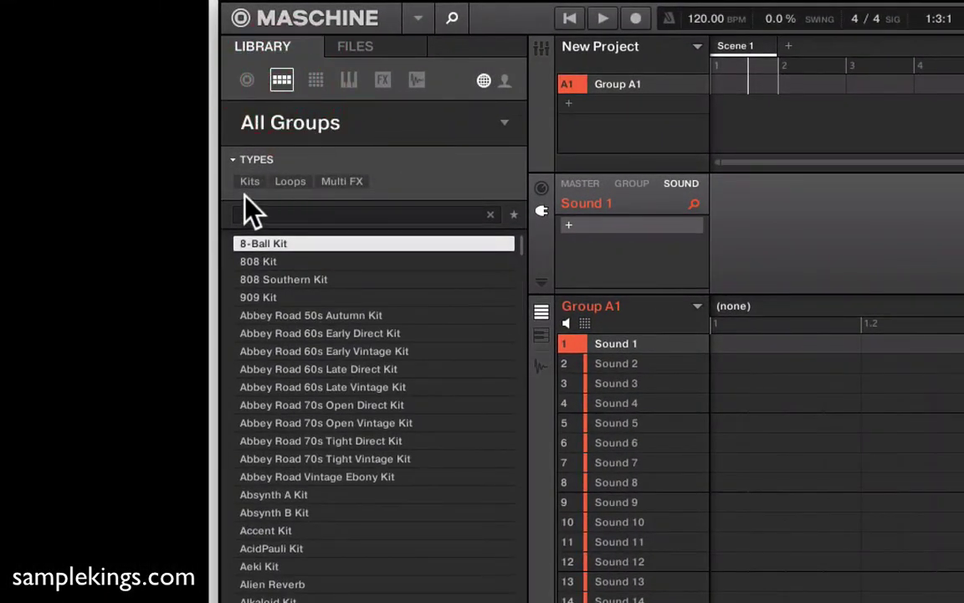
{"action": "left_click", "coordinate": [317, 80]}
{"action": "left_click", "coordinate": [349, 81]}
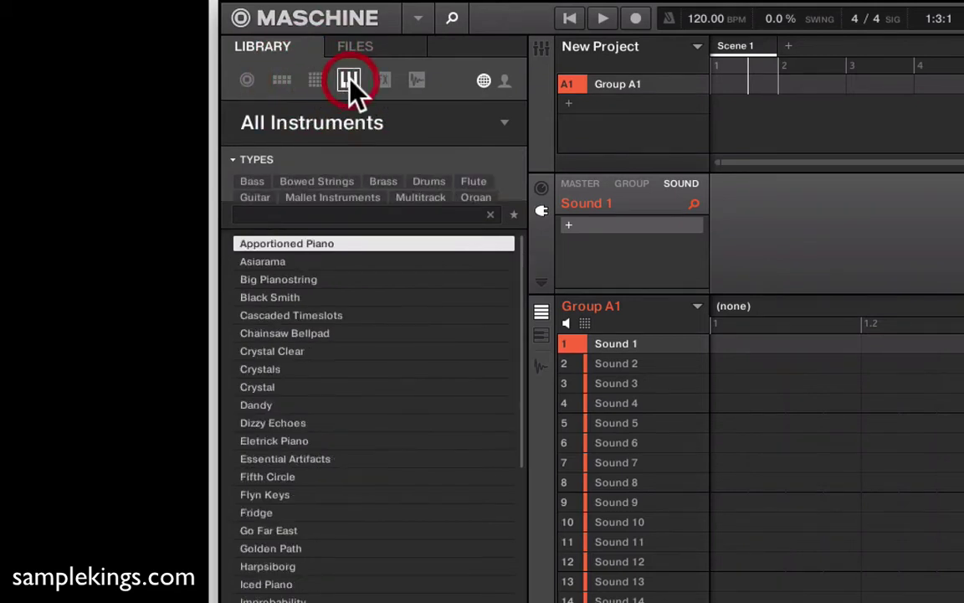
{"action": "left_click", "coordinate": [383, 79]}
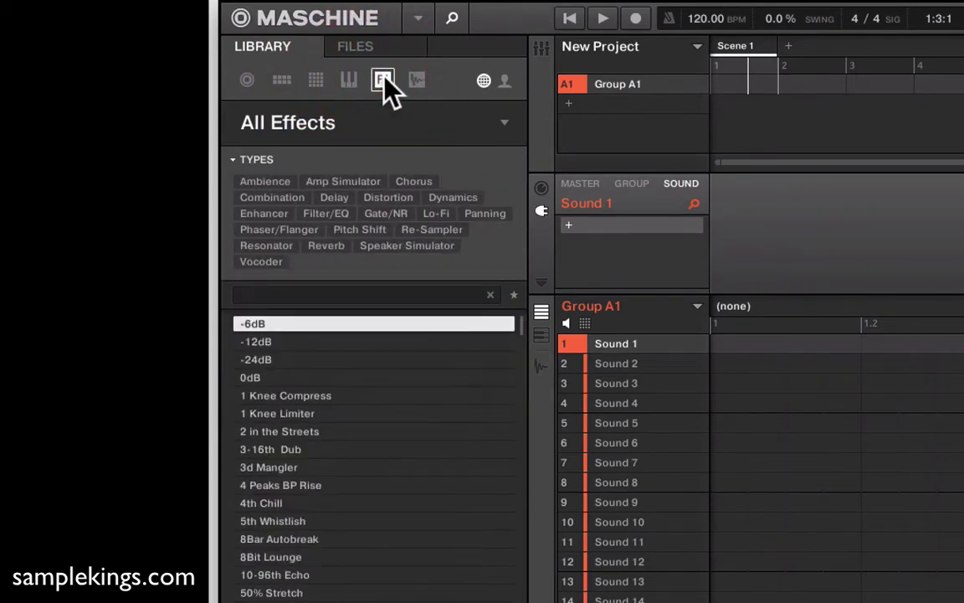
{"action": "left_click", "coordinate": [417, 81]}
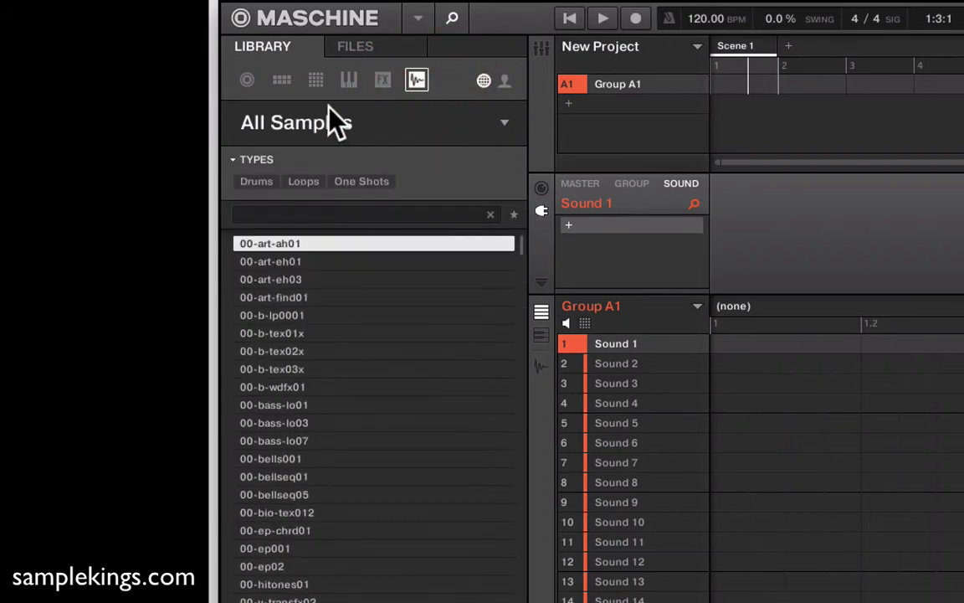
{"action": "left_click", "coordinate": [247, 80]}
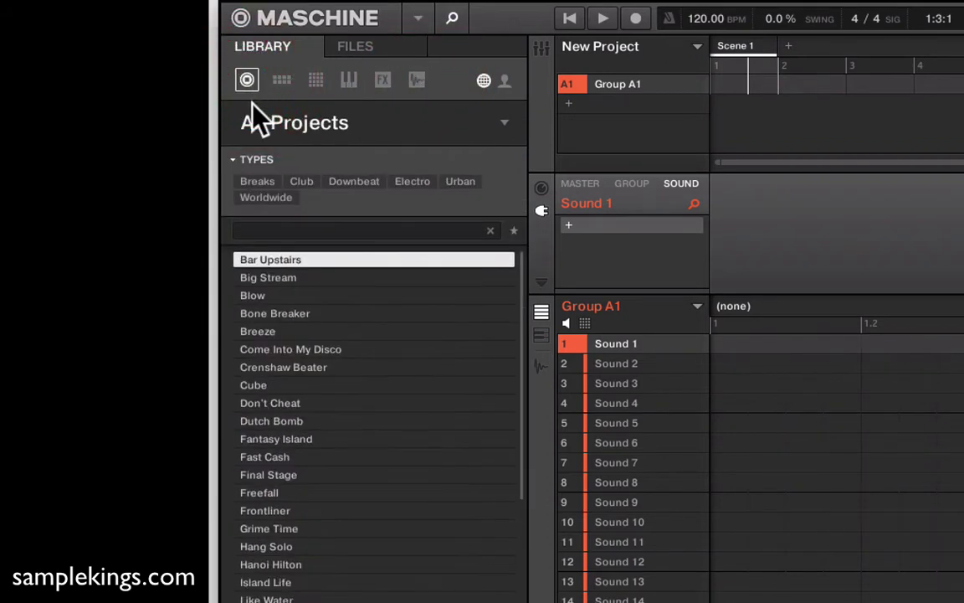
Step: Filter projects by Breaks, Club, Downbeat, Electro, Urban and Worldwide, then show all groups
{"action": "left_click", "coordinate": [268, 183]}
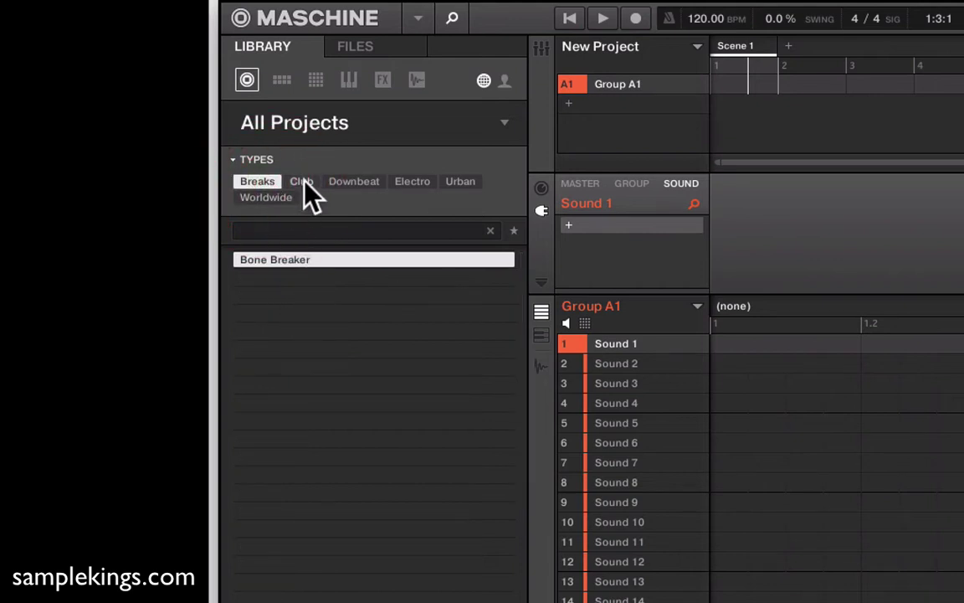
{"action": "left_click", "coordinate": [302, 181]}
{"action": "left_click", "coordinate": [346, 182]}
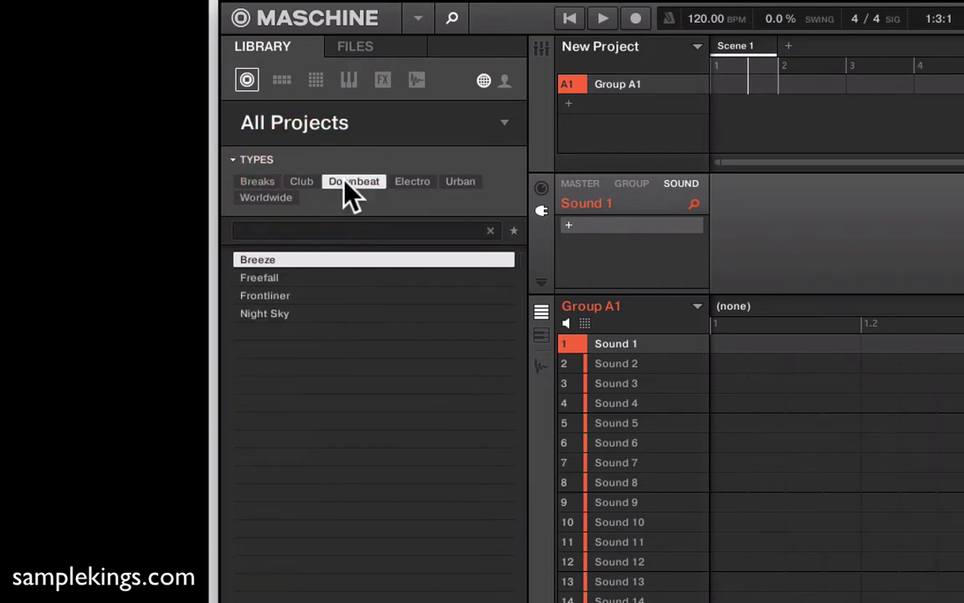
{"action": "left_click", "coordinate": [416, 181]}
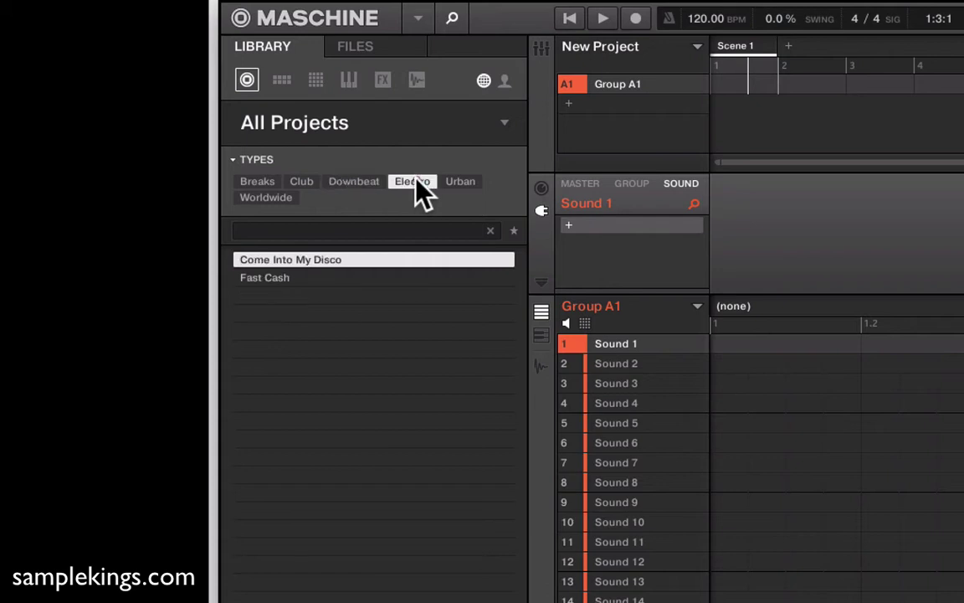
{"action": "left_click", "coordinate": [461, 182]}
{"action": "left_click", "coordinate": [284, 200]}
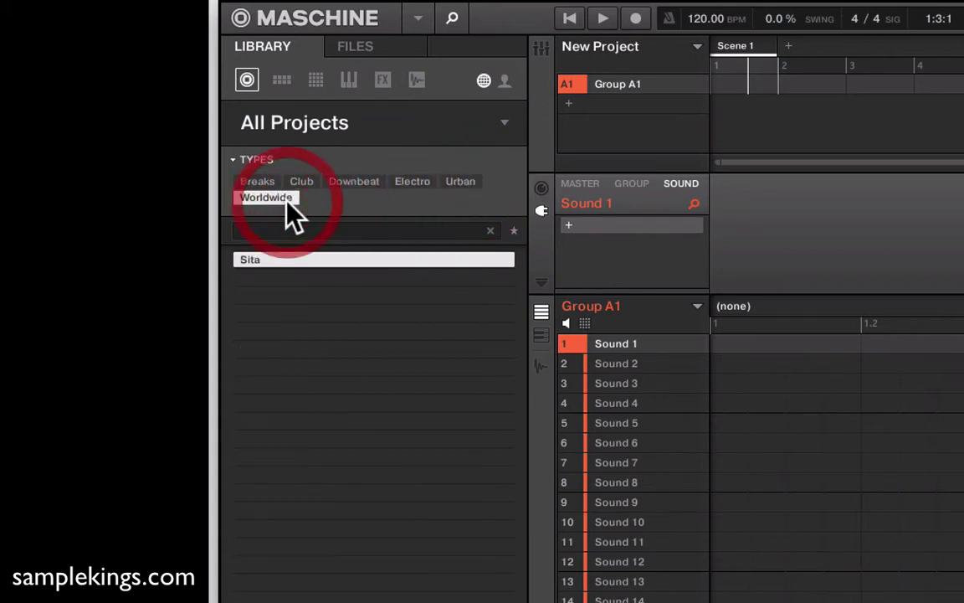
{"action": "left_click", "coordinate": [283, 81]}
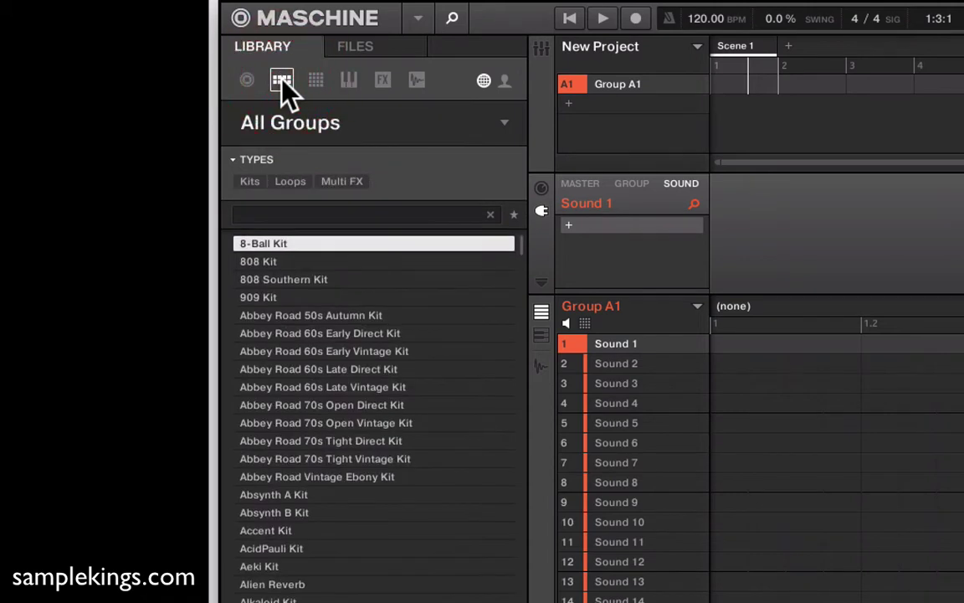
Step: Filter groups to Kits, then Acoustic, Analog, Artist, Special and Urban Kit, then show sounds
{"action": "left_click", "coordinate": [249, 181]}
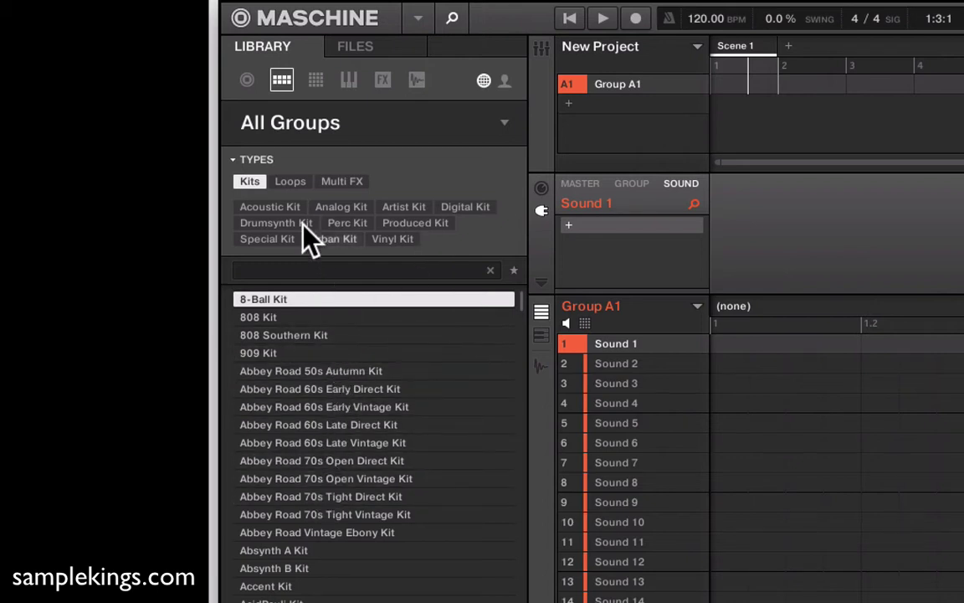
{"action": "left_click", "coordinate": [278, 210]}
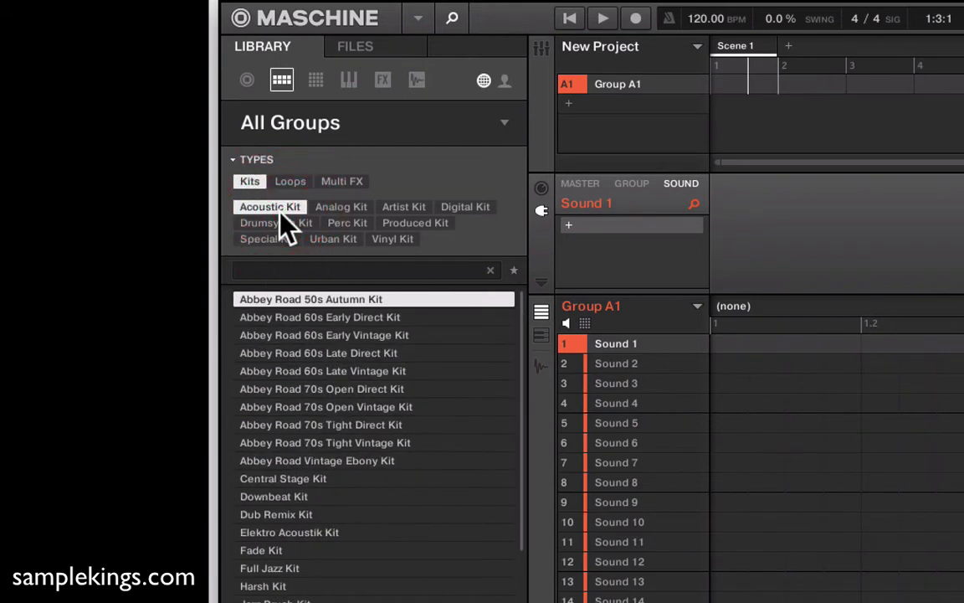
{"action": "left_click", "coordinate": [339, 207]}
{"action": "left_click", "coordinate": [401, 204]}
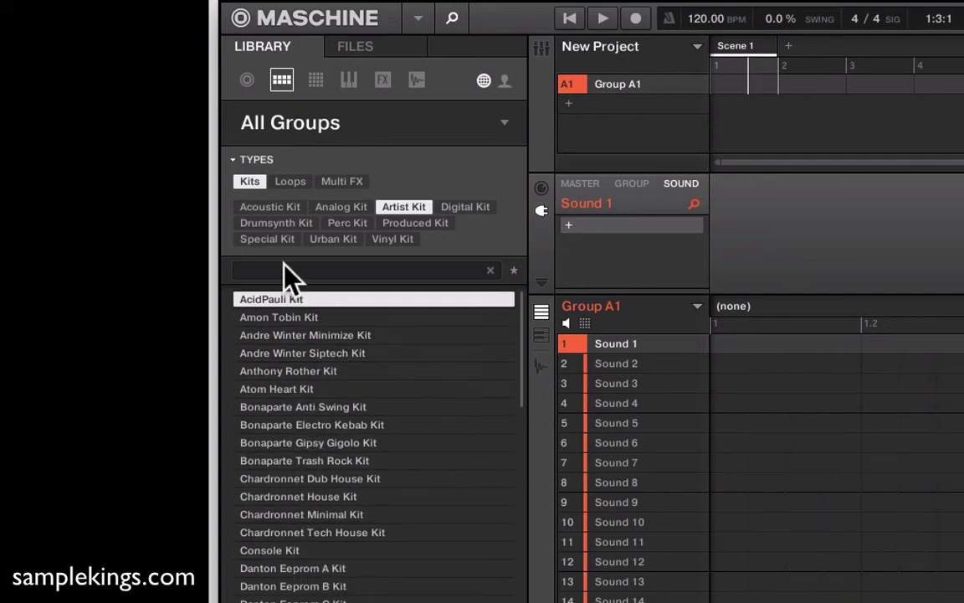
{"action": "left_click", "coordinate": [275, 241]}
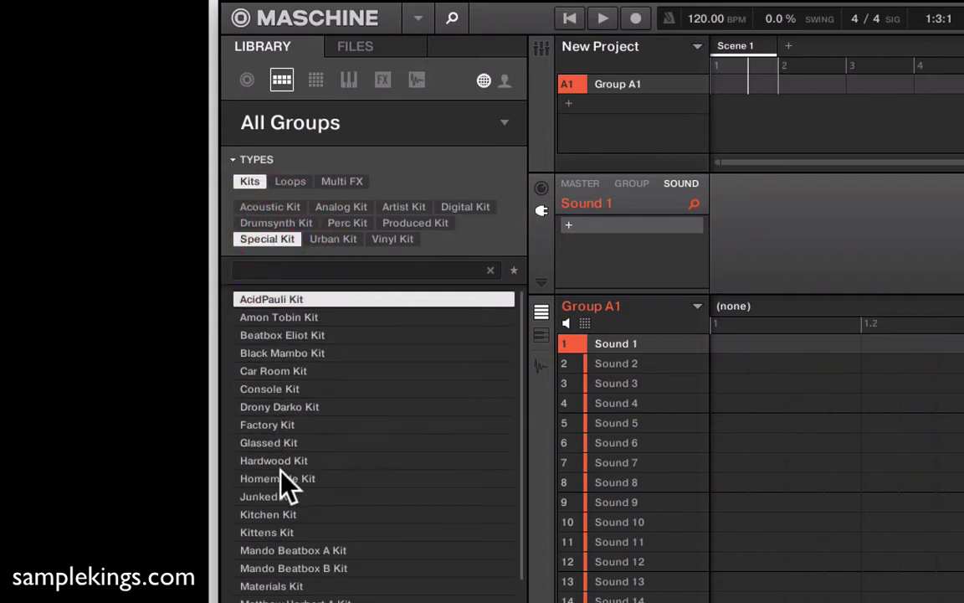
{"action": "left_click", "coordinate": [328, 242]}
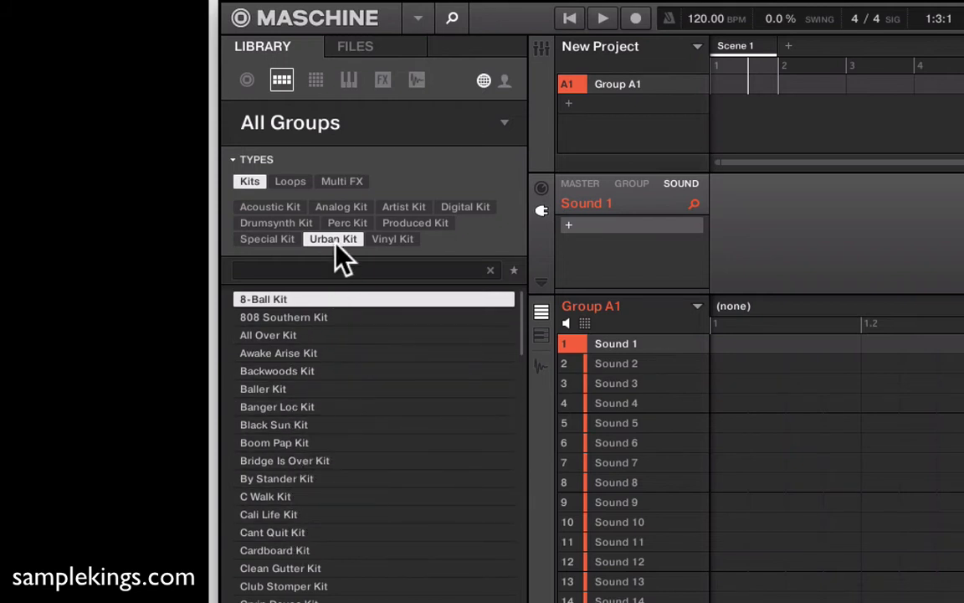
{"action": "left_click", "coordinate": [318, 79]}
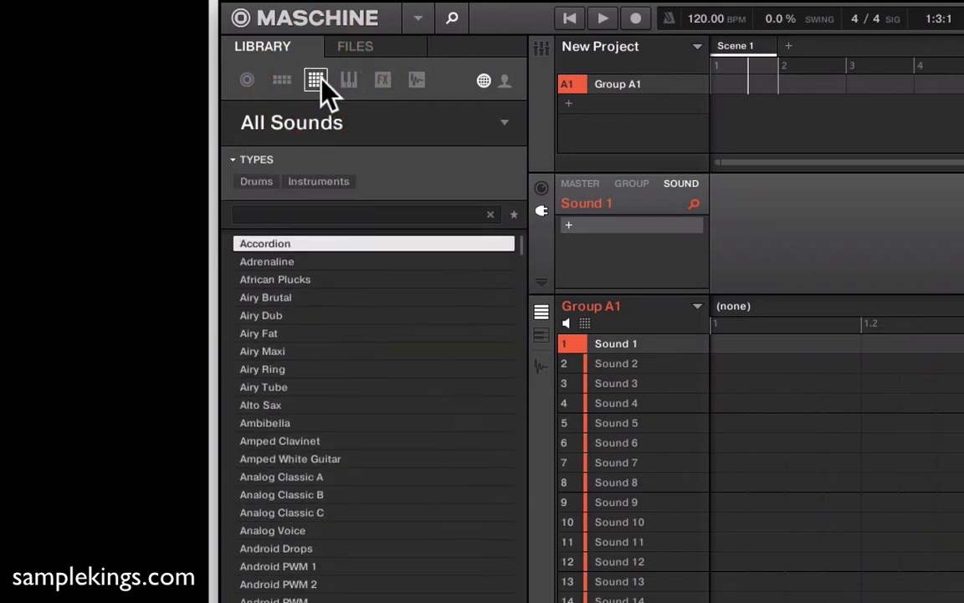
Step: Filter sounds to Drums > Clap, then to Instruments > Mallet
{"action": "left_click", "coordinate": [258, 184]}
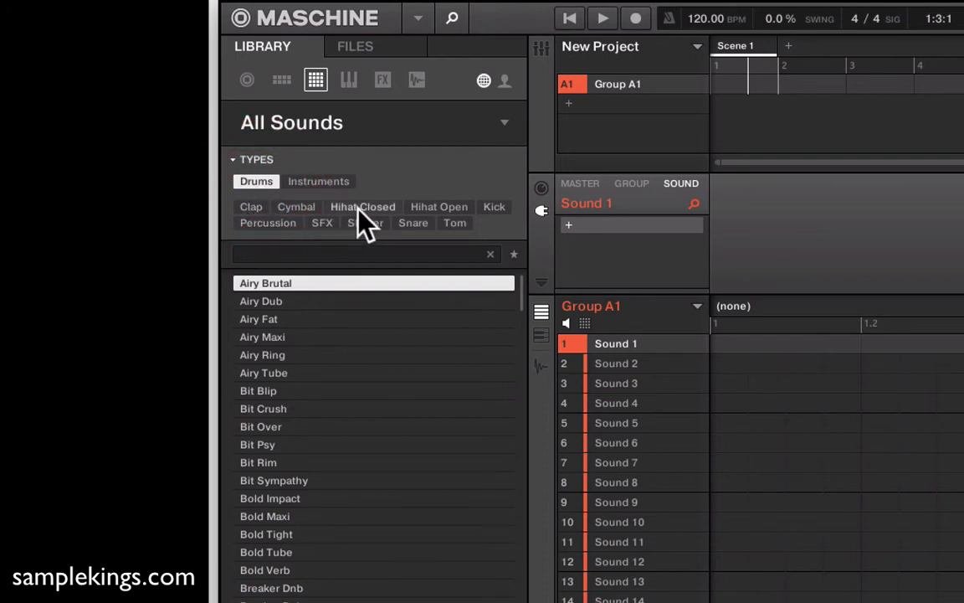
{"action": "left_click", "coordinate": [251, 206]}
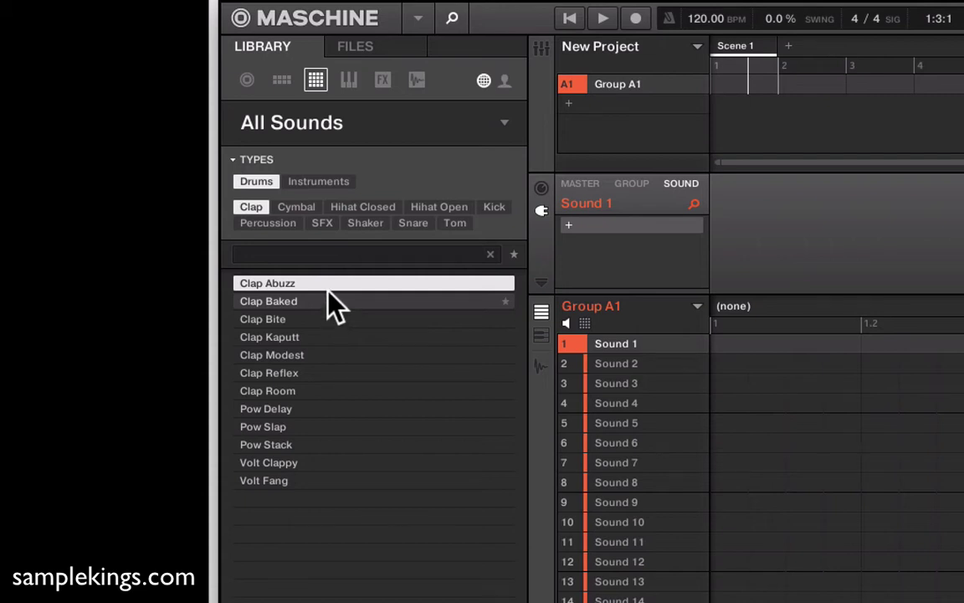
{"action": "left_click", "coordinate": [315, 184]}
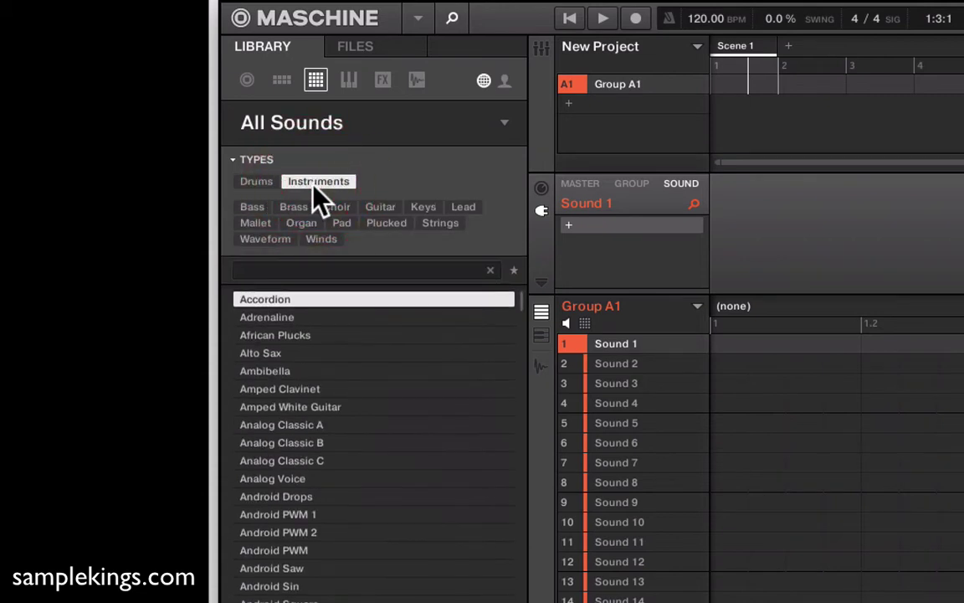
{"action": "left_click", "coordinate": [258, 220]}
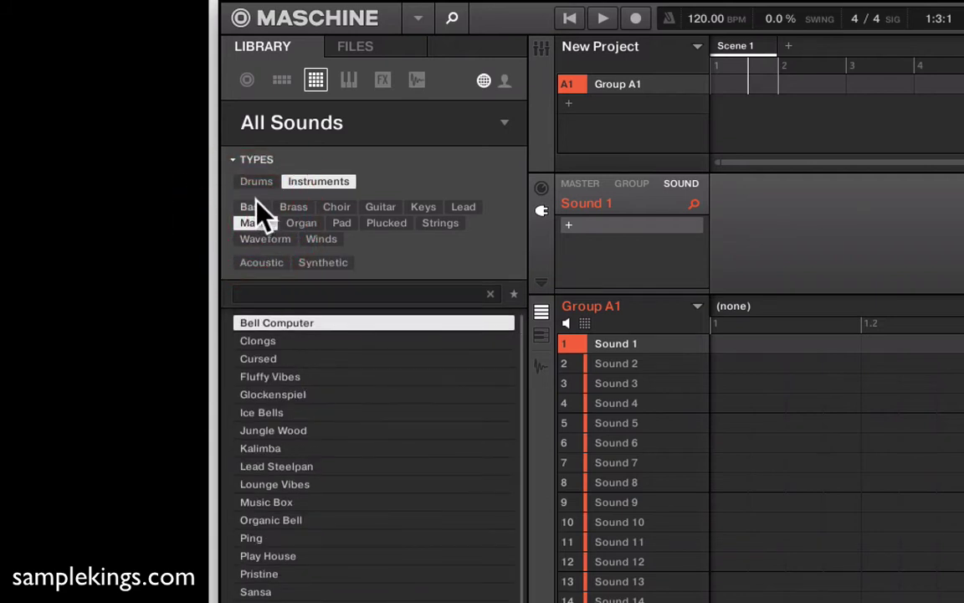
Step: Narrow the instrument sounds to Bass, scroll the list, then switch to the Instruments category
{"action": "left_click", "coordinate": [255, 206]}
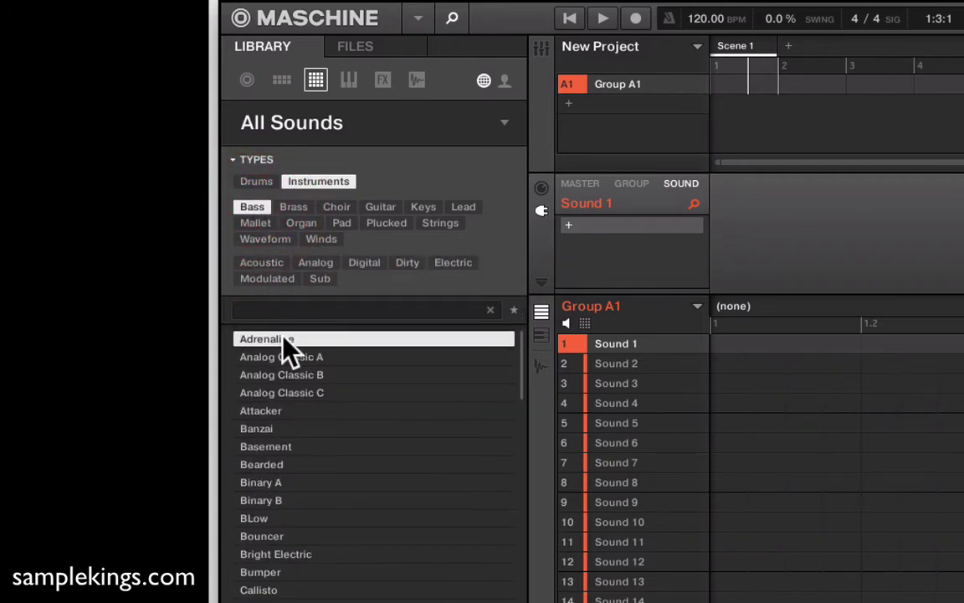
{"action": "scroll", "coordinate": [306, 406], "scroll_direction": "down", "scroll_amount": 5}
{"action": "scroll", "coordinate": [310, 406], "scroll_direction": "down", "scroll_amount": 10}
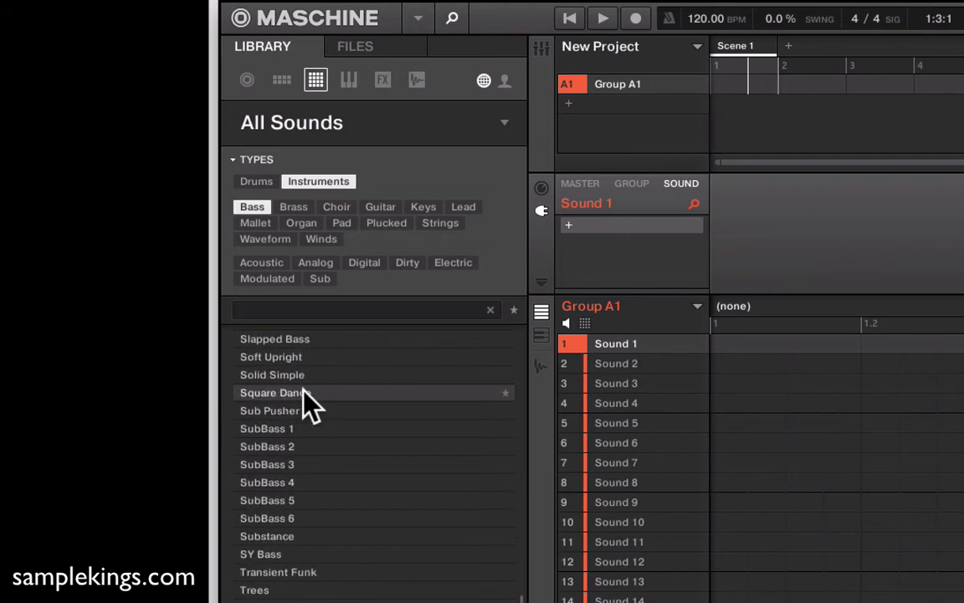
{"action": "scroll", "coordinate": [310, 406], "scroll_direction": "up", "scroll_amount": 15}
{"action": "scroll", "coordinate": [310, 406], "scroll_direction": "up", "scroll_amount": 1}
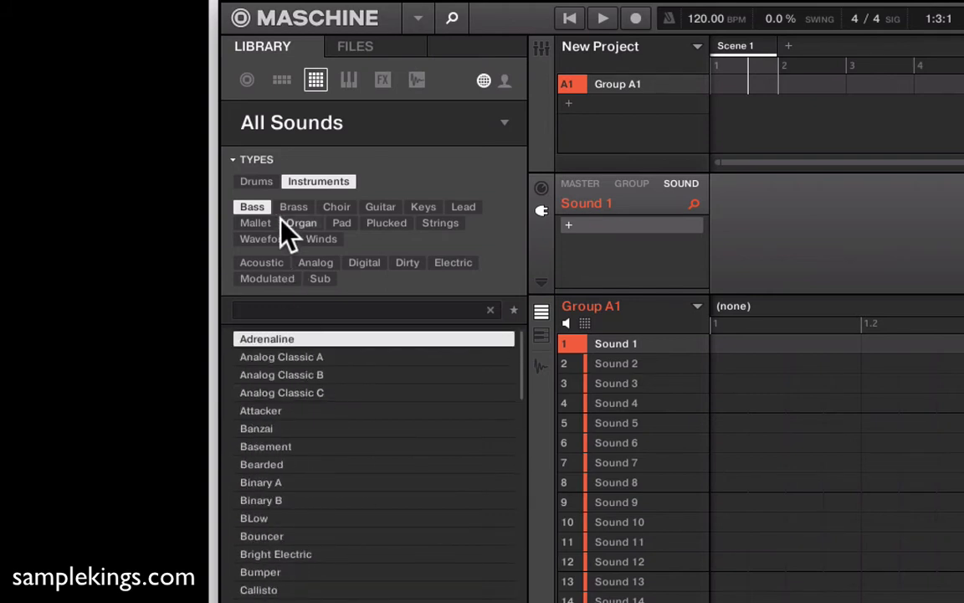
{"action": "left_click", "coordinate": [349, 80]}
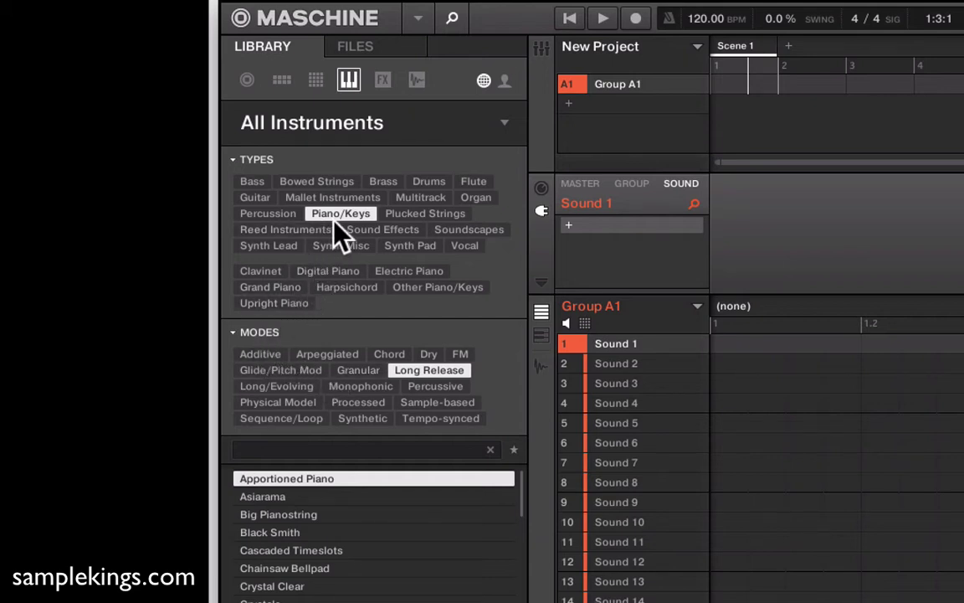
Step: Try the Additive, Chord, Physical Model and Sample-based instrument mode filters
{"action": "left_click", "coordinate": [264, 354]}
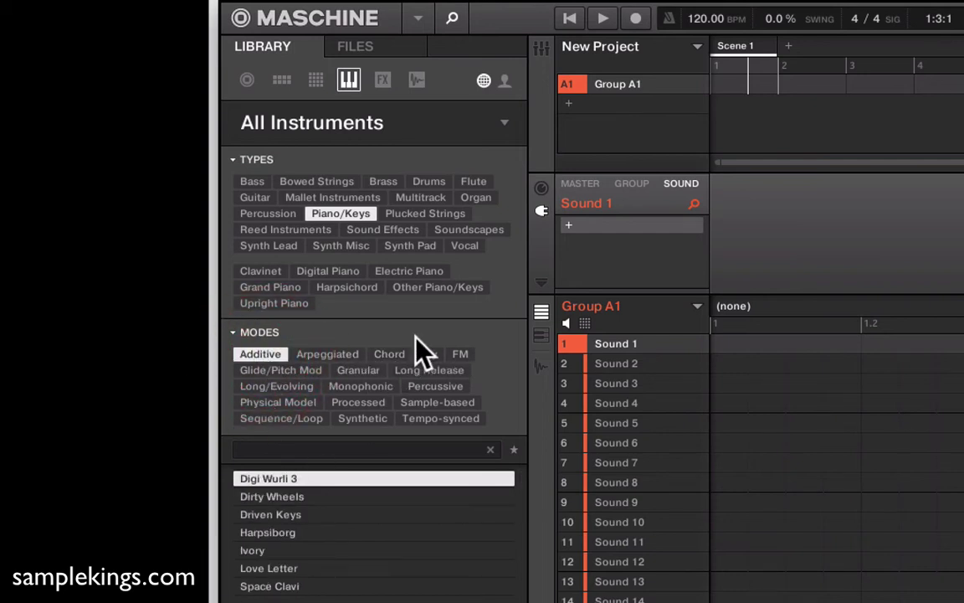
{"action": "left_click", "coordinate": [390, 355]}
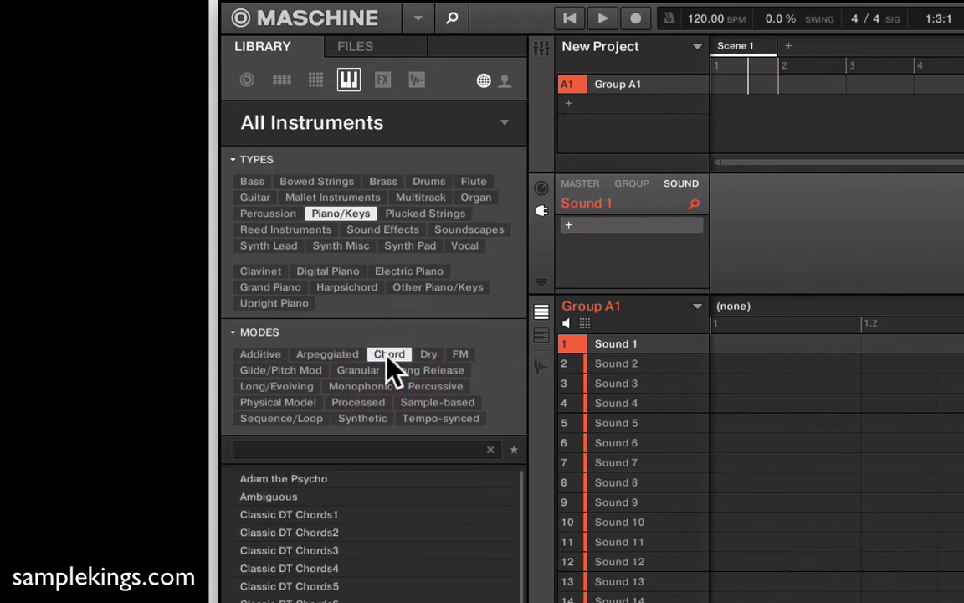
{"action": "left_click", "coordinate": [302, 405]}
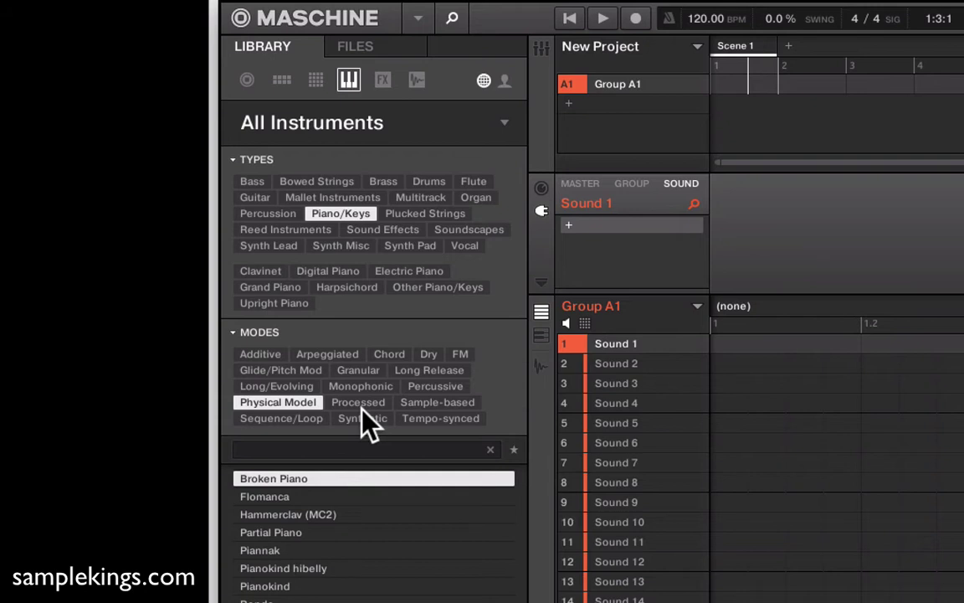
{"action": "left_click", "coordinate": [456, 403]}
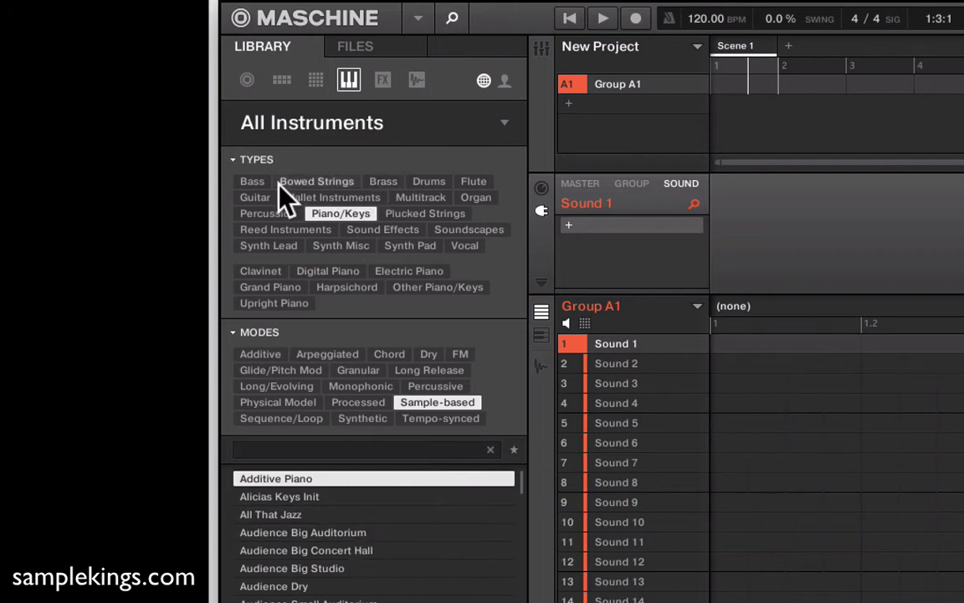
Step: Switch to Bass and filter through Analog Bass, Bass Line, Fingered Bass and Fretless Bass
{"action": "left_click", "coordinate": [252, 180]}
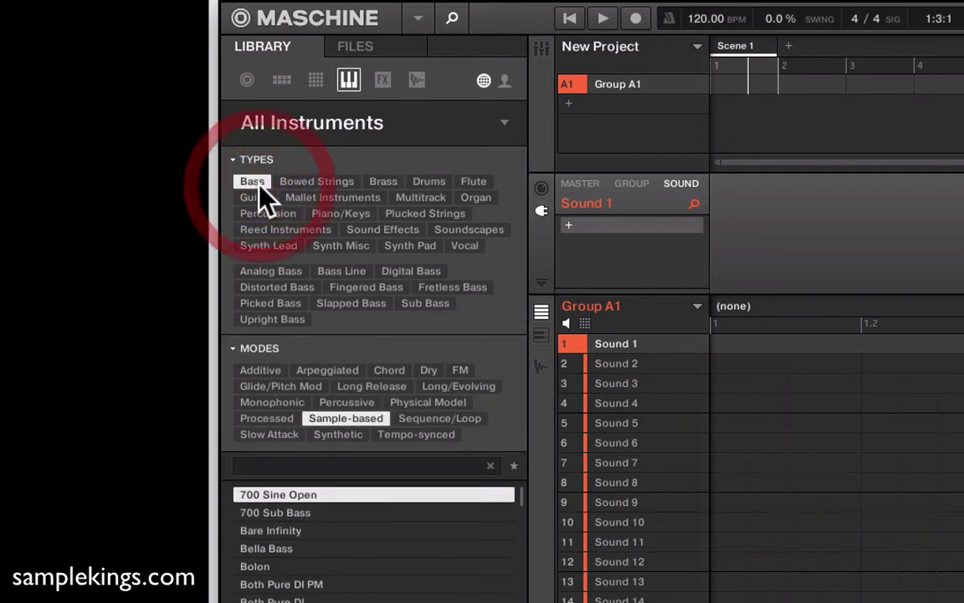
{"action": "left_click", "coordinate": [269, 272]}
{"action": "left_click", "coordinate": [335, 273]}
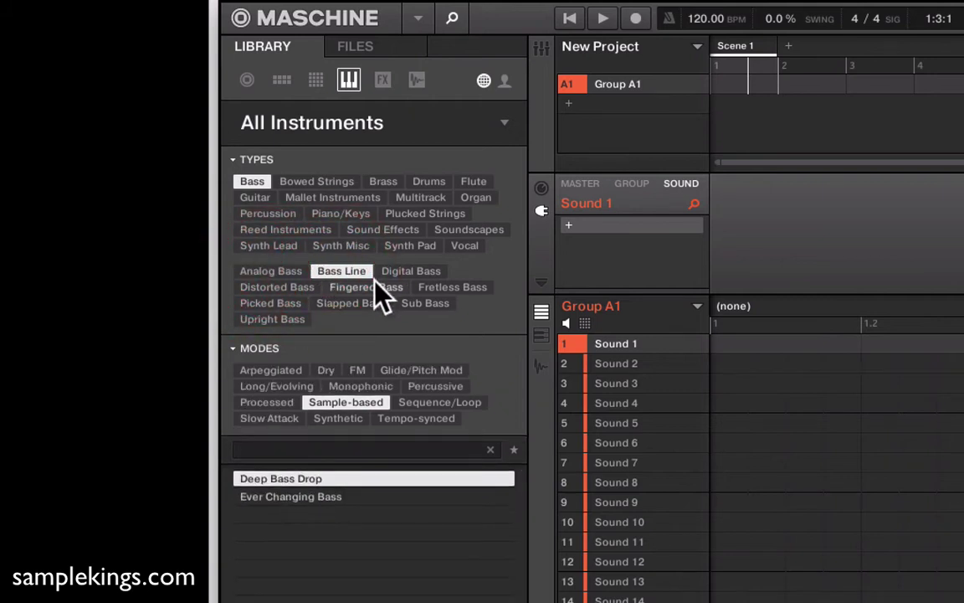
{"action": "left_click", "coordinate": [368, 288]}
{"action": "left_click", "coordinate": [444, 287]}
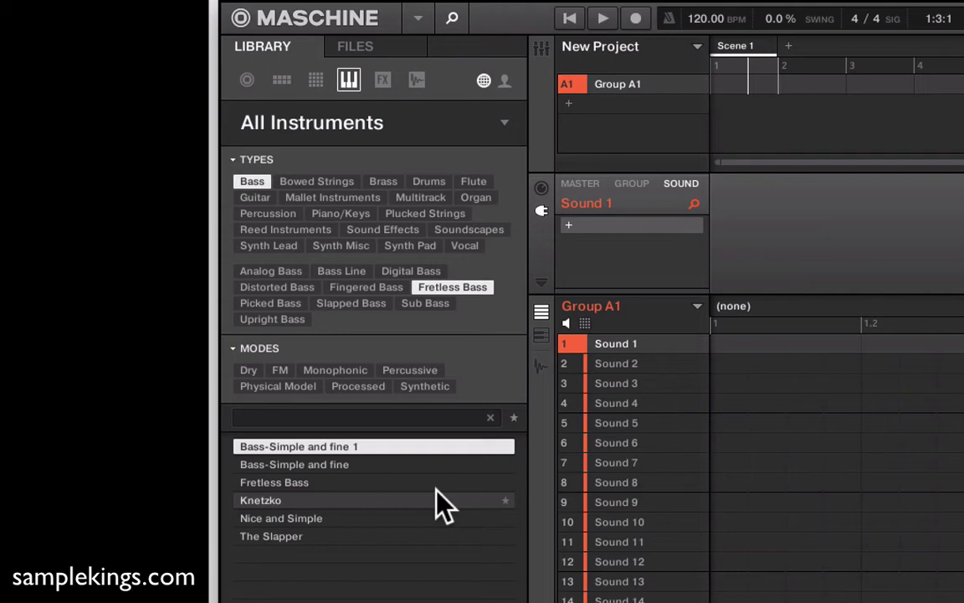
{"action": "left_click", "coordinate": [384, 81]}
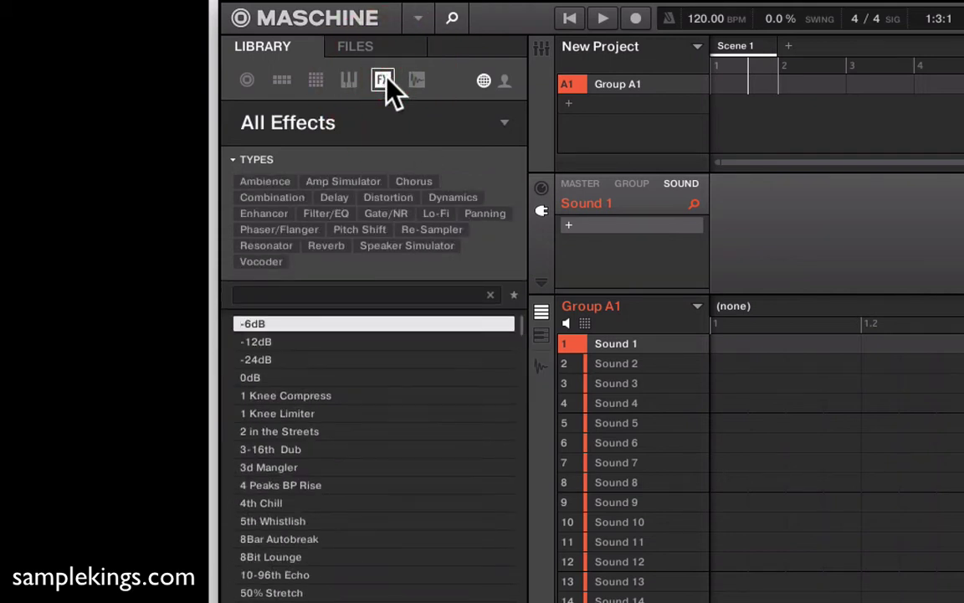
Step: Show all samples in the library, checking the View menu without changing anything
{"action": "left_click", "coordinate": [416, 80]}
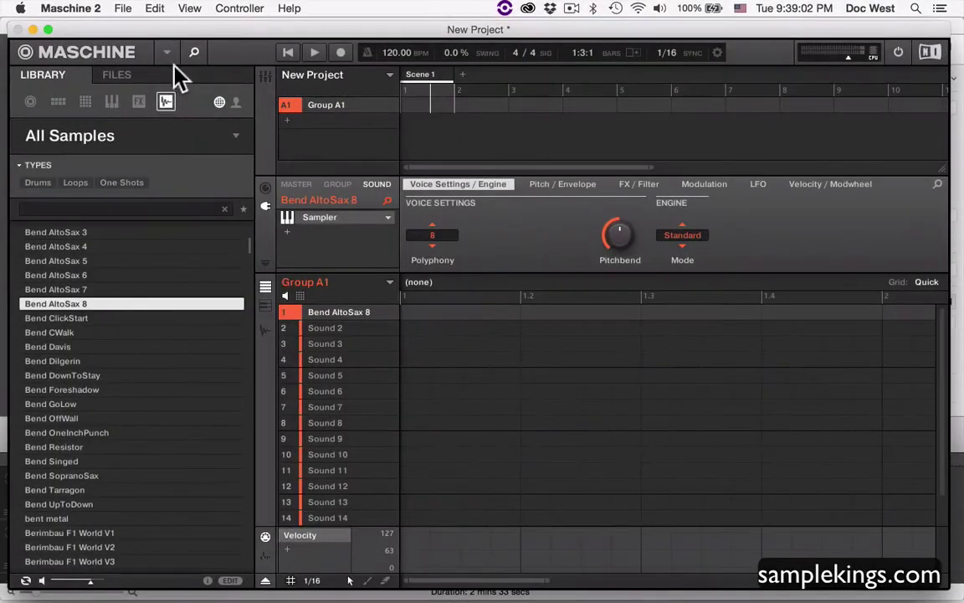
{"action": "left_click", "coordinate": [190, 9]}
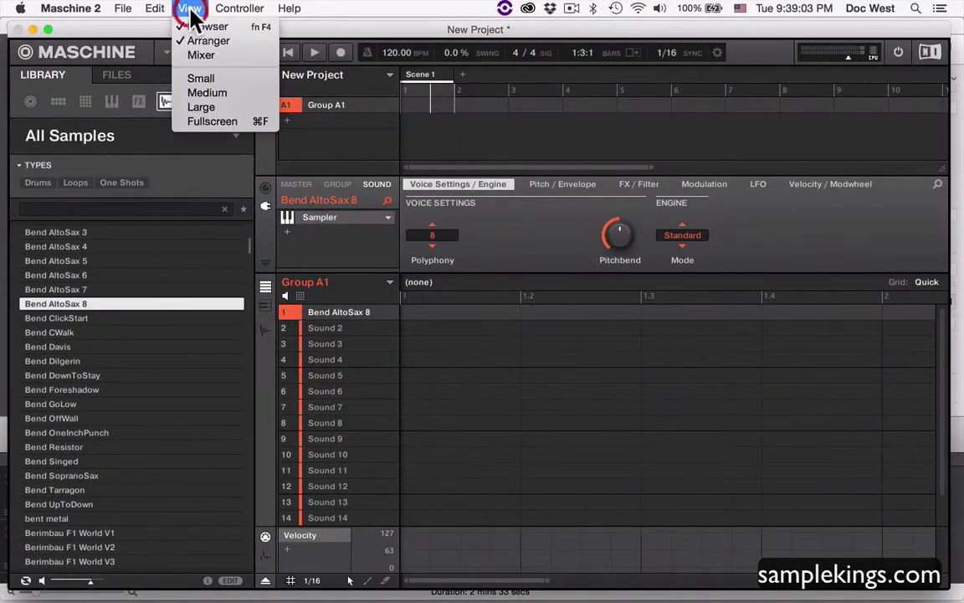
{"action": "left_click", "coordinate": [211, 134]}
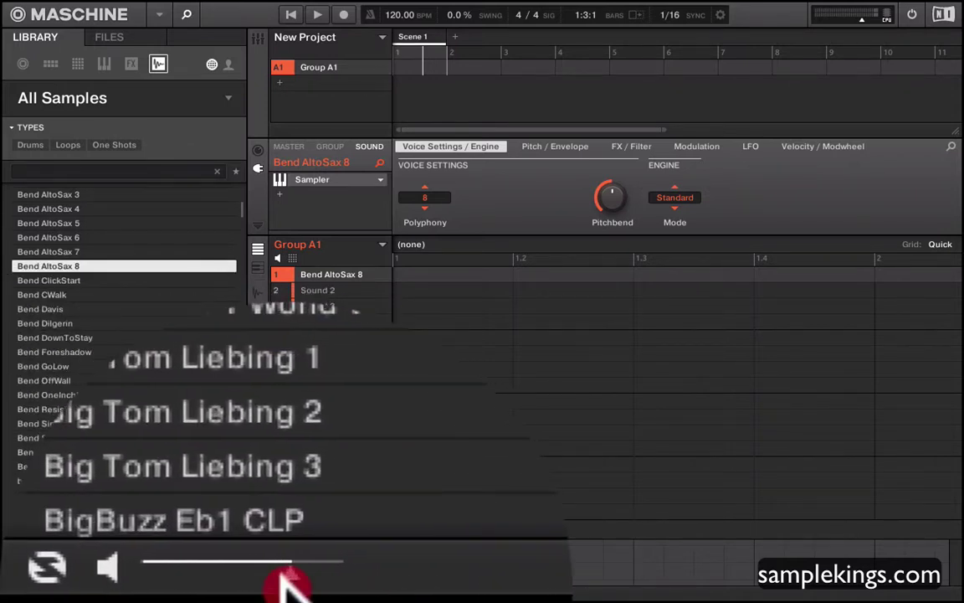
Step: Adjust prehear volume, toggle auto-prehear, reset Sound 1 to empty, and step between sound slots
{"action": "left_click", "coordinate": [289, 577]}
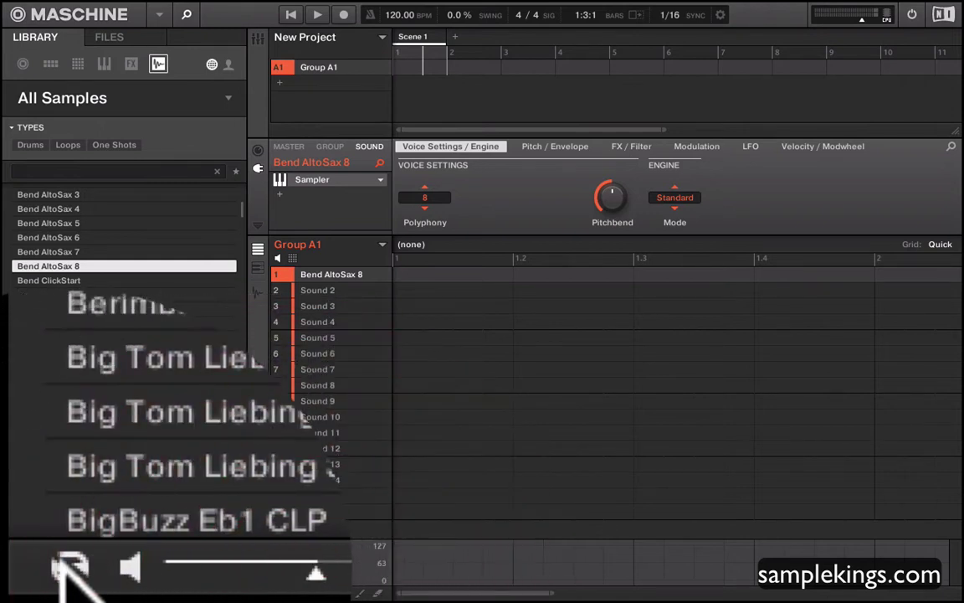
{"action": "left_click", "coordinate": [18, 593]}
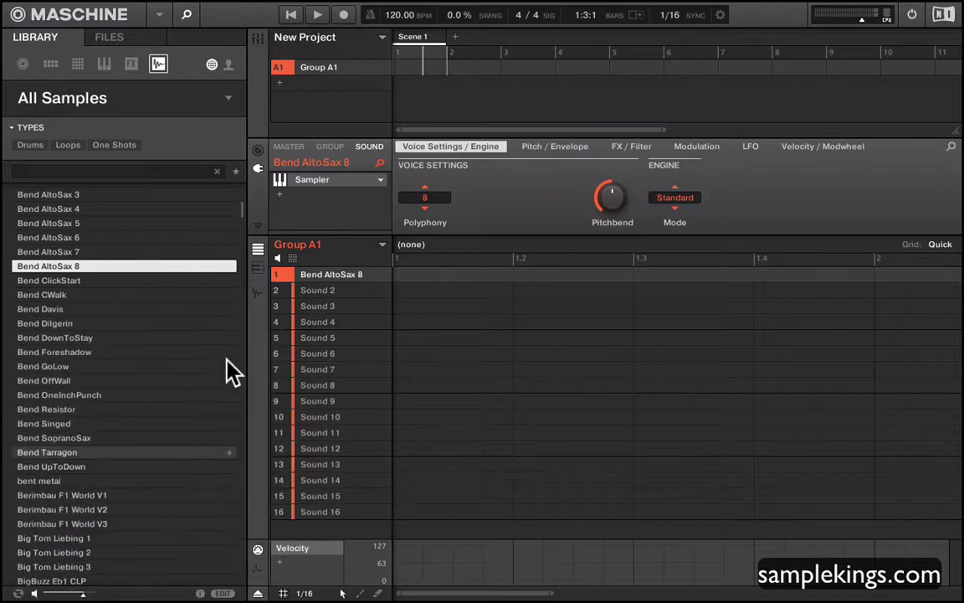
{"action": "right_click", "coordinate": [319, 272]}
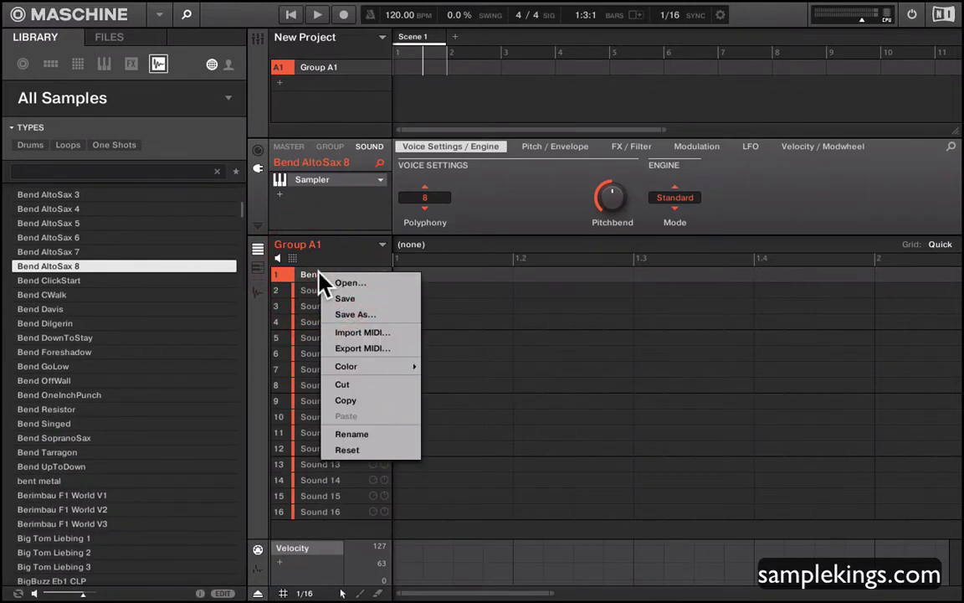
{"action": "left_click", "coordinate": [347, 452]}
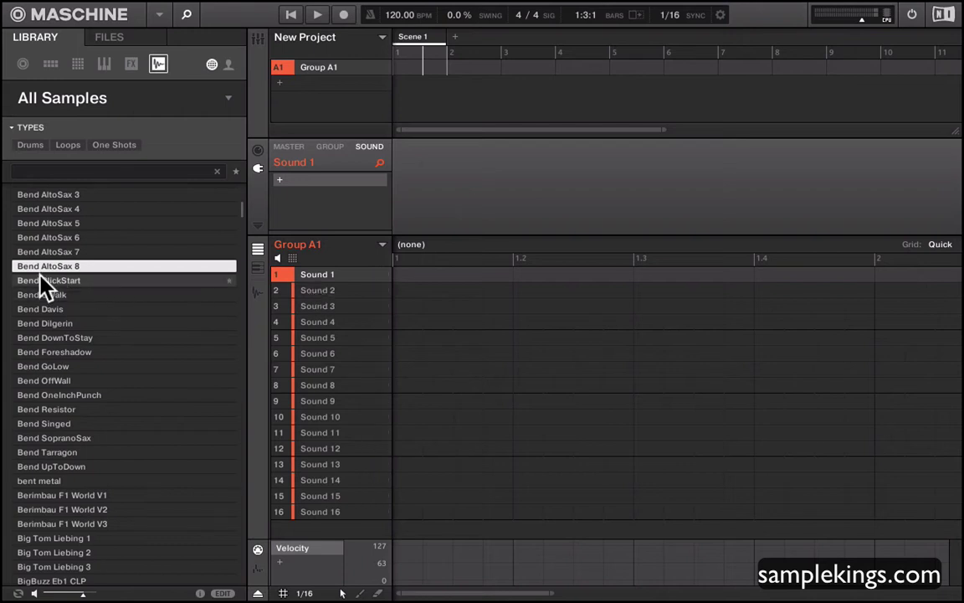
{"action": "key", "text": "Down"}
{"action": "key", "text": "Down"}
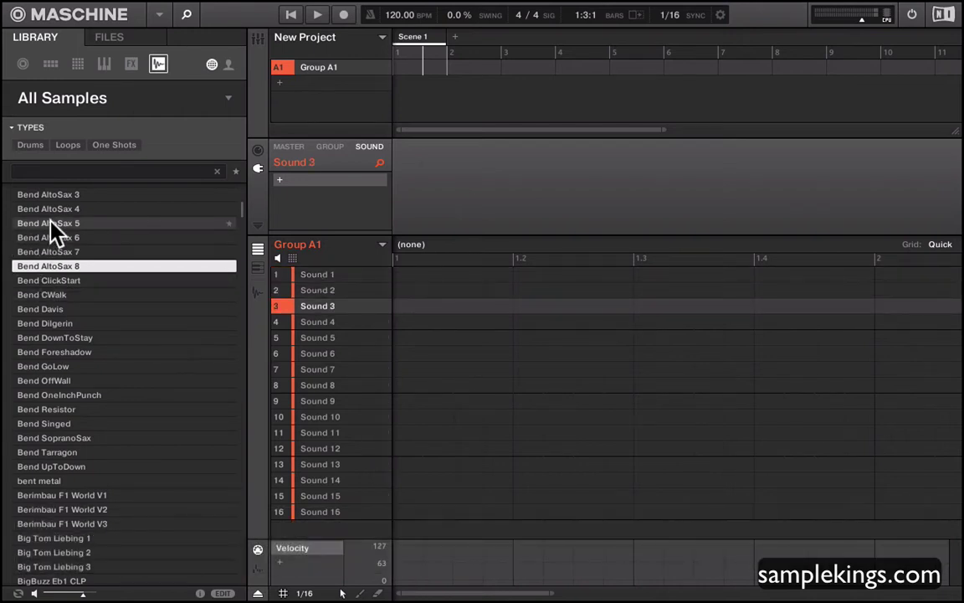
{"action": "key", "text": "Up"}
{"action": "key", "text": "Up"}
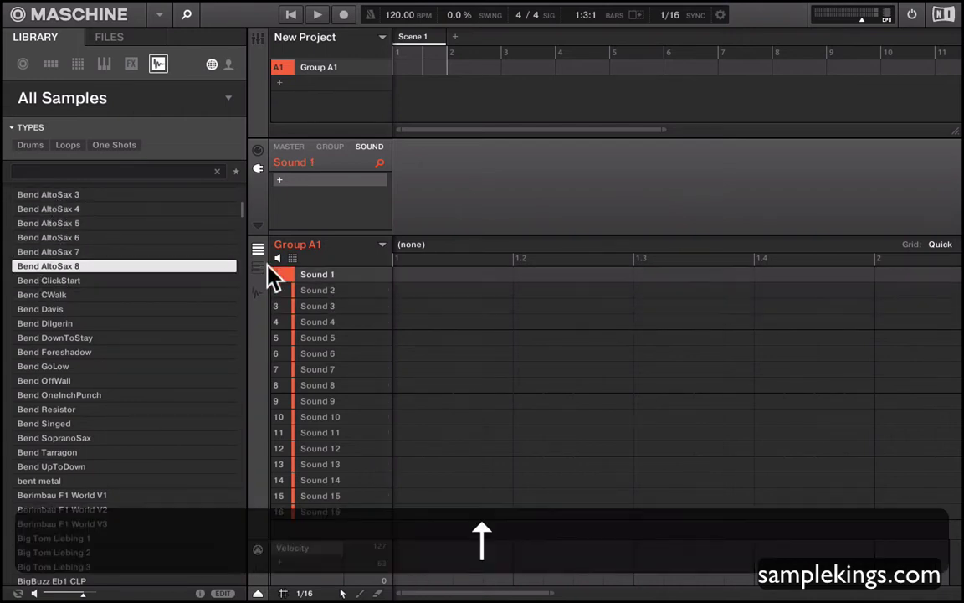
Step: Audition the Bend samples from AltoSax 5 through Tarragon and lower the preview volume
{"action": "left_click", "coordinate": [74, 224]}
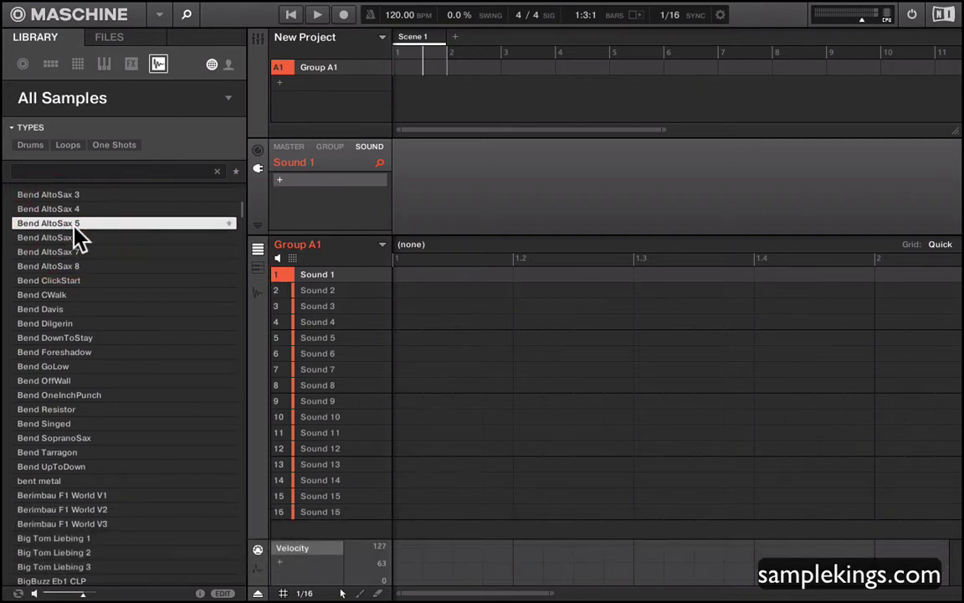
{"action": "key", "text": "Down"}
{"action": "key", "text": "Down"}
{"action": "key", "text": "Down"}
{"action": "key", "text": "Down"}
{"action": "key", "text": "Down"}
{"action": "key", "text": "Down"}
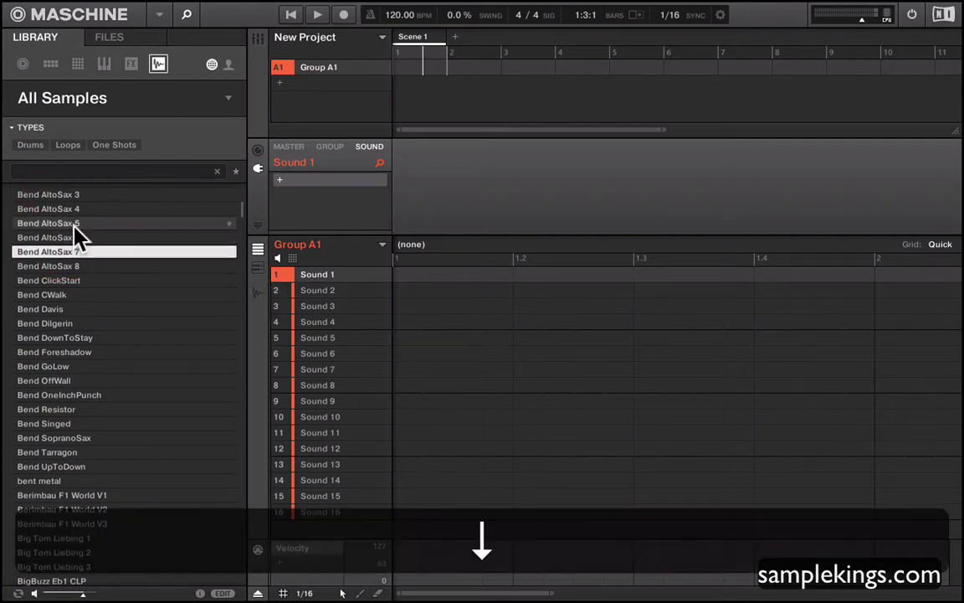
{"action": "key", "text": "Down"}
{"action": "key", "text": "Down"}
{"action": "key", "text": "Down"}
{"action": "key", "text": "Down"}
{"action": "key", "text": "Down"}
{"action": "key", "text": "Down"}
{"action": "key", "text": "Down"}
{"action": "key", "text": "Down"}
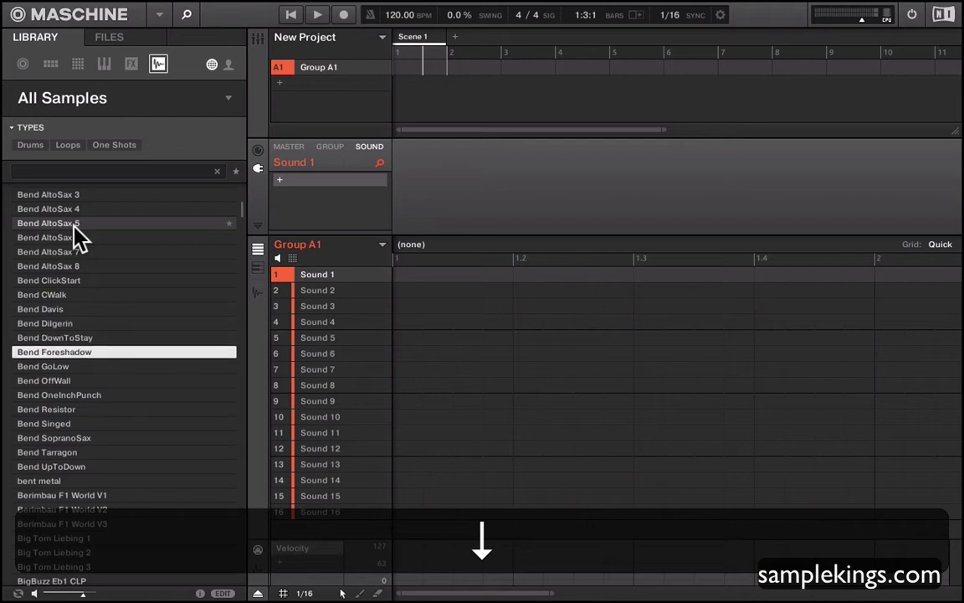
{"action": "key", "text": "Down"}
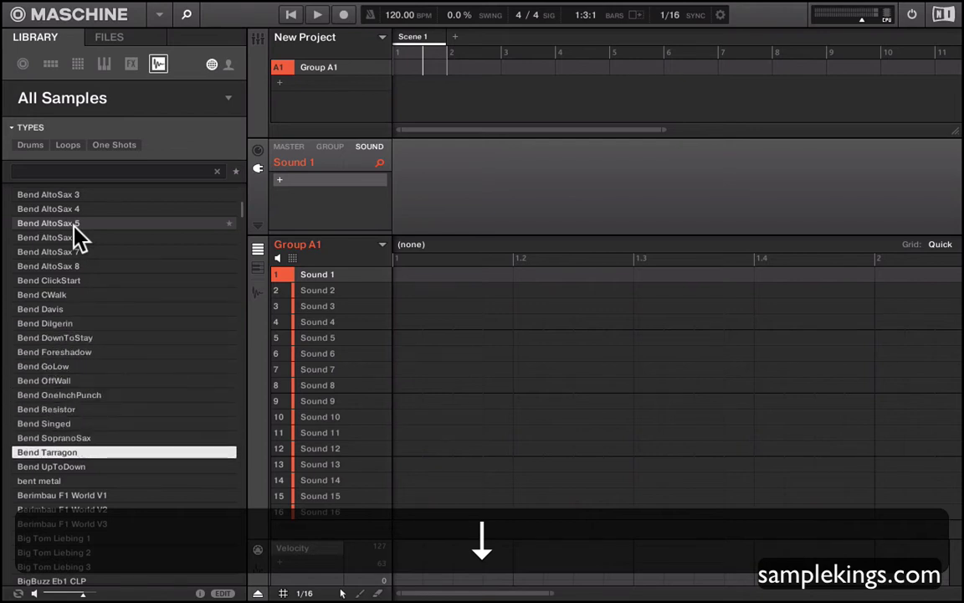
{"action": "key", "text": "Up"}
{"action": "key", "text": "Up"}
{"action": "key", "text": "Up"}
{"action": "key", "text": "Up"}
{"action": "key", "text": "Up"}
{"action": "key", "text": "Up"}
{"action": "key", "text": "Up"}
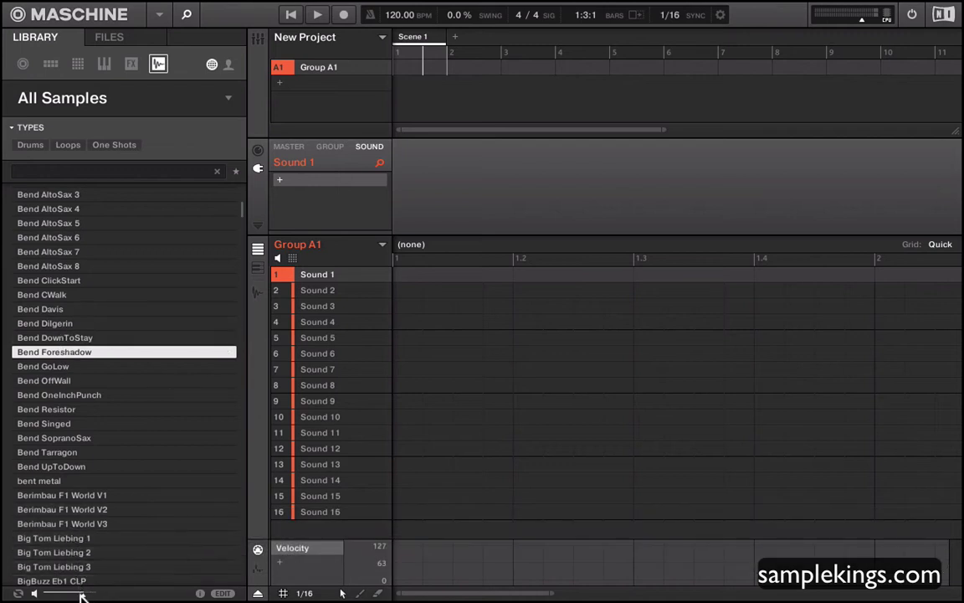
{"action": "left_click_drag", "start_coordinate": [82, 595], "coordinate": [65, 596]}
{"action": "key", "text": "Down"}
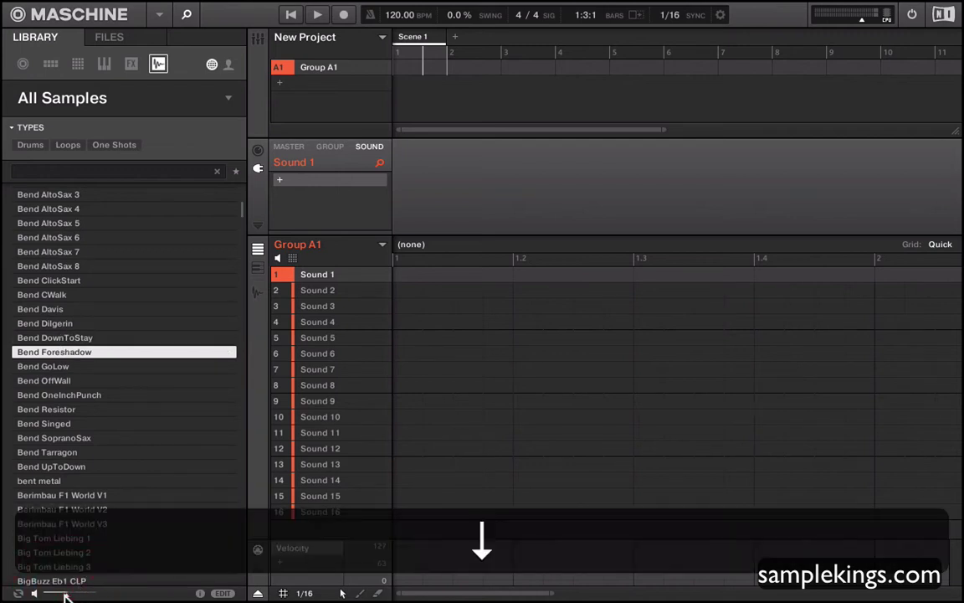
{"action": "key", "text": "Up"}
Step: Step through the samples from Bend GoLow and OneInchPunch down to Bleep Circuit 1
{"action": "left_click", "coordinate": [50, 395]}
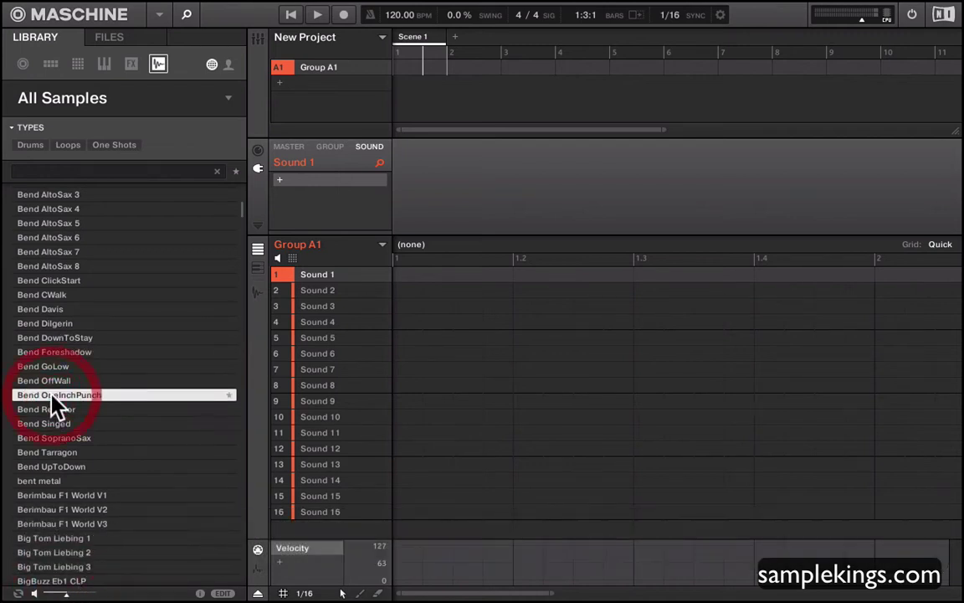
{"action": "key", "text": "Up"}
{"action": "key", "text": "Up"}
{"action": "key", "text": "Up"}
{"action": "key", "text": "Up"}
{"action": "key", "text": "Up"}
{"action": "key", "text": "Up"}
{"action": "key", "text": "Up"}
{"action": "key", "text": "Up"}
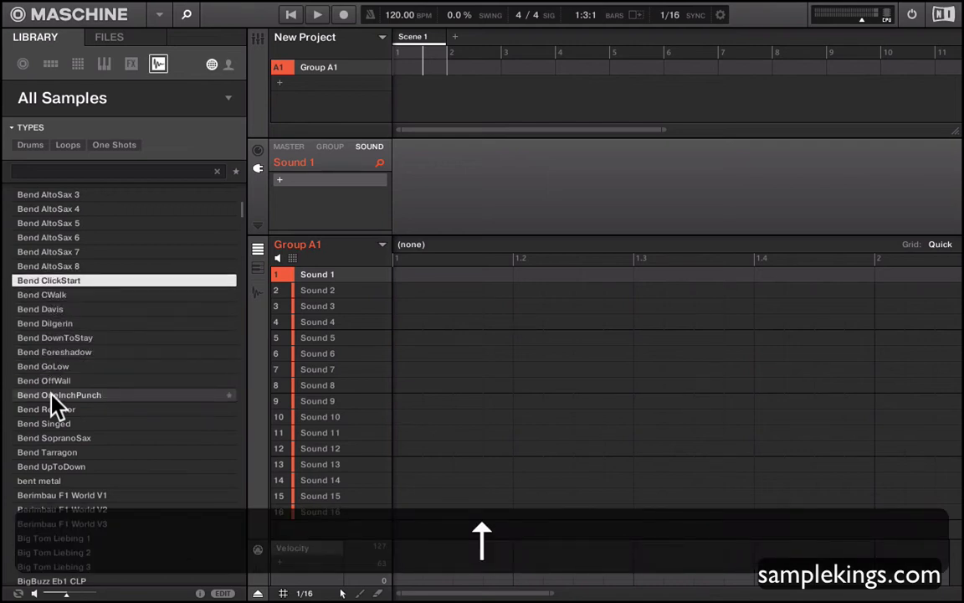
{"action": "key", "text": "Down"}
{"action": "key", "text": "Down"}
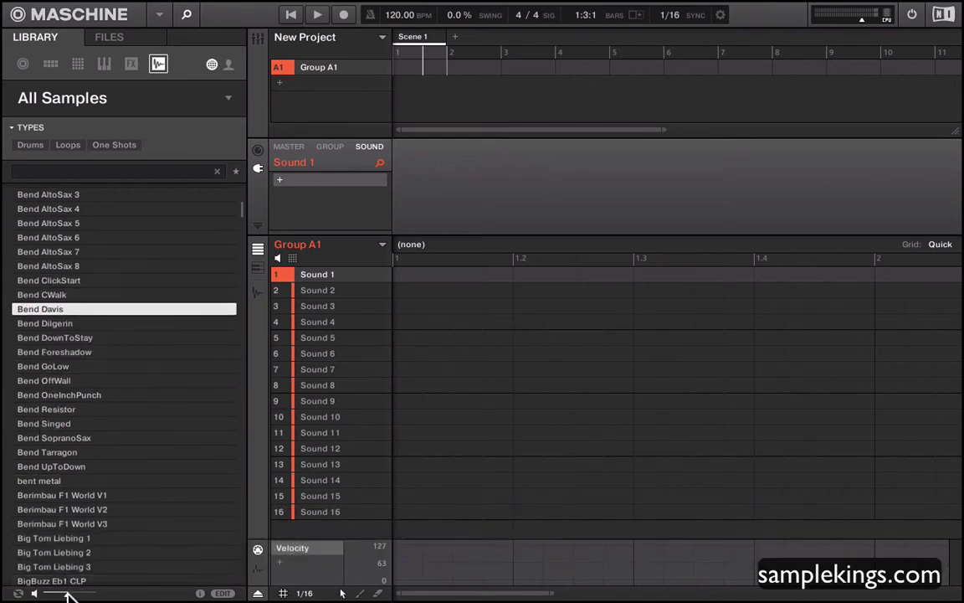
{"action": "left_click", "coordinate": [65, 369]}
{"action": "key", "text": "Down"}
{"action": "key", "text": "Down"}
{"action": "key", "text": "Down"}
{"action": "key", "text": "Down"}
{"action": "key", "text": "Down"}
{"action": "key", "text": "Down"}
{"action": "key", "text": "Down"}
{"action": "key", "text": "Down"}
{"action": "key", "text": "Down"}
{"action": "key", "text": "Down"}
{"action": "key", "text": "Down"}
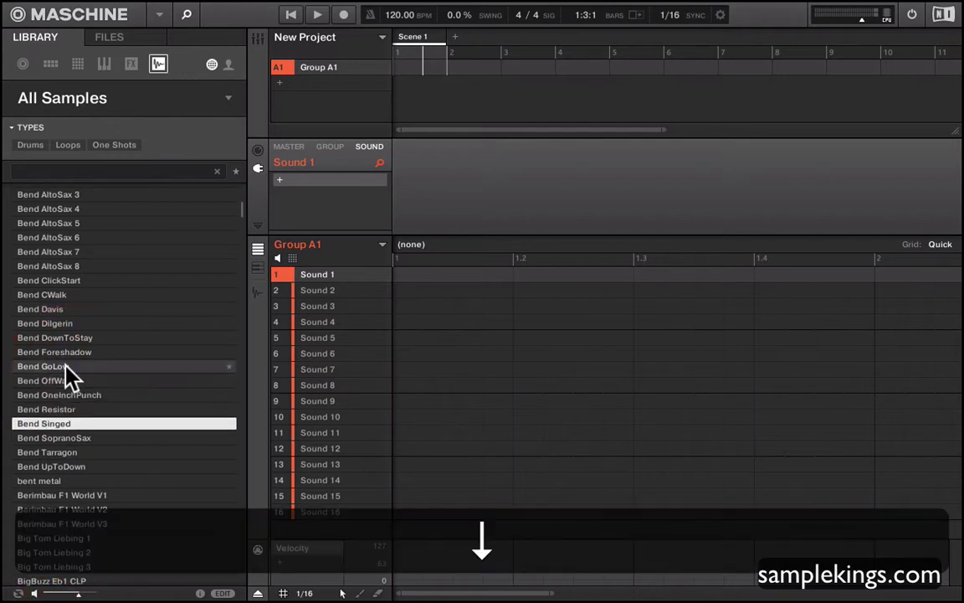
{"action": "key", "text": "Down"}
{"action": "key", "text": "Down"}
{"action": "key", "text": "Down"}
{"action": "key", "text": "Down"}
{"action": "key", "text": "Down"}
{"action": "key", "text": "Down"}
{"action": "key", "text": "Down"}
{"action": "key", "text": "Down"}
{"action": "key", "text": "Down"}
{"action": "key", "text": "Down"}
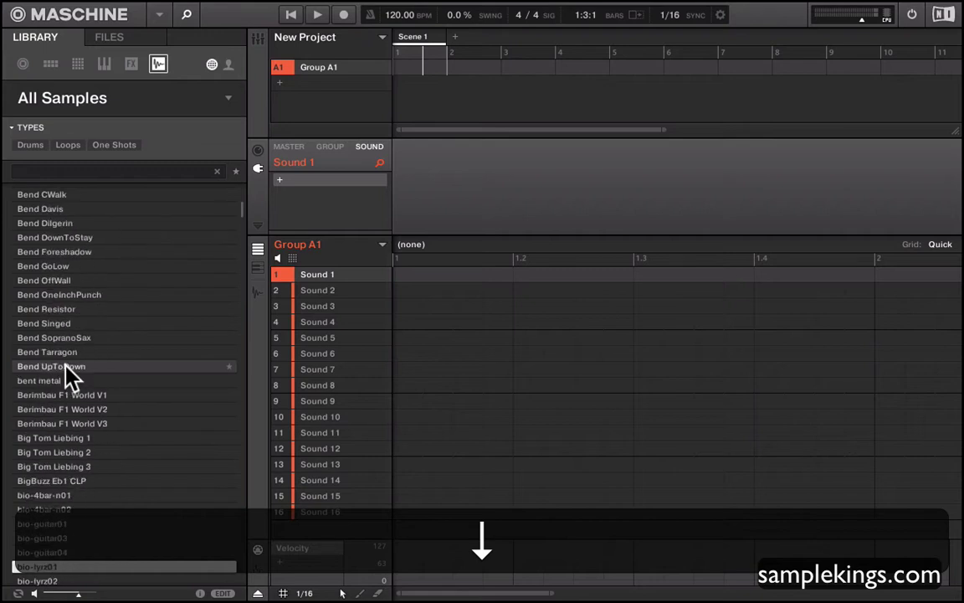
{"action": "key", "text": "Down"}
{"action": "key", "text": "Down"}
{"action": "key", "text": "Down"}
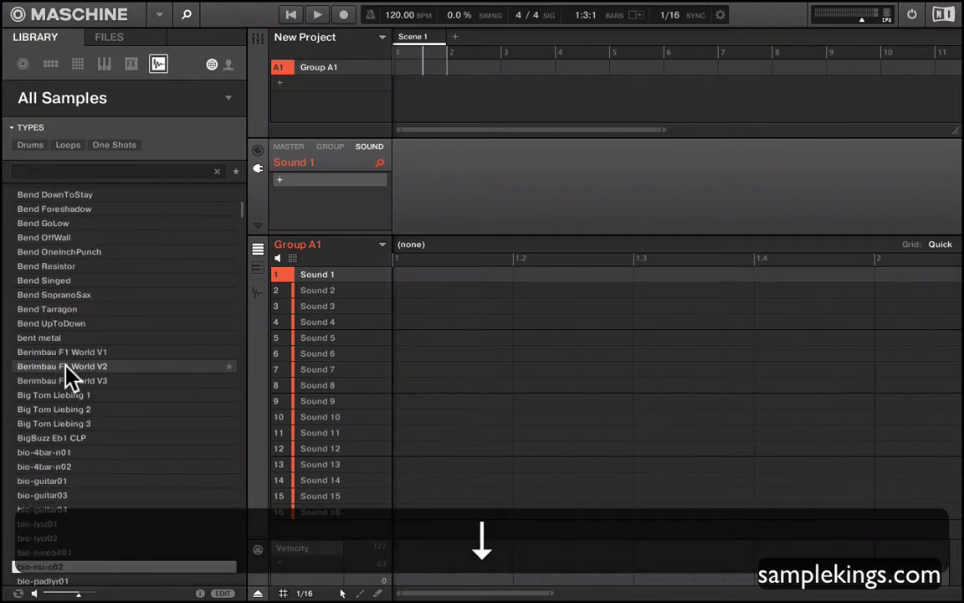
{"action": "key", "text": "Down"}
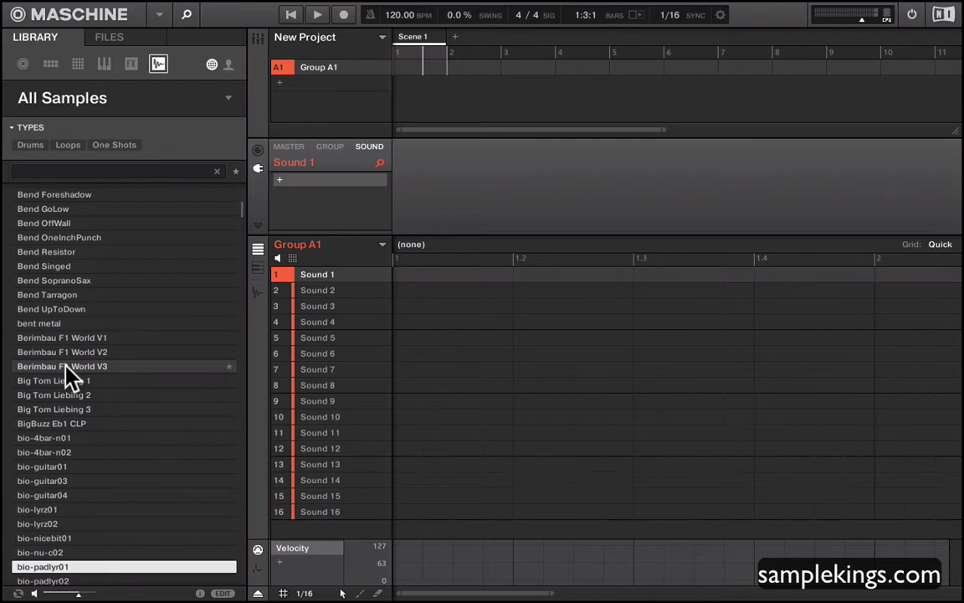
{"action": "key", "text": "Down"}
{"action": "key", "text": "Down"}
{"action": "key", "text": "Down"}
{"action": "key", "text": "Down"}
{"action": "key", "text": "Down"}
{"action": "key", "text": "Down"}
{"action": "key", "text": "Down"}
{"action": "key", "text": "Down"}
{"action": "key", "text": "Down"}
{"action": "key", "text": "Down"}
{"action": "key", "text": "Down"}
{"action": "key", "text": "Down"}
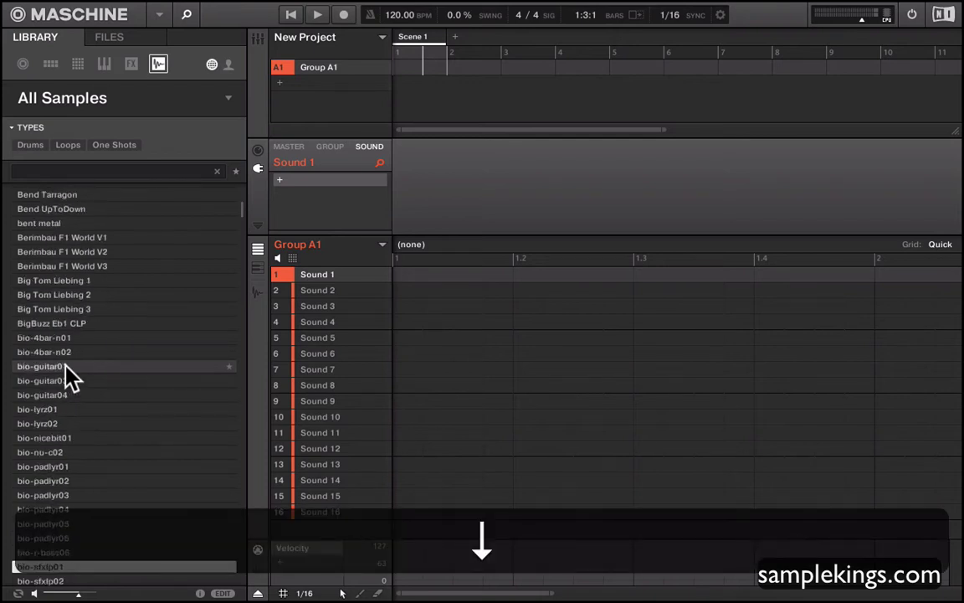
{"action": "key", "text": "Down"}
{"action": "key", "text": "Down"}
{"action": "key", "text": "Down"}
{"action": "key", "text": "Down"}
{"action": "key", "text": "Down"}
{"action": "key", "text": "Down"}
{"action": "key", "text": "Down"}
{"action": "key", "text": "Down"}
{"action": "key", "text": "Down"}
{"action": "key", "text": "Down"}
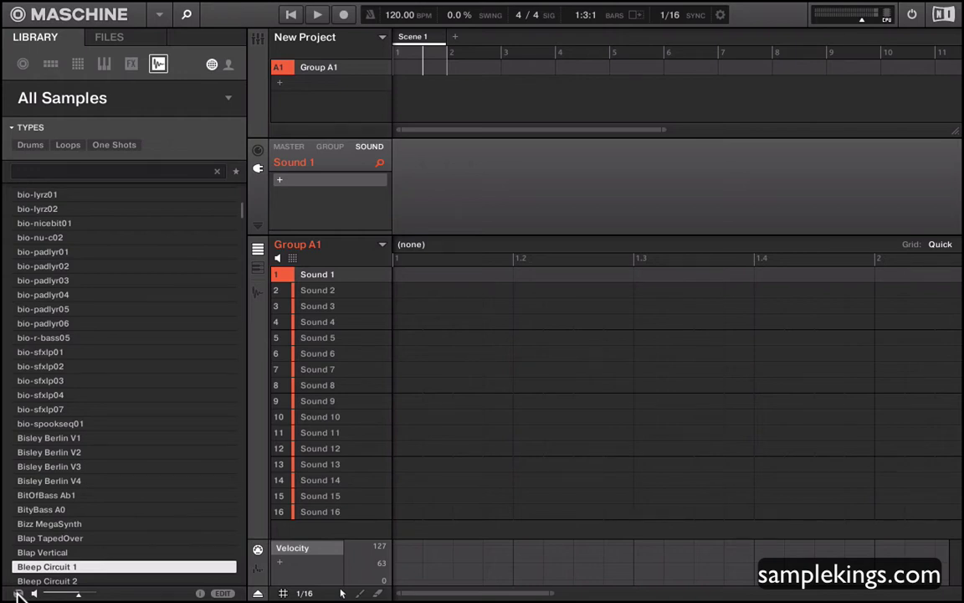
Step: Select bio-spookseq01 and BityBass A0, then toggle automatic sample preview
{"action": "left_click", "coordinate": [44, 428]}
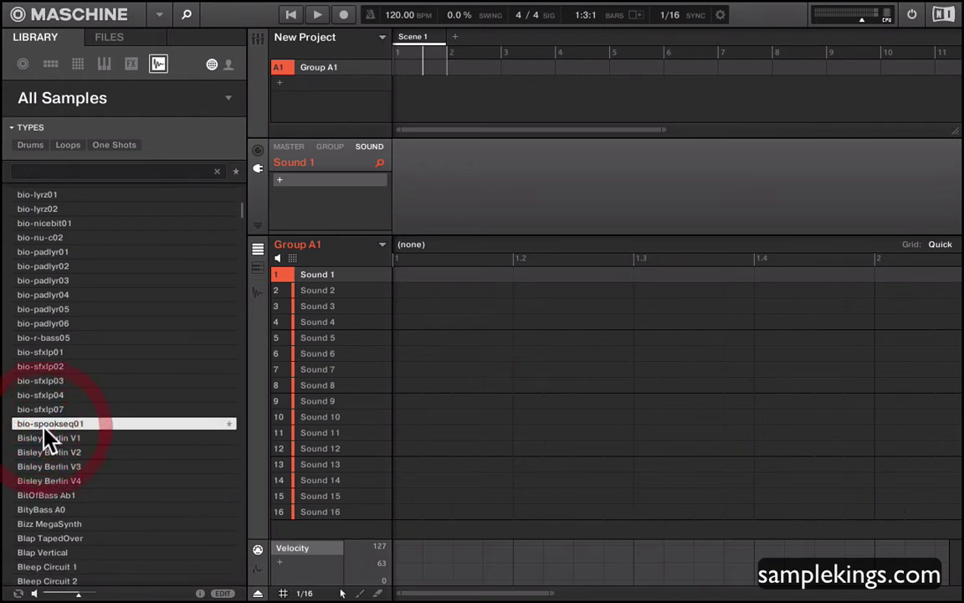
{"action": "left_click", "coordinate": [41, 509]}
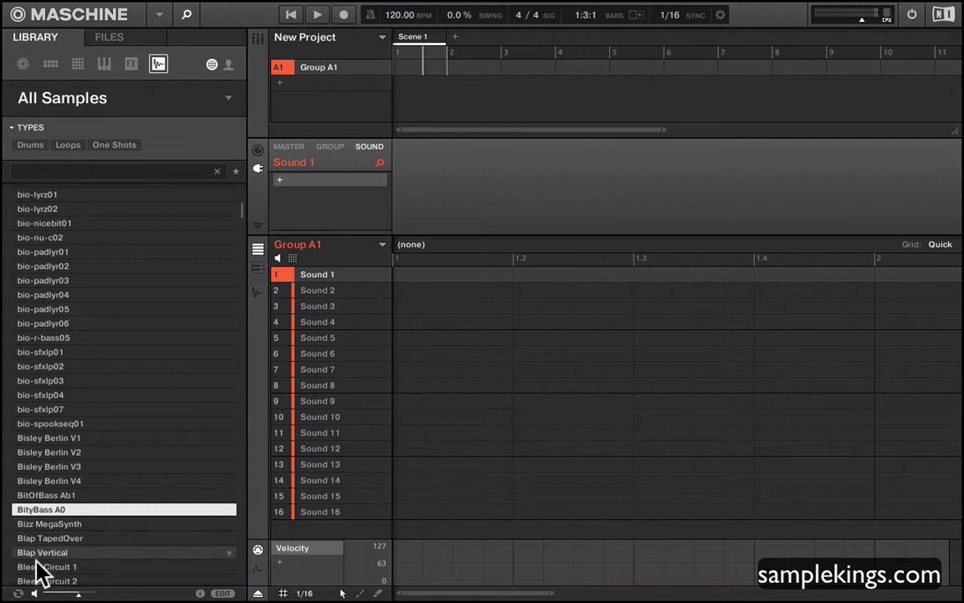
{"action": "left_click", "coordinate": [18, 594]}
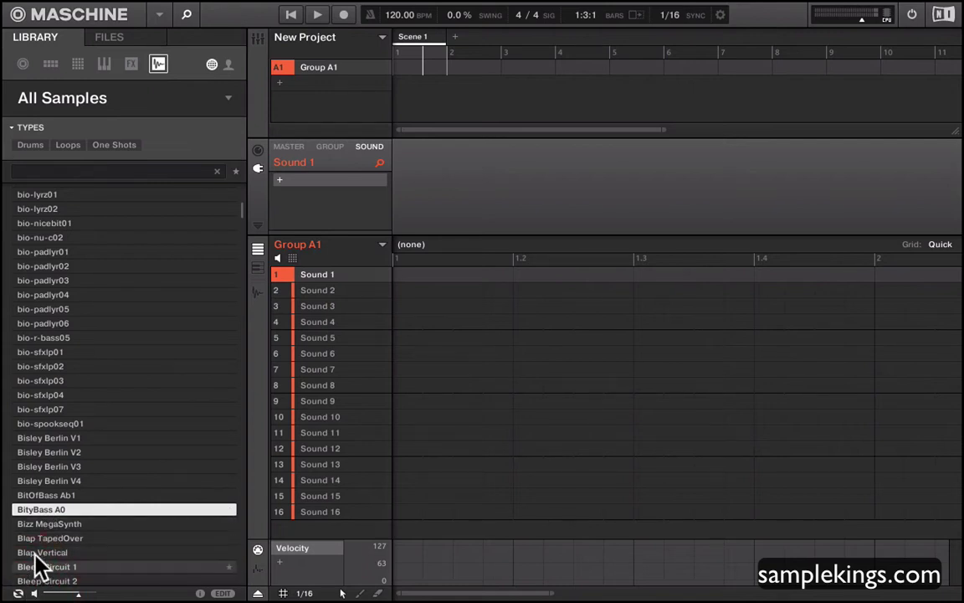
Step: Load BitOfBass Ab1 into Sound 1, play it, then load Bisley Berlin V4 instead
{"action": "left_click", "coordinate": [48, 495]}
{"action": "left_click", "coordinate": [48, 495]}
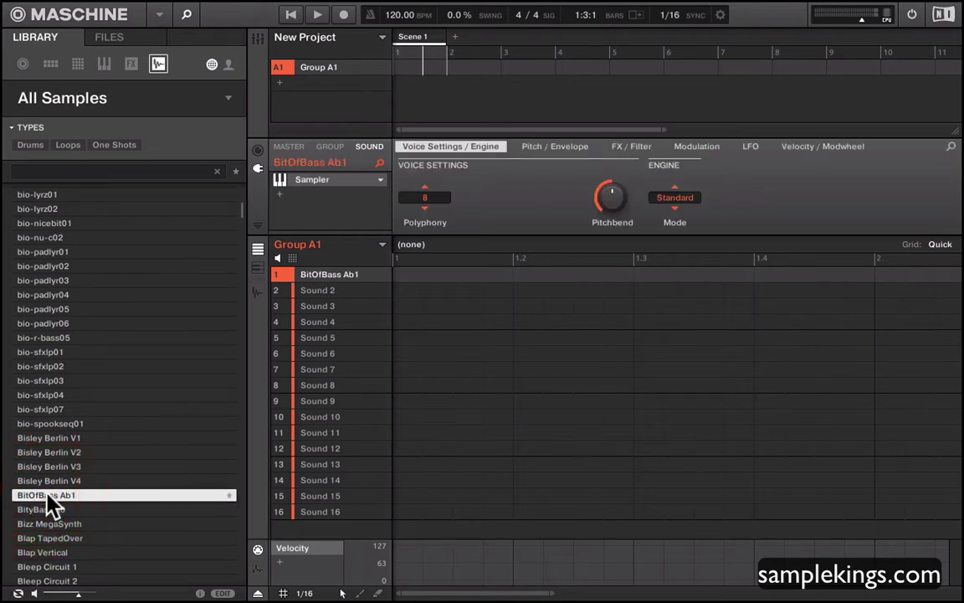
{"action": "left_click", "coordinate": [315, 278]}
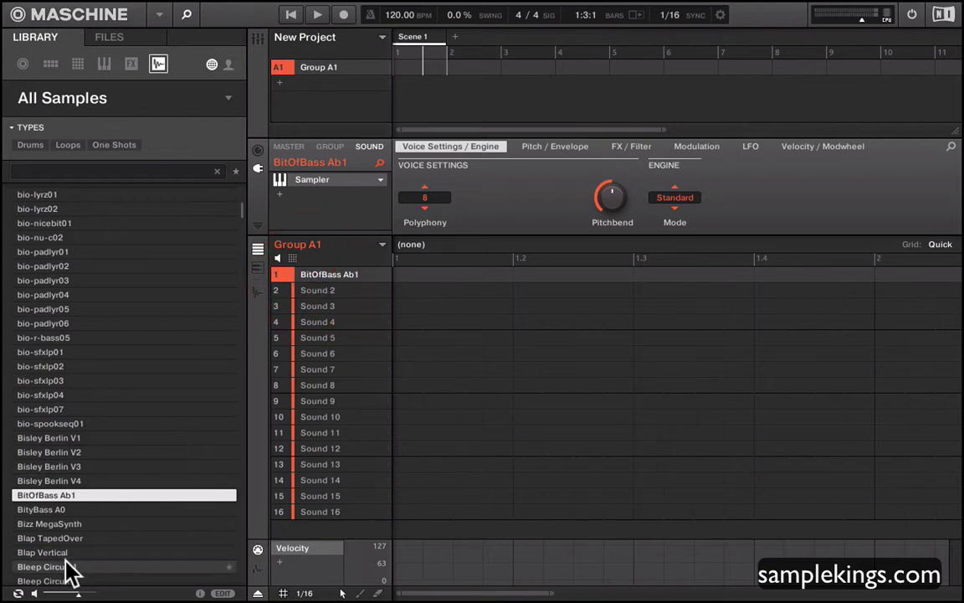
{"action": "double_click", "coordinate": [46, 481]}
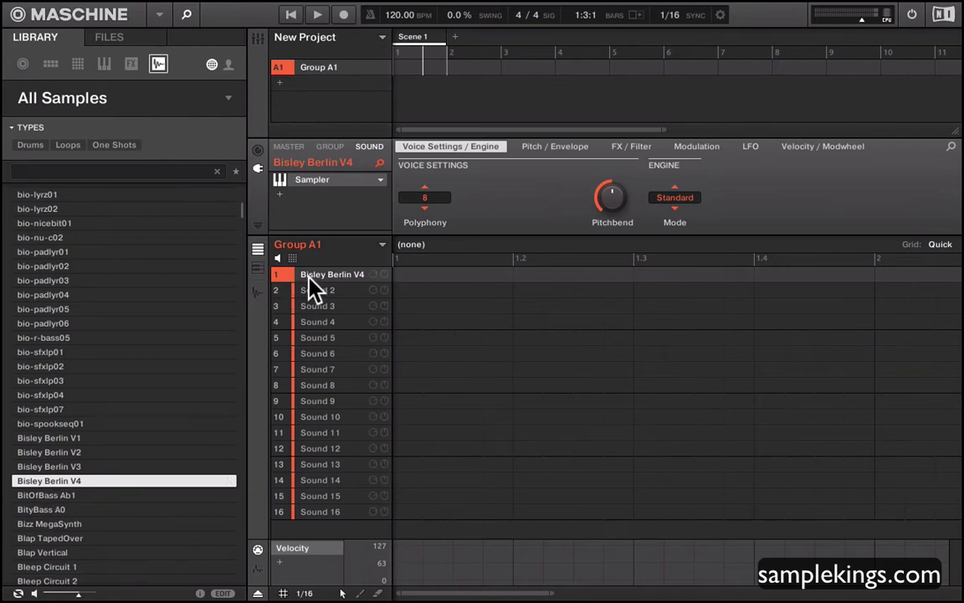
Step: Step through neighbouring samples, loading each into Sound 1, ending on Bisley Berlin V1
{"action": "key", "text": "Up"}
{"action": "key", "text": "Up"}
{"action": "key", "text": "Up"}
{"action": "key", "text": "Up"}
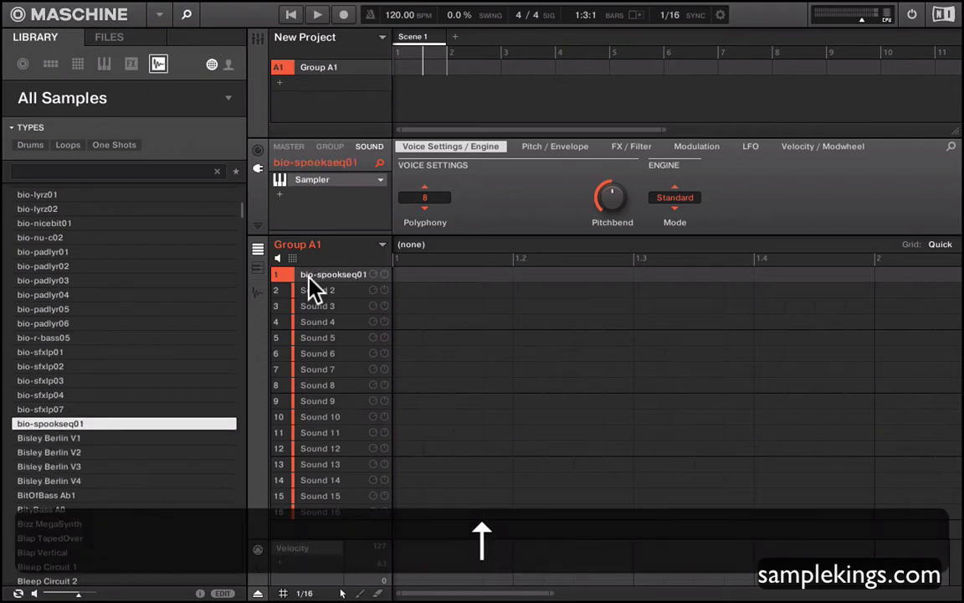
{"action": "key", "text": "Up"}
{"action": "key", "text": "Up"}
{"action": "key", "text": "Down"}
{"action": "key", "text": "Down"}
{"action": "key", "text": "Down"}
{"action": "key", "text": "Down"}
{"action": "key", "text": "Down"}
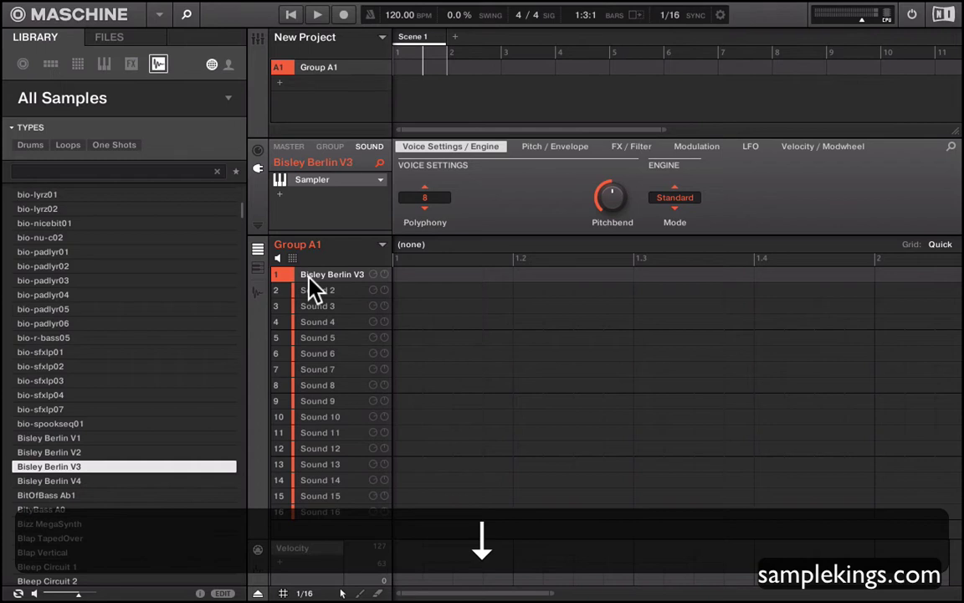
{"action": "key", "text": "Down"}
{"action": "key", "text": "Down"}
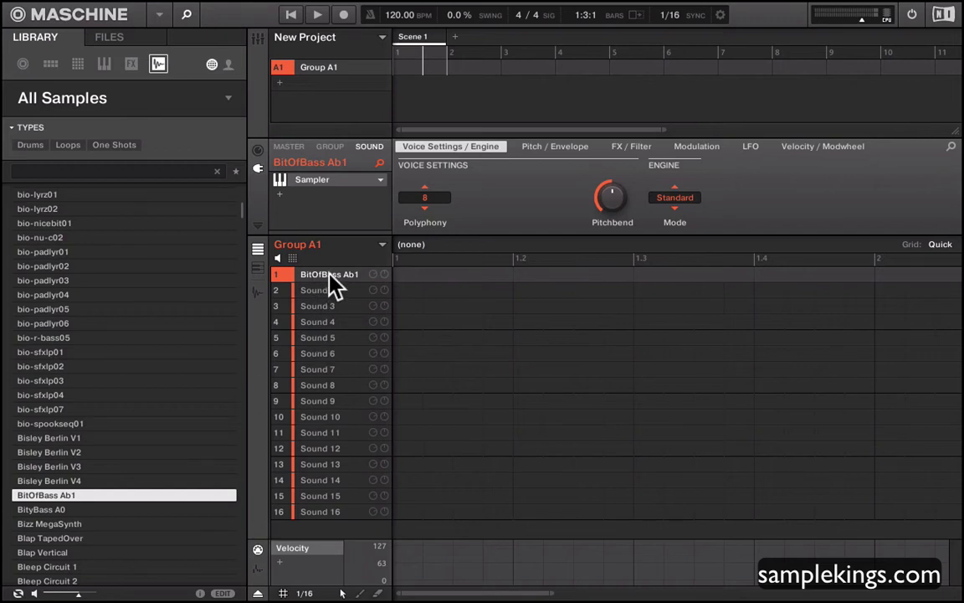
{"action": "key", "text": "Down"}
{"action": "key", "text": "Down"}
{"action": "key", "text": "Down"}
{"action": "key", "text": "Down"}
{"action": "key", "text": "Down"}
{"action": "key", "text": "Down"}
{"action": "key", "text": "Down"}
{"action": "key", "text": "Up"}
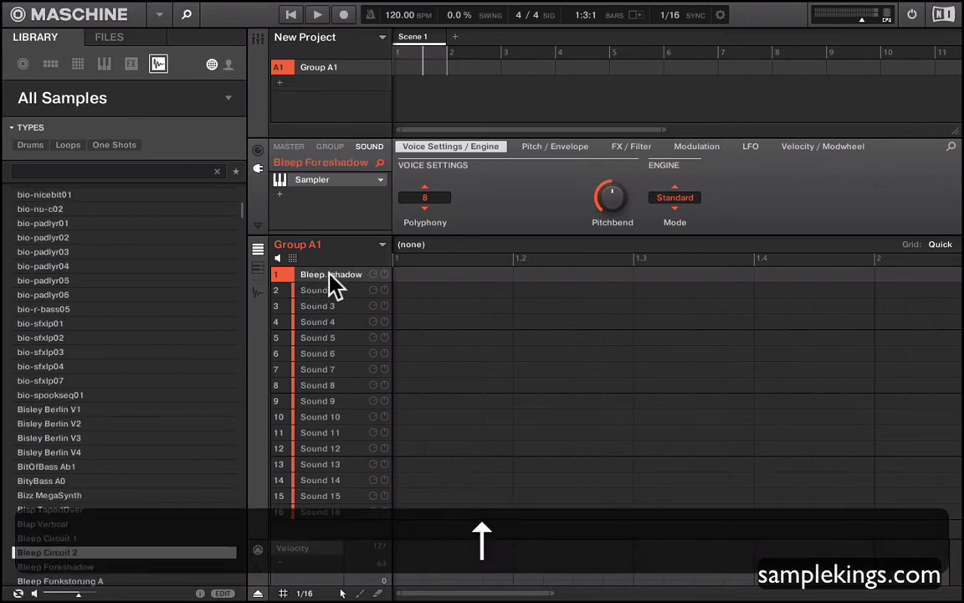
{"action": "key", "text": "Up"}
{"action": "key", "text": "Up"}
{"action": "key", "text": "Up"}
{"action": "key", "text": "Up"}
{"action": "key", "text": "Up"}
{"action": "key", "text": "Up"}
{"action": "key", "text": "Up"}
{"action": "key", "text": "Up"}
{"action": "key", "text": "Up"}
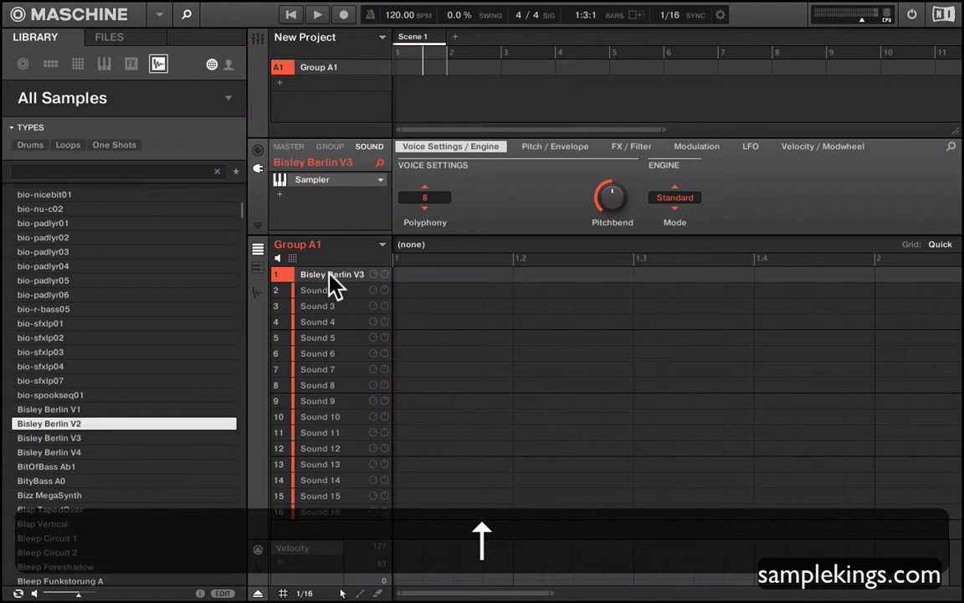
{"action": "key", "text": "Up"}
{"action": "key", "text": "Up"}
{"action": "key", "text": "Up"}
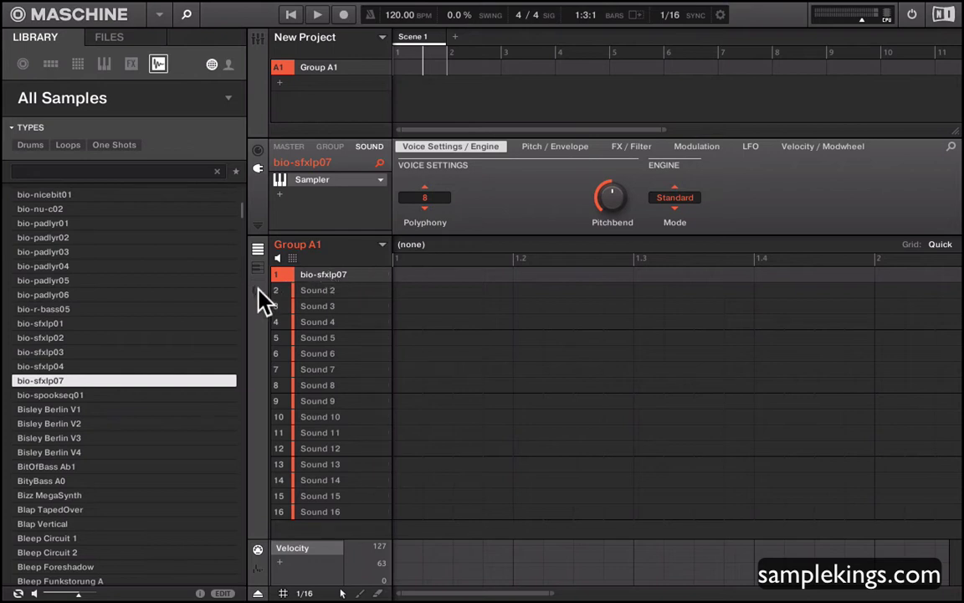
{"action": "key", "text": "Down"}
{"action": "key", "text": "Down"}
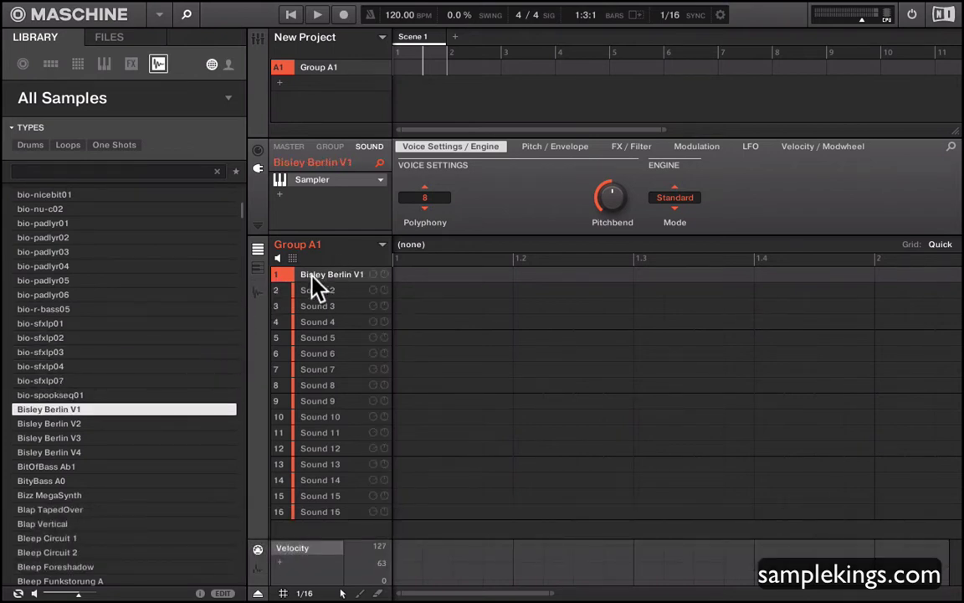
Step: Reset Sound 1 to an empty slot and toggle automatic sample preview
{"action": "right_click", "coordinate": [312, 275]}
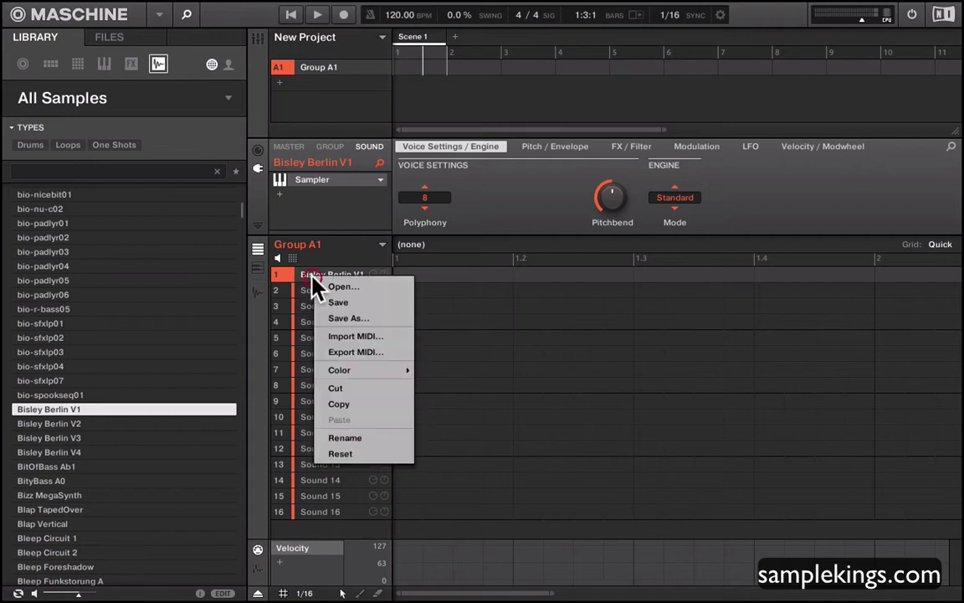
{"action": "left_click", "coordinate": [333, 454]}
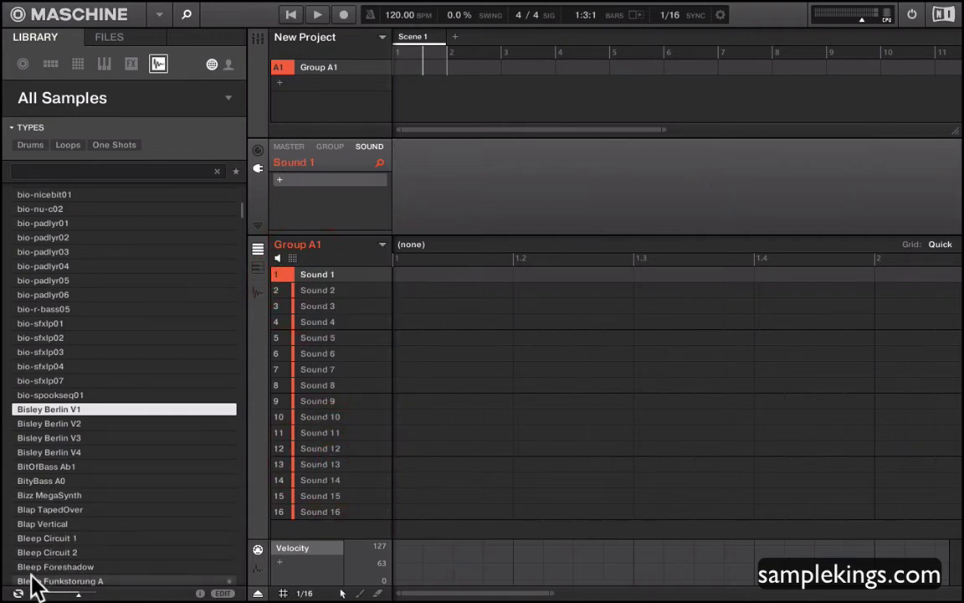
{"action": "left_click", "coordinate": [18, 593]}
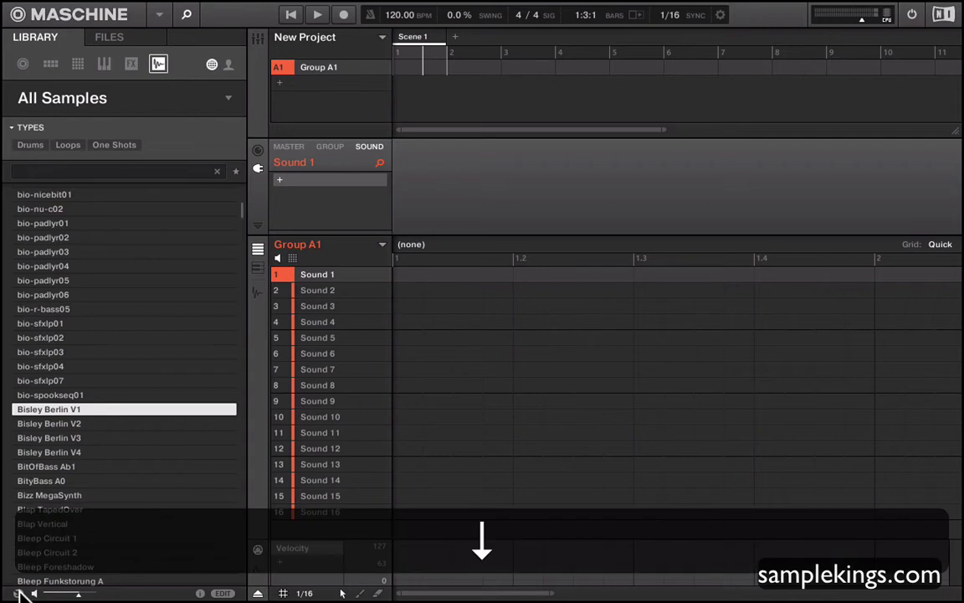
Step: Preview samples around Bisley Berlin V2 and bio-sfxlp01, then lower the preview volume
{"action": "left_click", "coordinate": [34, 423]}
{"action": "key", "text": "Up"}
{"action": "key", "text": "Up"}
{"action": "key", "text": "Up"}
{"action": "key", "text": "Up"}
{"action": "key", "text": "Up"}
{"action": "key", "text": "Up"}
{"action": "key", "text": "Up"}
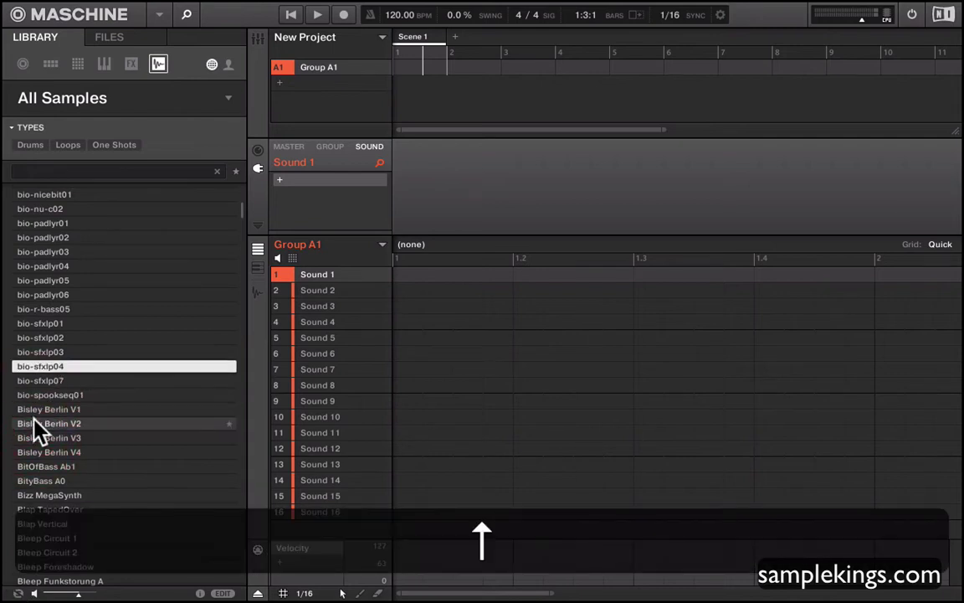
{"action": "key", "text": "Up"}
{"action": "key", "text": "Up"}
{"action": "key", "text": "Up"}
{"action": "key", "text": "Up"}
{"action": "key", "text": "Up"}
{"action": "key", "text": "Down"}
{"action": "key", "text": "Down"}
{"action": "key", "text": "Down"}
{"action": "key", "text": "Down"}
{"action": "key", "text": "Down"}
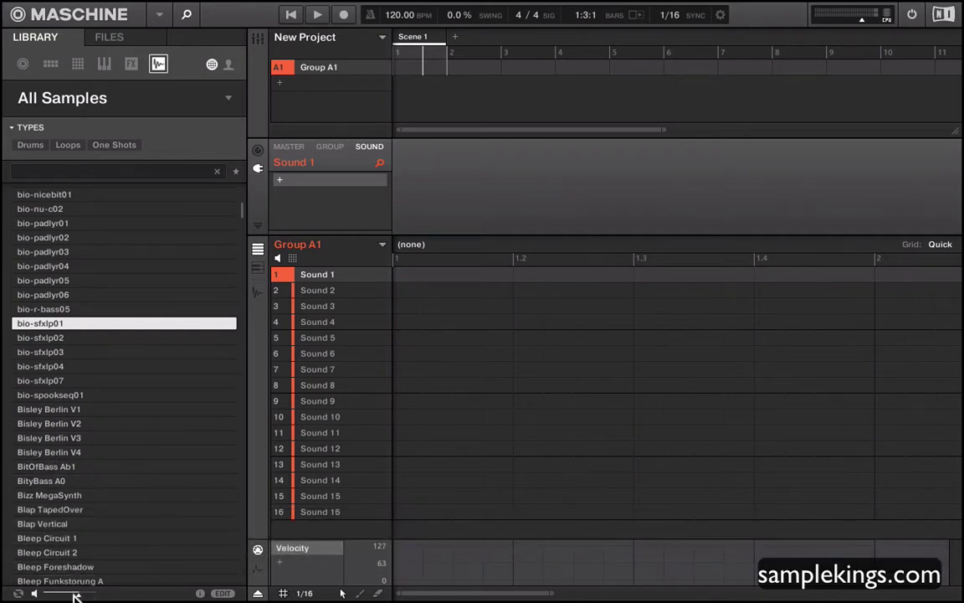
{"action": "left_click_drag", "start_coordinate": [76, 594], "coordinate": [53, 595]}
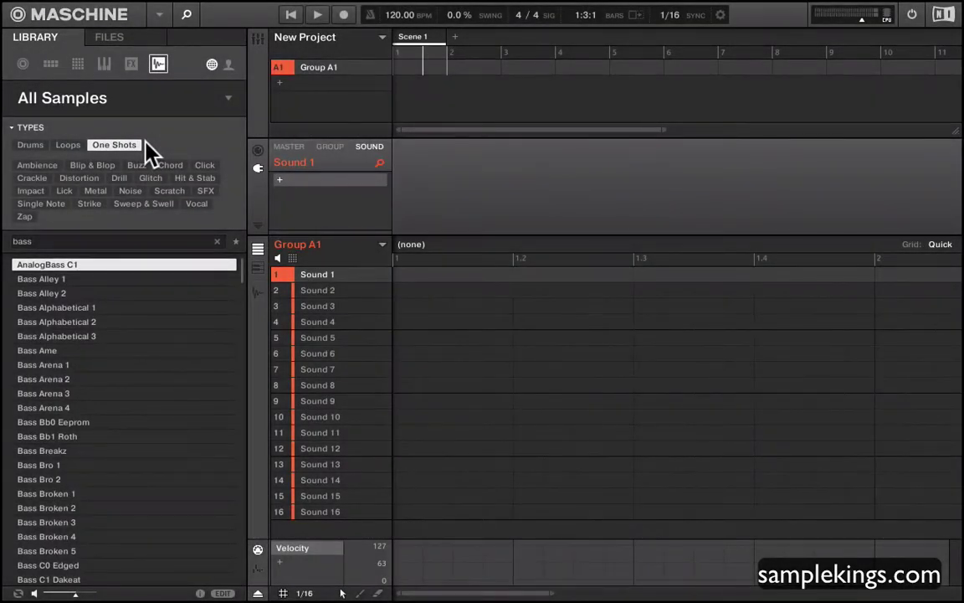
Step: Try the Loops sub-tags (Drum to Vocal) and Drums sub-tags (Clap, Cymbal, Hihat Closed)
{"action": "left_click", "coordinate": [68, 146]}
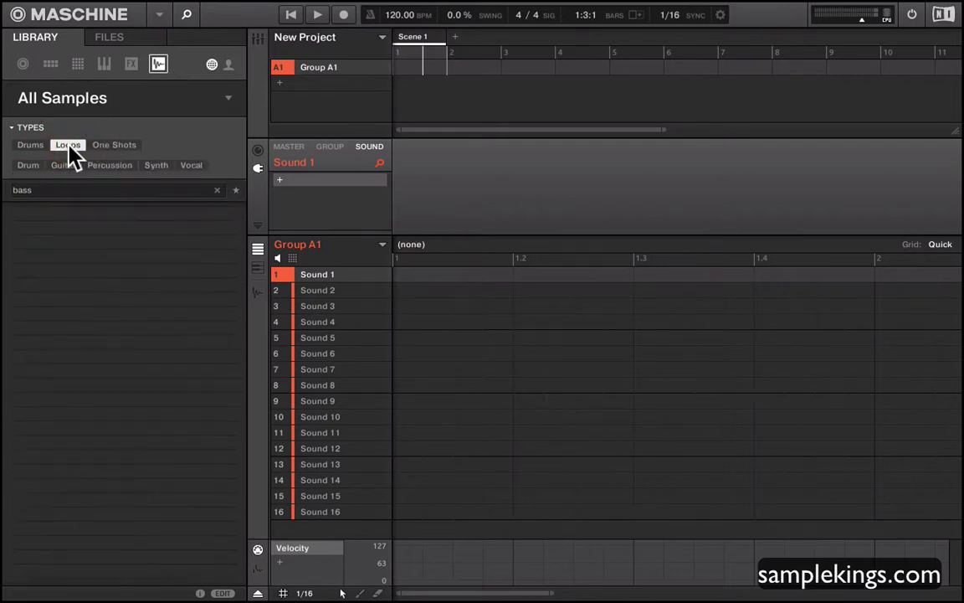
{"action": "left_click", "coordinate": [29, 165]}
{"action": "left_click", "coordinate": [67, 165]}
{"action": "left_click", "coordinate": [110, 165]}
{"action": "left_click", "coordinate": [156, 165]}
{"action": "left_click", "coordinate": [193, 165]}
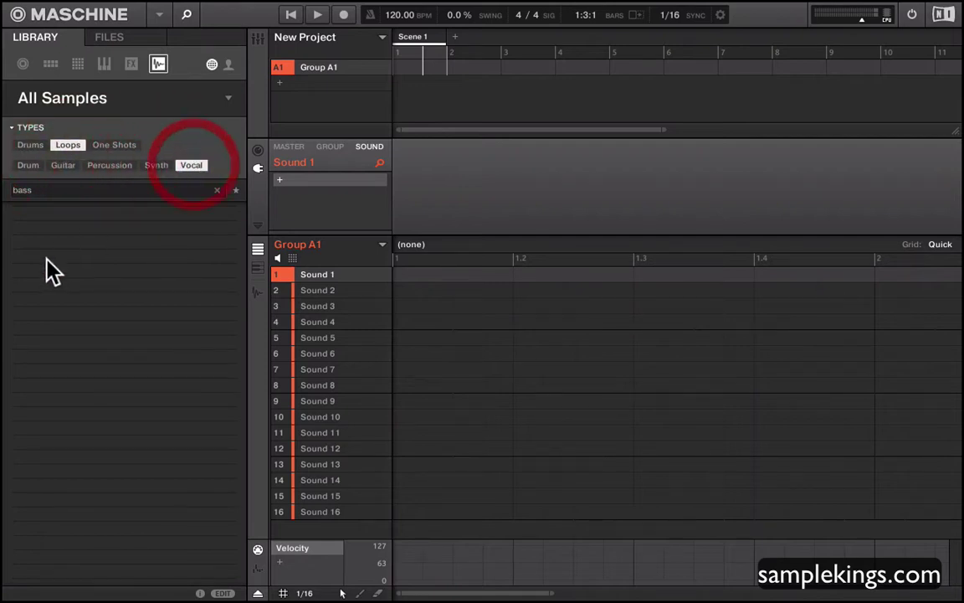
{"action": "left_click", "coordinate": [31, 145]}
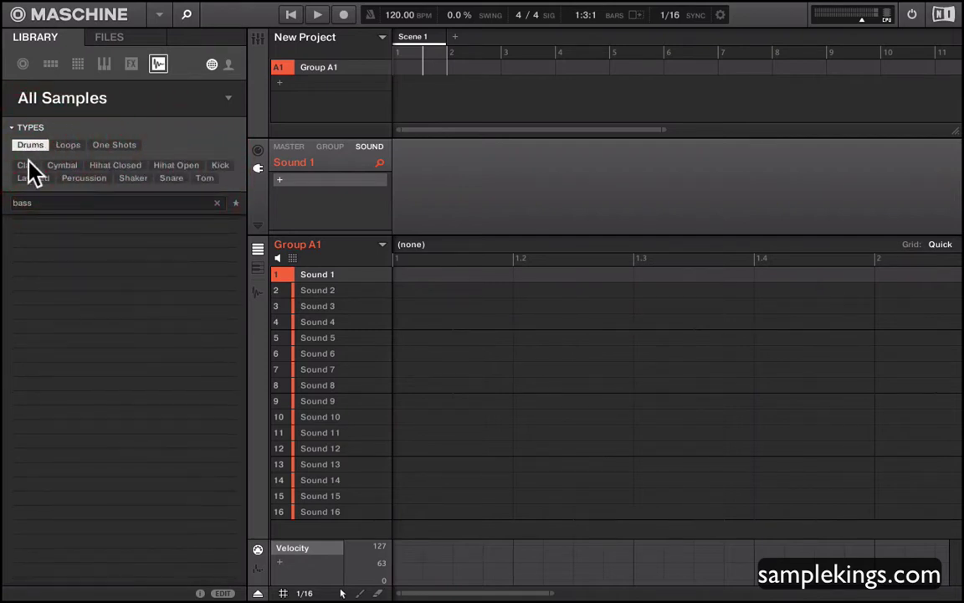
{"action": "left_click", "coordinate": [26, 165]}
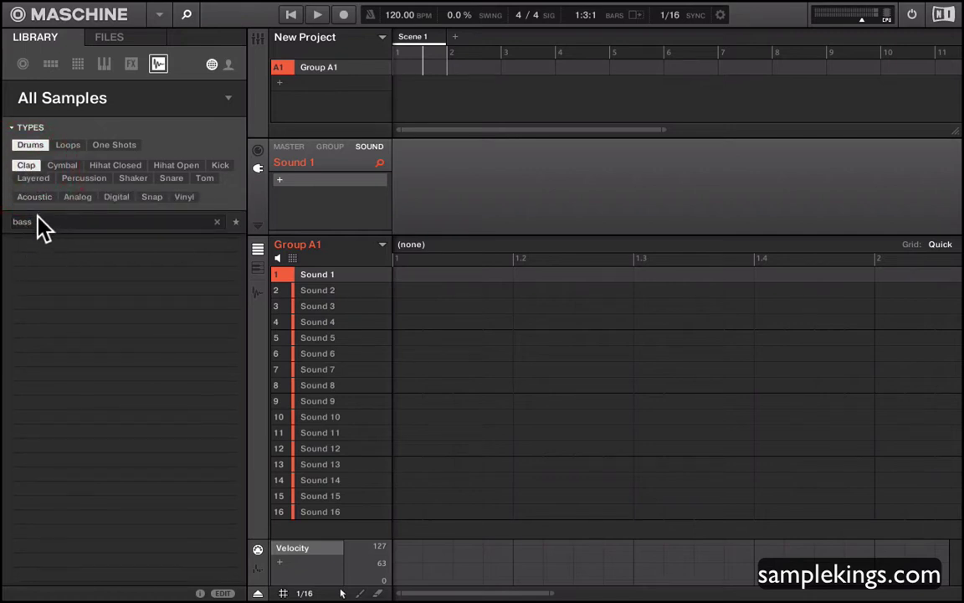
{"action": "left_click", "coordinate": [61, 165]}
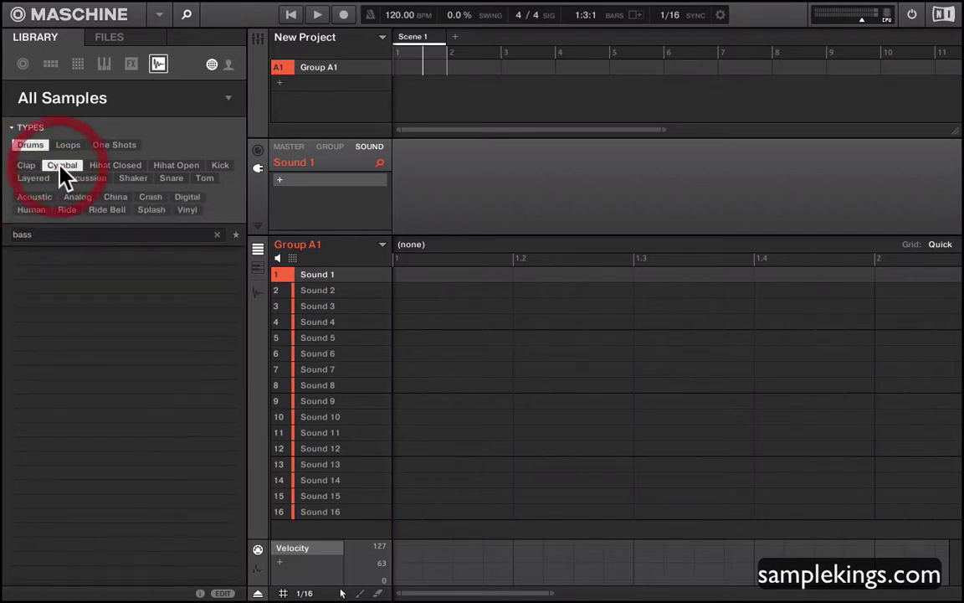
{"action": "left_click", "coordinate": [103, 165]}
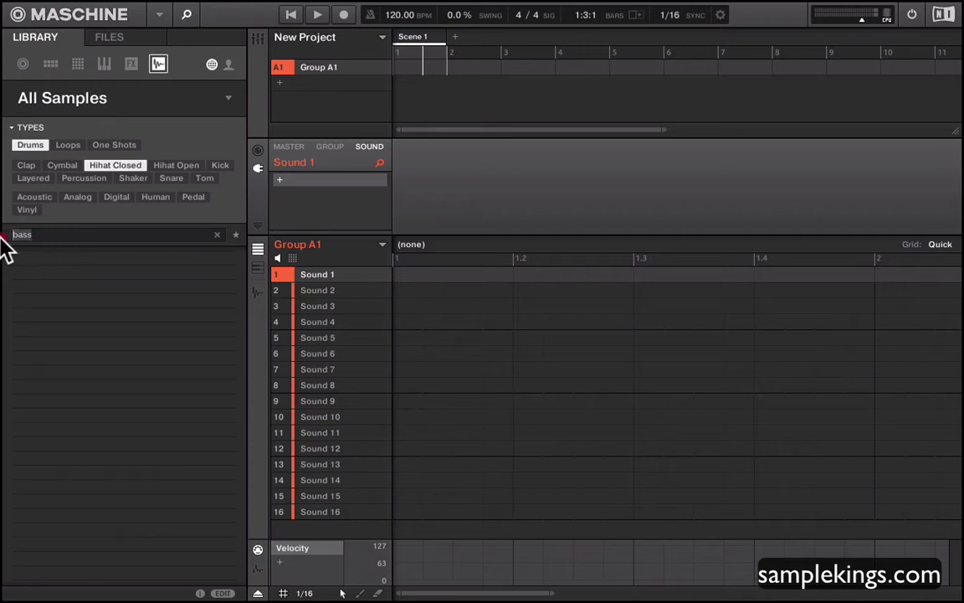
Step: Clear the 'bass' search, filter to Loops > Drum, and preview Loop Funkstorung 2 and 3
{"action": "key", "text": "BackSpace"}
{"action": "key", "text": "BackSpace"}
{"action": "key", "text": "BackSpace"}
{"action": "key", "text": "BackSpace"}
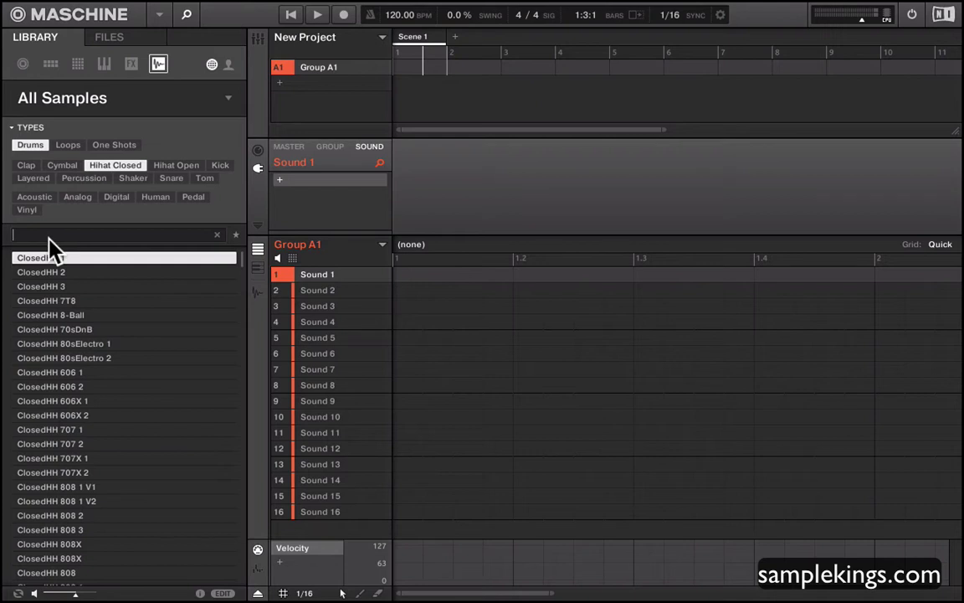
{"action": "left_click", "coordinate": [67, 177]}
{"action": "left_click", "coordinate": [67, 145]}
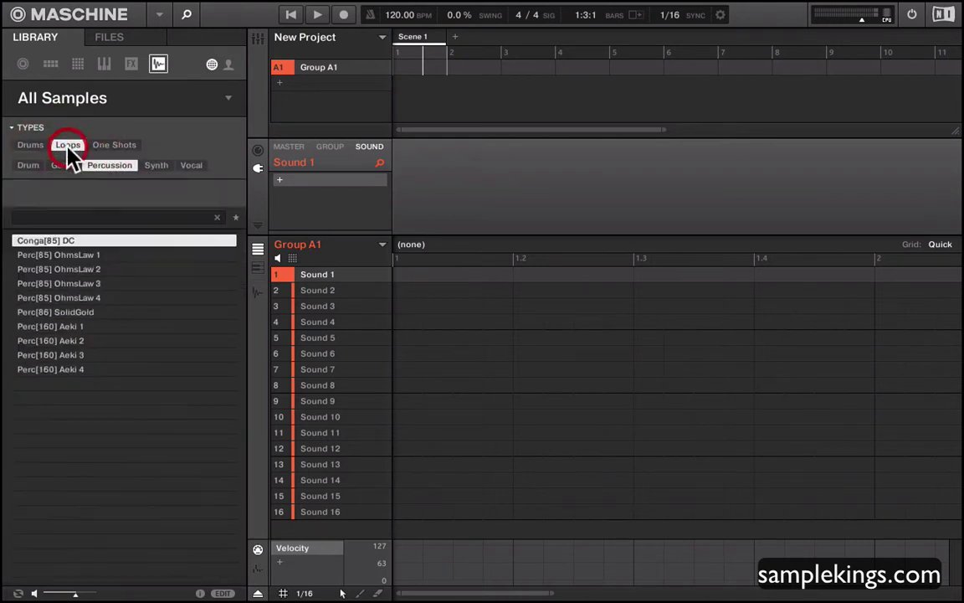
{"action": "left_click", "coordinate": [28, 166]}
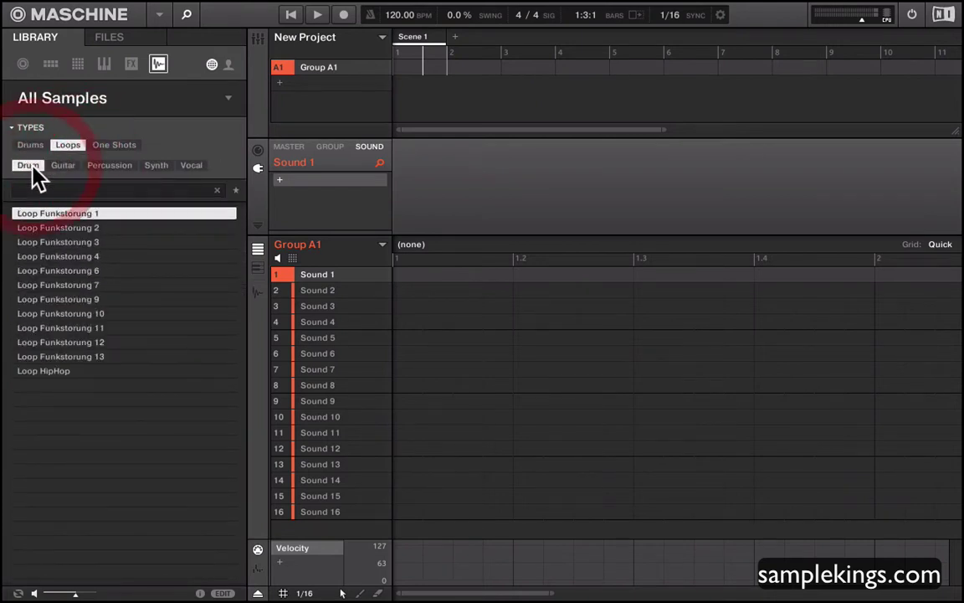
{"action": "left_click", "coordinate": [35, 227]}
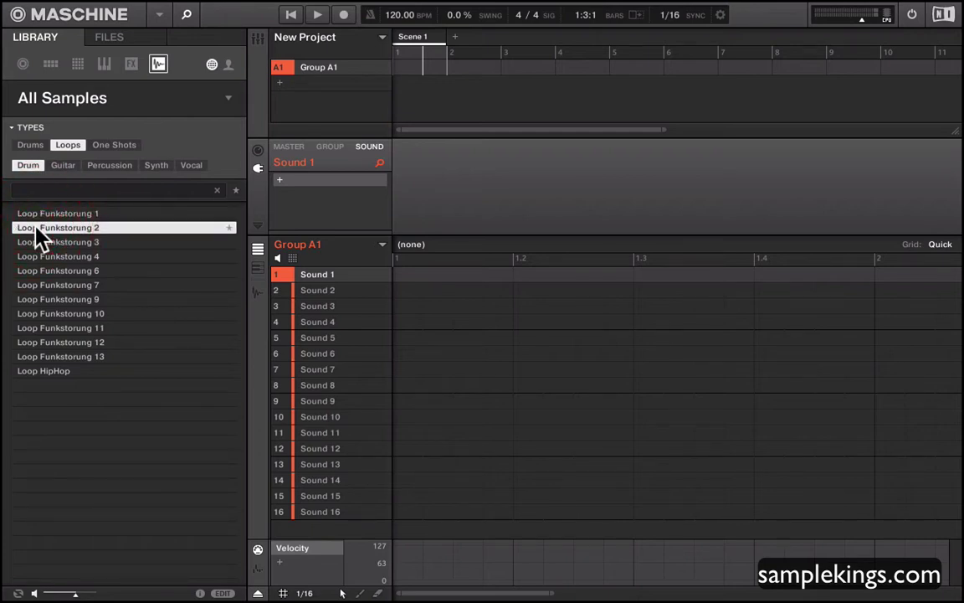
{"action": "left_click", "coordinate": [38, 243]}
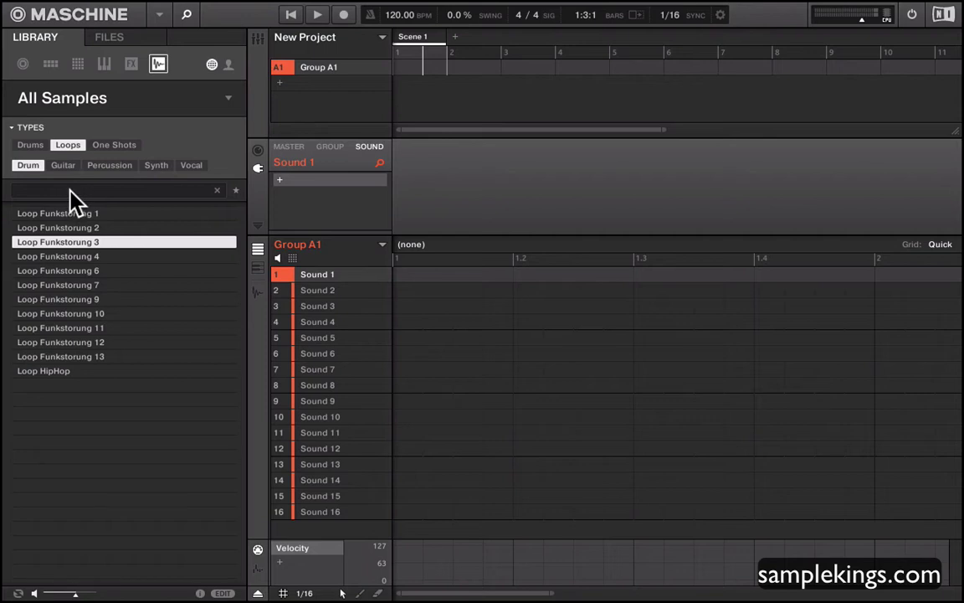
Step: Show only One Shots and search the samples for 'Bass'
{"action": "left_click", "coordinate": [115, 145]}
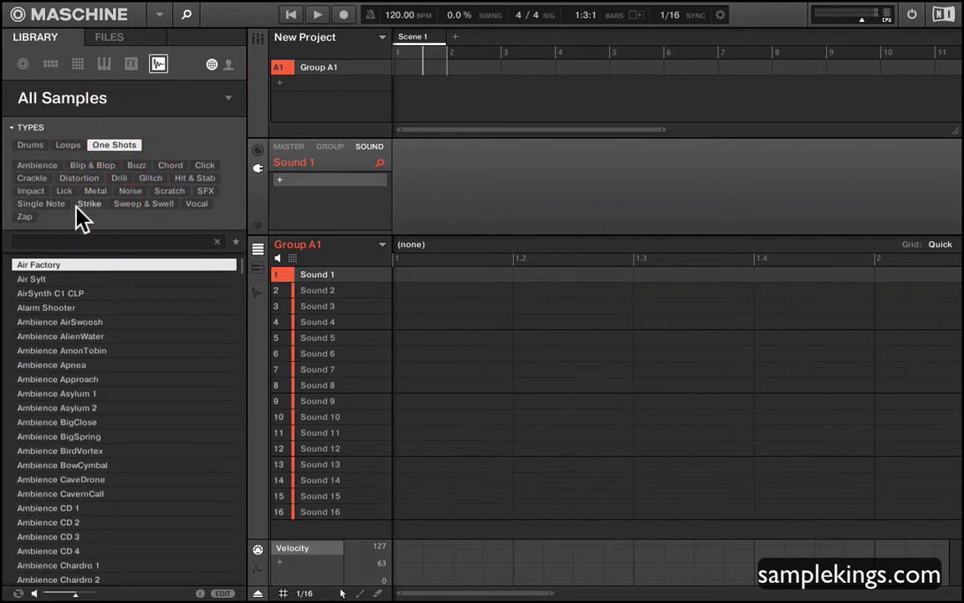
{"action": "left_click", "coordinate": [61, 241]}
{"action": "type", "text": "Bass"}
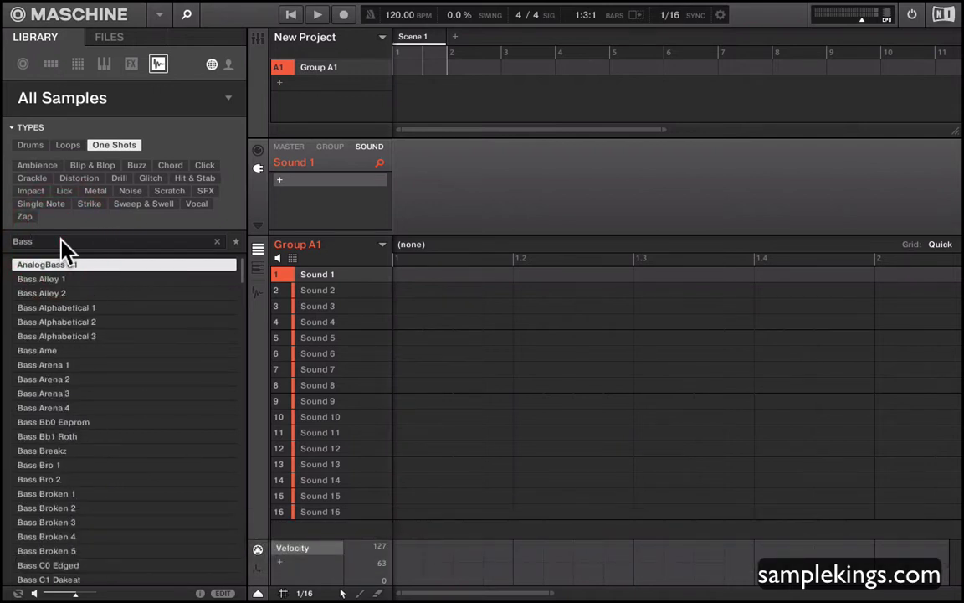
{"action": "key", "text": "BackSpace"}
{"action": "type", "text": "s"}
Step: Preview Bass Arena 4, Bb0 Eeprom, Bb1 Roth and Bro 1, then filter to Chord and preview Chord EPnBass 3
{"action": "left_click", "coordinate": [62, 408]}
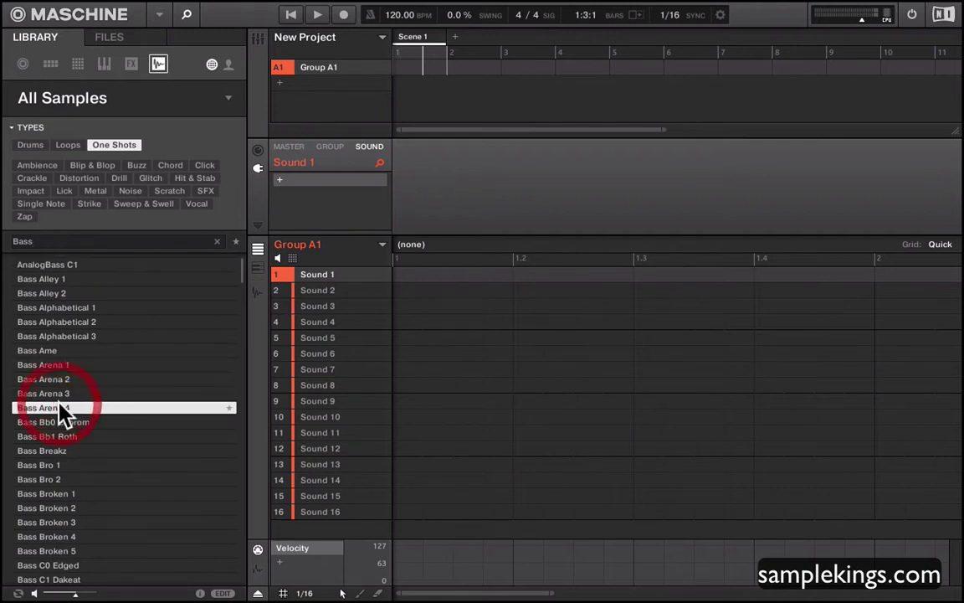
{"action": "left_click", "coordinate": [60, 422]}
{"action": "left_click", "coordinate": [60, 436]}
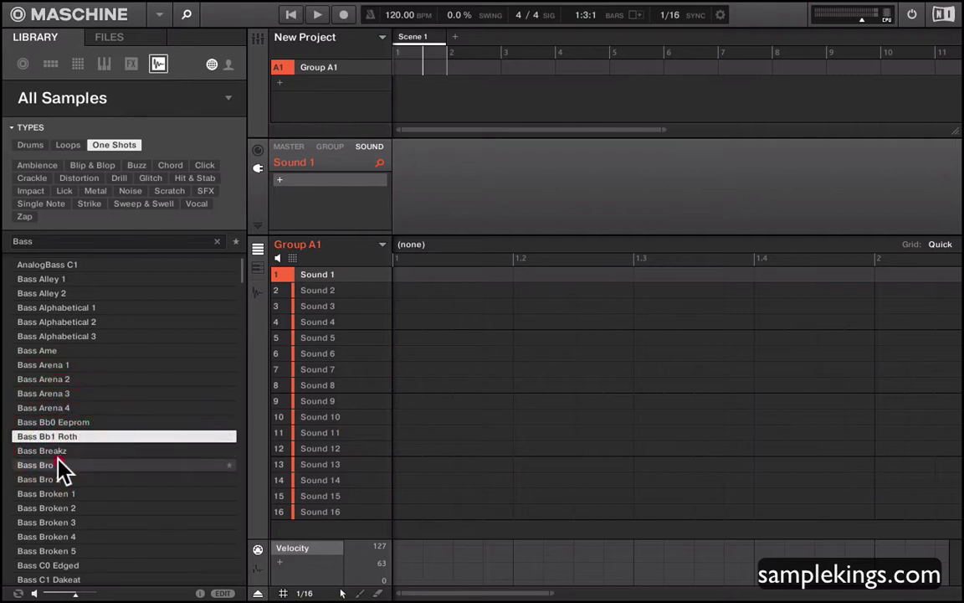
{"action": "left_click", "coordinate": [60, 465]}
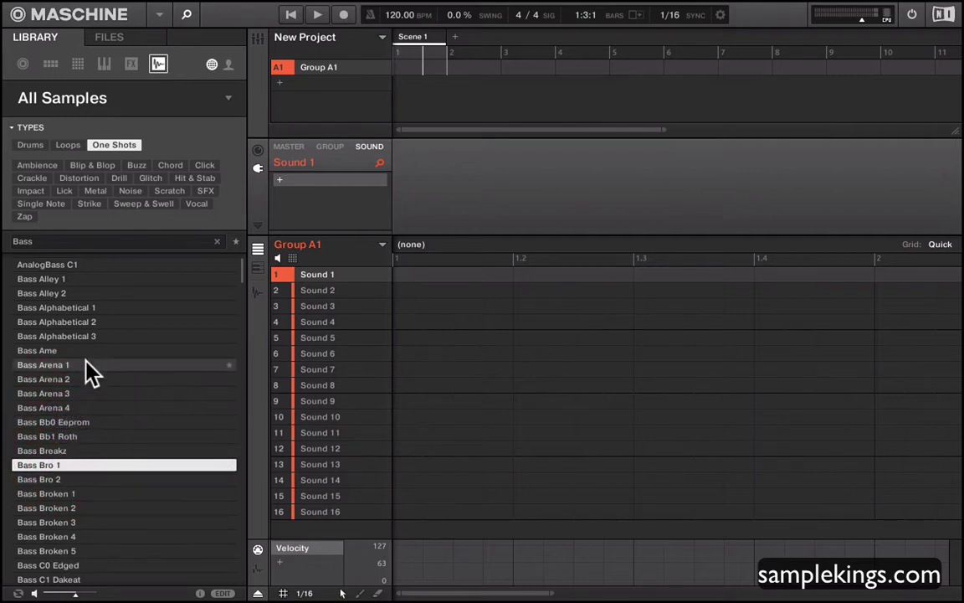
{"action": "left_click", "coordinate": [170, 166]}
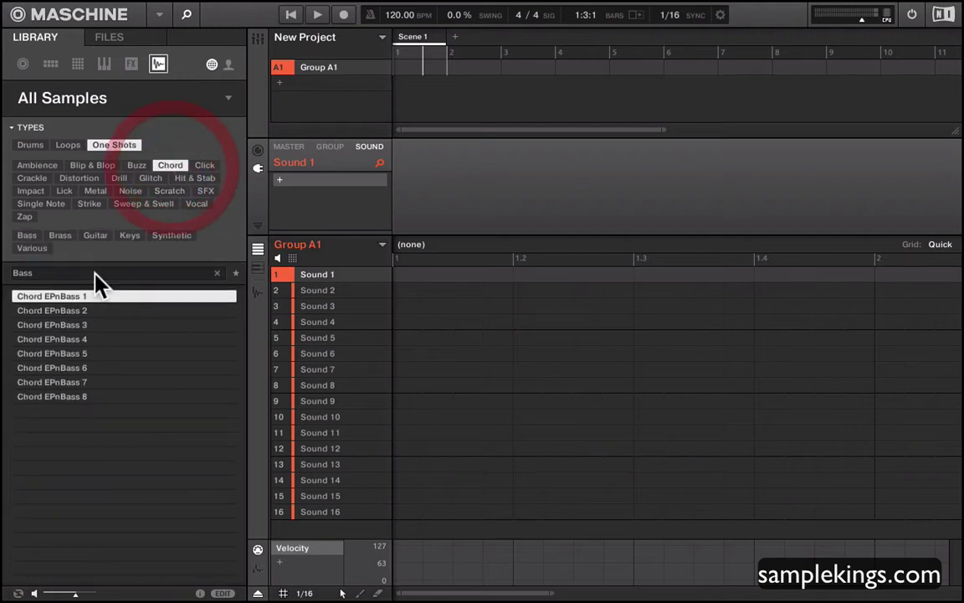
{"action": "left_click", "coordinate": [70, 326]}
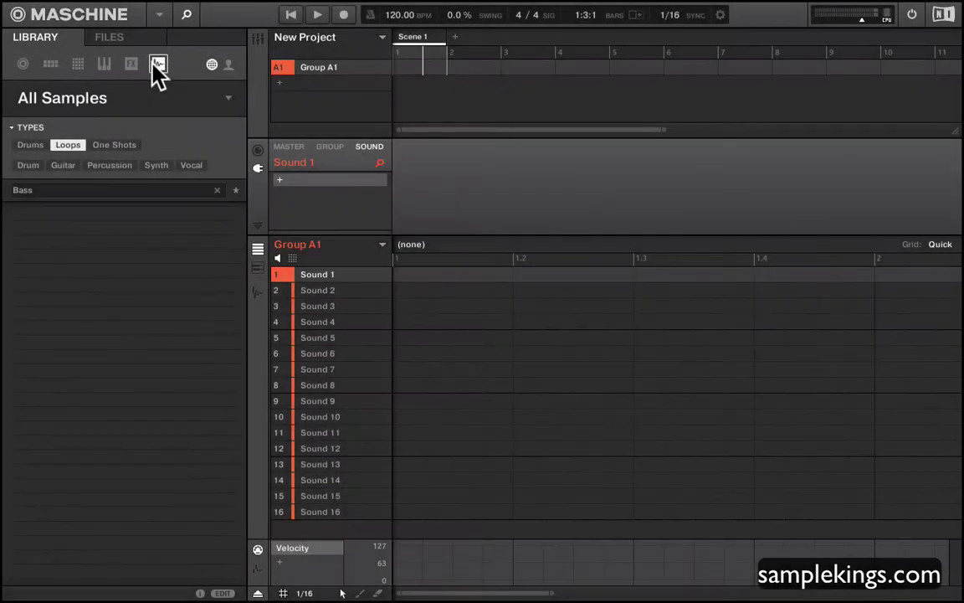
Step: Browse effects through Ambience, Chorus, Combination, Delay and Distortion, then load Reverb preset 90s Clap Verb
{"action": "left_click", "coordinate": [133, 65]}
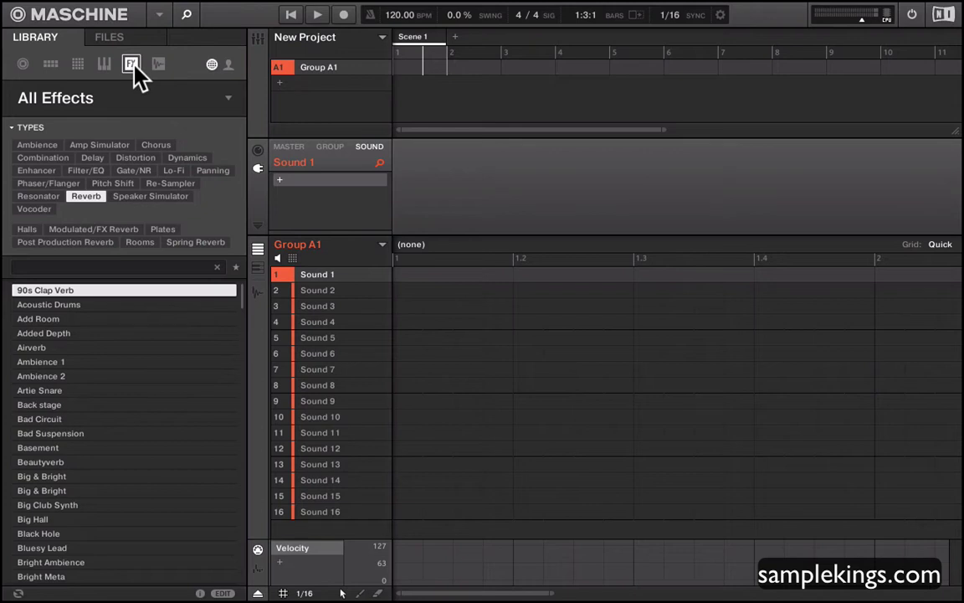
{"action": "left_click", "coordinate": [42, 144]}
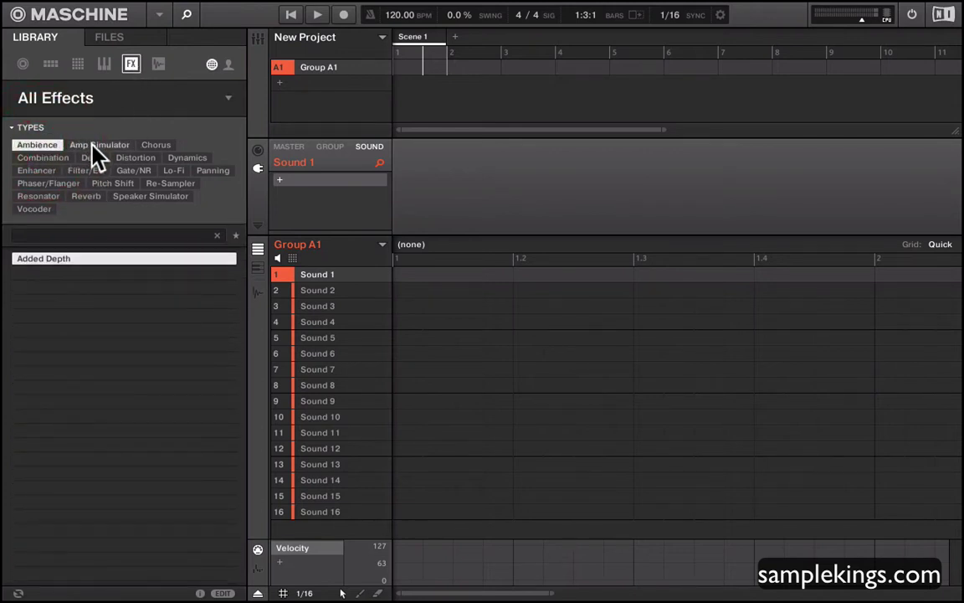
{"action": "left_click", "coordinate": [156, 145]}
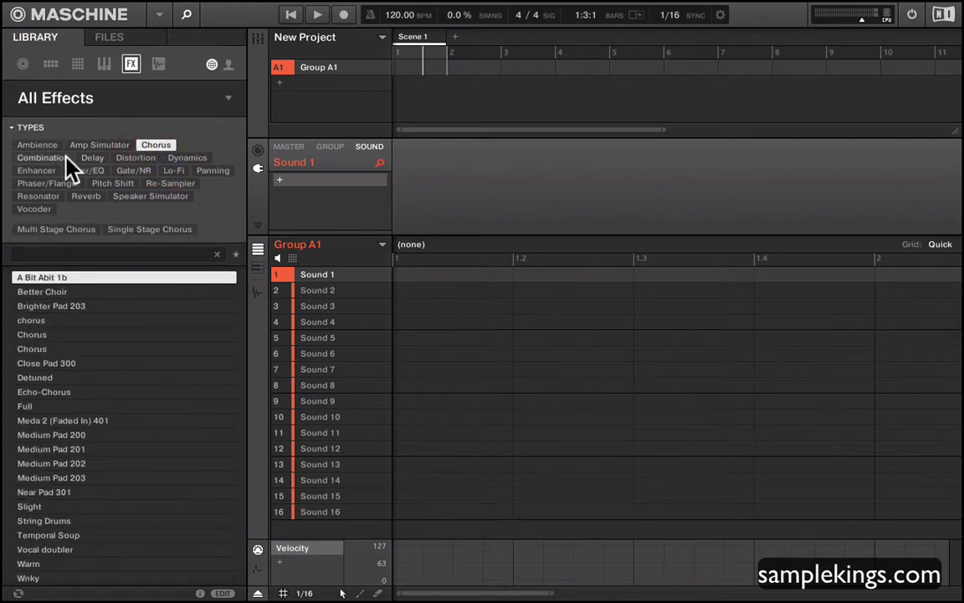
{"action": "left_click", "coordinate": [58, 158]}
{"action": "left_click", "coordinate": [93, 159]}
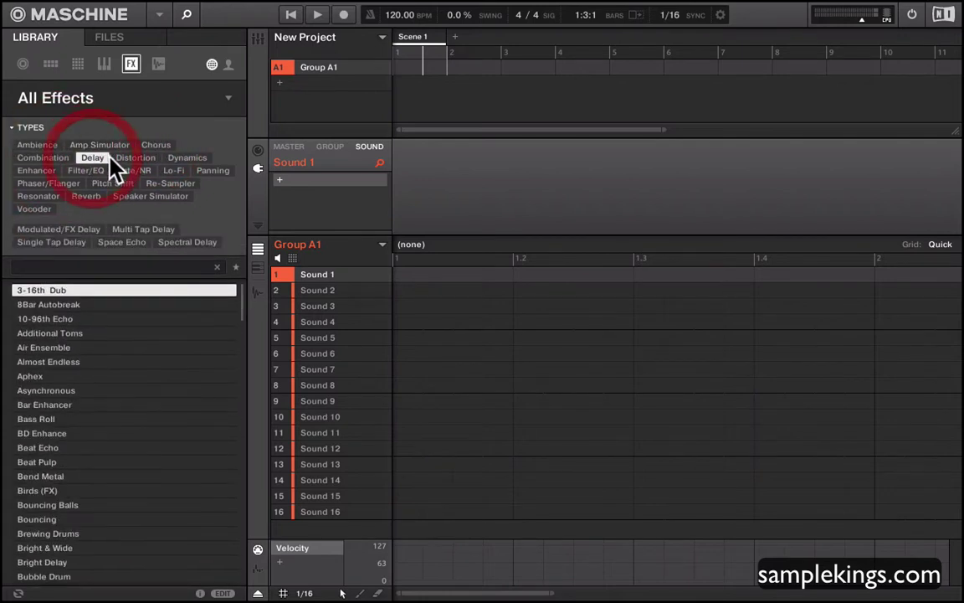
{"action": "left_click", "coordinate": [134, 162]}
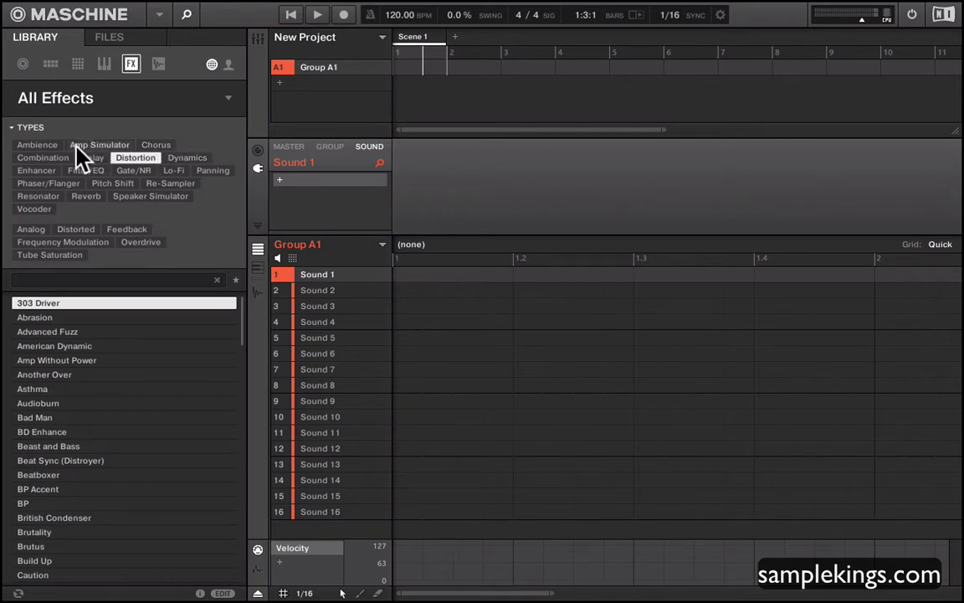
{"action": "left_click", "coordinate": [85, 196]}
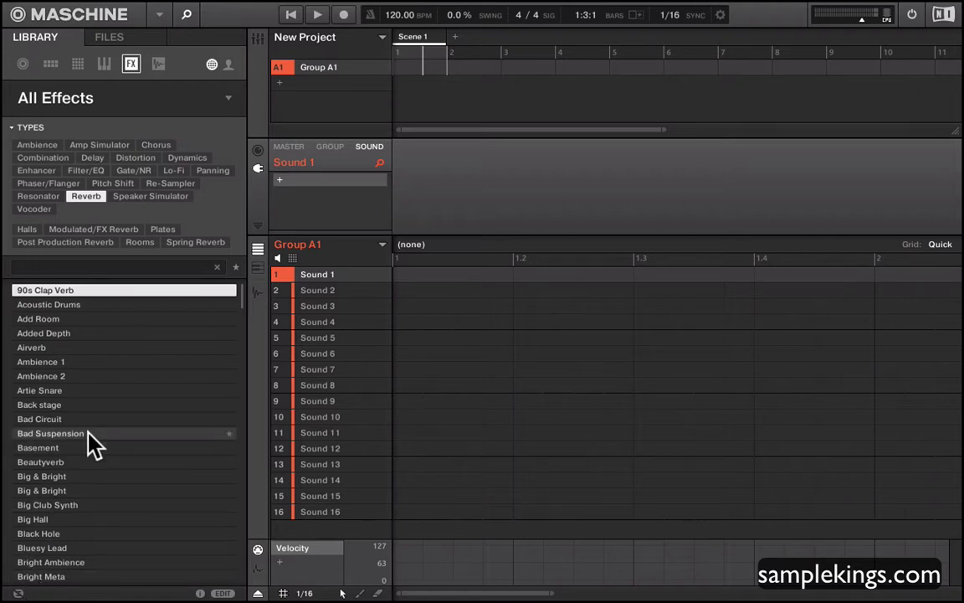
{"action": "double_click", "coordinate": [50, 290]}
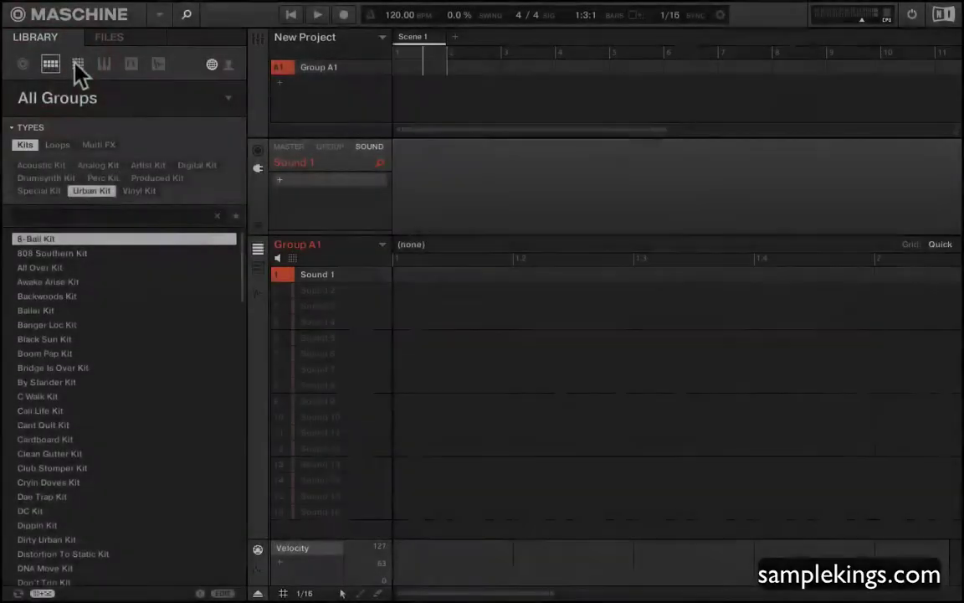
Step: Cycle through the Sounds, Instruments, Effects and Samples categories, then preview Fractal PercFM
{"action": "left_click", "coordinate": [77, 62]}
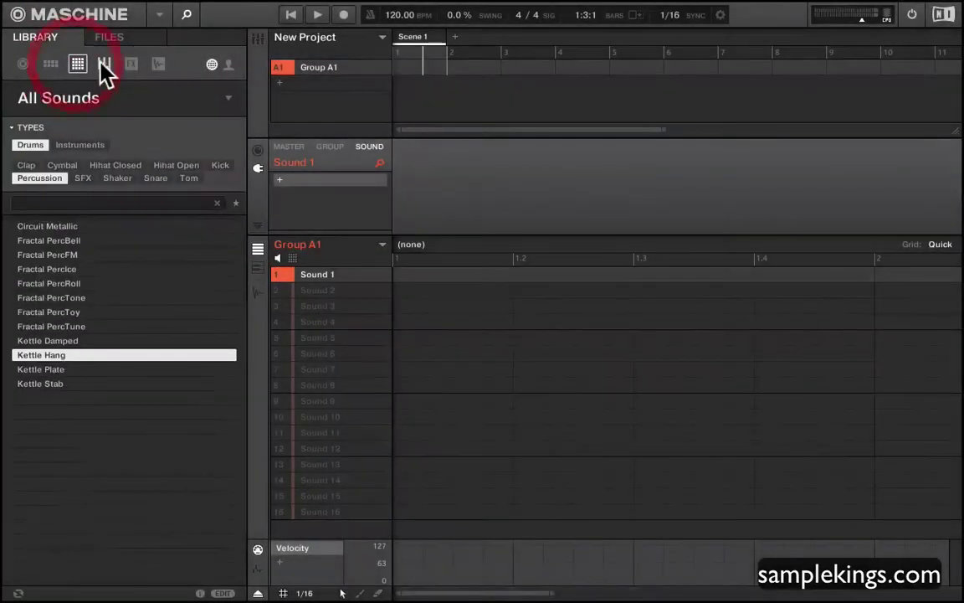
{"action": "left_click", "coordinate": [103, 65]}
{"action": "left_click", "coordinate": [131, 65]}
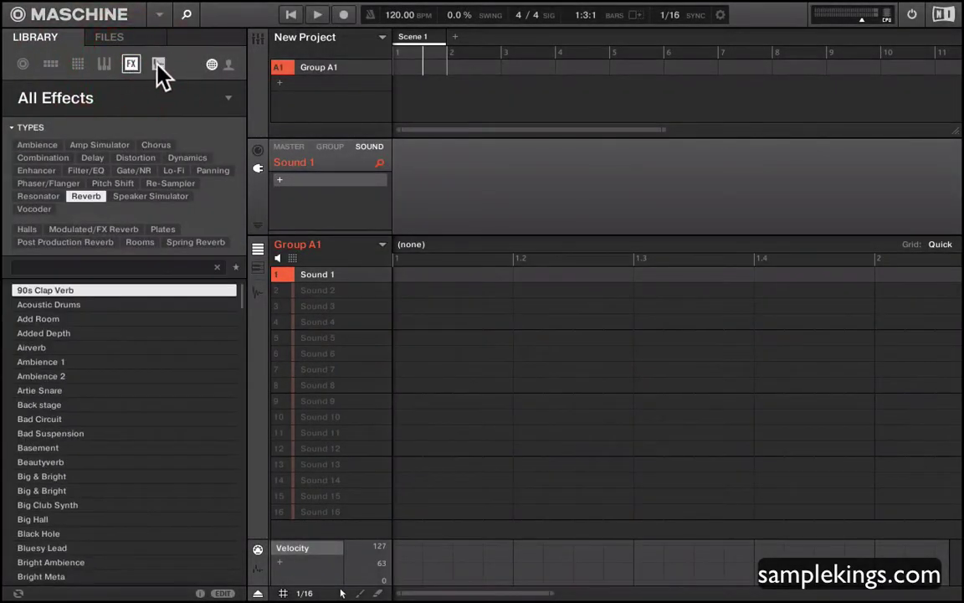
{"action": "left_click", "coordinate": [159, 65]}
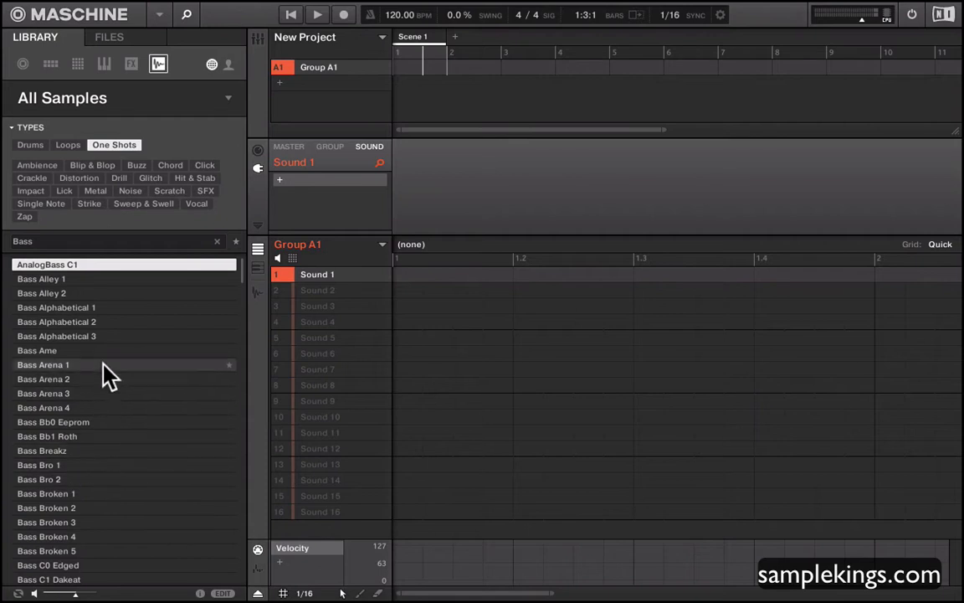
{"action": "left_click", "coordinate": [131, 65]}
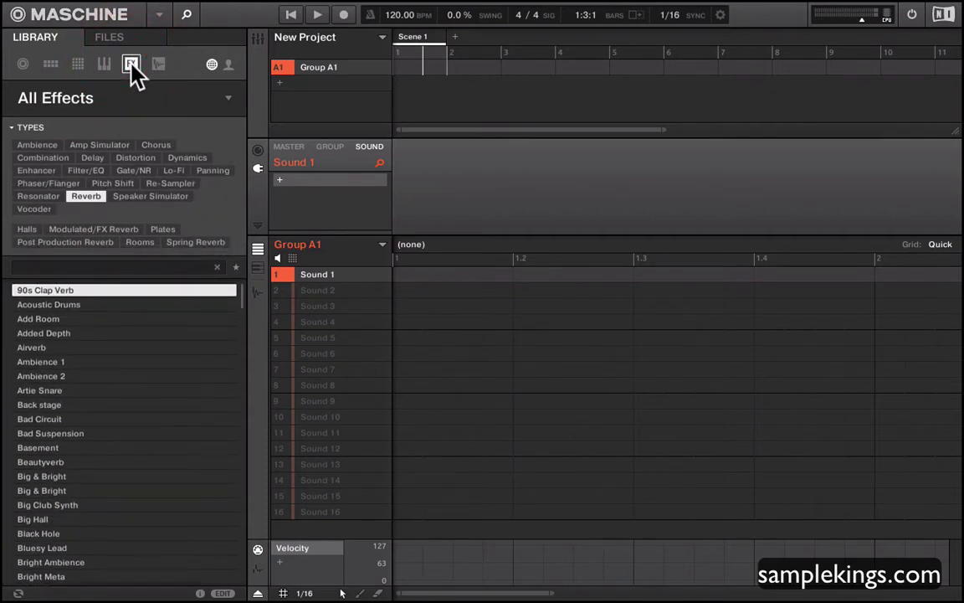
{"action": "left_click", "coordinate": [104, 65]}
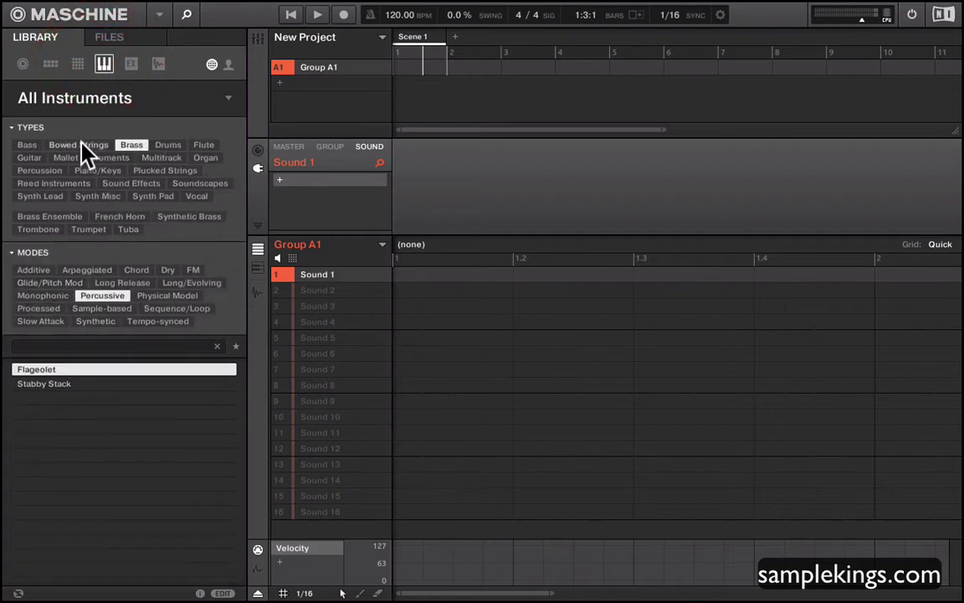
{"action": "left_click", "coordinate": [77, 65]}
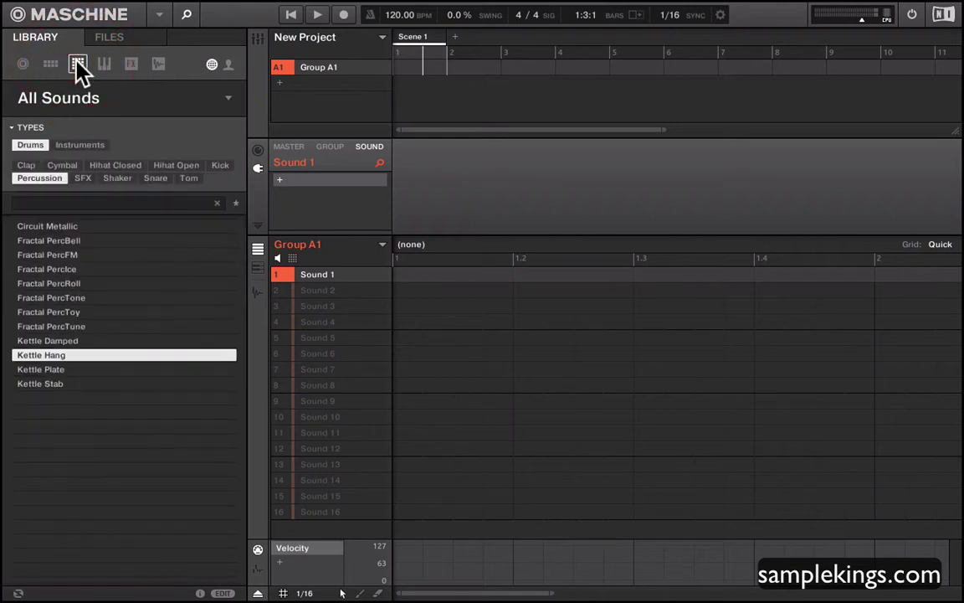
{"action": "left_click", "coordinate": [47, 255]}
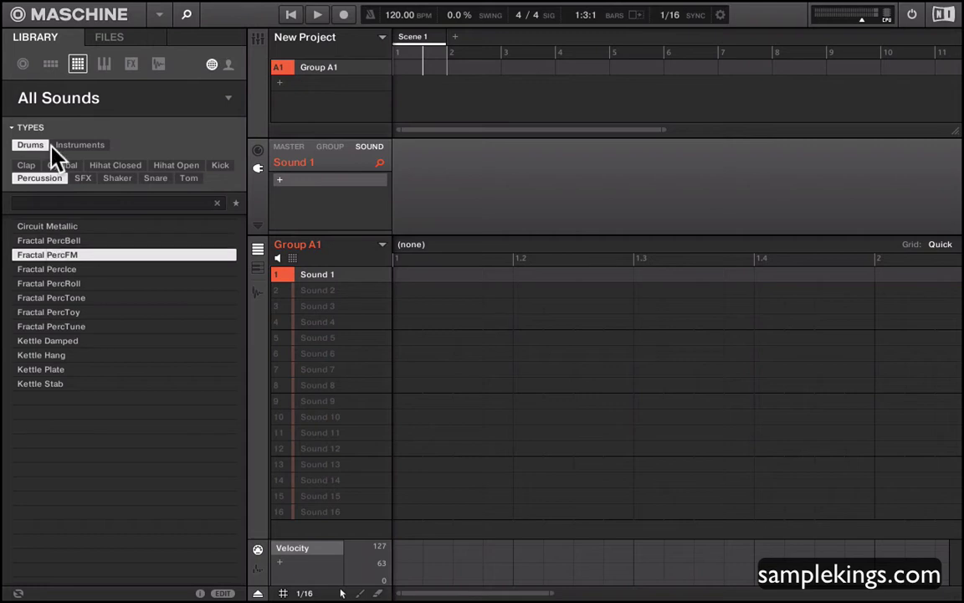
Step: Glance at Groups, return to Sounds, and filter Drums to the Clap type
{"action": "left_click", "coordinate": [50, 66]}
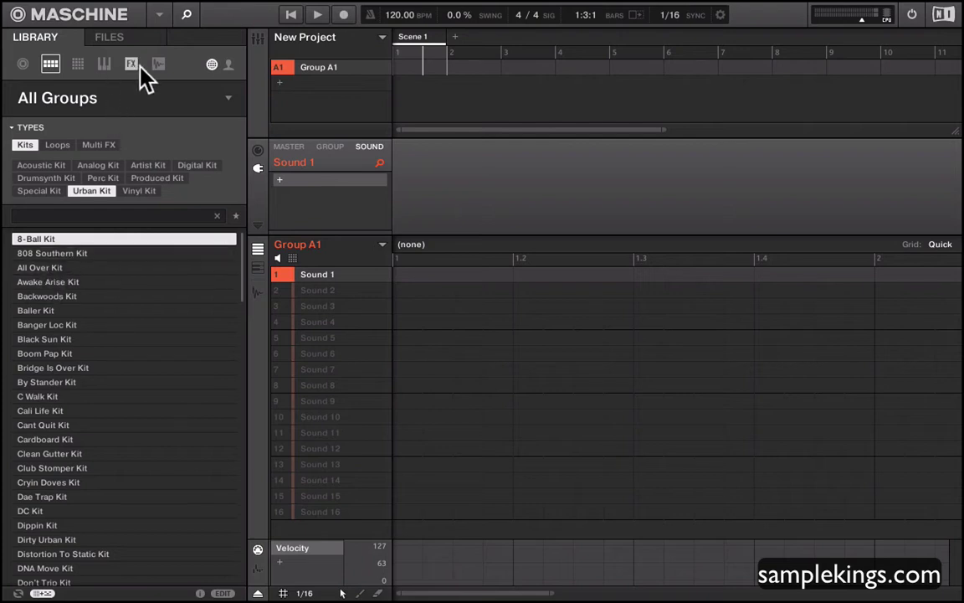
{"action": "left_click", "coordinate": [75, 62]}
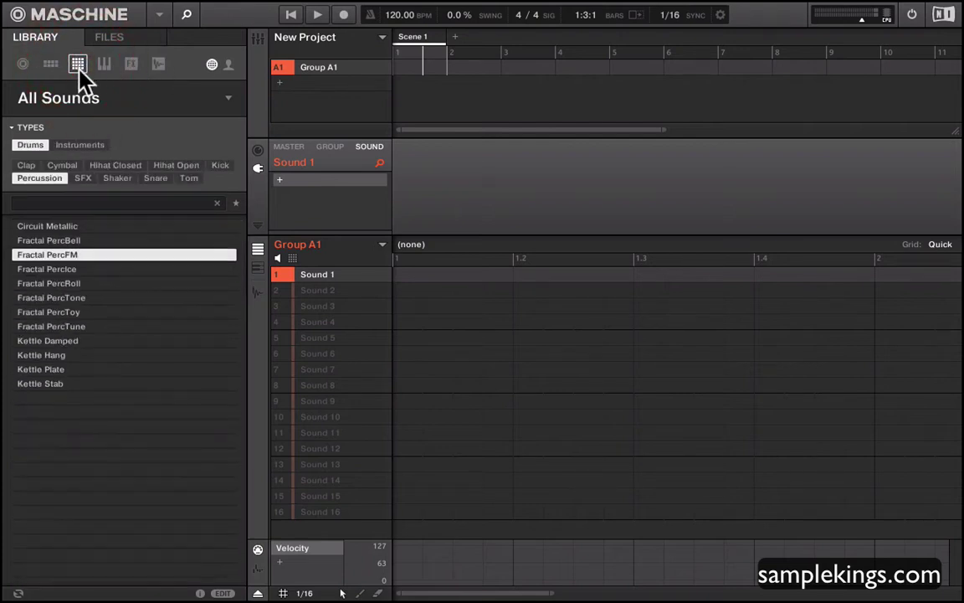
{"action": "left_click", "coordinate": [31, 165]}
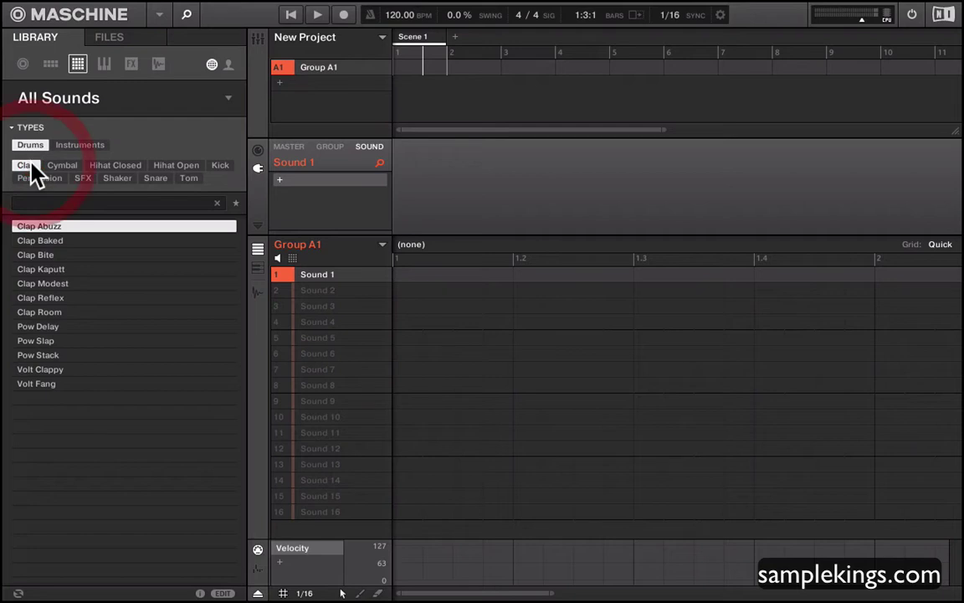
Step: Load Clap Abuzz into the first sound slot and check its sampling view
{"action": "double_click", "coordinate": [49, 226]}
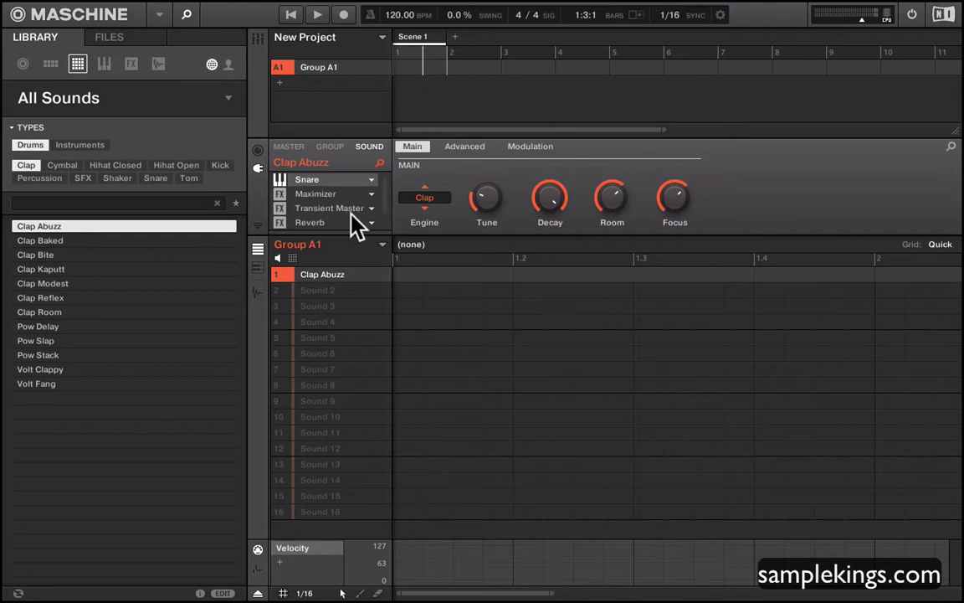
{"action": "scroll", "coordinate": [351, 212], "scroll_direction": "down", "scroll_amount": 1}
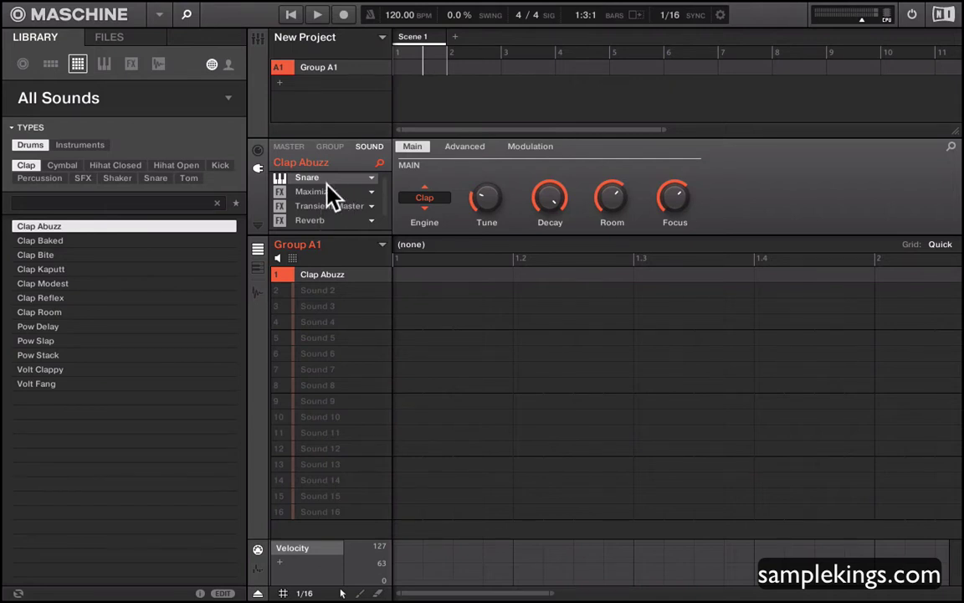
{"action": "left_click", "coordinate": [261, 293]}
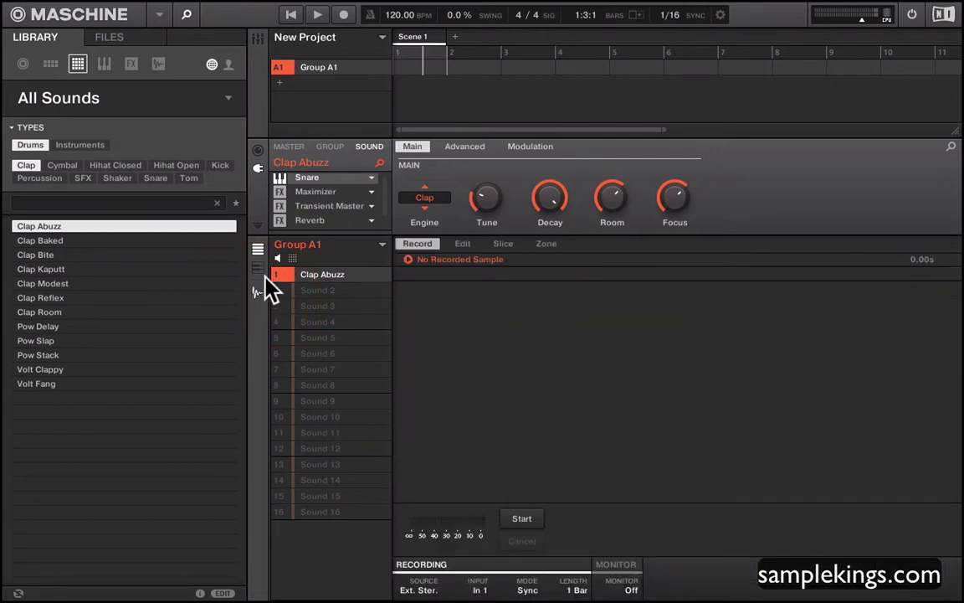
{"action": "left_click", "coordinate": [258, 268]}
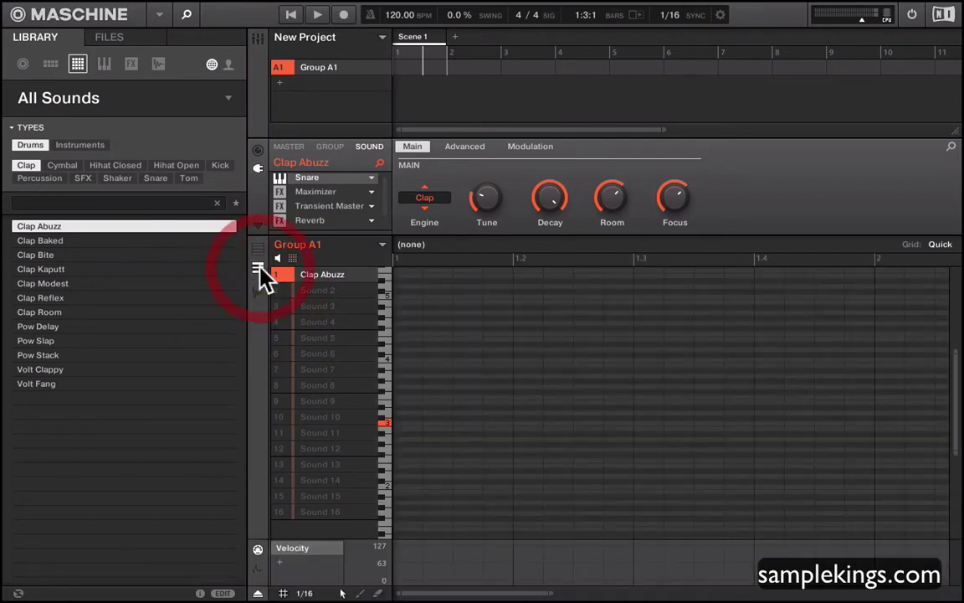
Step: Audition the clap at several pitches and its root note, then reset the slot
{"action": "left_click_drag", "start_coordinate": [389, 286], "coordinate": [389, 409]}
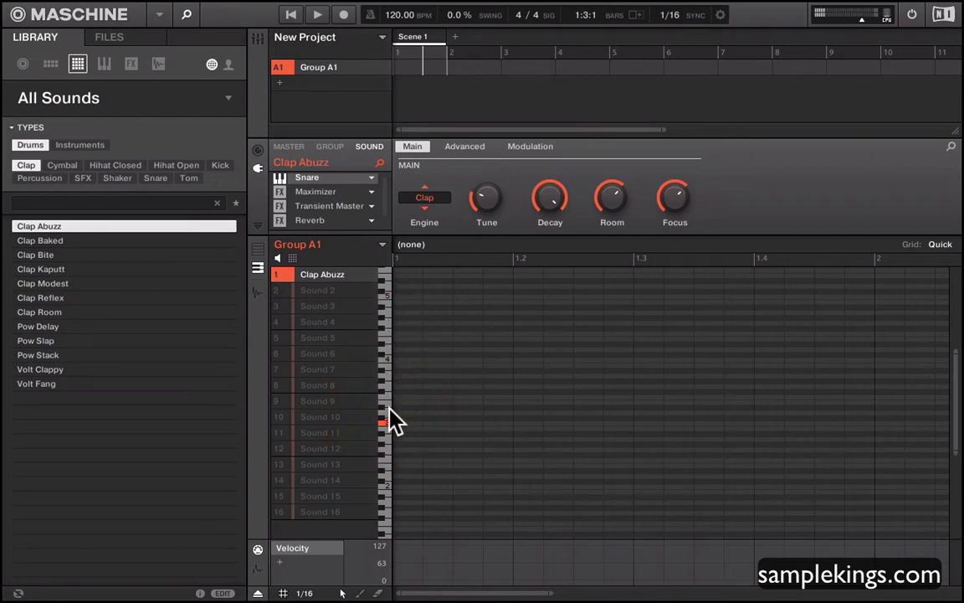
{"action": "left_click", "coordinate": [387, 422]}
{"action": "left_click", "coordinate": [387, 423]}
{"action": "left_click", "coordinate": [385, 424]}
{"action": "right_click", "coordinate": [318, 276]}
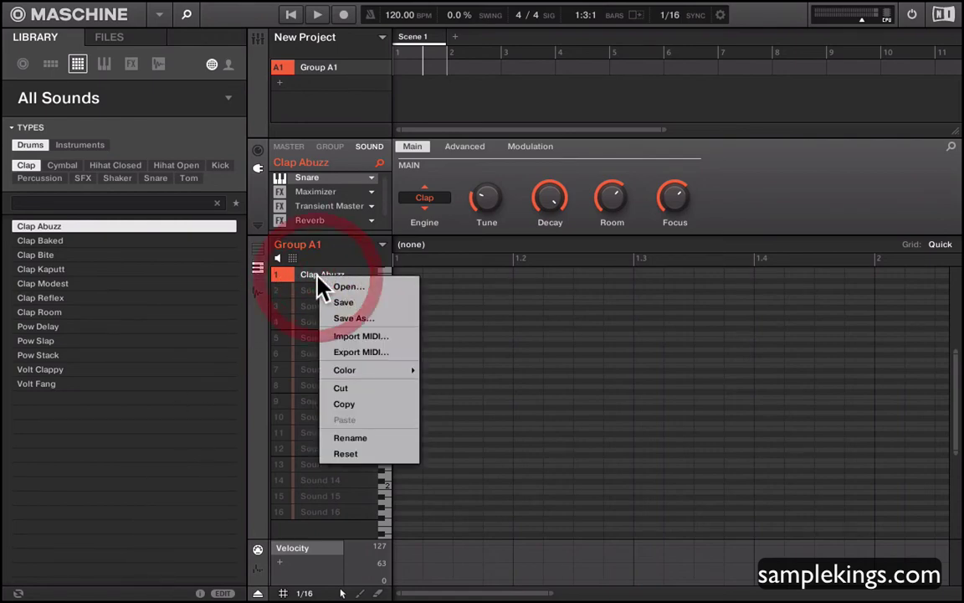
{"action": "left_click", "coordinate": [341, 453]}
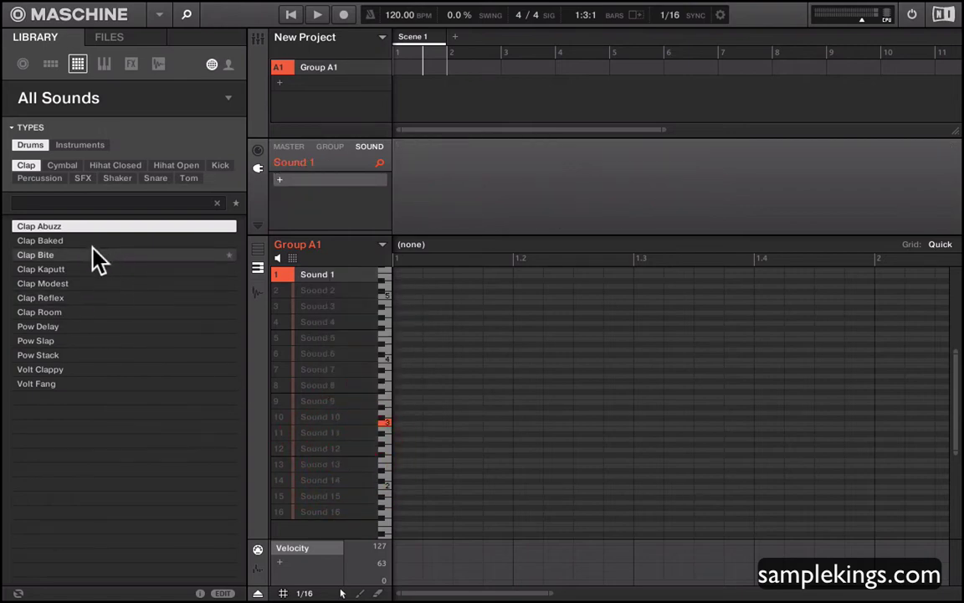
Step: In the Groups list, compare 808 Southern, All Over and Backwoods kits, then load 808 Southern Kit
{"action": "left_click", "coordinate": [49, 65]}
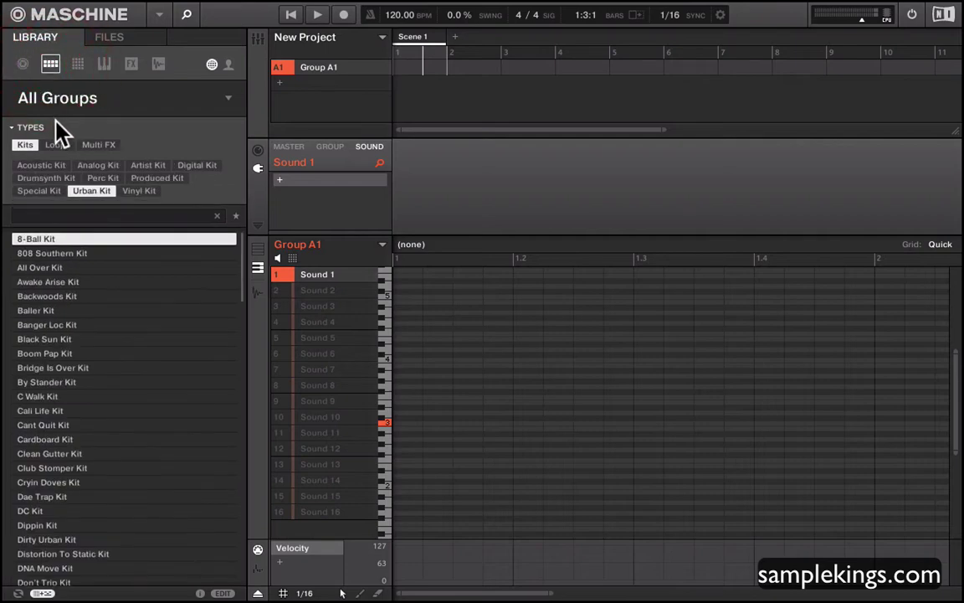
{"action": "left_click", "coordinate": [65, 254]}
{"action": "left_click", "coordinate": [65, 268]}
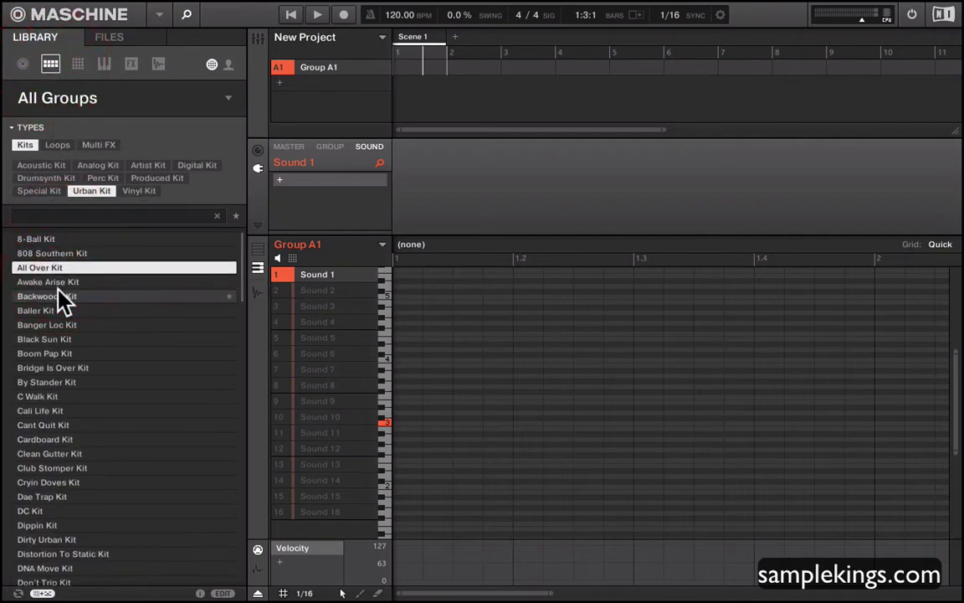
{"action": "left_click", "coordinate": [58, 293]}
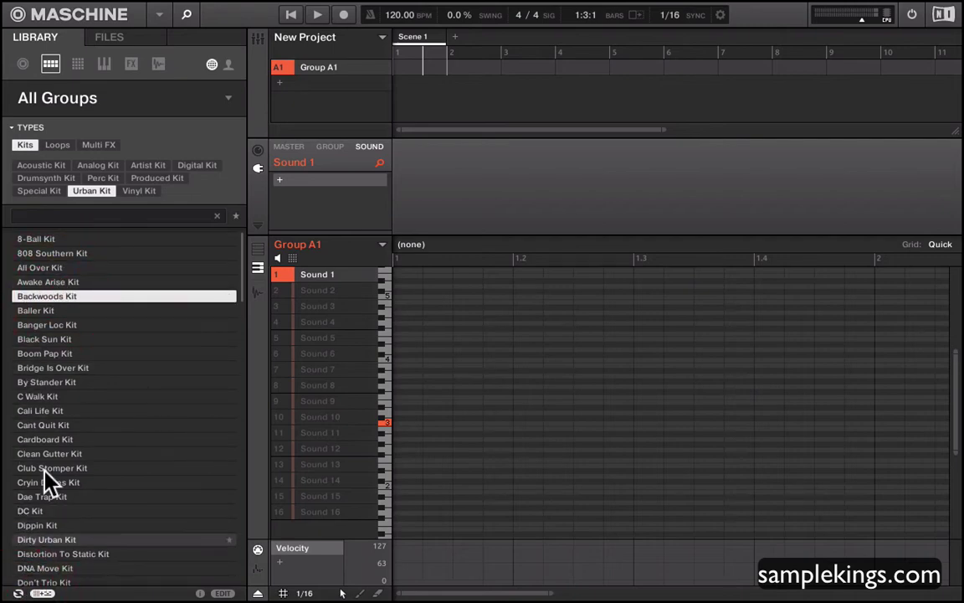
{"action": "left_click", "coordinate": [48, 253]}
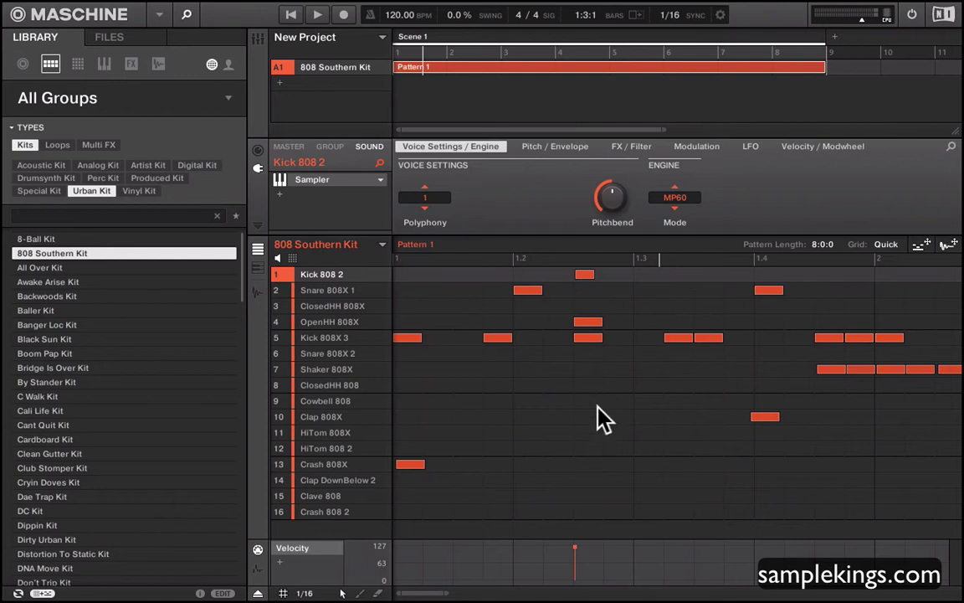
Step: Play, restart and stop the 808 Southern Kit pattern, and lower the master volume
{"action": "mouse_move", "coordinate": [295, 466]}
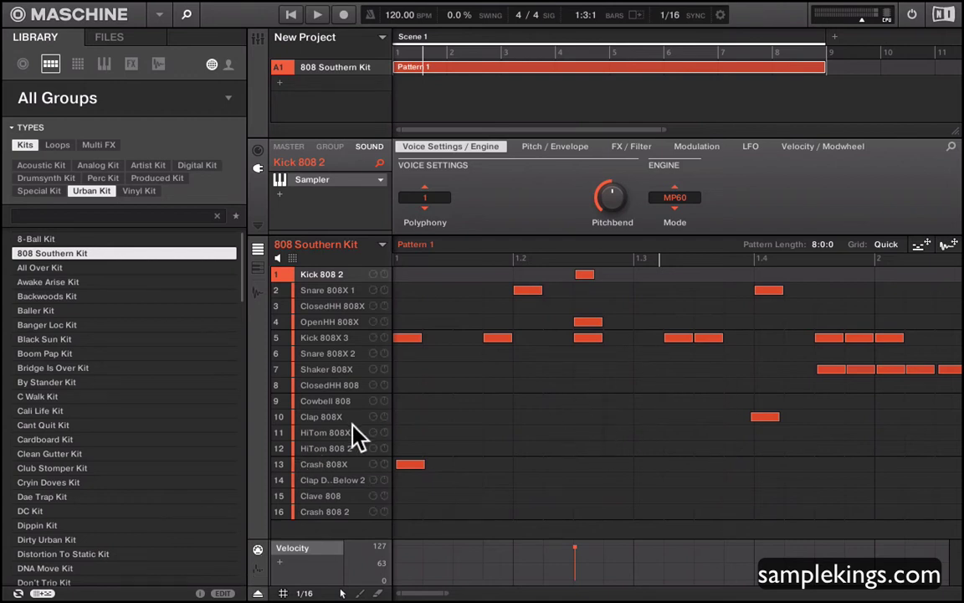
{"action": "left_click", "coordinate": [317, 15]}
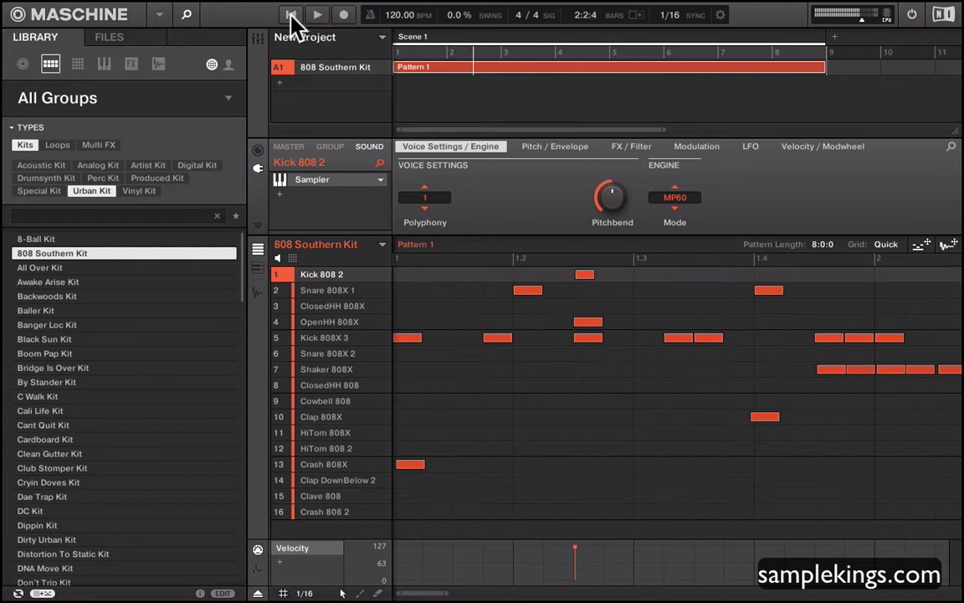
{"action": "left_click", "coordinate": [291, 16]}
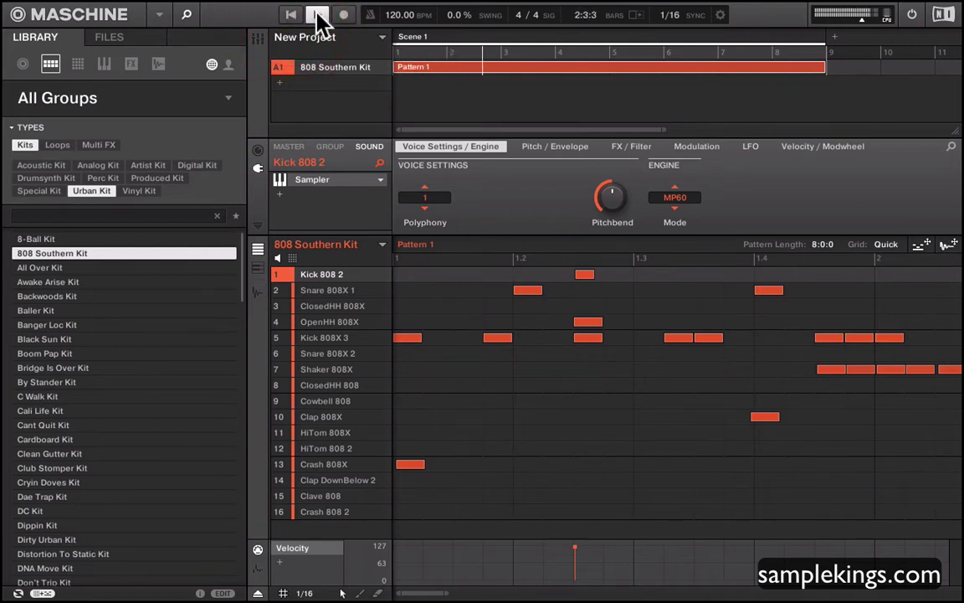
{"action": "left_click", "coordinate": [318, 15]}
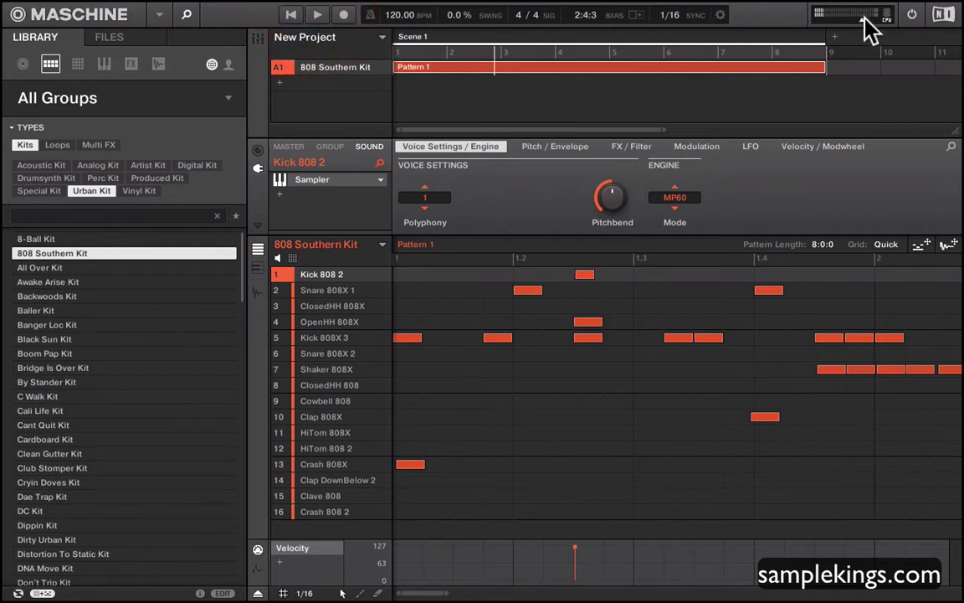
{"action": "left_click_drag", "start_coordinate": [867, 25], "coordinate": [849, 25]}
Step: Replay the pattern from the start, stop it, and load the All Over Kit instead
{"action": "left_click", "coordinate": [291, 16]}
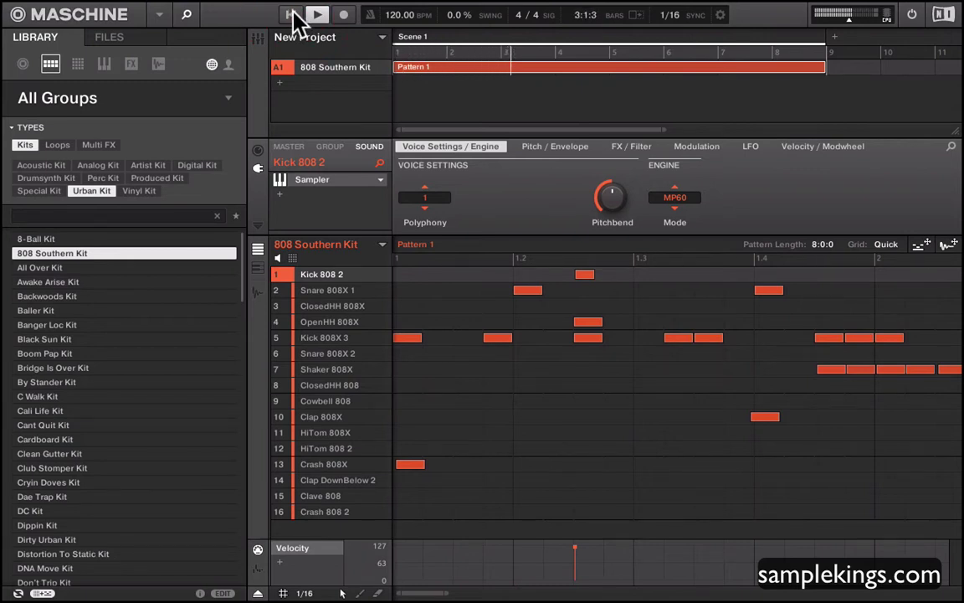
{"action": "left_click", "coordinate": [291, 15]}
{"action": "left_click", "coordinate": [317, 15]}
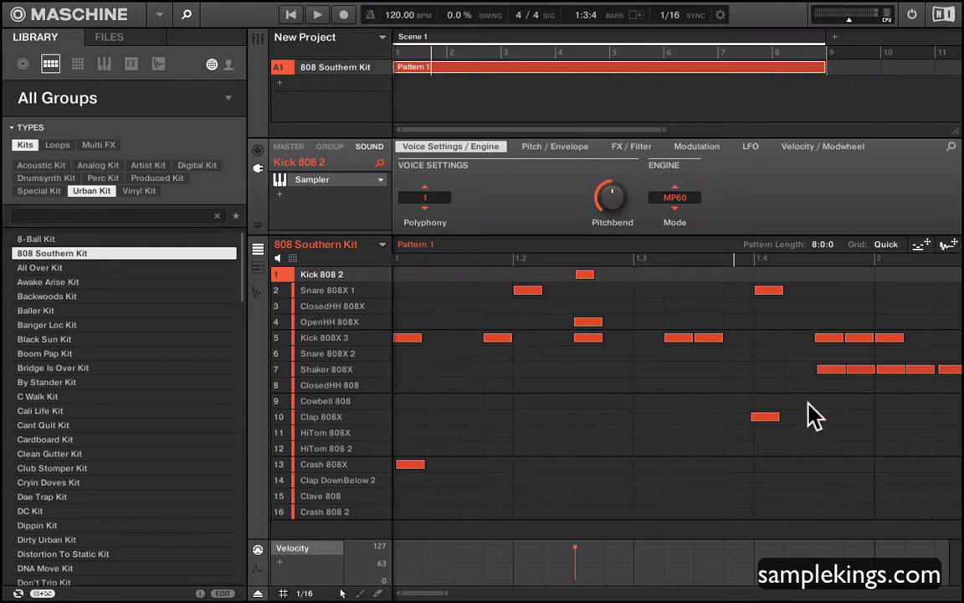
{"action": "double_click", "coordinate": [47, 269]}
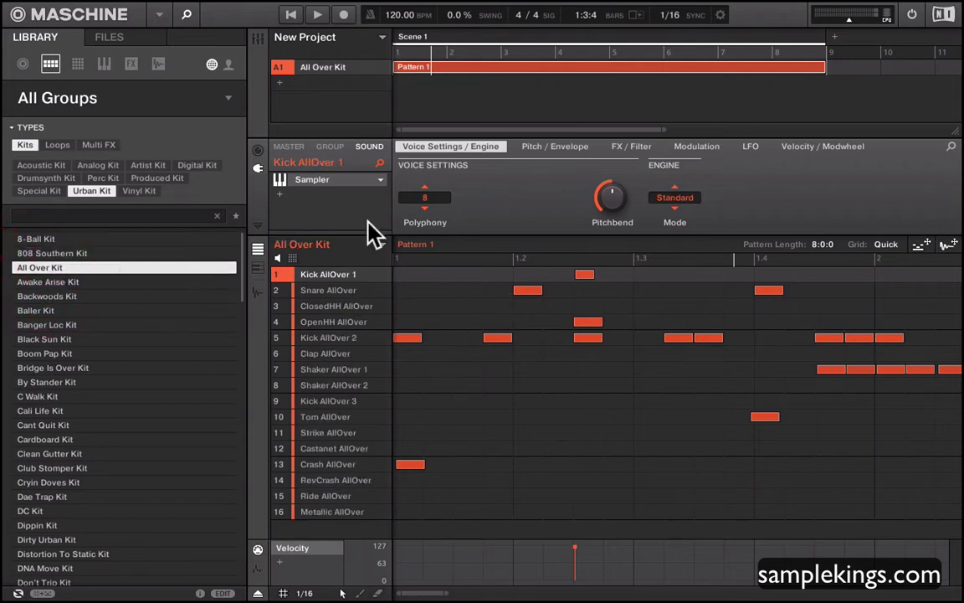
Step: Undo the All Over and 808 Southern kit loads, then switch the pattern editor to step view
{"action": "key", "text": "super+z"}
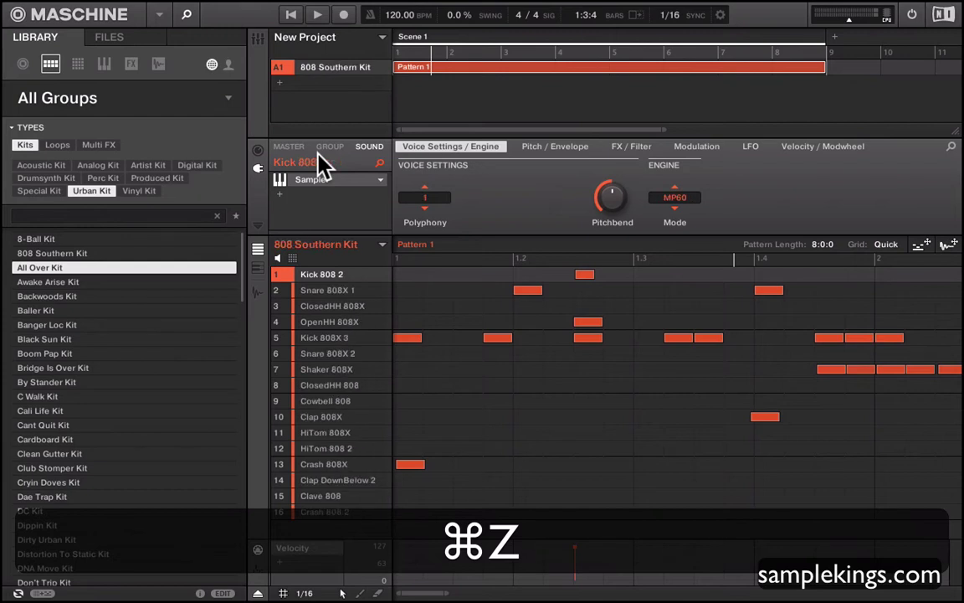
{"action": "key", "text": "super+z"}
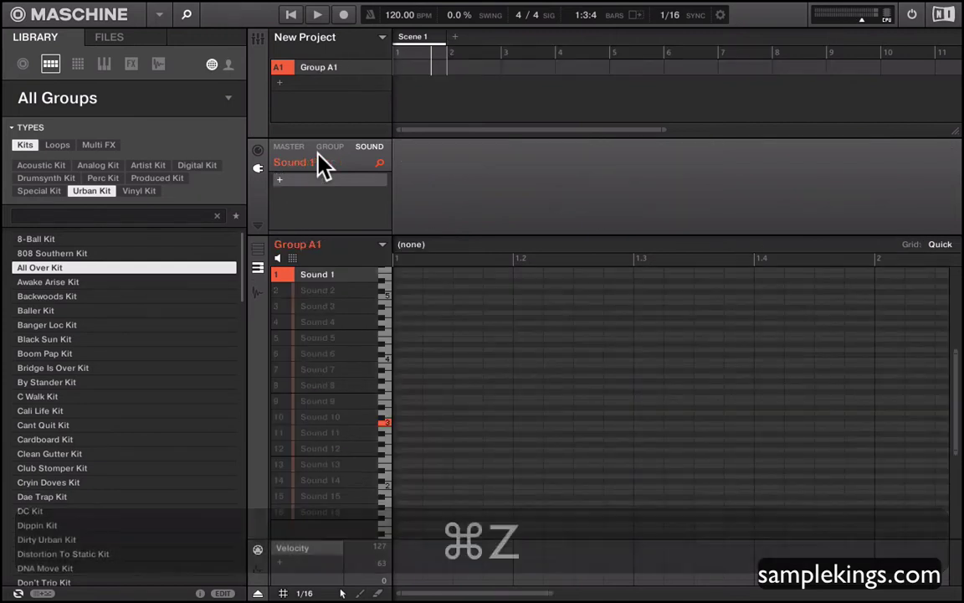
{"action": "left_click", "coordinate": [257, 248]}
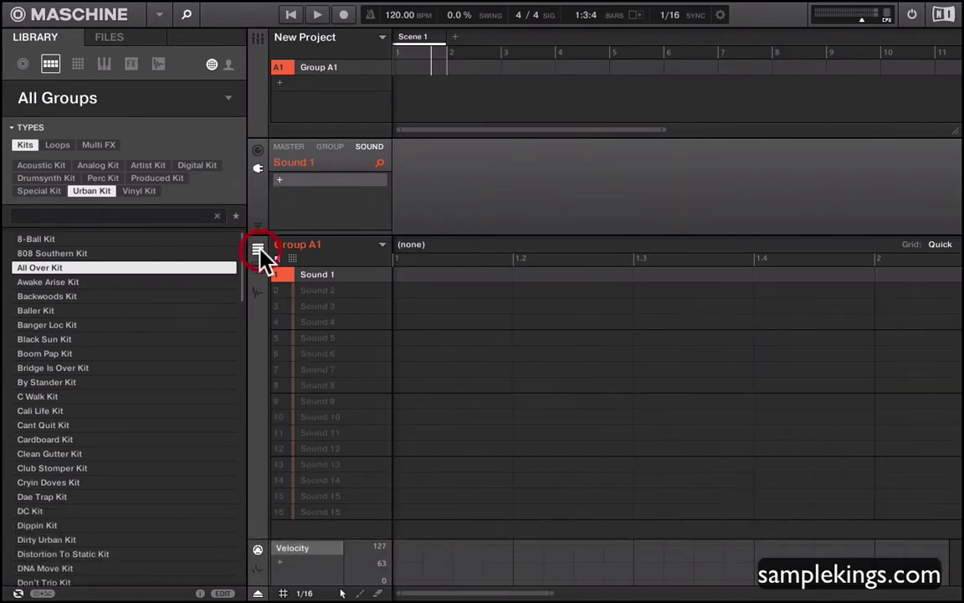
Step: Load the All Over Kit, browse its snare, hi-hat, kick, clap and shaker sounds, then reload it with its pattern
{"action": "double_click", "coordinate": [35, 270]}
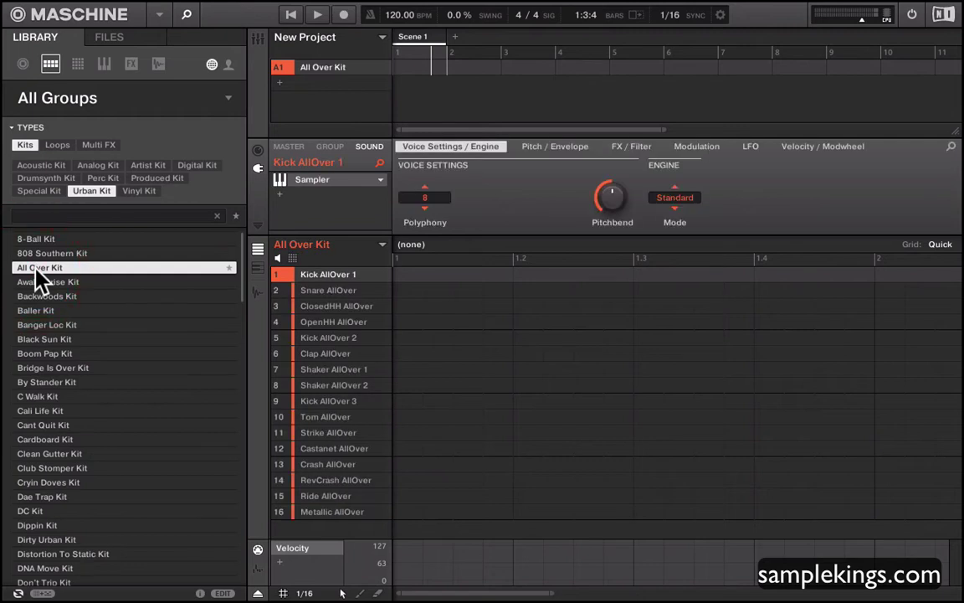
{"action": "left_click", "coordinate": [314, 276]}
{"action": "left_click", "coordinate": [316, 290]}
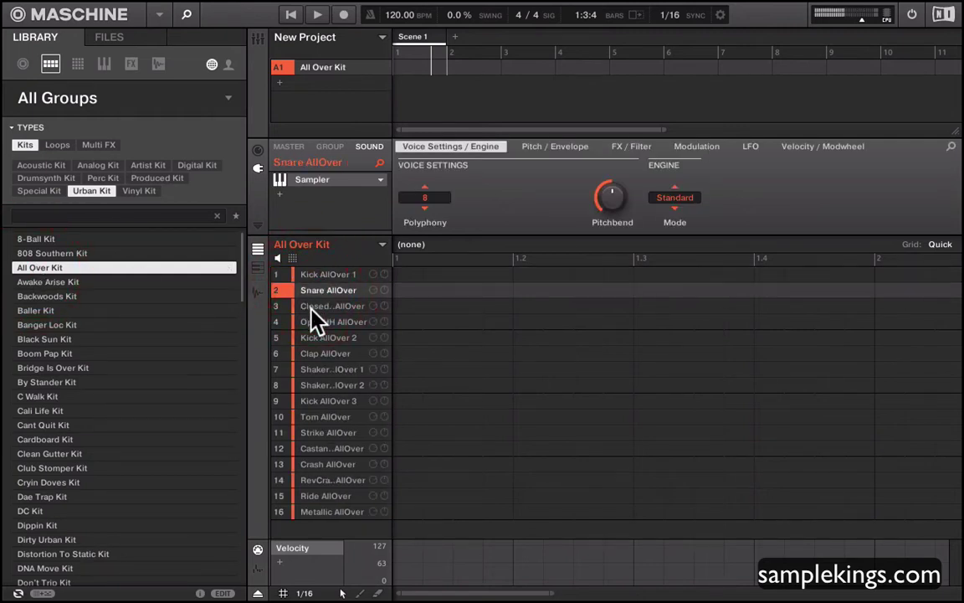
{"action": "left_click", "coordinate": [317, 306]}
{"action": "left_click", "coordinate": [311, 322]}
{"action": "left_click", "coordinate": [313, 338]}
{"action": "left_click", "coordinate": [314, 353]}
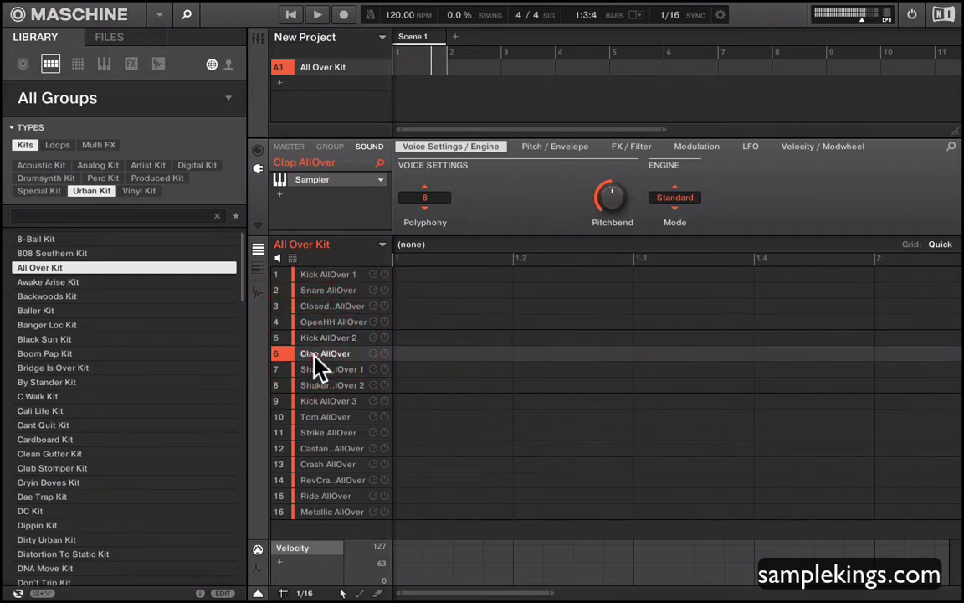
{"action": "left_click", "coordinate": [314, 372]}
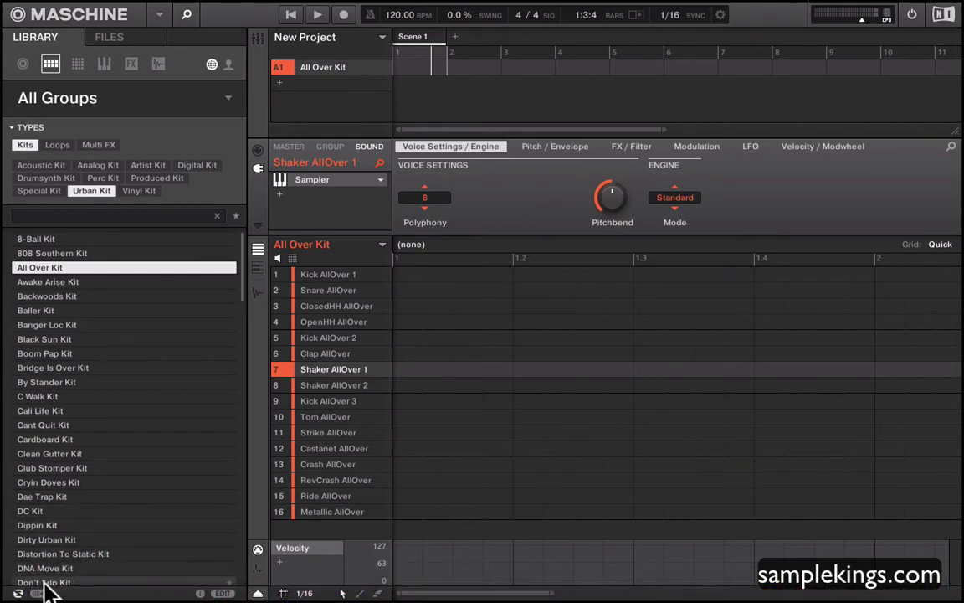
{"action": "double_click", "coordinate": [35, 267]}
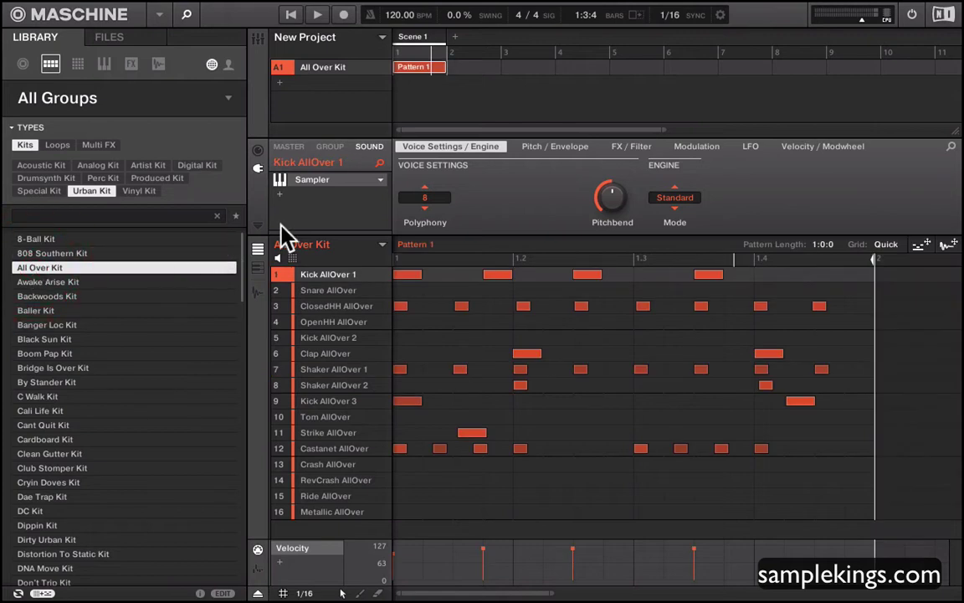
Step: Play and stop the All Over Kit pattern, adjust master volume, then load the Black Sun Kit
{"action": "left_click", "coordinate": [291, 15]}
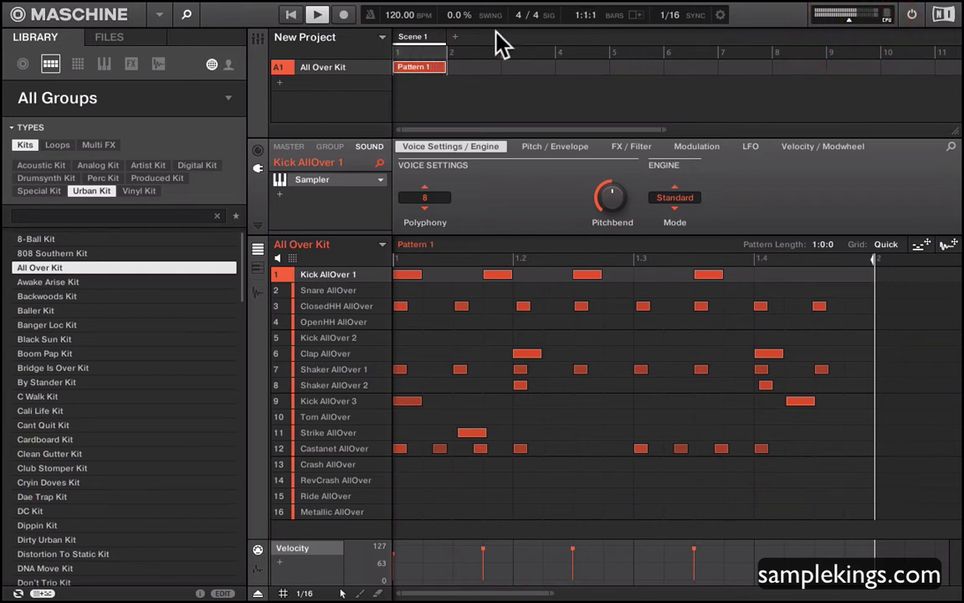
{"action": "left_click", "coordinate": [315, 17]}
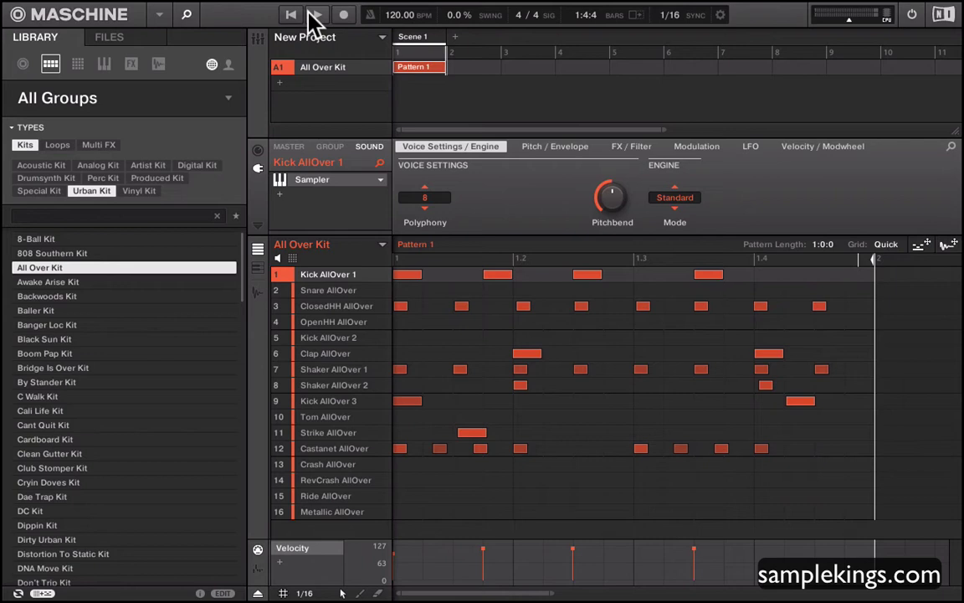
{"action": "left_click", "coordinate": [852, 22]}
{"action": "left_click", "coordinate": [33, 339]}
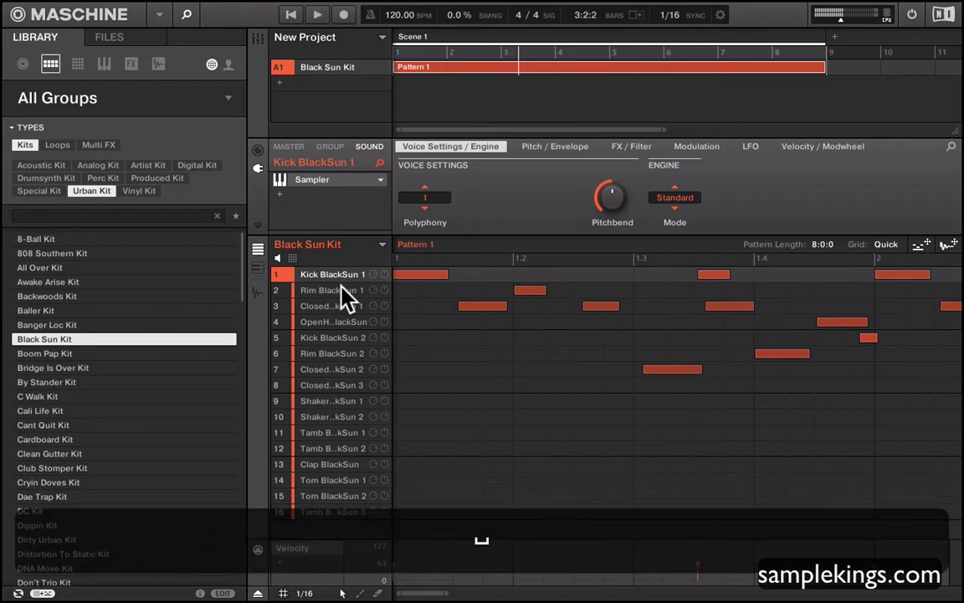
Step: Rewind and play the Black Sun Kit pattern, zooming the editor to show all eight bars
{"action": "key", "text": "shift+super"}
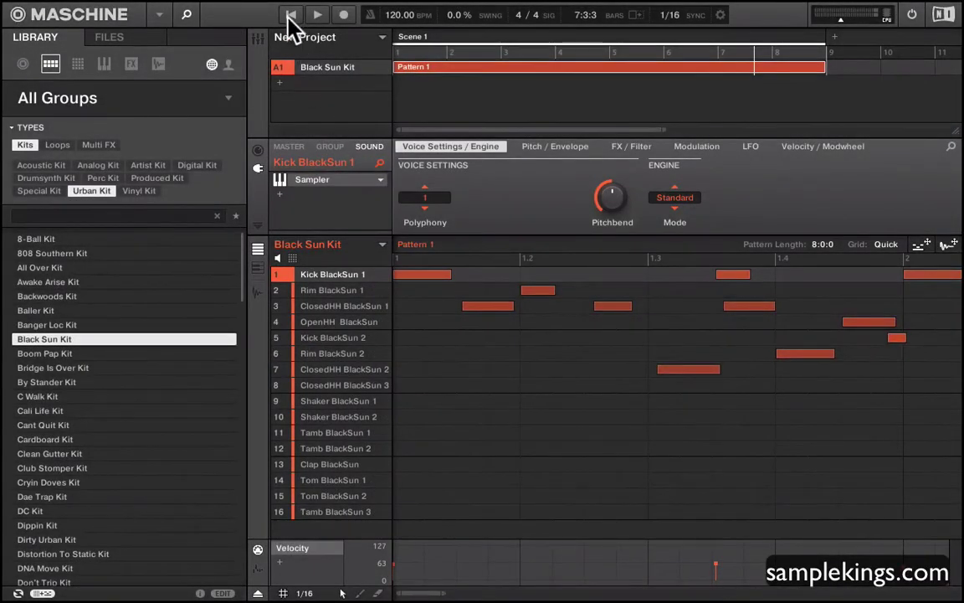
{"action": "left_click", "coordinate": [290, 15]}
{"action": "left_click", "coordinate": [316, 15]}
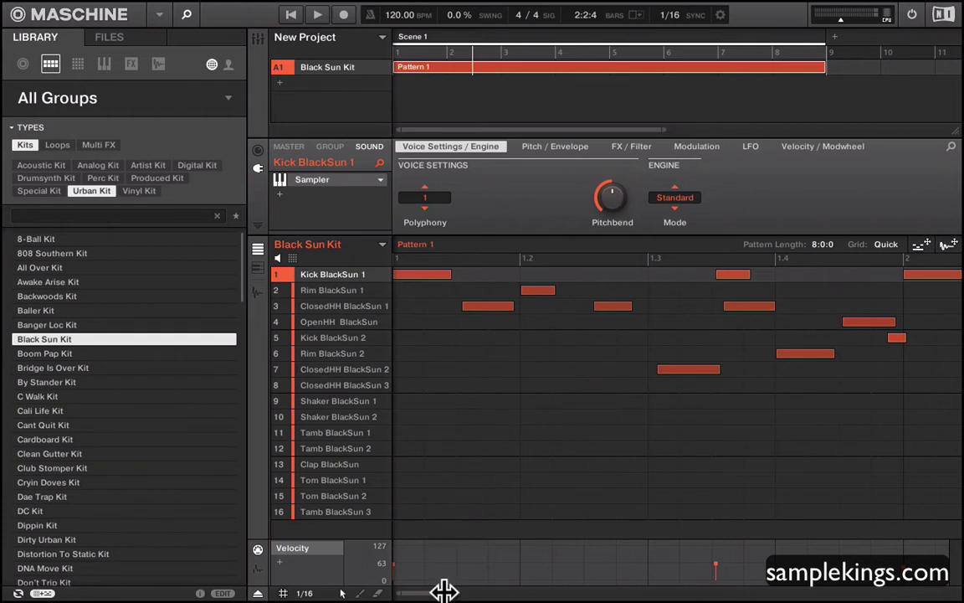
{"action": "left_click_drag", "start_coordinate": [444, 591], "coordinate": [767, 591]}
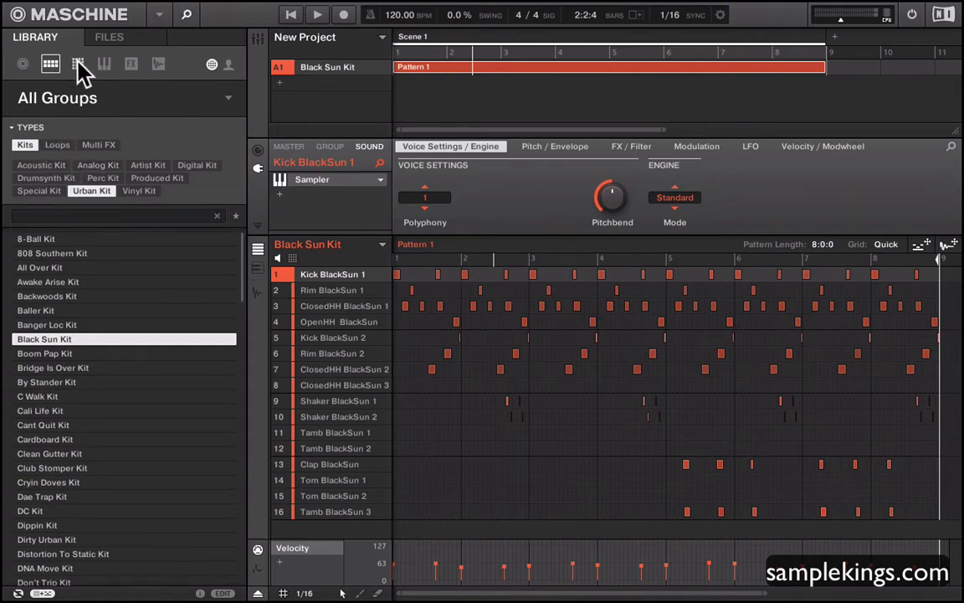
Step: Switch the library to samples and settle on OpenHH BlackSun in slot 4 after checking ClosedHH and Rim
{"action": "left_click", "coordinate": [156, 64]}
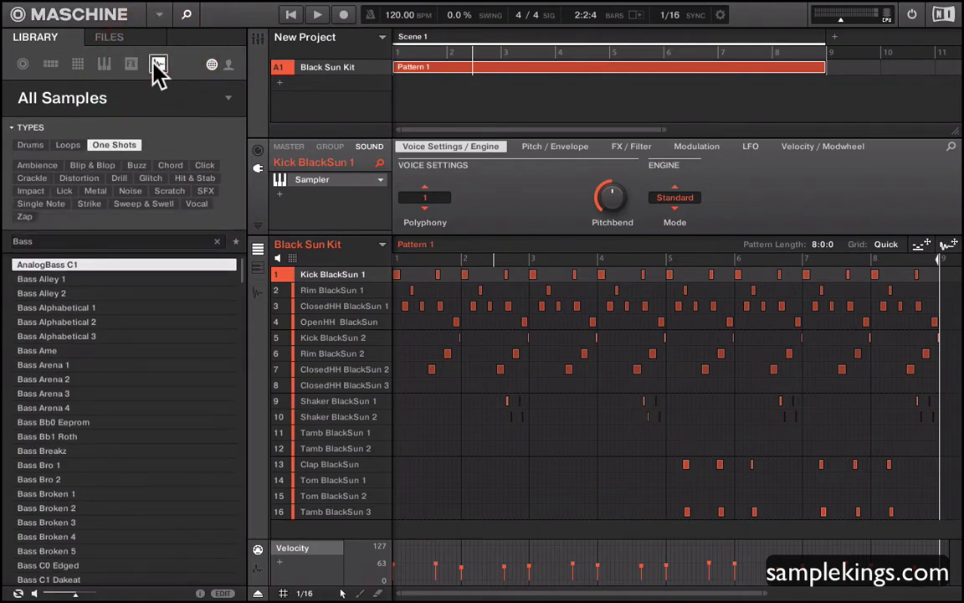
{"action": "left_click", "coordinate": [325, 307]}
{"action": "left_click", "coordinate": [326, 324]}
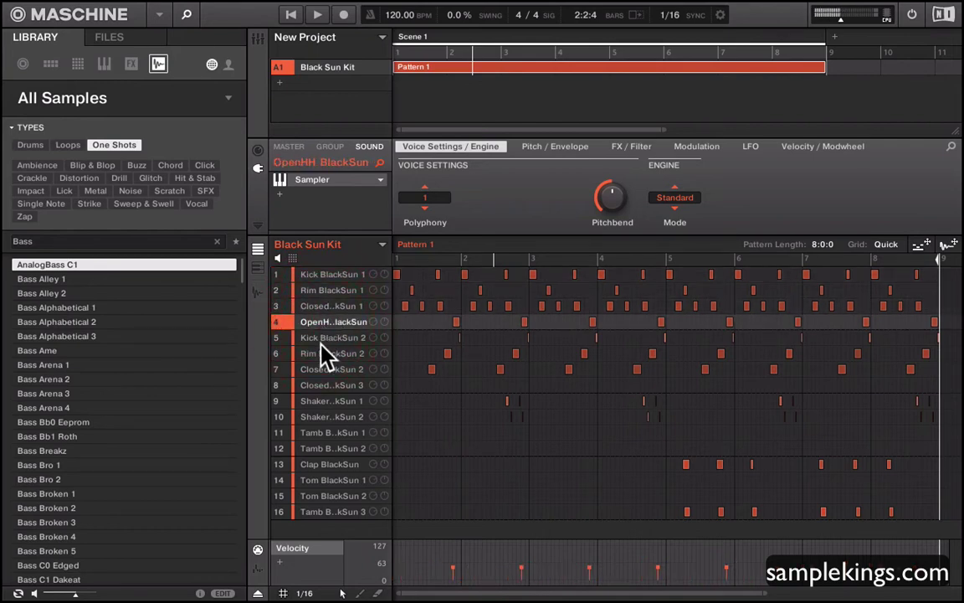
{"action": "left_click", "coordinate": [326, 351]}
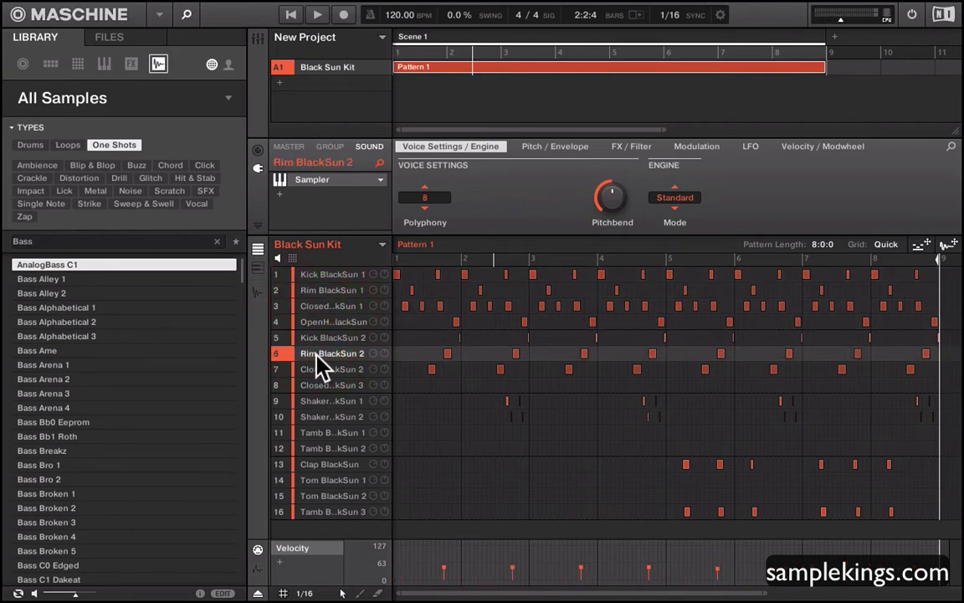
{"action": "left_click", "coordinate": [322, 322]}
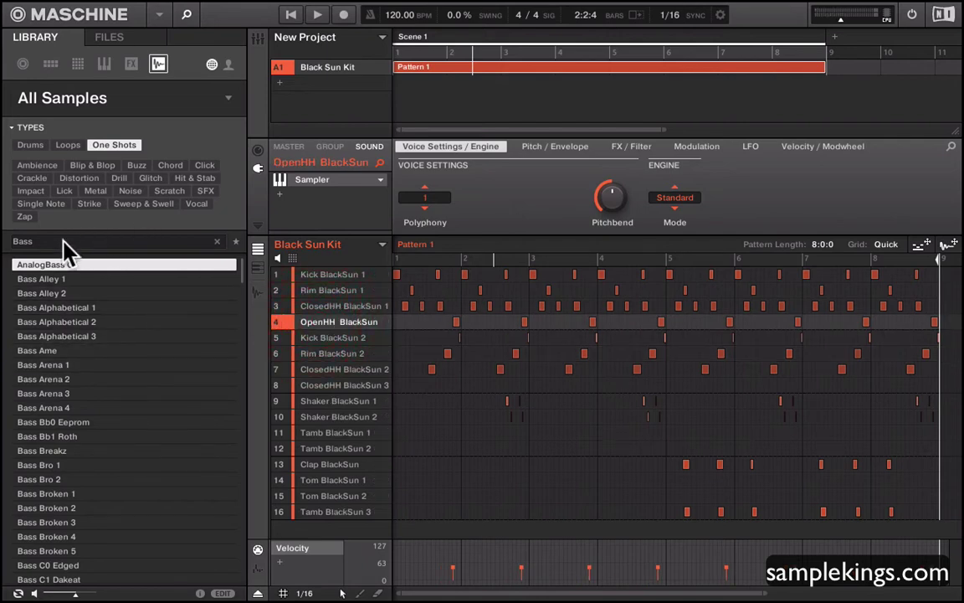
Step: Replace the 'Bass' search with 'clap' and load Metallic ResoClap into slot 4
{"action": "double_click", "coordinate": [5, 242]}
{"action": "key", "text": "BackSpace"}
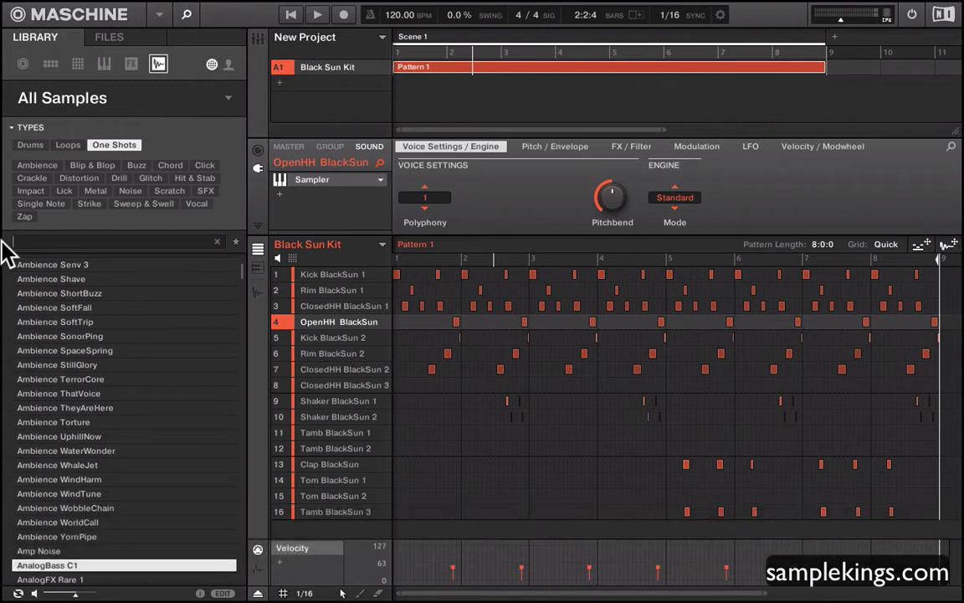
{"action": "type", "text": "clap"}
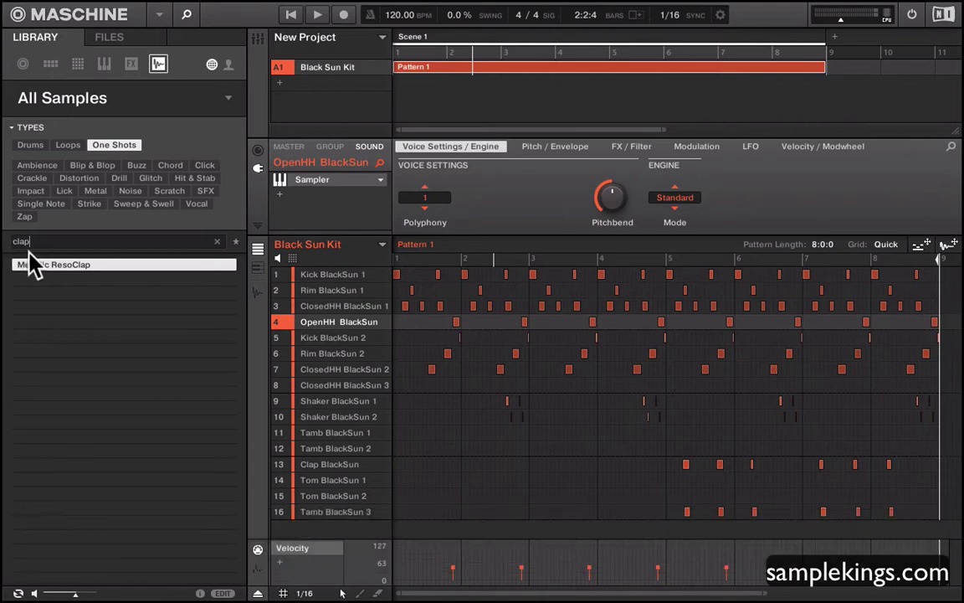
{"action": "left_click", "coordinate": [33, 266]}
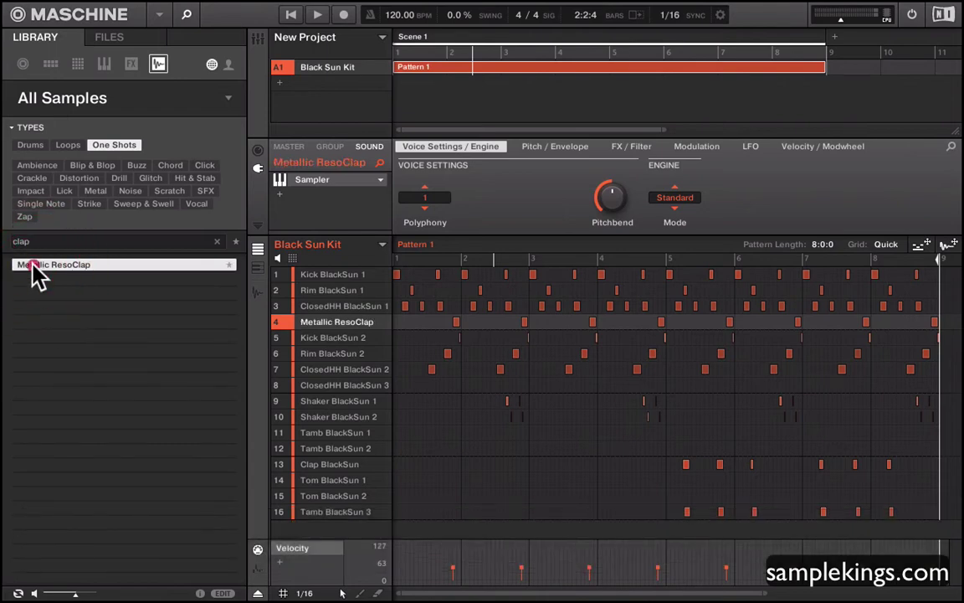
{"action": "left_click", "coordinate": [34, 268]}
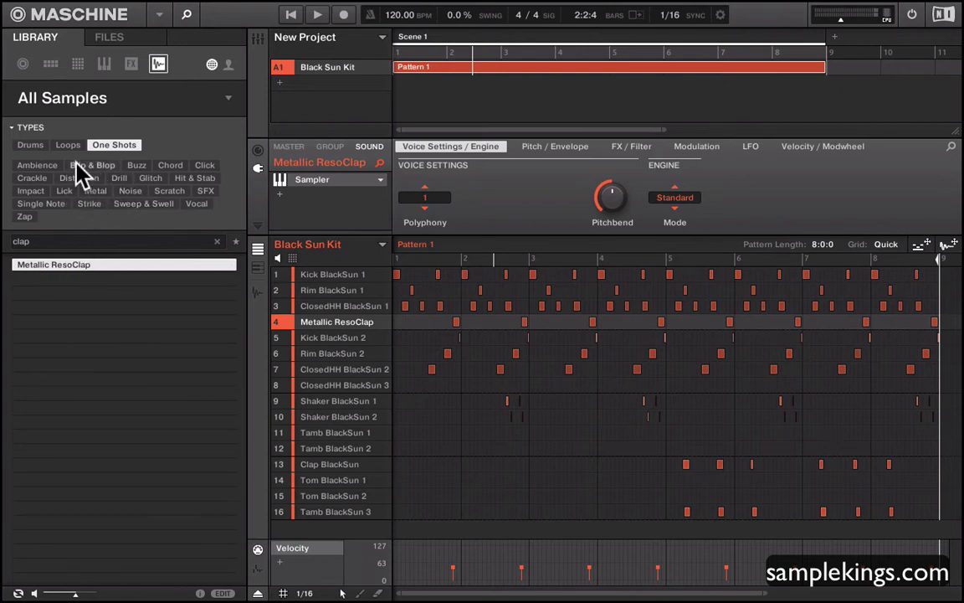
Step: Filter samples to Drums and Clap, trying Clap 808 1 V2 and Clap 808X in slot 4
{"action": "left_click", "coordinate": [31, 145]}
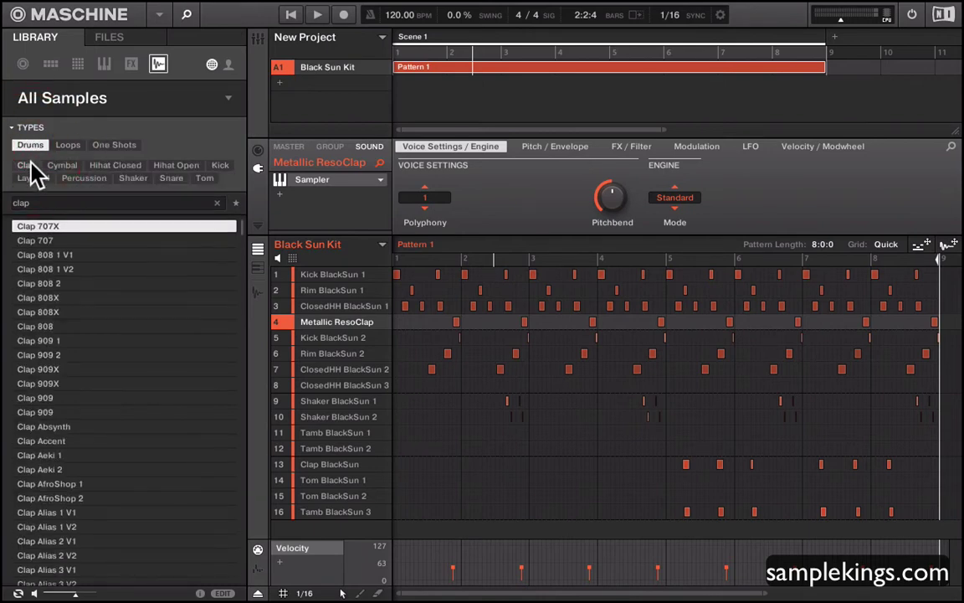
{"action": "left_click", "coordinate": [26, 165]}
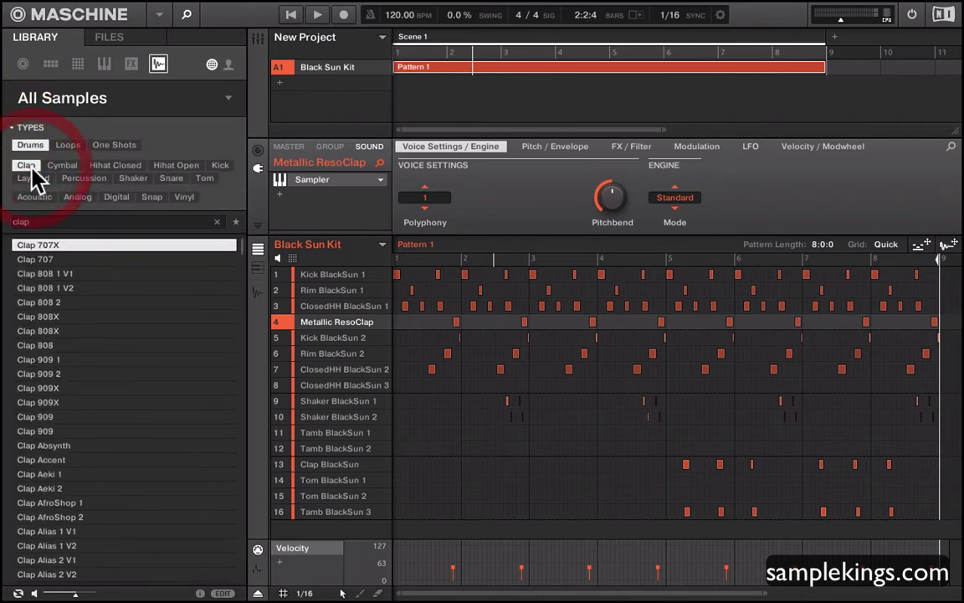
{"action": "left_click", "coordinate": [51, 287]}
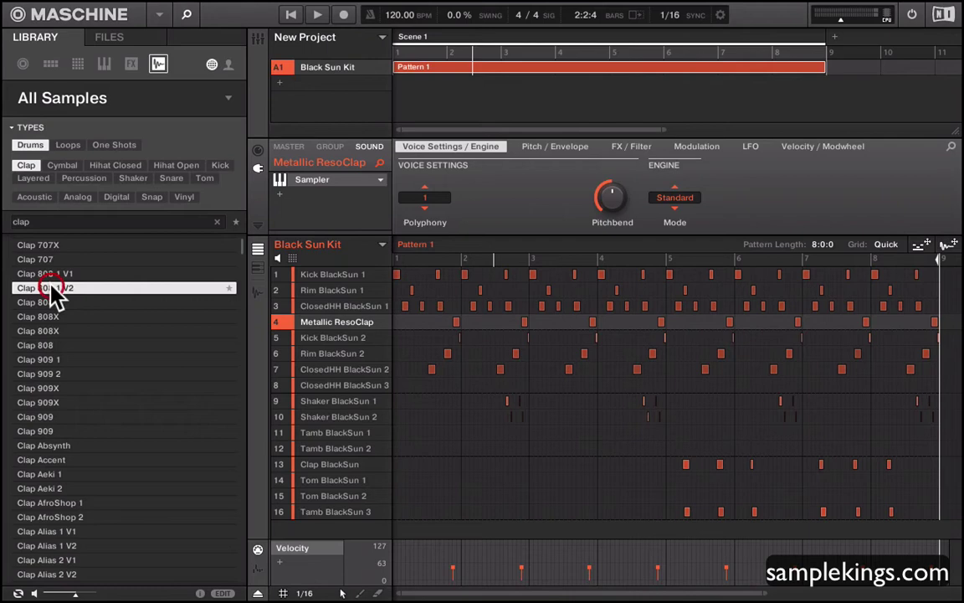
{"action": "left_click", "coordinate": [49, 330]}
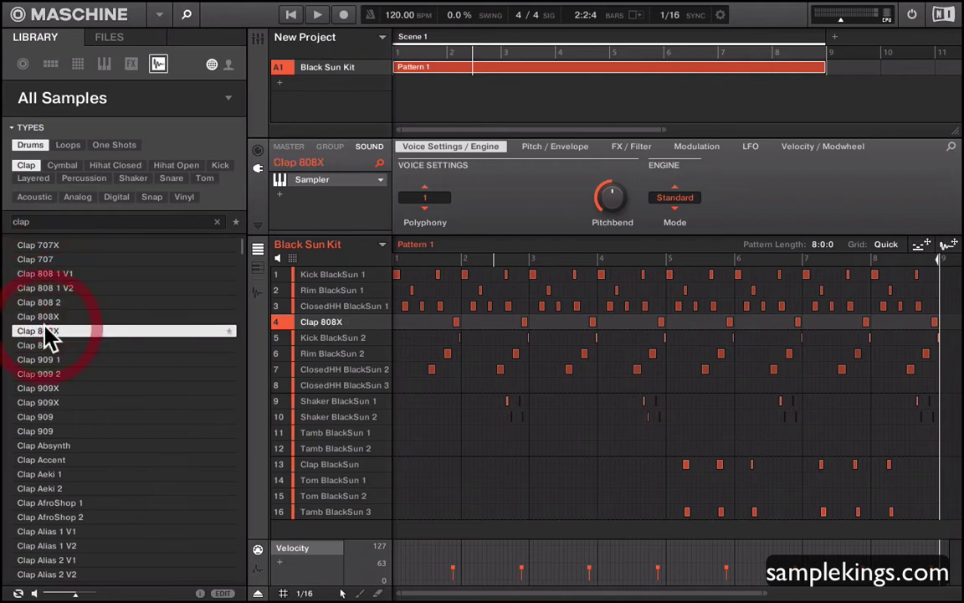
Step: Toggle the One Shots, Loops and Drums tags, preview a clap, and load Clap 707X into slot 4
{"action": "left_click", "coordinate": [117, 148]}
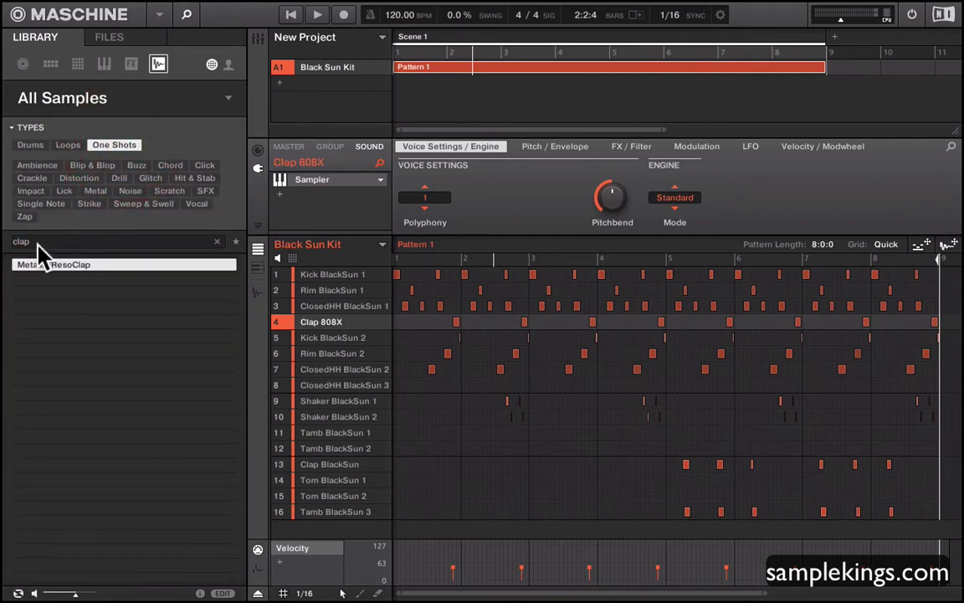
{"action": "left_click", "coordinate": [66, 145]}
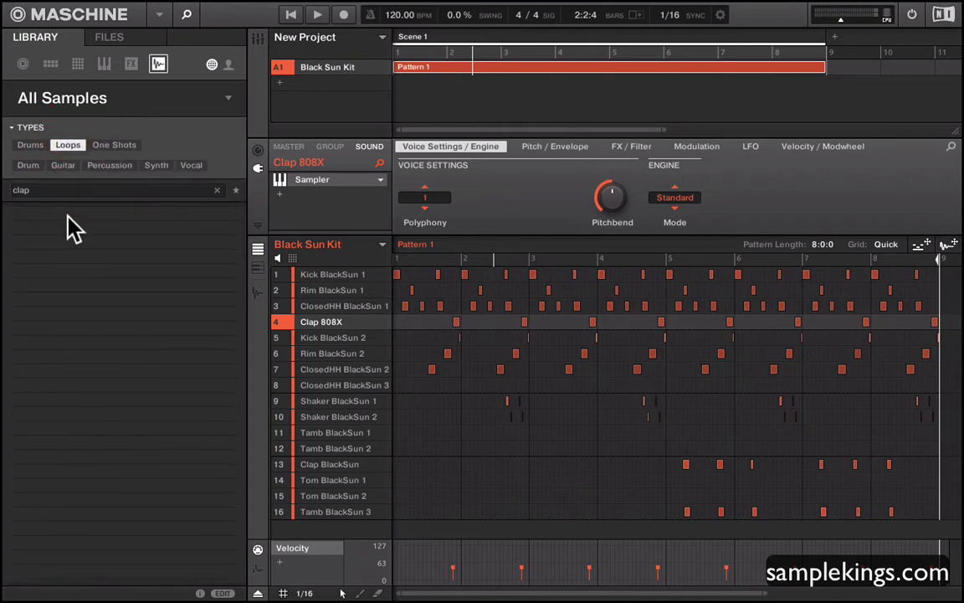
{"action": "left_click", "coordinate": [31, 144]}
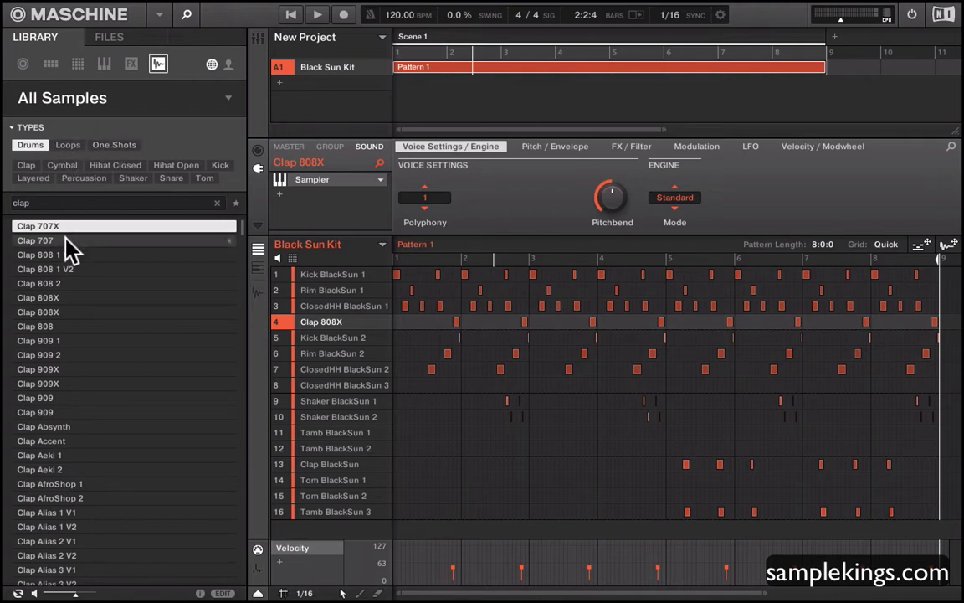
{"action": "left_click", "coordinate": [327, 325]}
{"action": "double_click", "coordinate": [37, 227]}
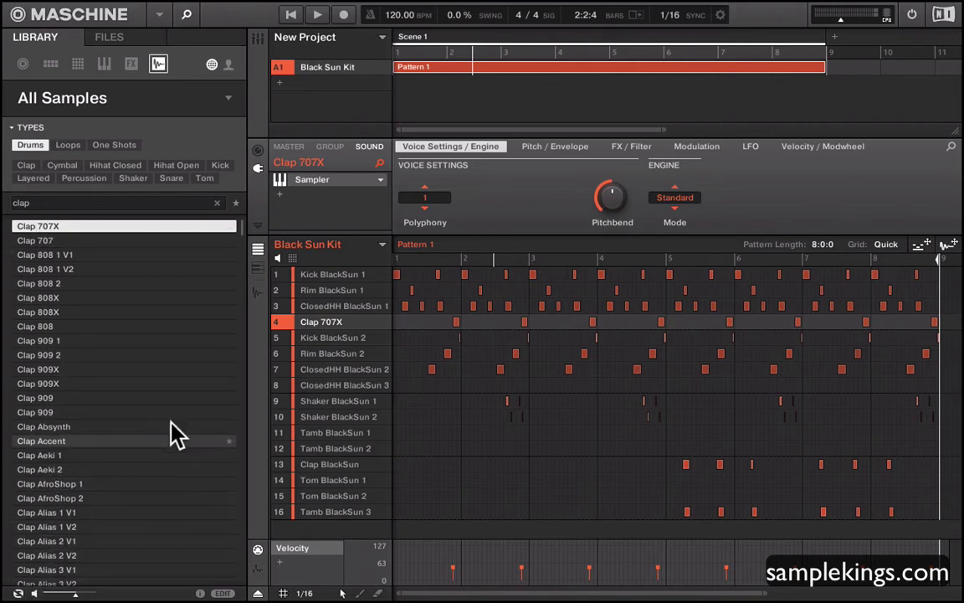
Step: Select slot 4, restart playback, and audition Clap 808 2 then Clap 808X in it
{"action": "left_click", "coordinate": [329, 306]}
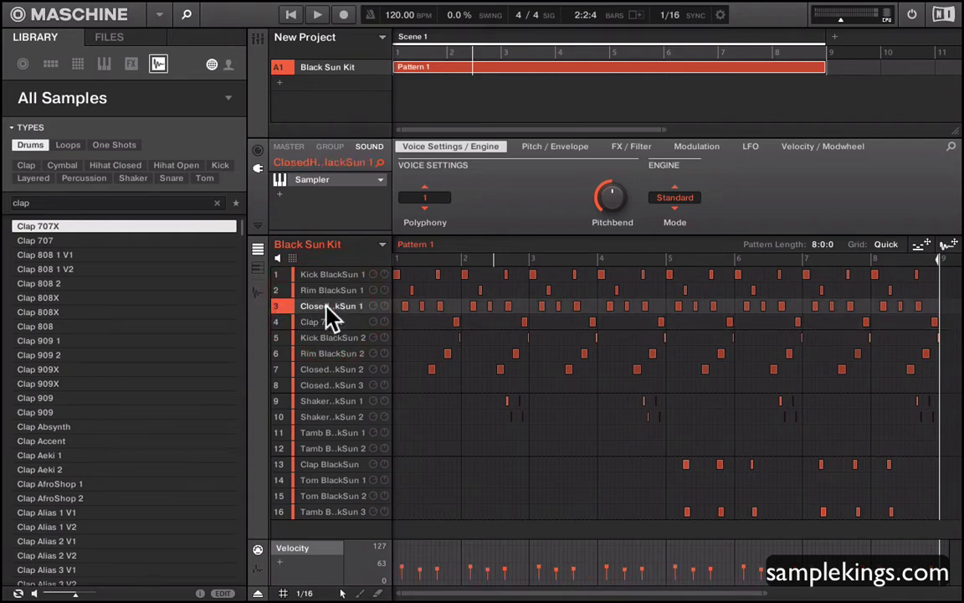
{"action": "left_click", "coordinate": [325, 321]}
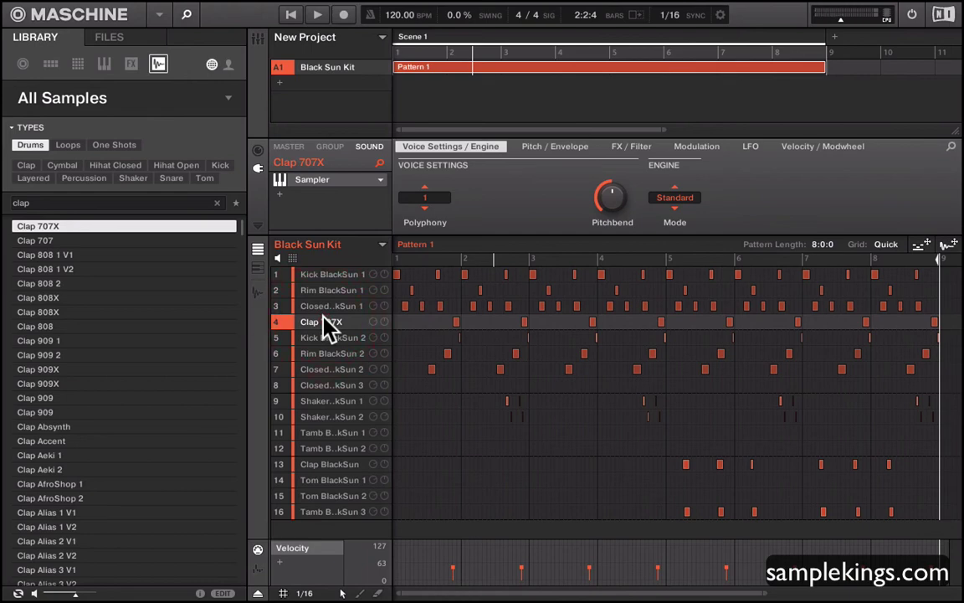
{"action": "left_click", "coordinate": [291, 14]}
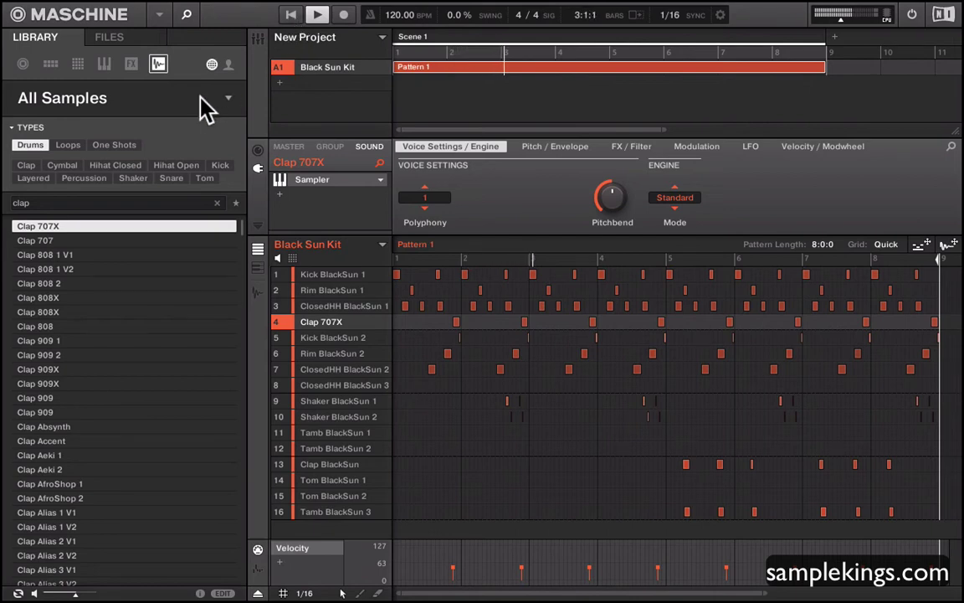
{"action": "left_click", "coordinate": [50, 285]}
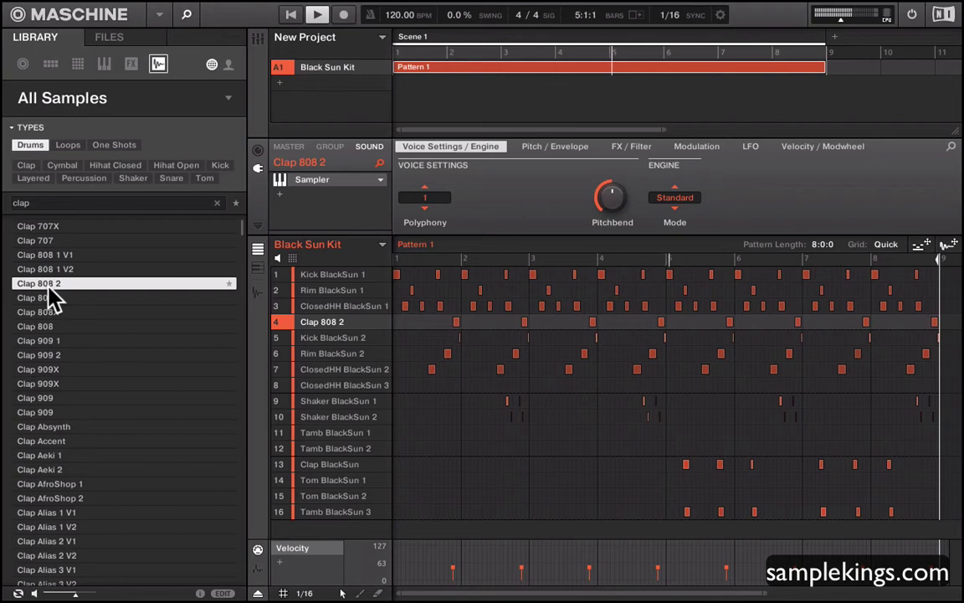
{"action": "left_click", "coordinate": [46, 298]}
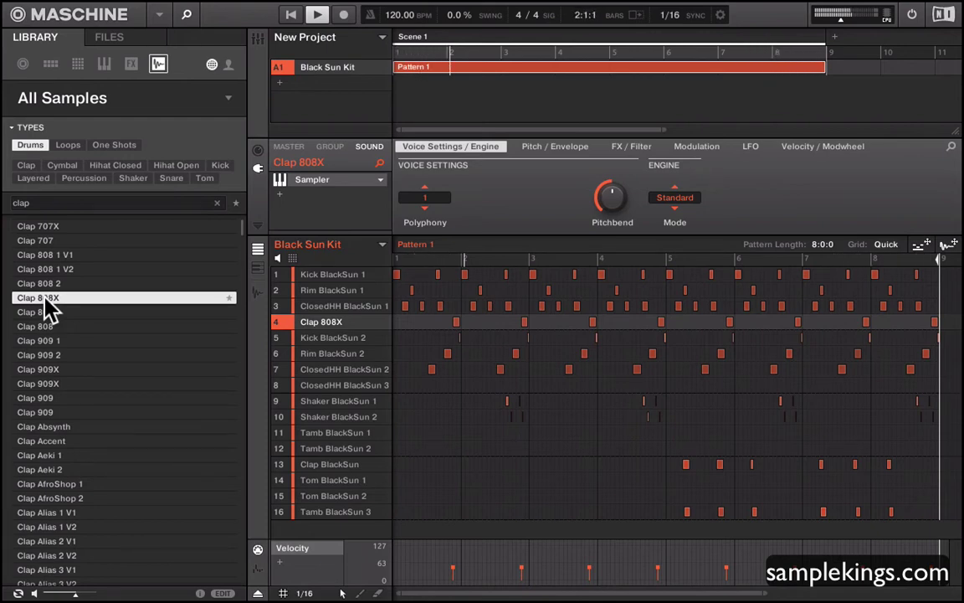
{"action": "key", "text": "shift+super"}
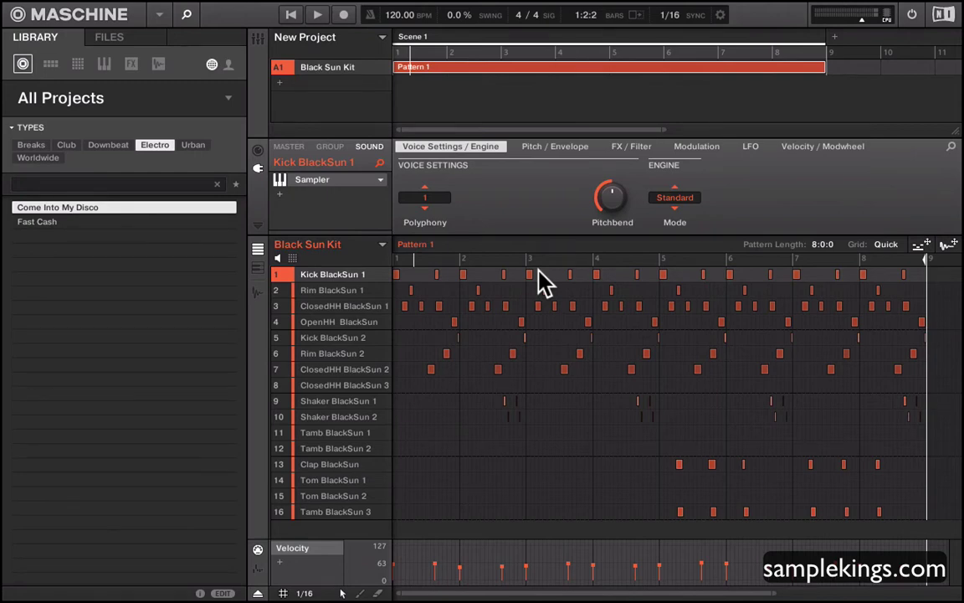
Step: Filter projects to Urban and open Blow, discarding the current project's changes
{"action": "left_click", "coordinate": [50, 63]}
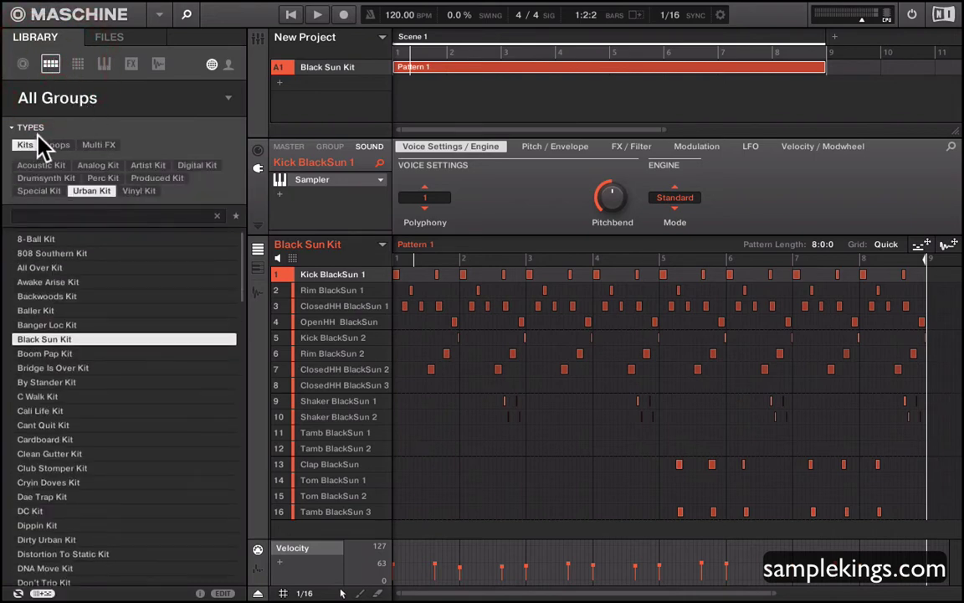
{"action": "left_click", "coordinate": [24, 66]}
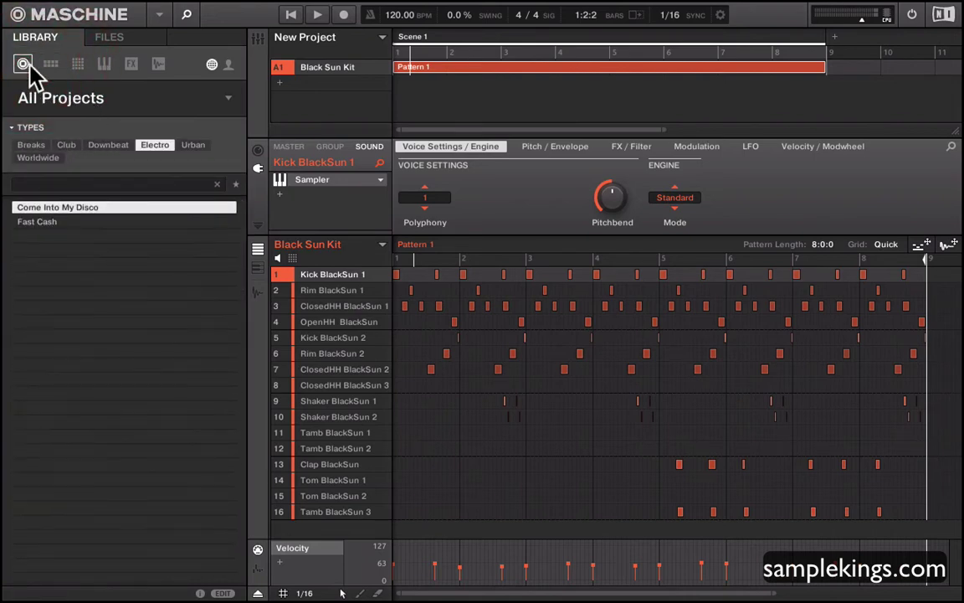
{"action": "left_click", "coordinate": [194, 145]}
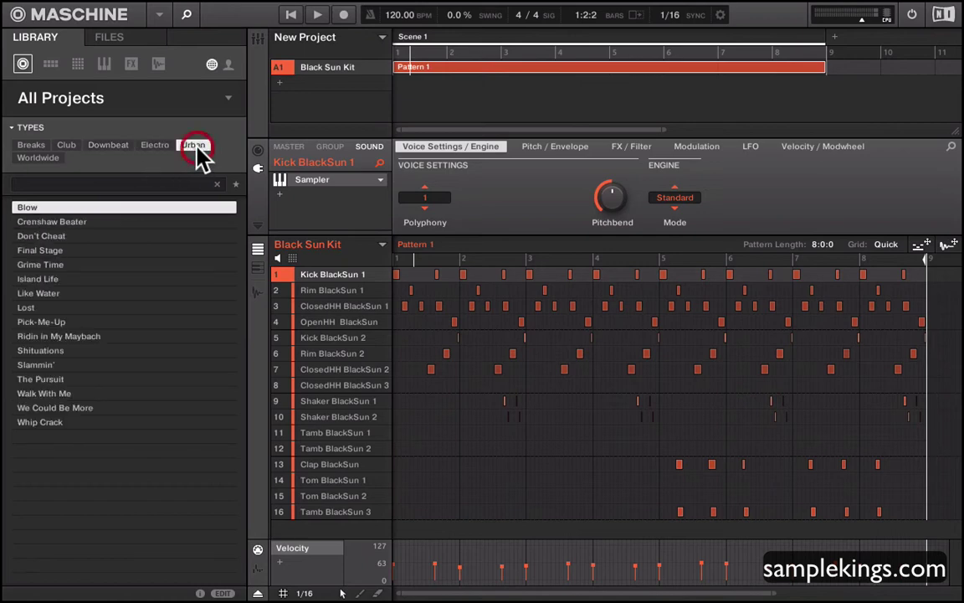
{"action": "left_click", "coordinate": [25, 209]}
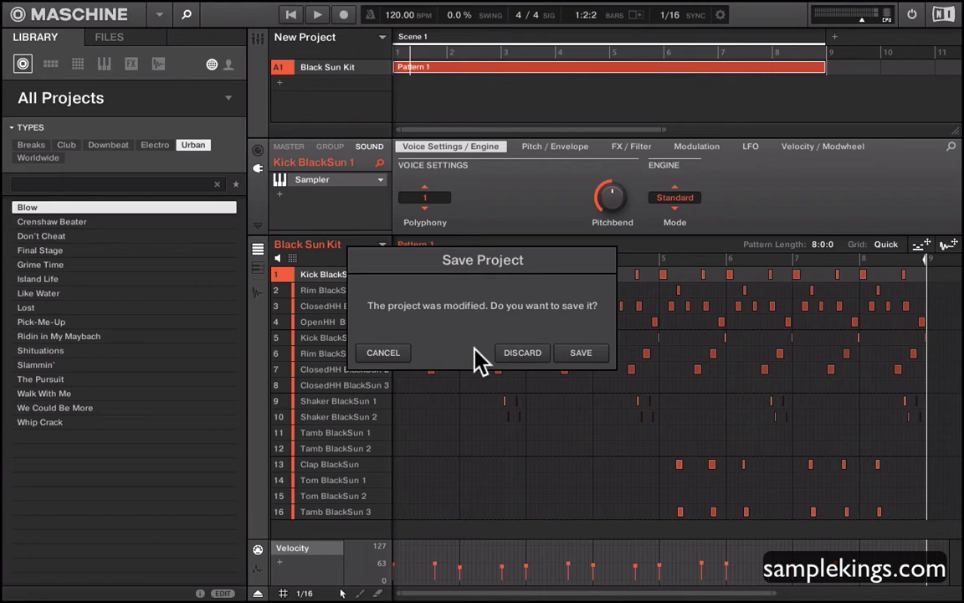
{"action": "left_click", "coordinate": [507, 353]}
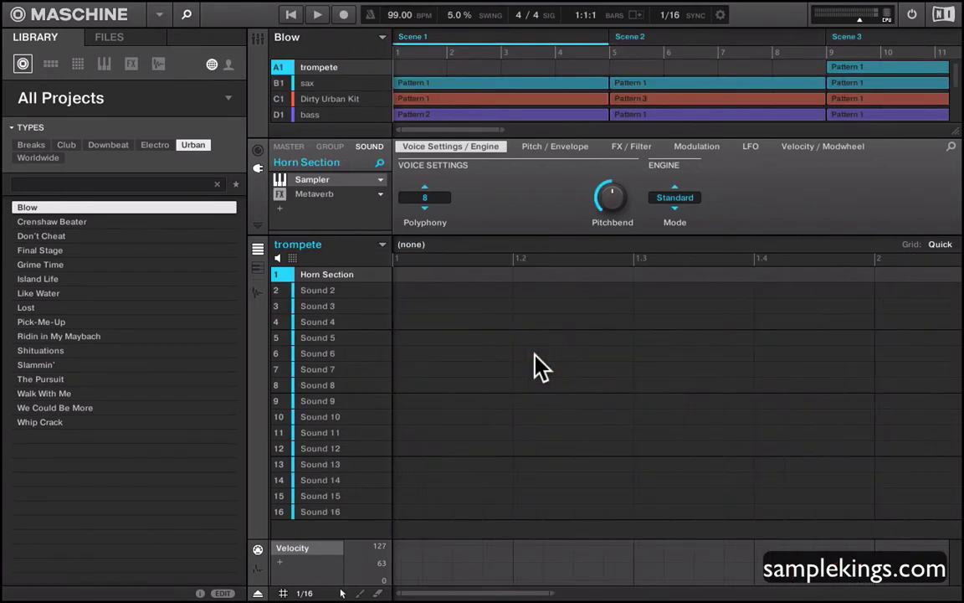
Step: Play and stop the Blow project, then enlarge the arranger to show all eight groups
{"action": "left_click", "coordinate": [318, 16]}
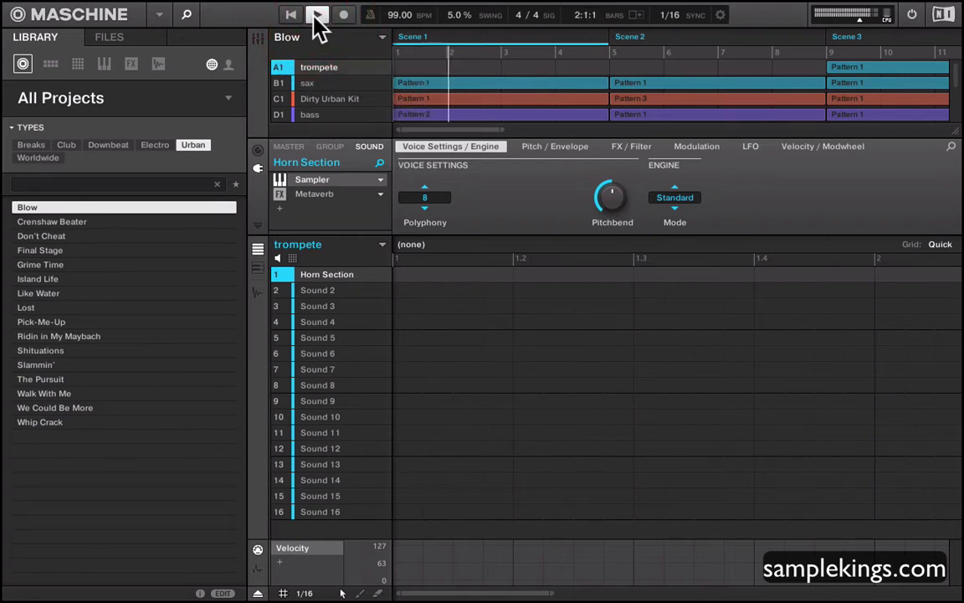
{"action": "left_click", "coordinate": [316, 17]}
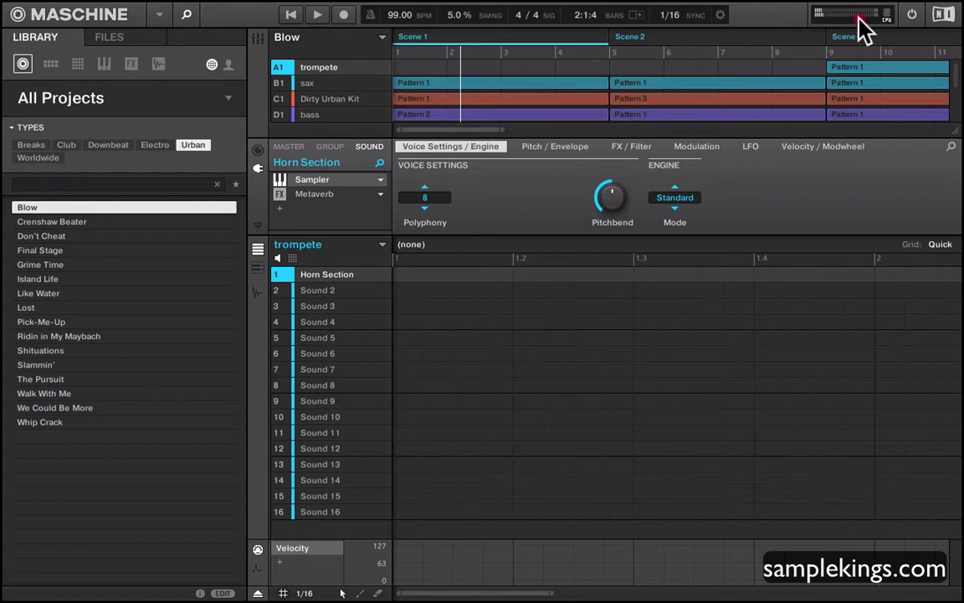
{"action": "left_click", "coordinate": [860, 18]}
{"action": "left_click", "coordinate": [316, 16]}
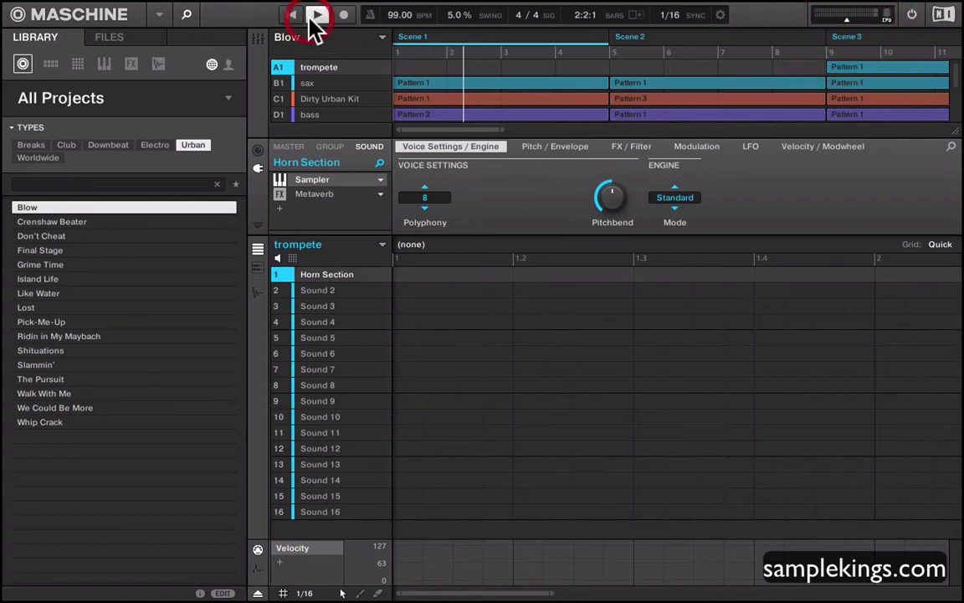
{"action": "left_click", "coordinate": [317, 17]}
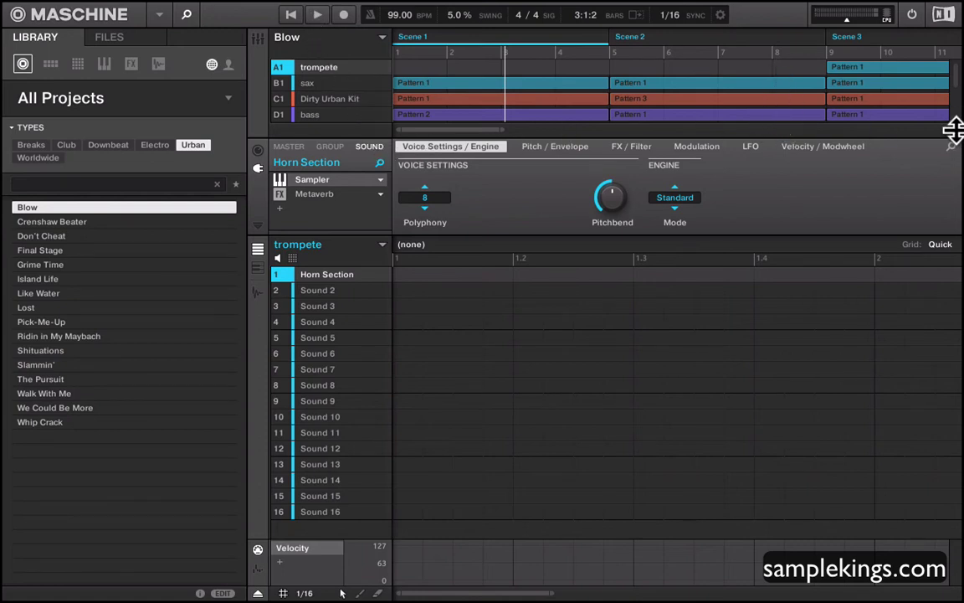
{"action": "left_click_drag", "start_coordinate": [952, 129], "coordinate": [947, 241]}
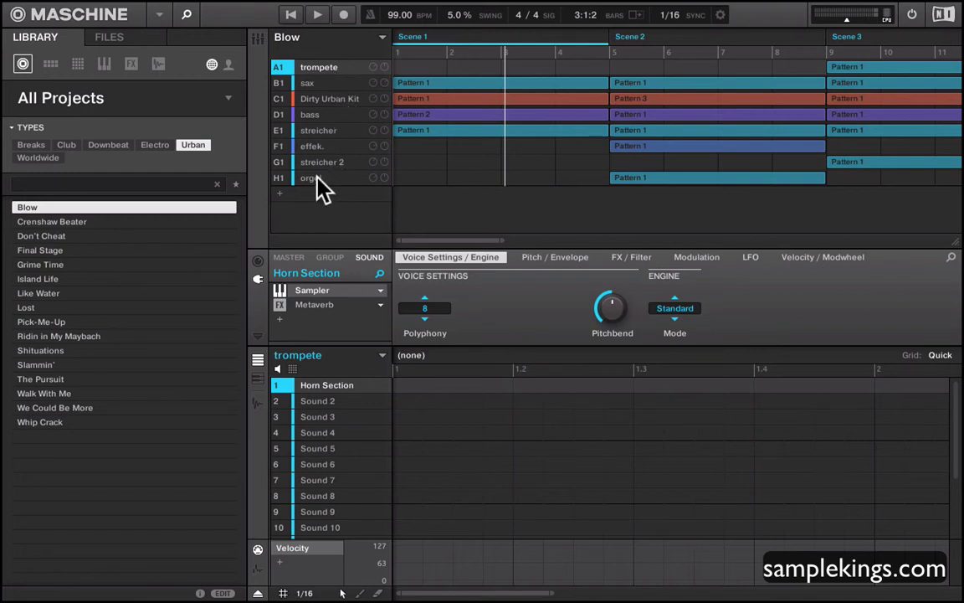
Step: Step through the sax, Dirty Urban Kit and trompete patterns in Scenes 1–3
{"action": "left_click", "coordinate": [324, 84]}
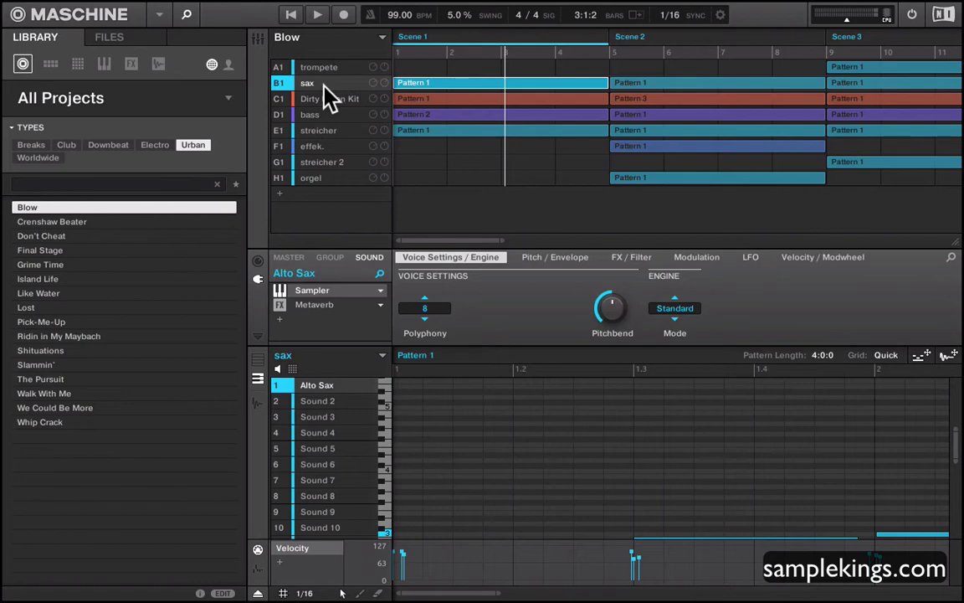
{"action": "left_click", "coordinate": [459, 99]}
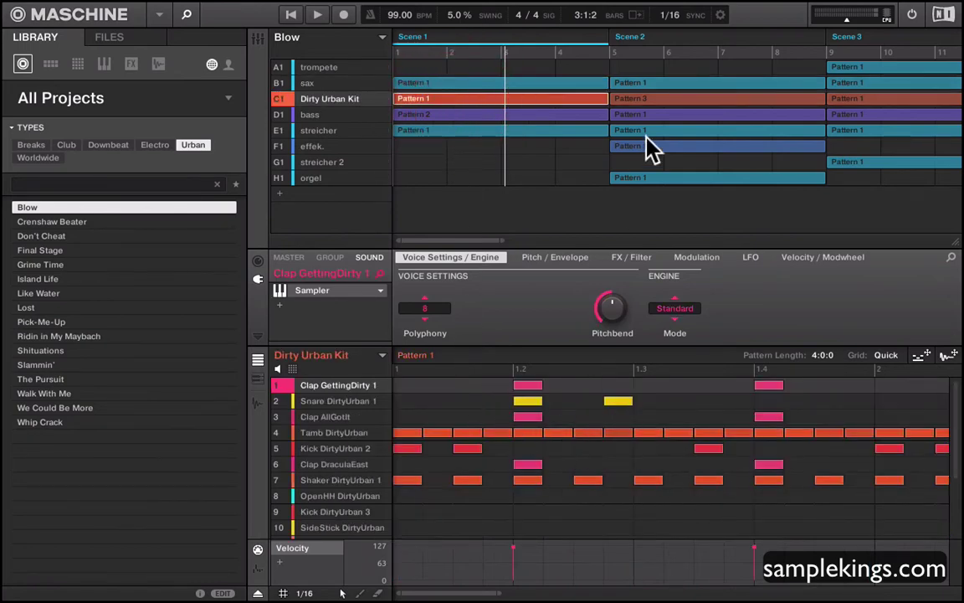
{"action": "left_click", "coordinate": [652, 98]}
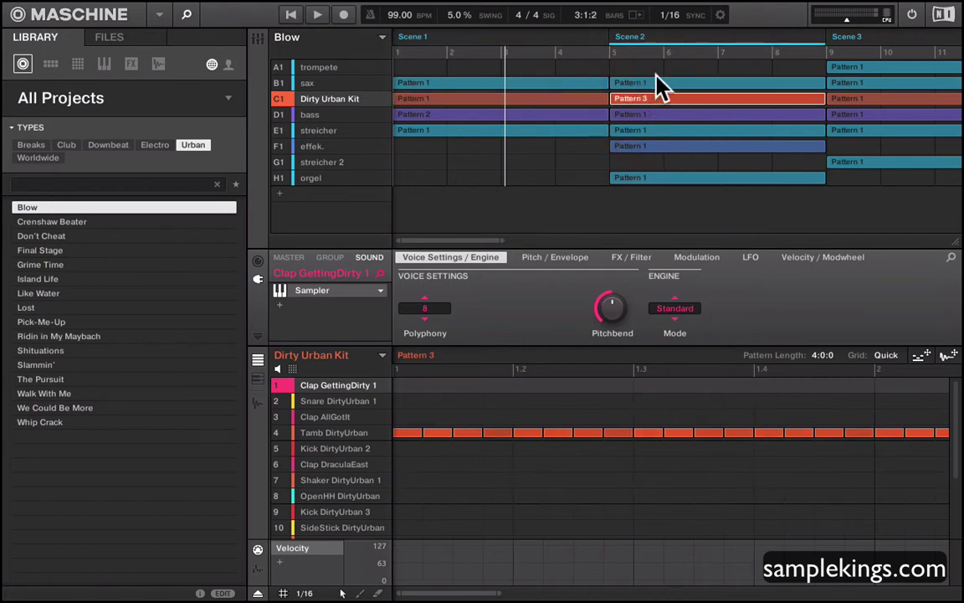
{"action": "left_click", "coordinate": [657, 82]}
{"action": "left_click", "coordinate": [854, 69]}
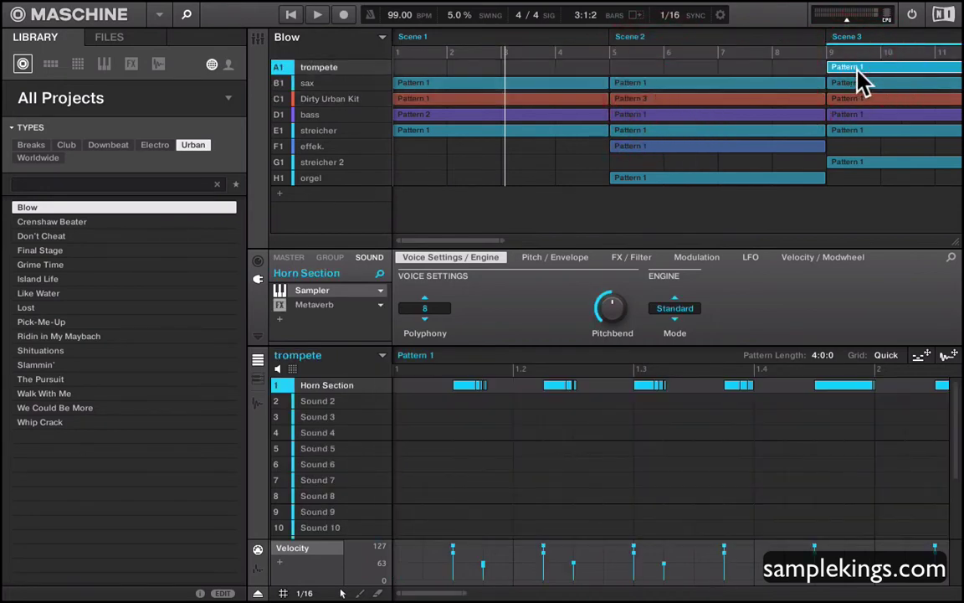
{"action": "left_click", "coordinate": [857, 84]}
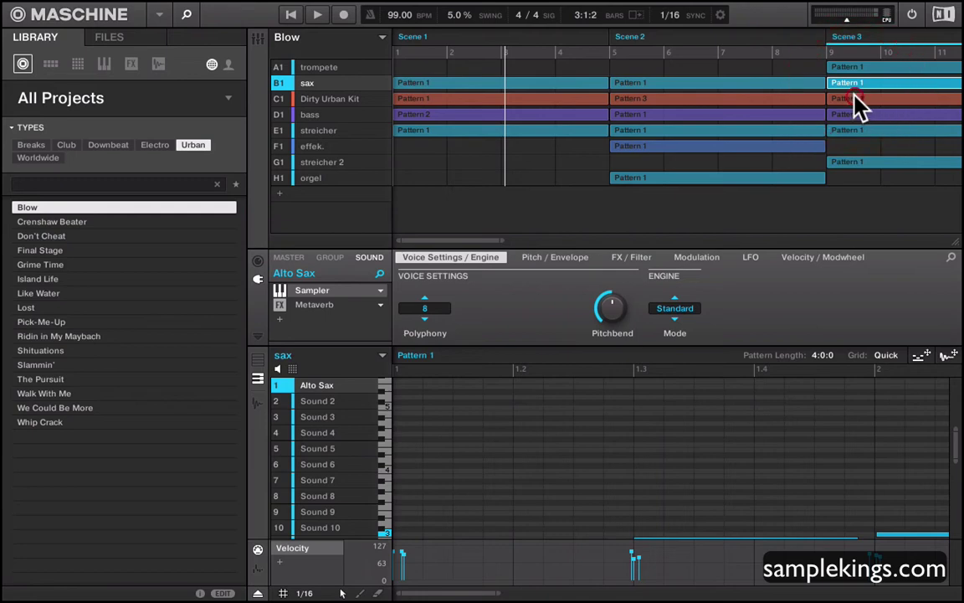
{"action": "left_click", "coordinate": [854, 97]}
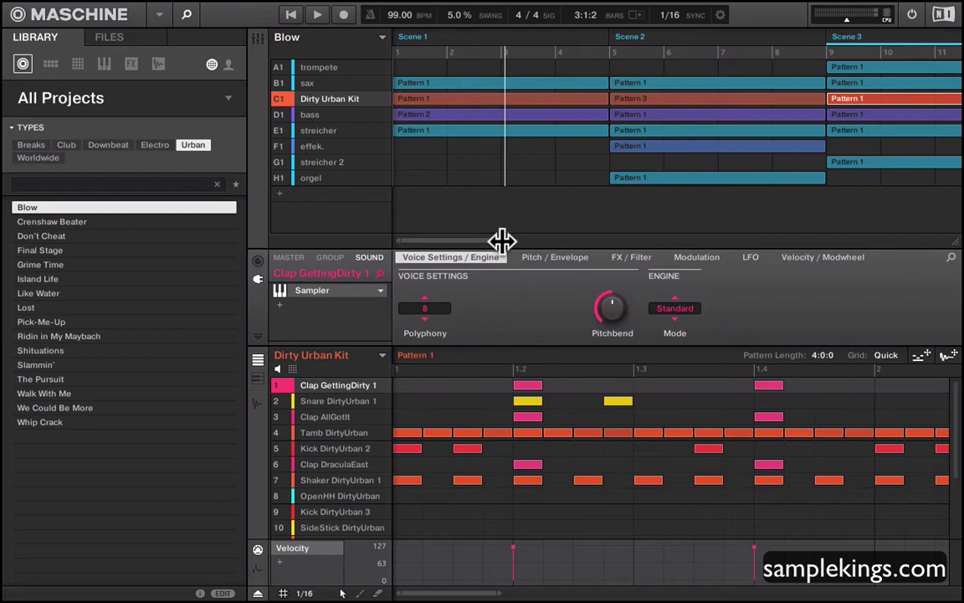
Step: Zoom out to Scenes 1–10, play around bars 18–24, then open the sax Scene 4 pattern
{"action": "left_click_drag", "start_coordinate": [502, 238], "coordinate": [881, 231]}
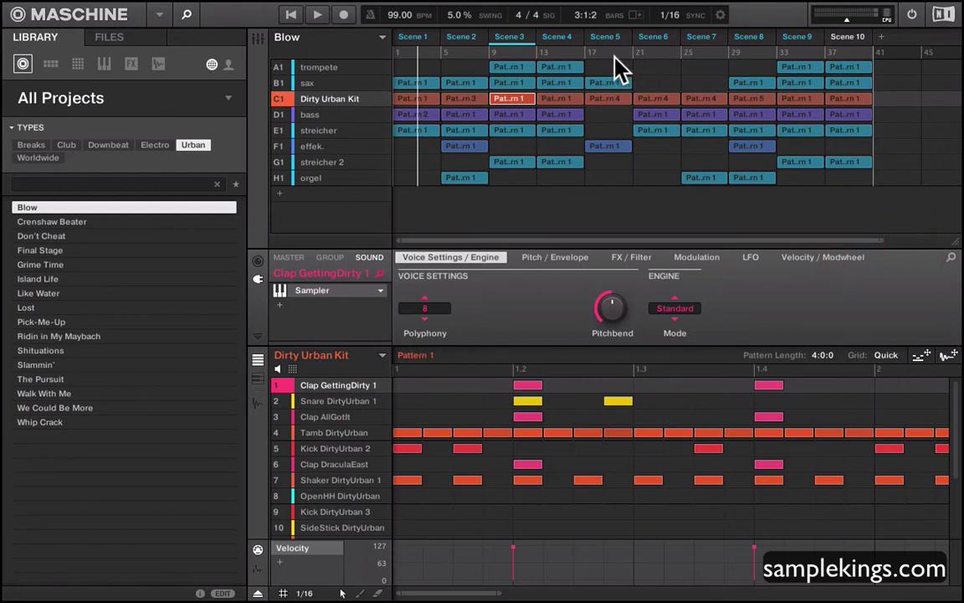
{"action": "mouse_move", "coordinate": [458, 54]}
{"action": "left_mouse_down"}
{"action": "mouse_move", "coordinate": [735, 48]}
{"action": "mouse_move", "coordinate": [800, 60]}
{"action": "mouse_move", "coordinate": [641, 63]}
{"action": "left_mouse_up"}
{"action": "key", "text": "space"}
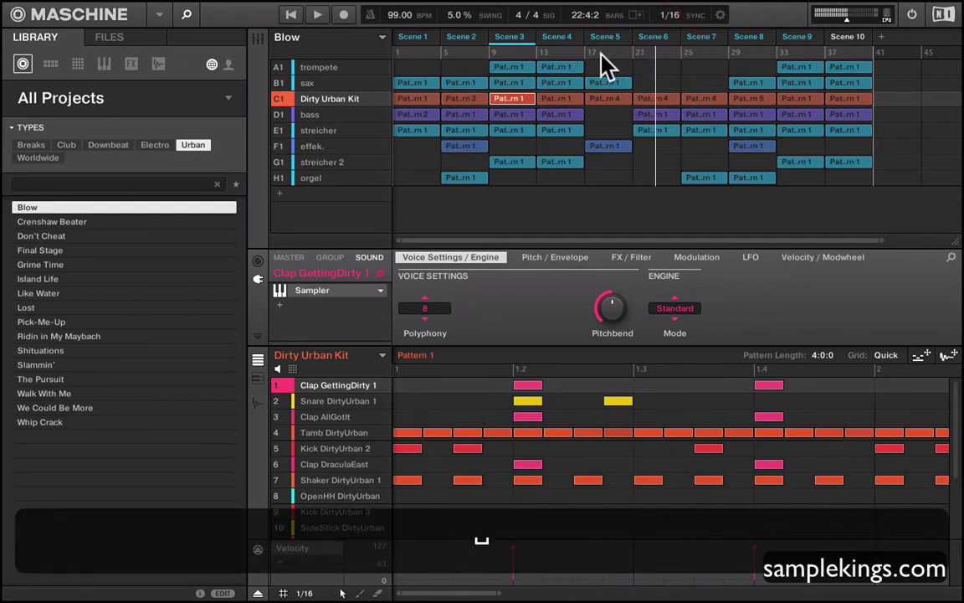
{"action": "left_click", "coordinate": [596, 60]}
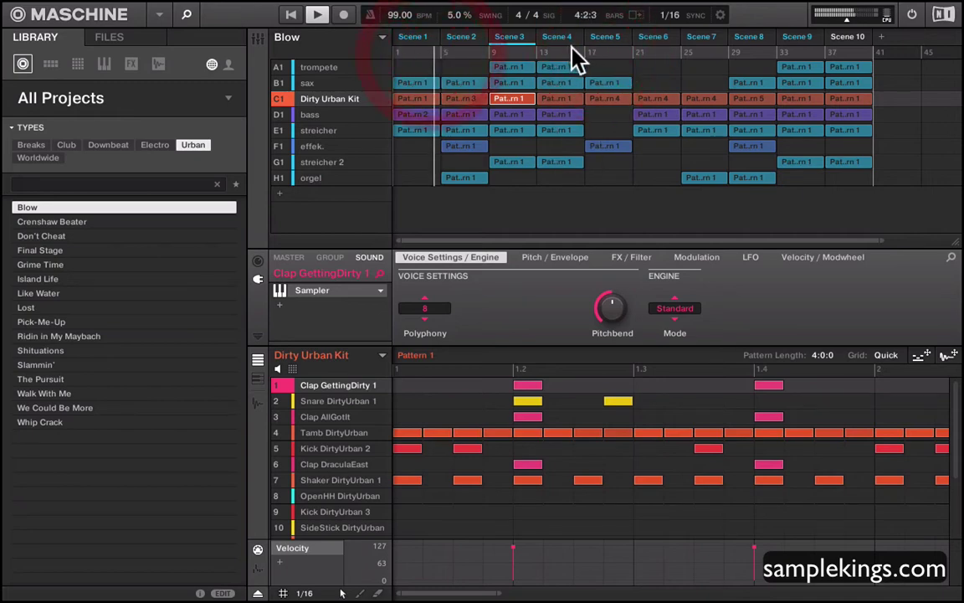
{"action": "left_click", "coordinate": [668, 55]}
{"action": "key", "text": "space"}
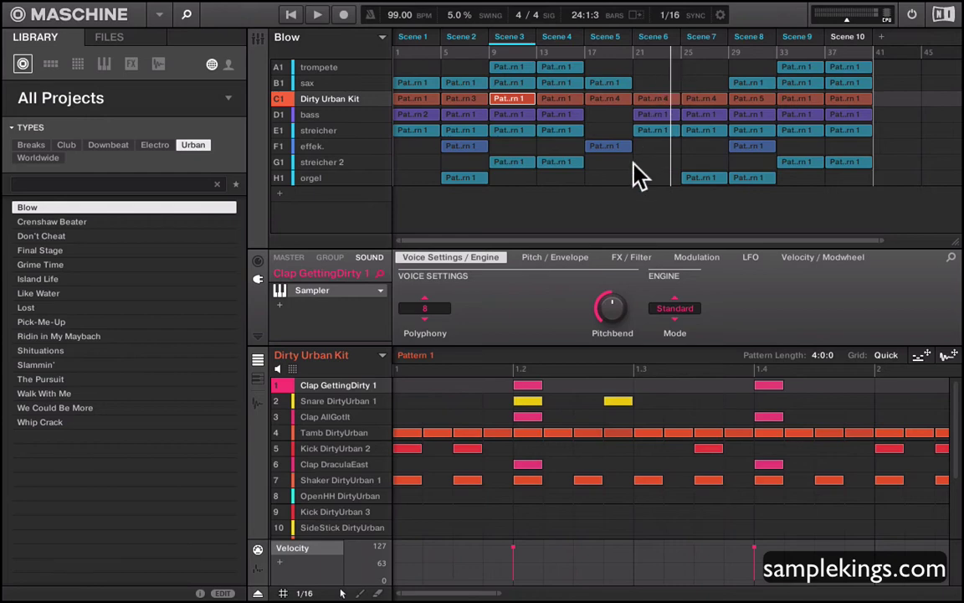
{"action": "left_click", "coordinate": [552, 98]}
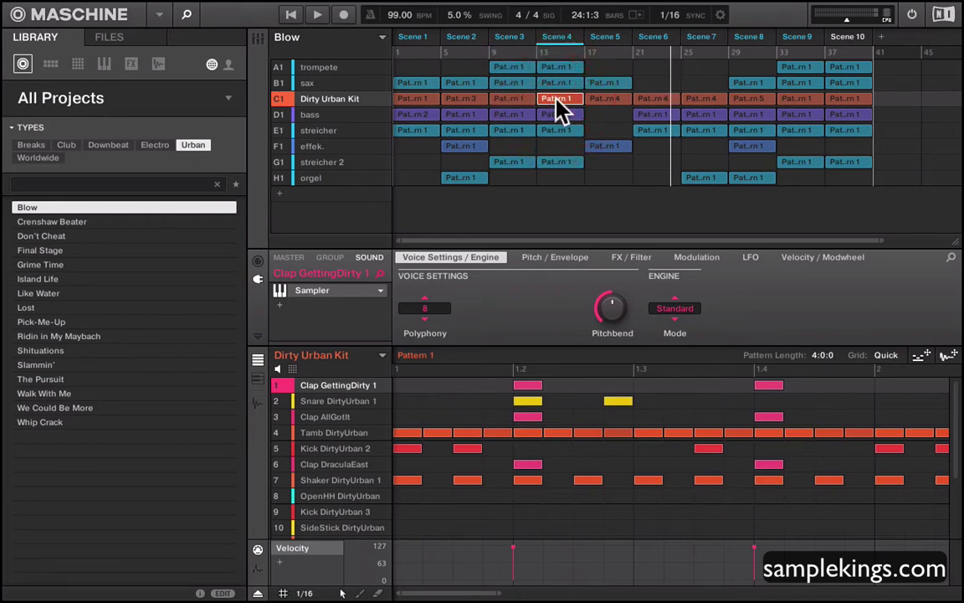
{"action": "left_click", "coordinate": [555, 83]}
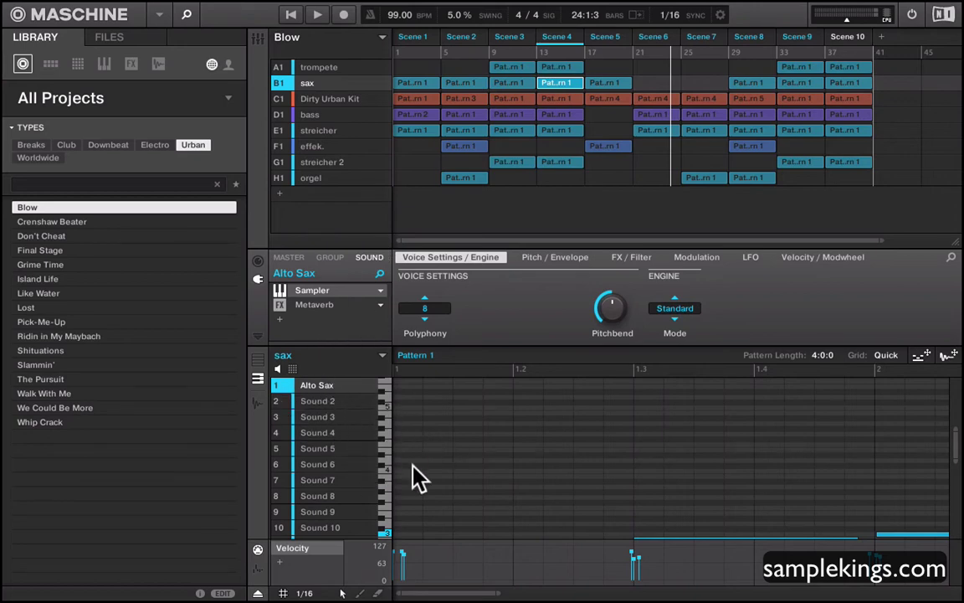
Step: Switch the editor to Sampling and show the Alto Sax E3 sample's slices
{"action": "scroll", "coordinate": [413, 473], "scroll_direction": "down", "scroll_amount": 4}
{"action": "scroll", "coordinate": [414, 477], "scroll_direction": "down", "scroll_amount": 1}
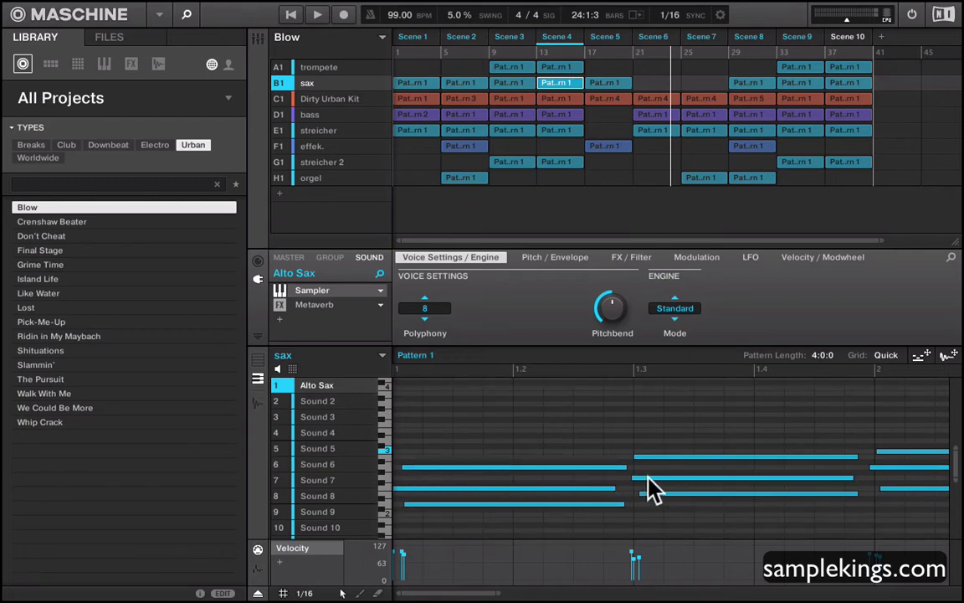
{"action": "left_click", "coordinate": [496, 590]}
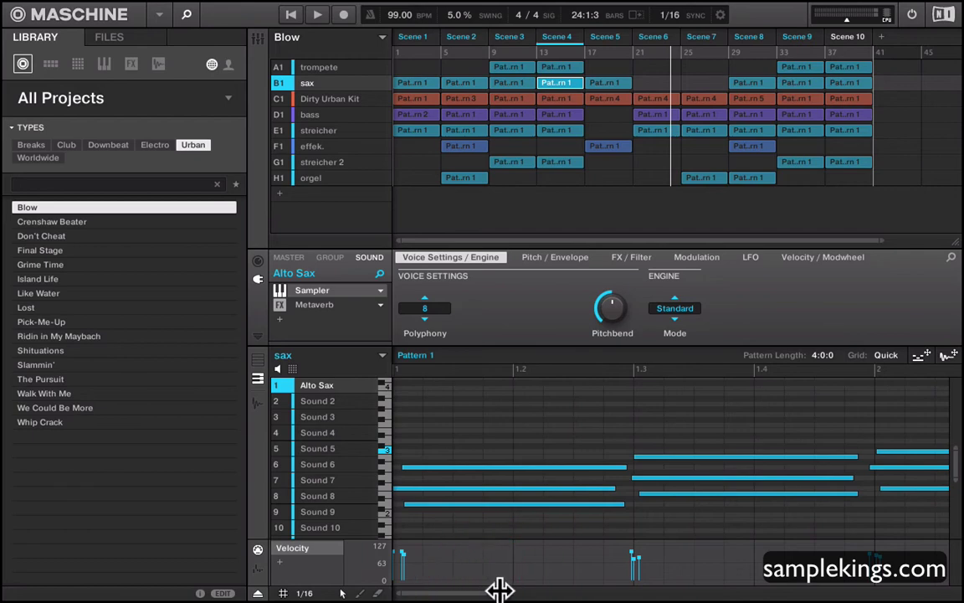
{"action": "left_click_drag", "start_coordinate": [500, 588], "coordinate": [813, 583]}
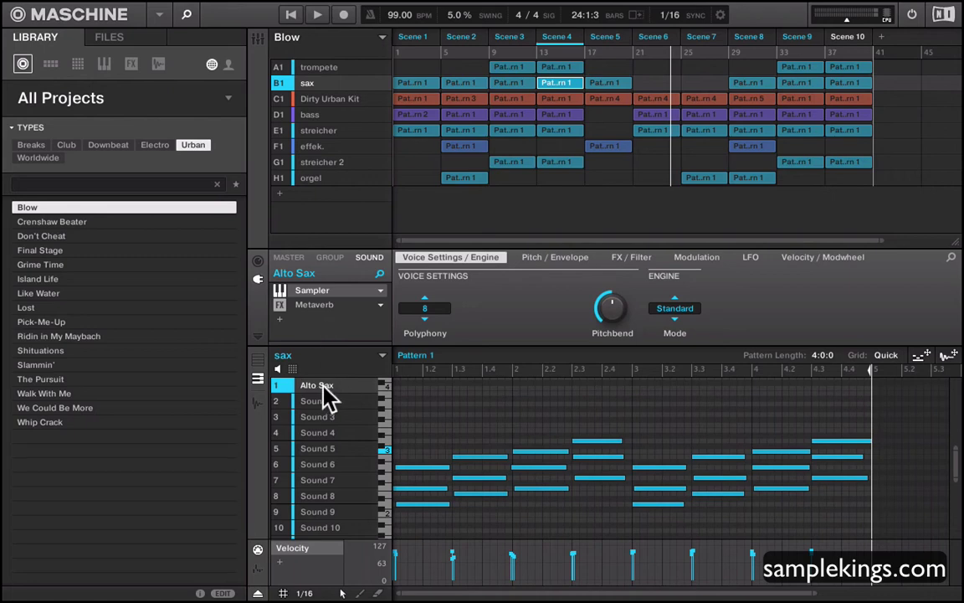
{"action": "left_click", "coordinate": [258, 402]}
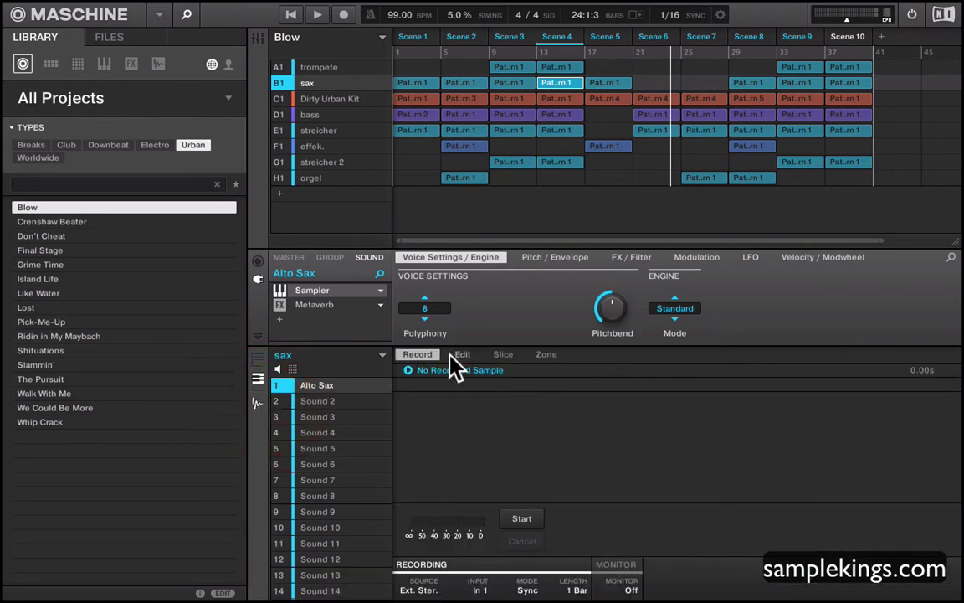
{"action": "left_click", "coordinate": [502, 354]}
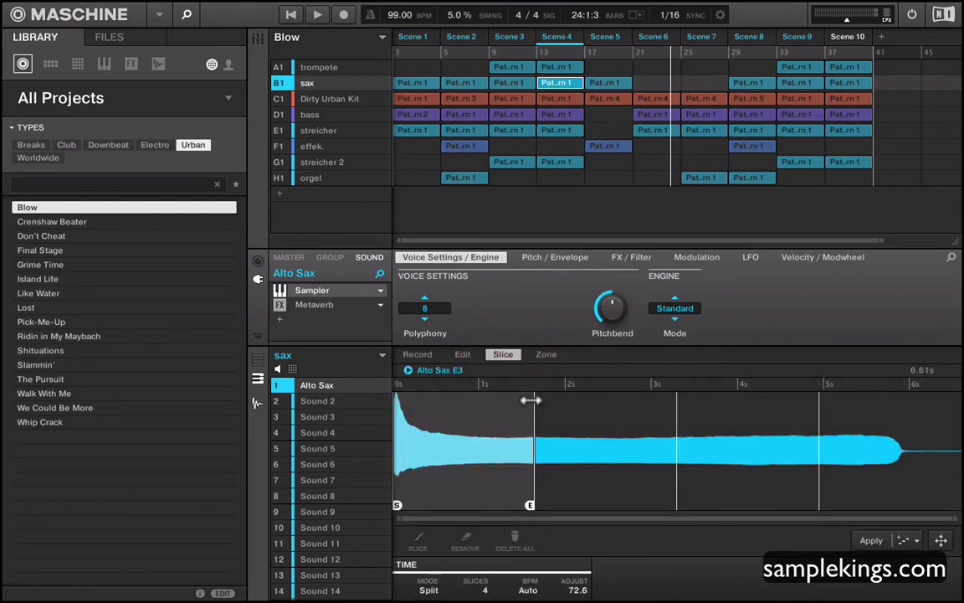
Step: Select the second and first slices, preview the Alto Sax E3 sample, then play and stop the song
{"action": "left_click", "coordinate": [563, 456]}
{"action": "left_click", "coordinate": [451, 400]}
{"action": "left_click", "coordinate": [407, 372]}
{"action": "left_click", "coordinate": [407, 372]}
{"action": "left_click", "coordinate": [407, 370]}
{"action": "left_click", "coordinate": [408, 370]}
{"action": "left_click", "coordinate": [318, 15]}
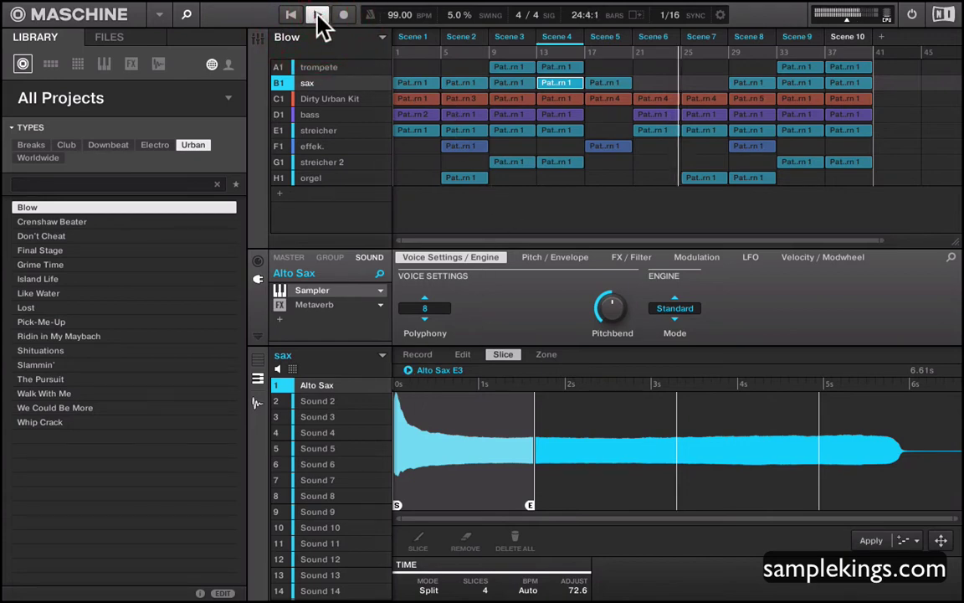
{"action": "left_click", "coordinate": [318, 15]}
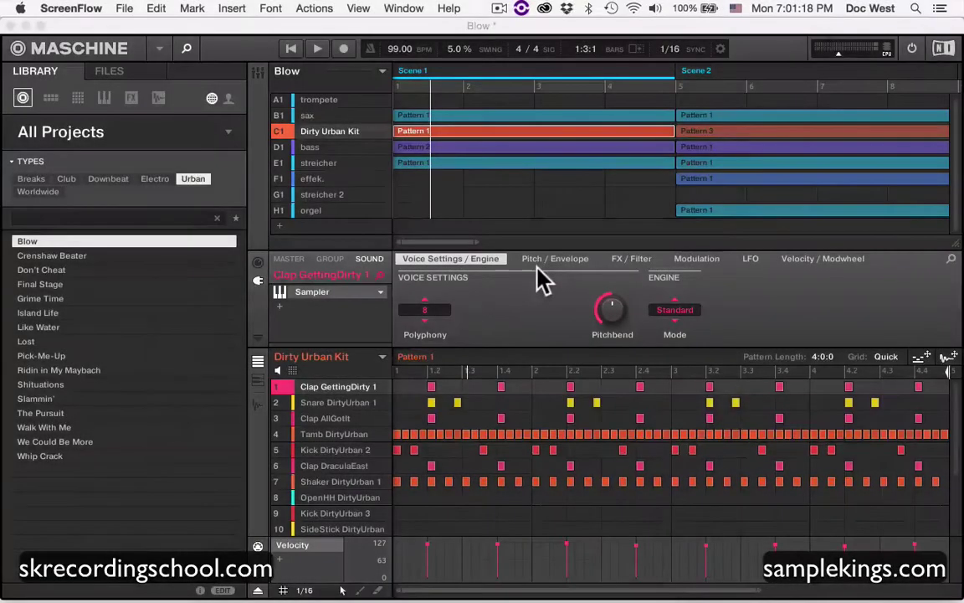
Step: Bring Maschine 2 forward and add an empty Group A2 below orgel
{"action": "left_click", "coordinate": [317, 49]}
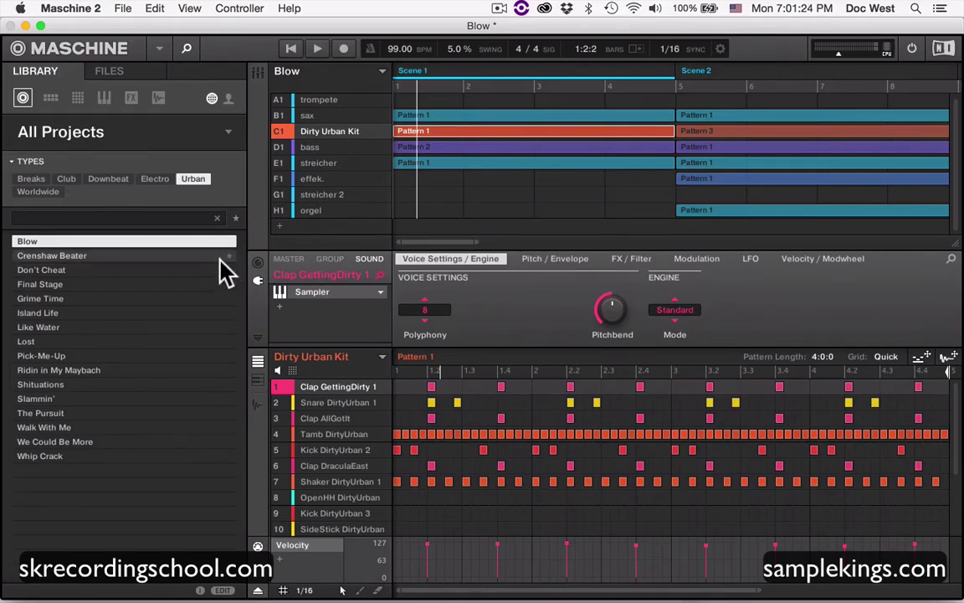
{"action": "left_click", "coordinate": [279, 225]}
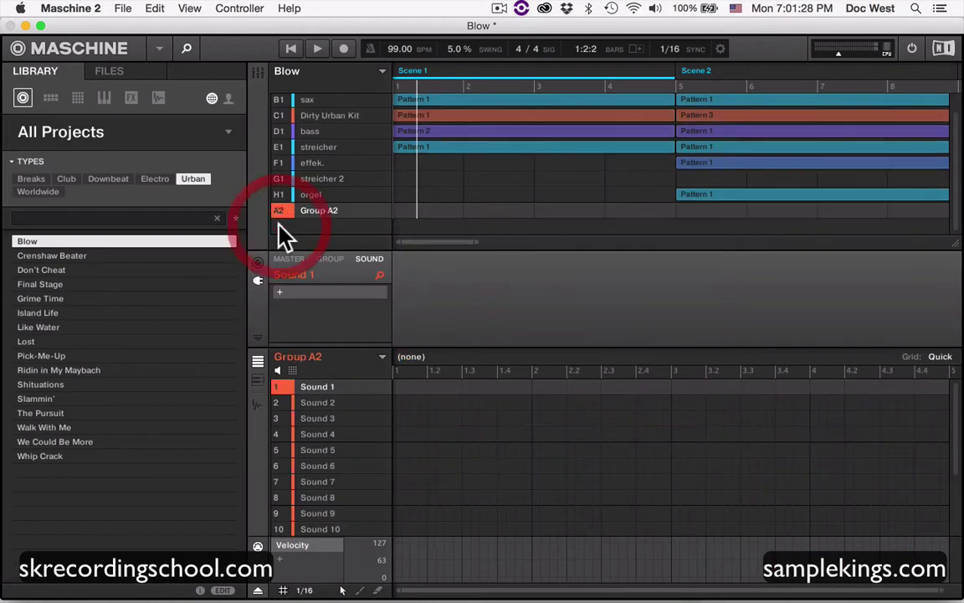
Step: Browse the library's Groups and double-click 808 Southern Kit to load it into Group A2
{"action": "left_click", "coordinate": [77, 97]}
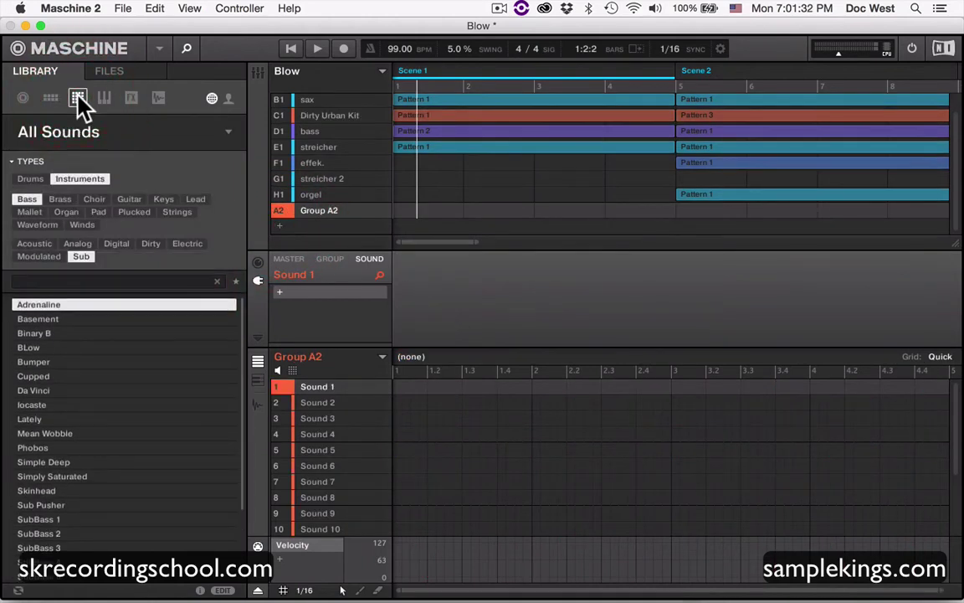
{"action": "left_click", "coordinate": [50, 97]}
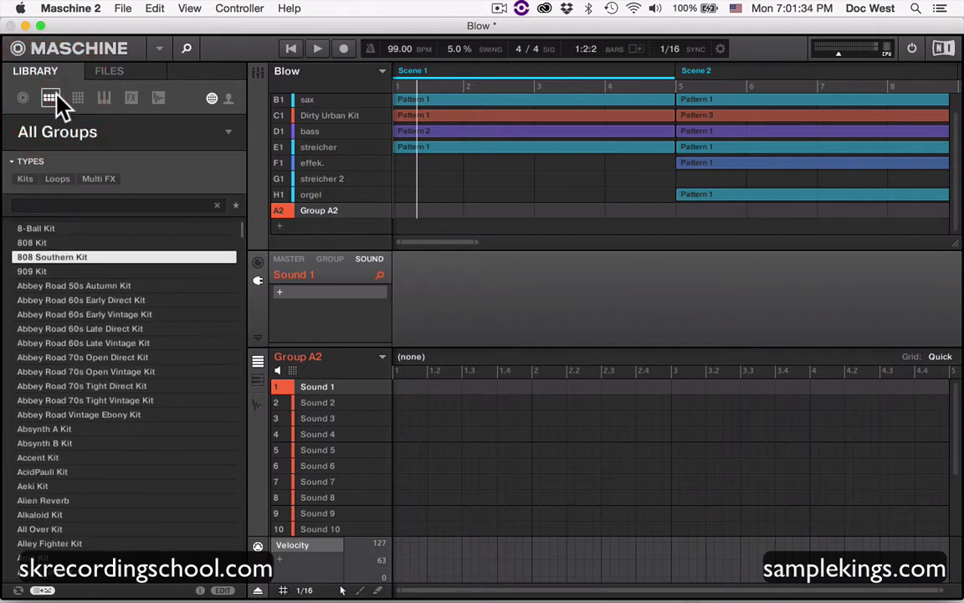
{"action": "left_click", "coordinate": [43, 243]}
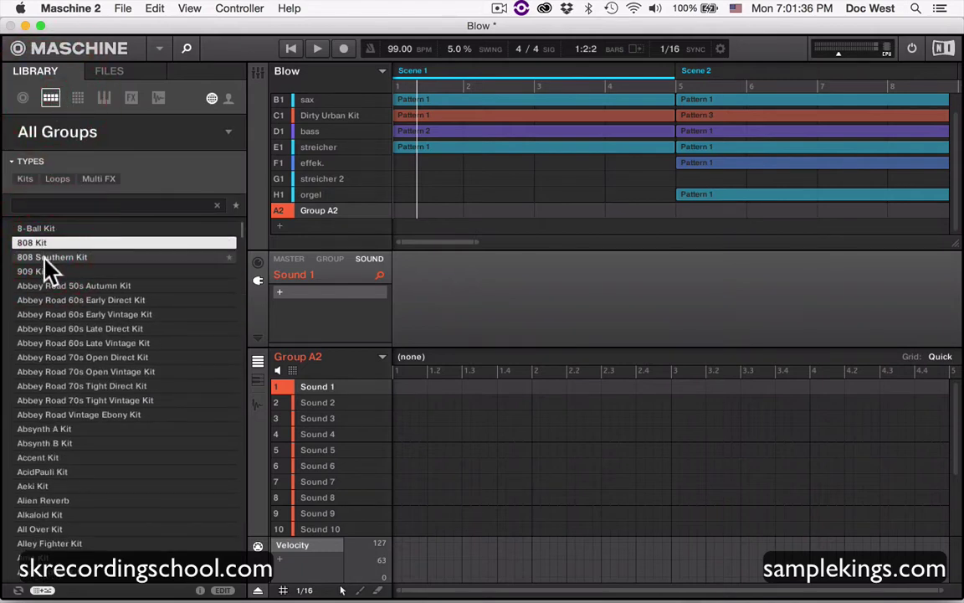
{"action": "left_click", "coordinate": [43, 258]}
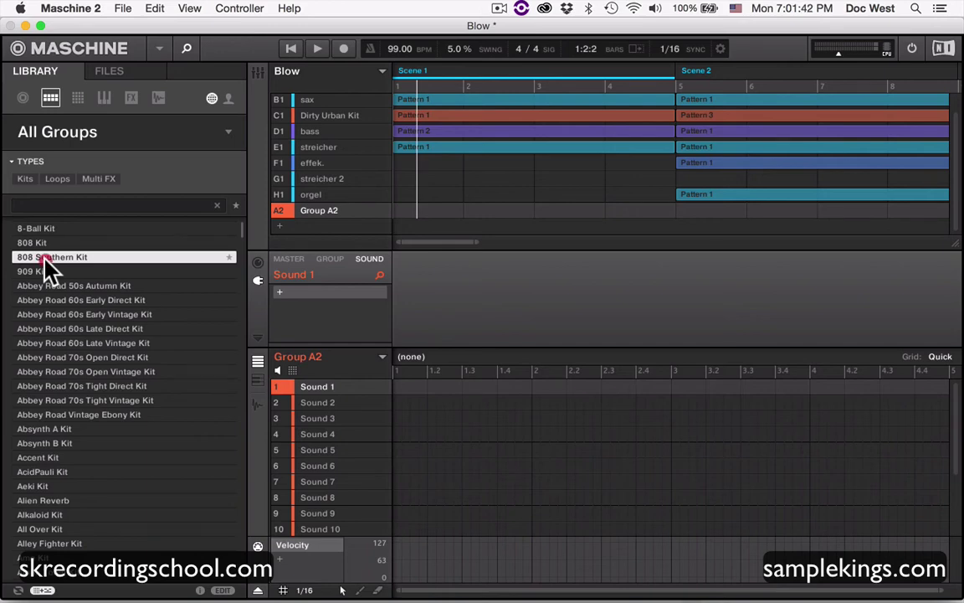
{"action": "double_click", "coordinate": [46, 258]}
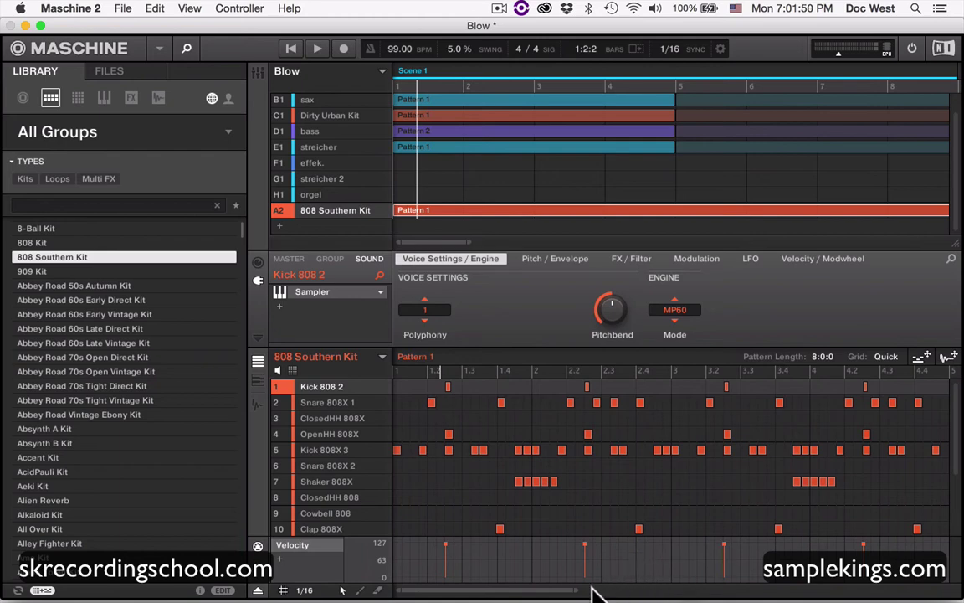
Step: Mute sax, bass, streicher, effek. and streicher 2, leaving Dirty Urban Kit unmuted
{"action": "left_click_drag", "start_coordinate": [577, 590], "coordinate": [843, 588]}
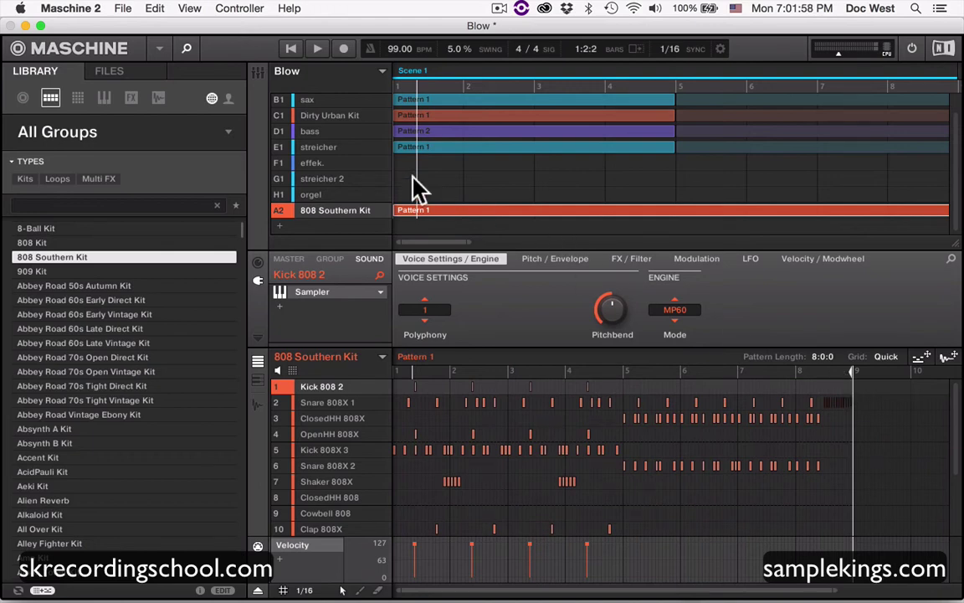
{"action": "scroll", "coordinate": [512, 201], "scroll_direction": "up", "scroll_amount": 1}
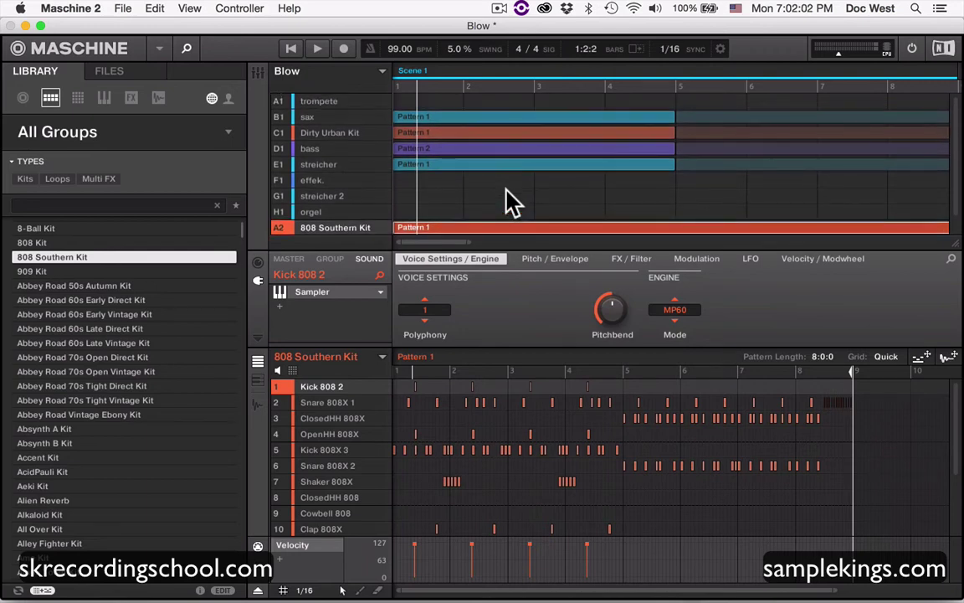
{"action": "left_click", "coordinate": [279, 117]}
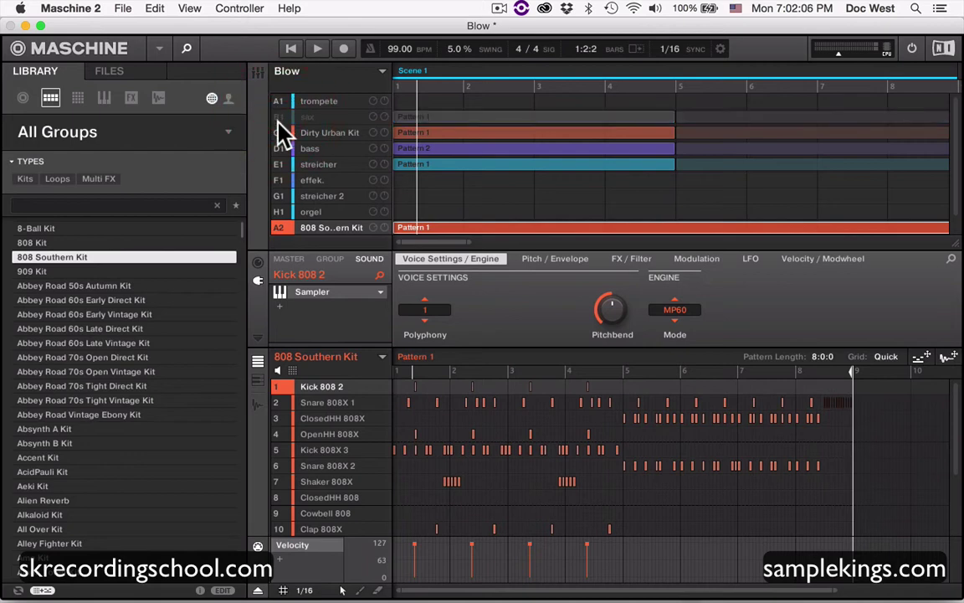
{"action": "left_click", "coordinate": [279, 132]}
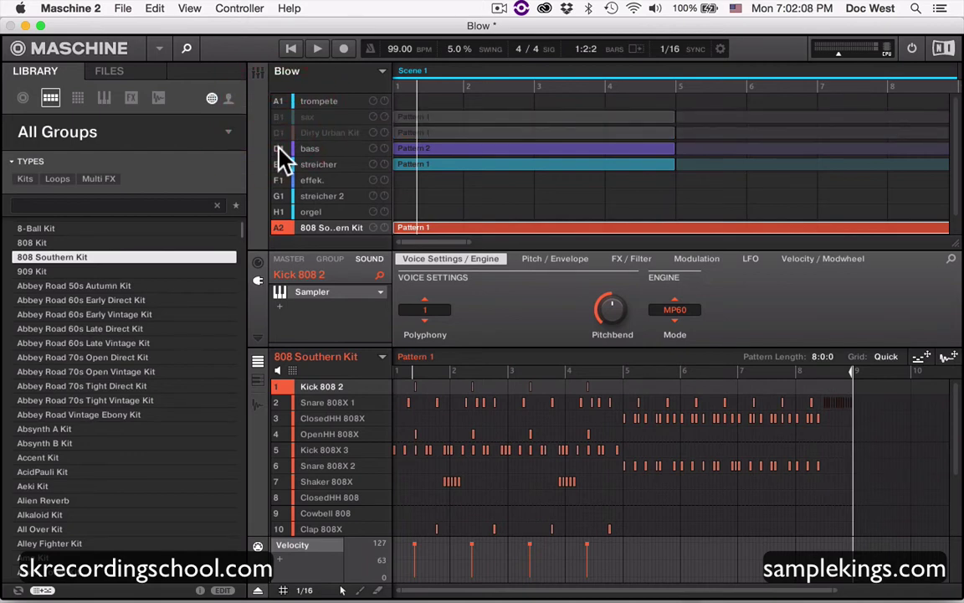
{"action": "left_click", "coordinate": [280, 151]}
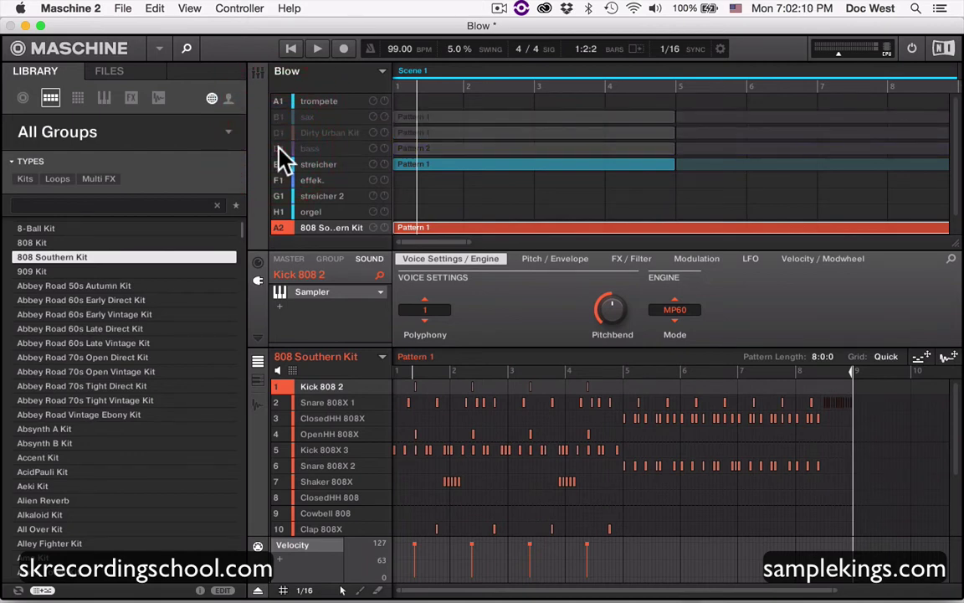
{"action": "left_click", "coordinate": [281, 165]}
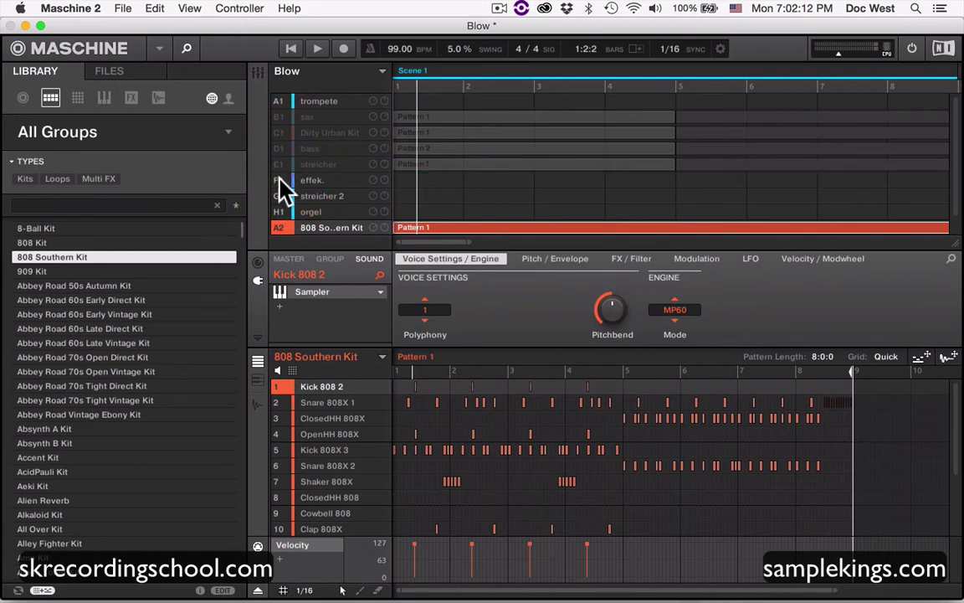
{"action": "left_click", "coordinate": [280, 180]}
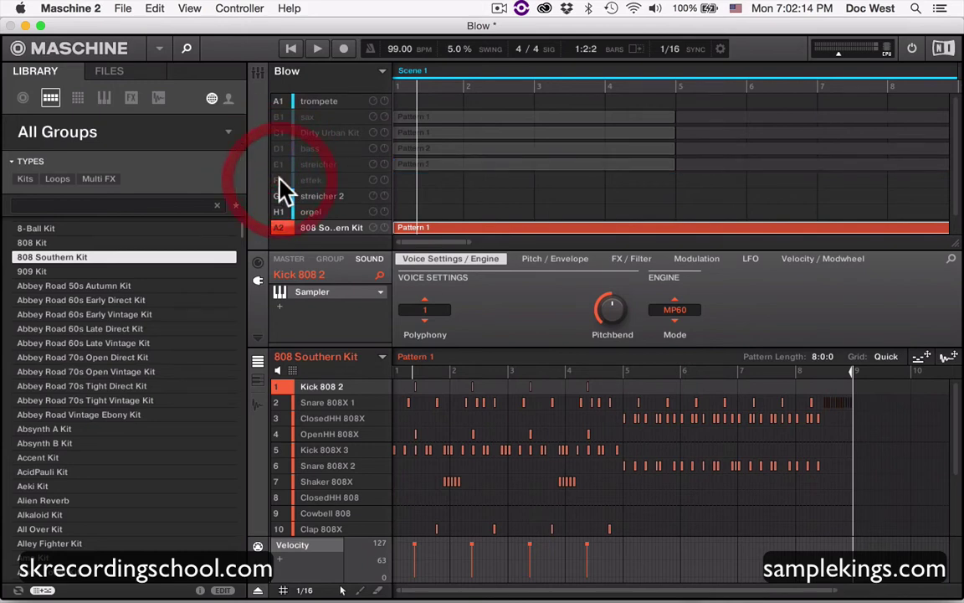
{"action": "left_click", "coordinate": [280, 134]}
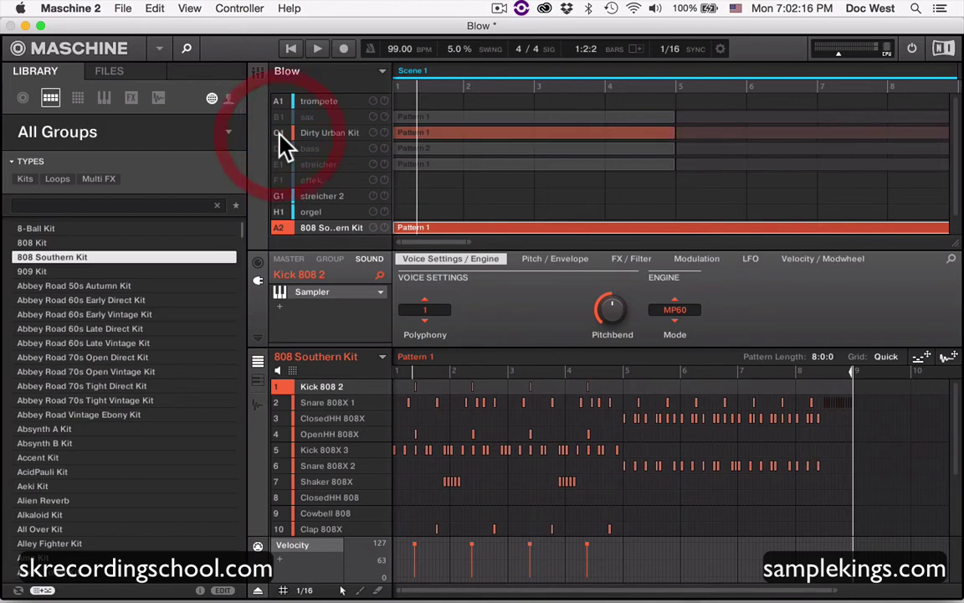
{"action": "left_click", "coordinate": [280, 196]}
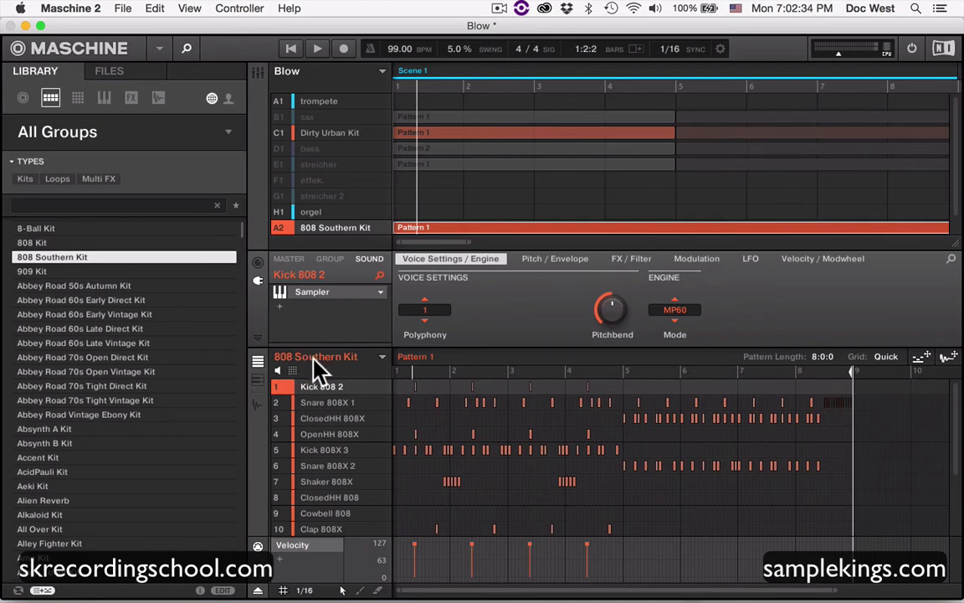
Step: Play the arrangement from bar 1, briefly muting and unmuting Dirty Urban Kit
{"action": "left_click", "coordinate": [317, 48]}
{"action": "left_click", "coordinate": [291, 48]}
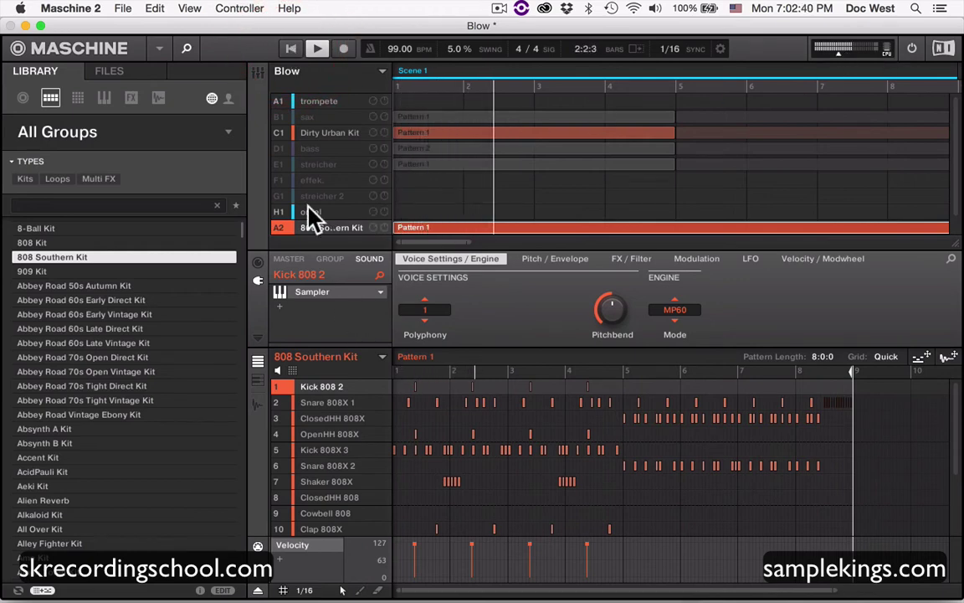
{"action": "left_click", "coordinate": [280, 134]}
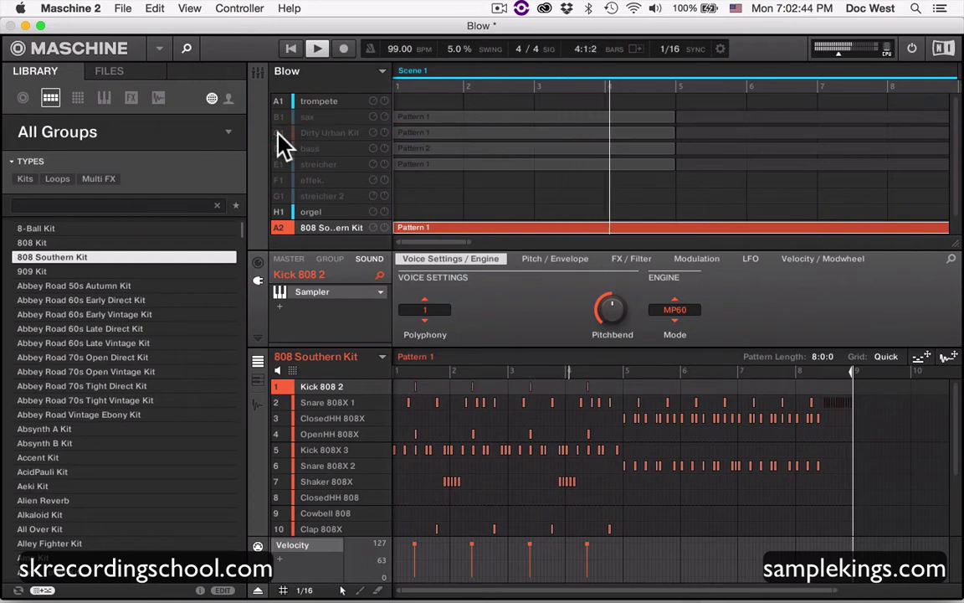
{"action": "left_click", "coordinate": [280, 134]}
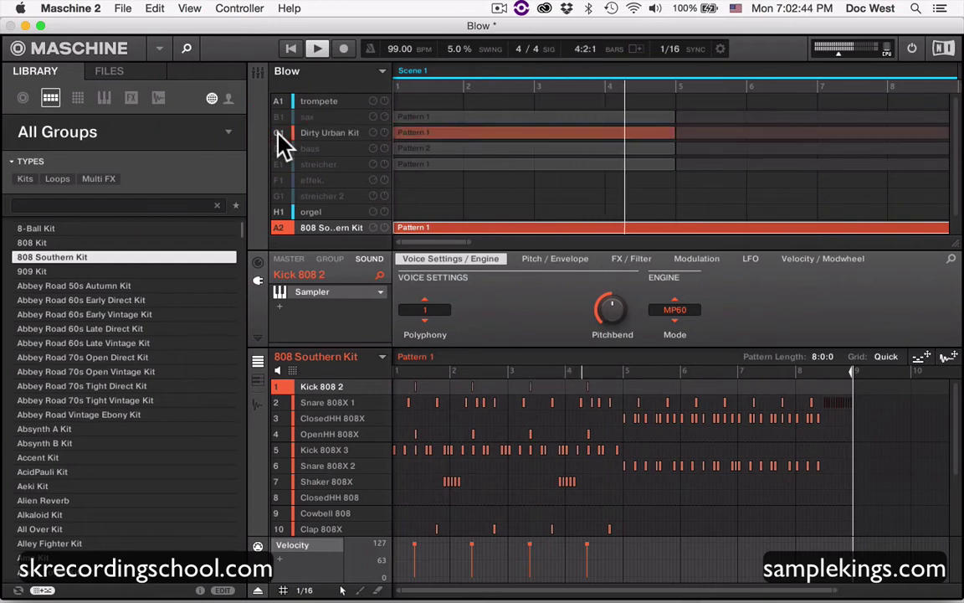
Step: Mute orgel and Dirty Urban Kit, toggling 808 Southern Kit, then stop playback
{"action": "left_click", "coordinate": [279, 213]}
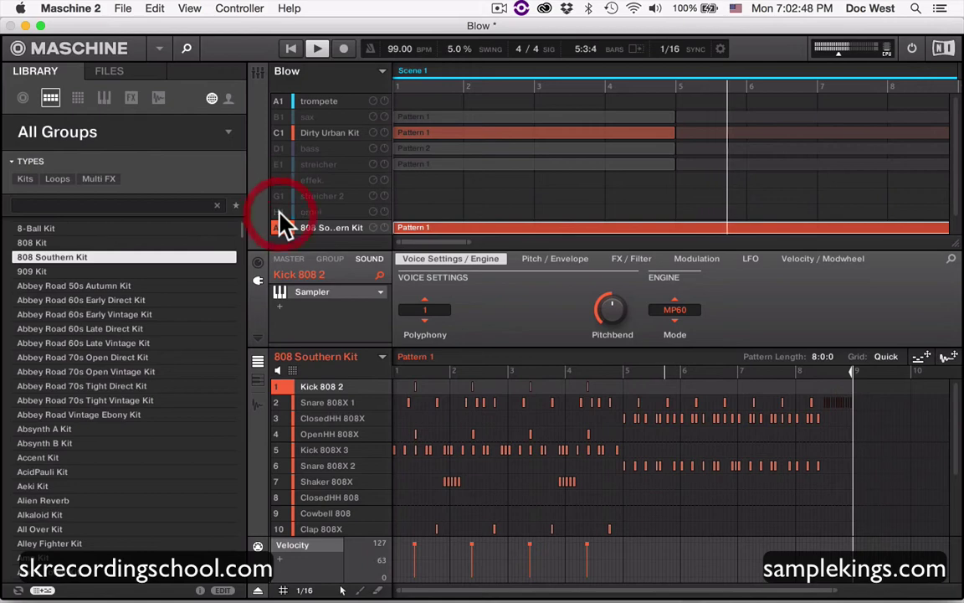
{"action": "left_click", "coordinate": [281, 233]}
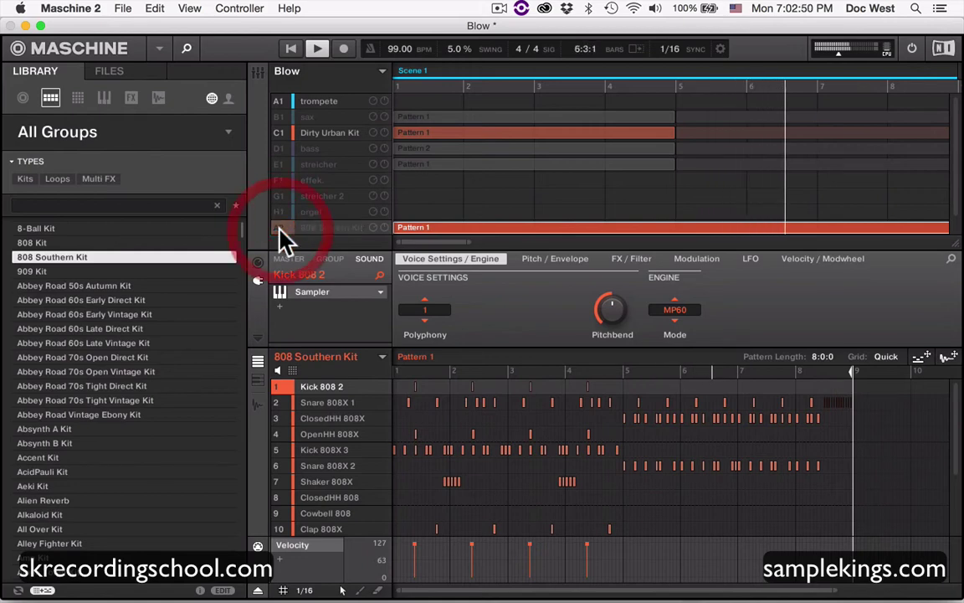
{"action": "left_click", "coordinate": [277, 136]}
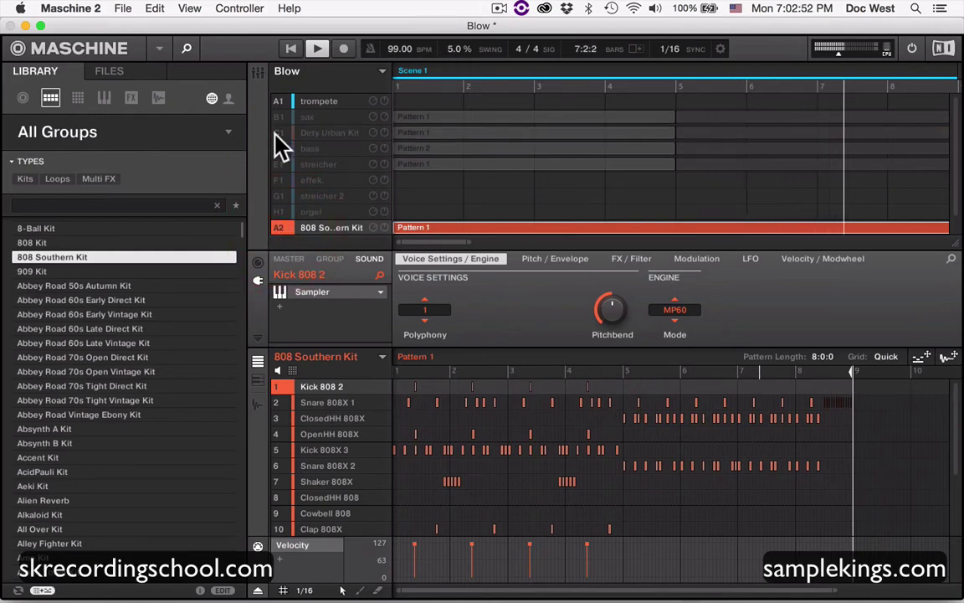
{"action": "left_click", "coordinate": [317, 48]}
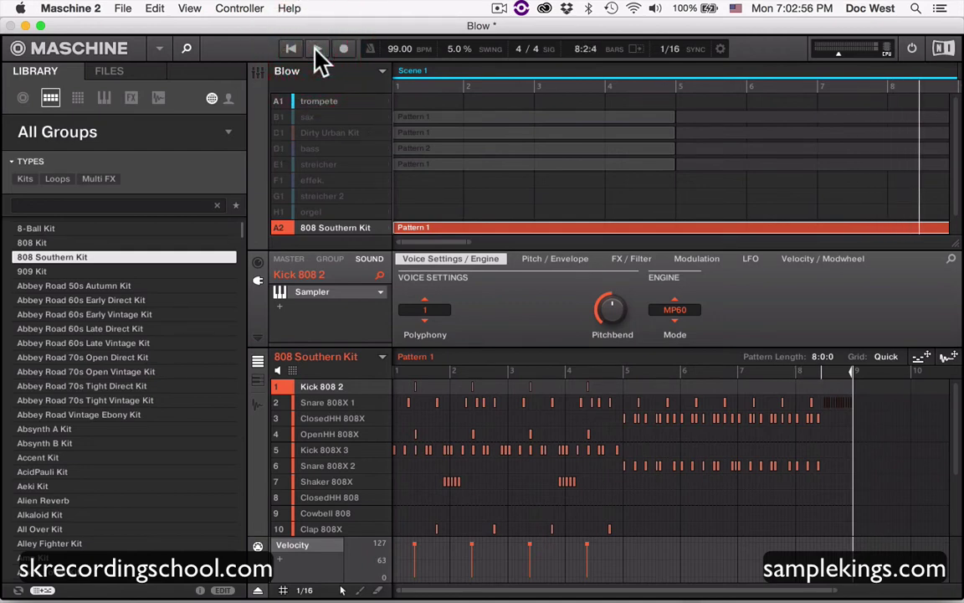
{"action": "left_click", "coordinate": [122, 8]}
Step: Create a new project, discarding Blow's changes, and switch the library to instrument sounds
{"action": "left_click", "coordinate": [132, 27]}
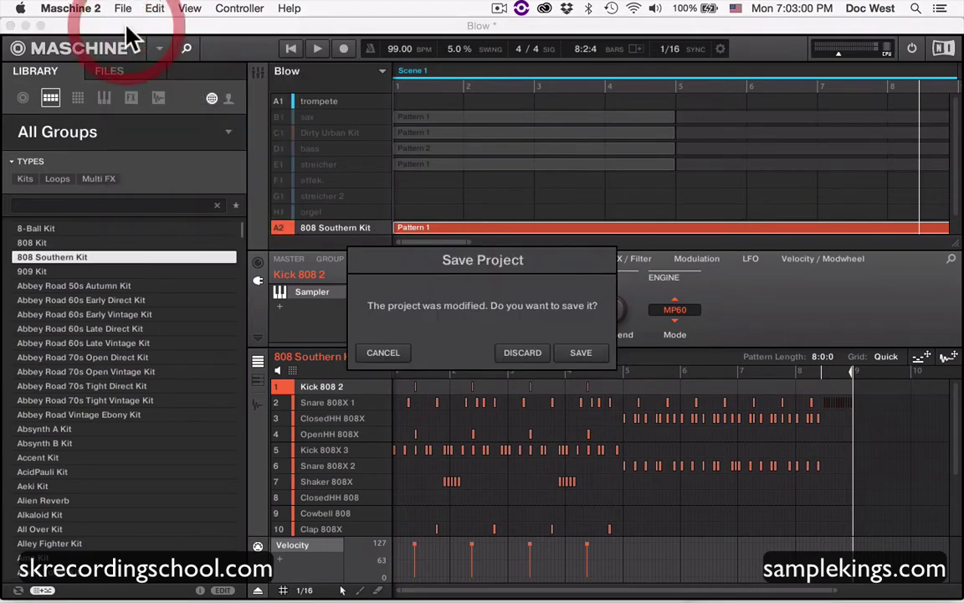
{"action": "left_click", "coordinate": [529, 352]}
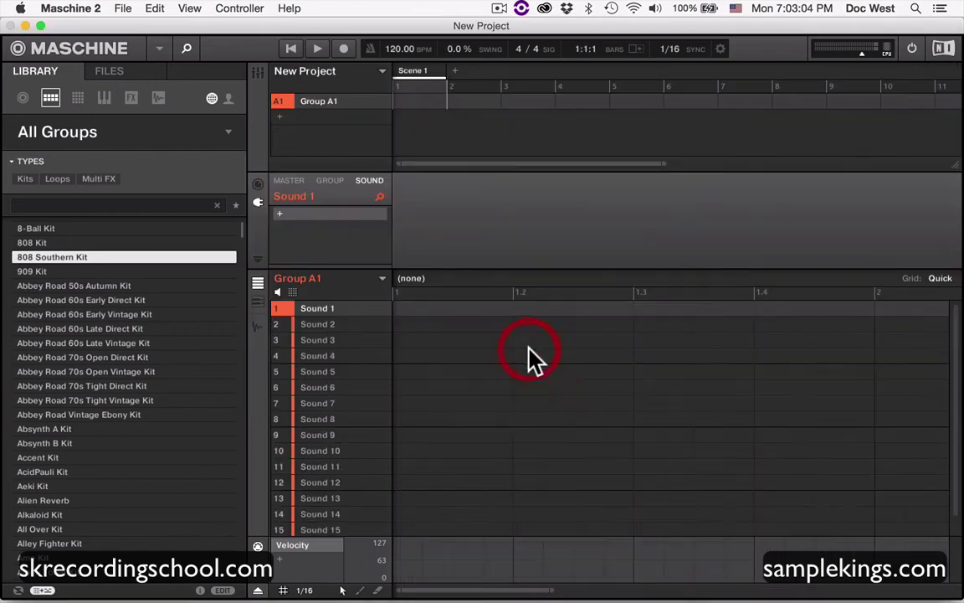
{"action": "left_click", "coordinate": [78, 96]}
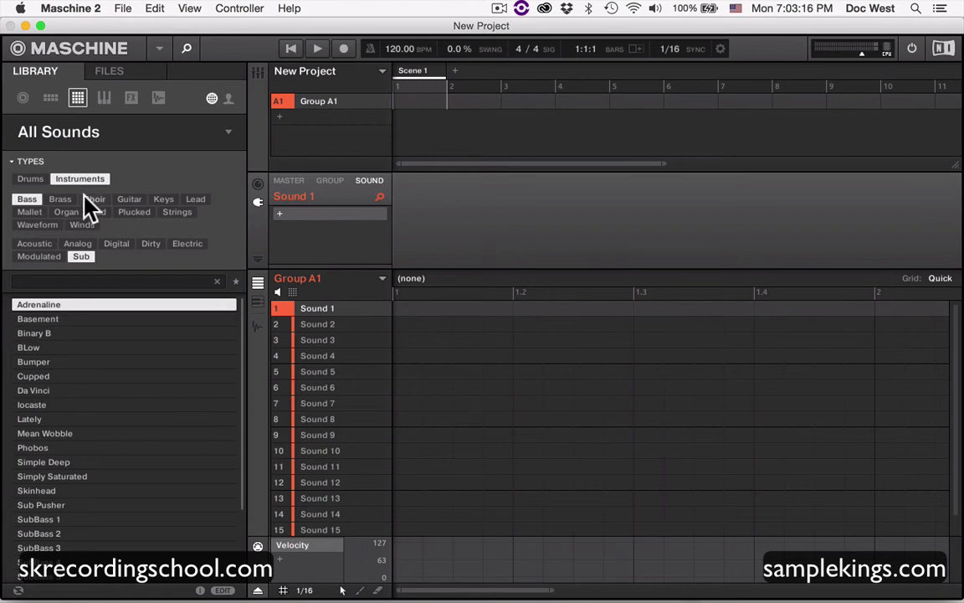
Step: Load Adrenaline into sound slot 1, then replace it with the Basement bass sound
{"action": "left_click", "coordinate": [16, 309]}
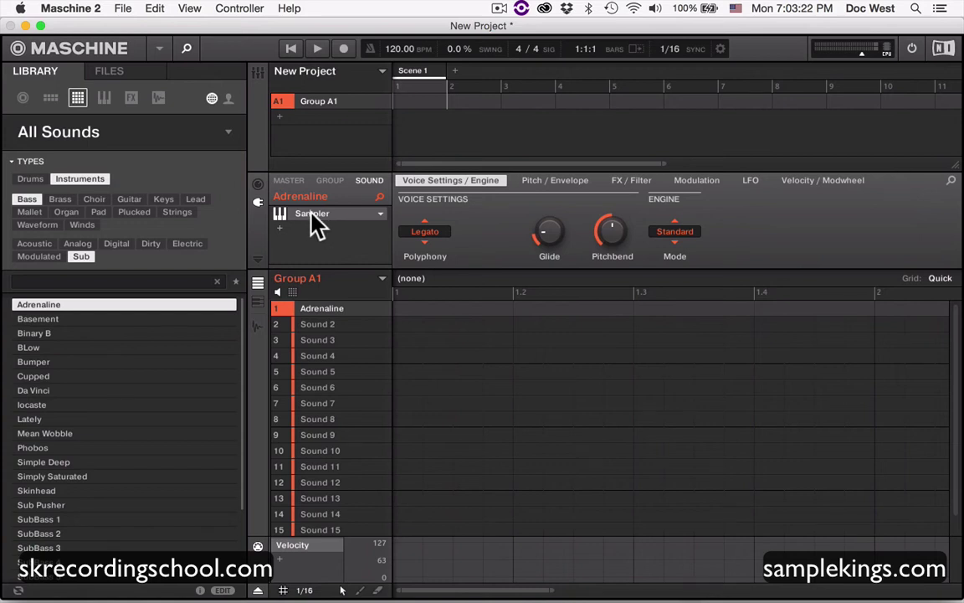
{"action": "double_click", "coordinate": [312, 306]}
{"action": "left_click", "coordinate": [279, 307]}
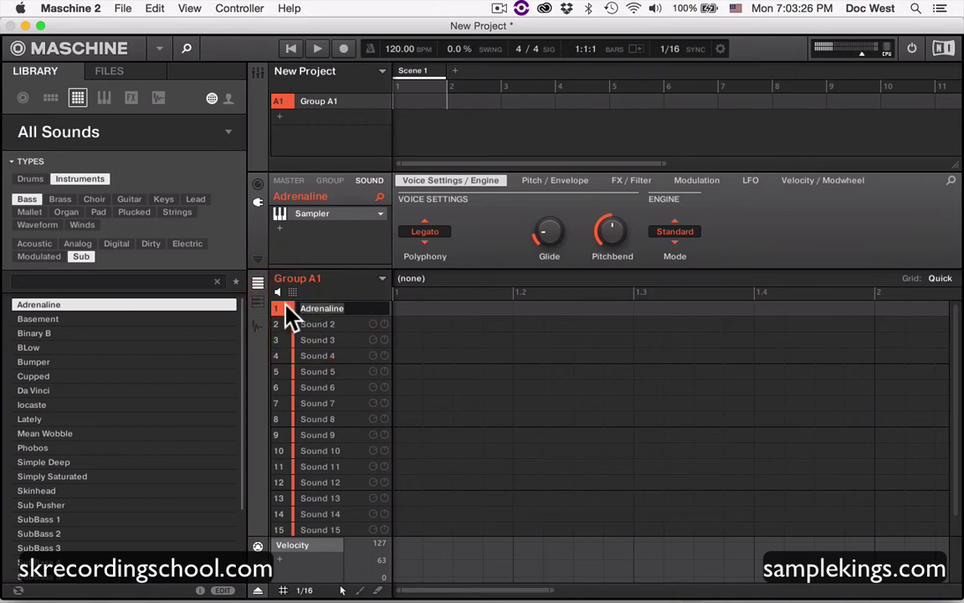
{"action": "left_click", "coordinate": [279, 306]}
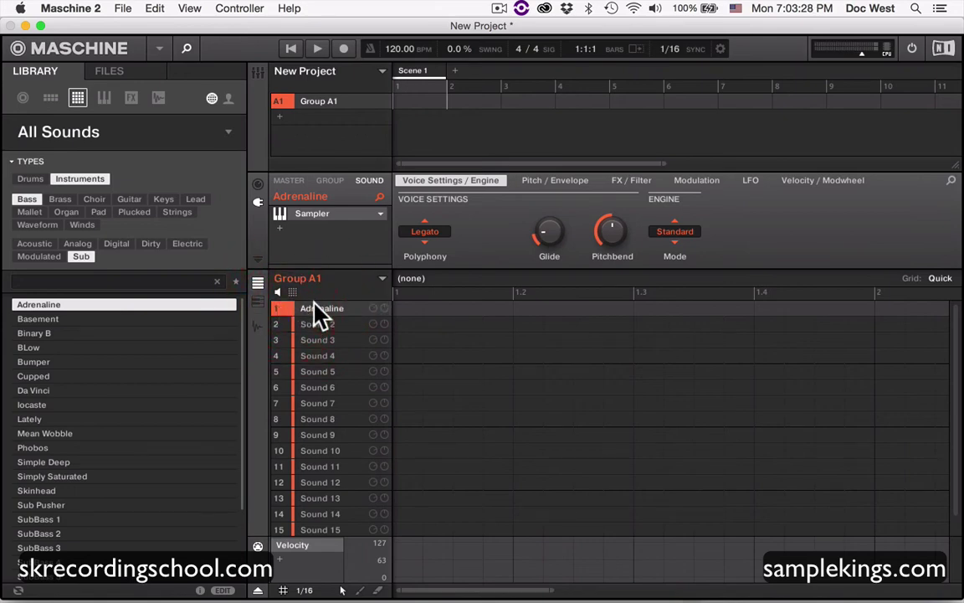
{"action": "left_click", "coordinate": [318, 311]}
{"action": "left_click", "coordinate": [58, 321]}
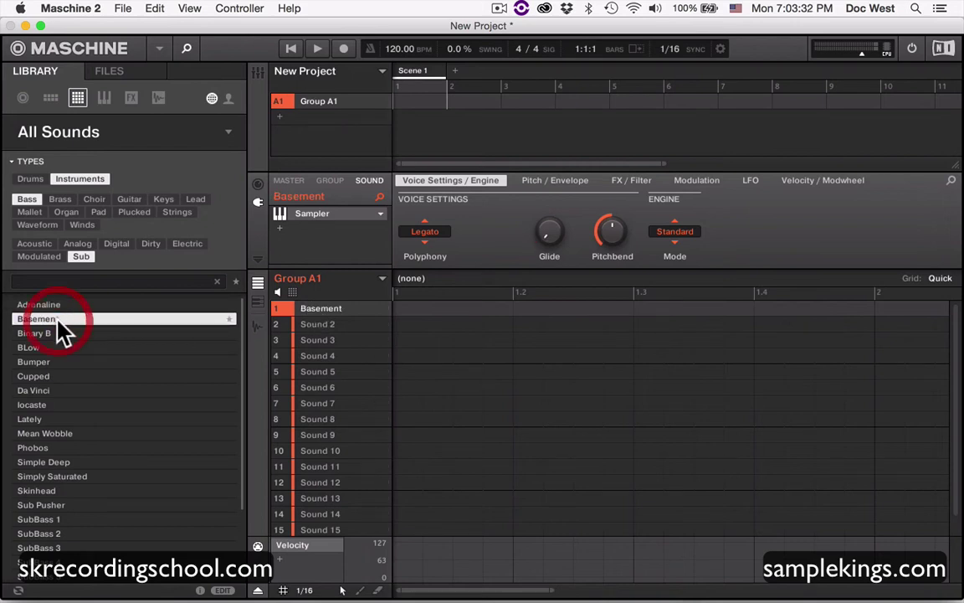
{"action": "left_click", "coordinate": [314, 317]}
Step: Open the tag editor and filter the sound library to Guitar, then Acoustic
{"action": "left_click", "coordinate": [223, 591]}
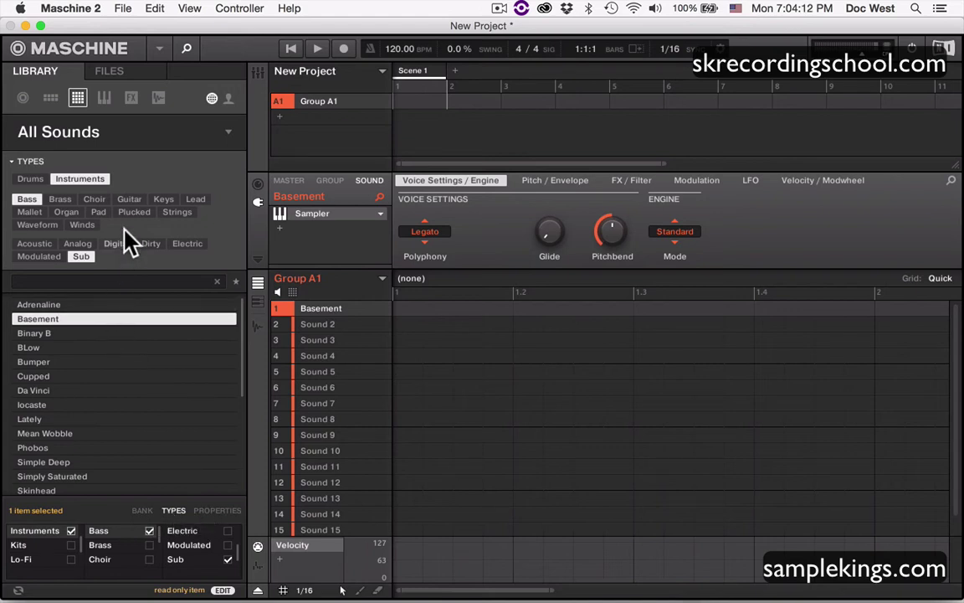
{"action": "left_click", "coordinate": [128, 200]}
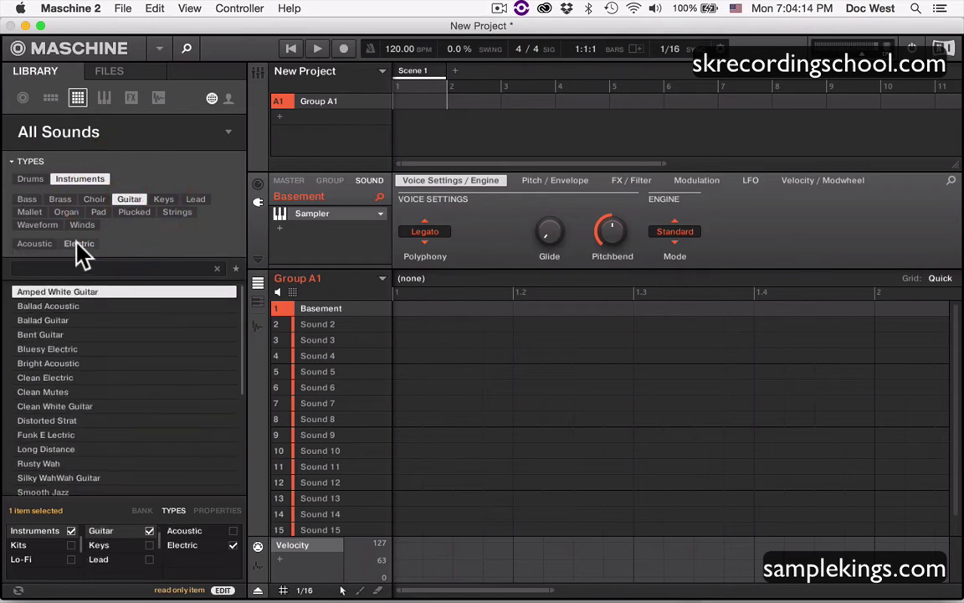
{"action": "left_click", "coordinate": [38, 243]}
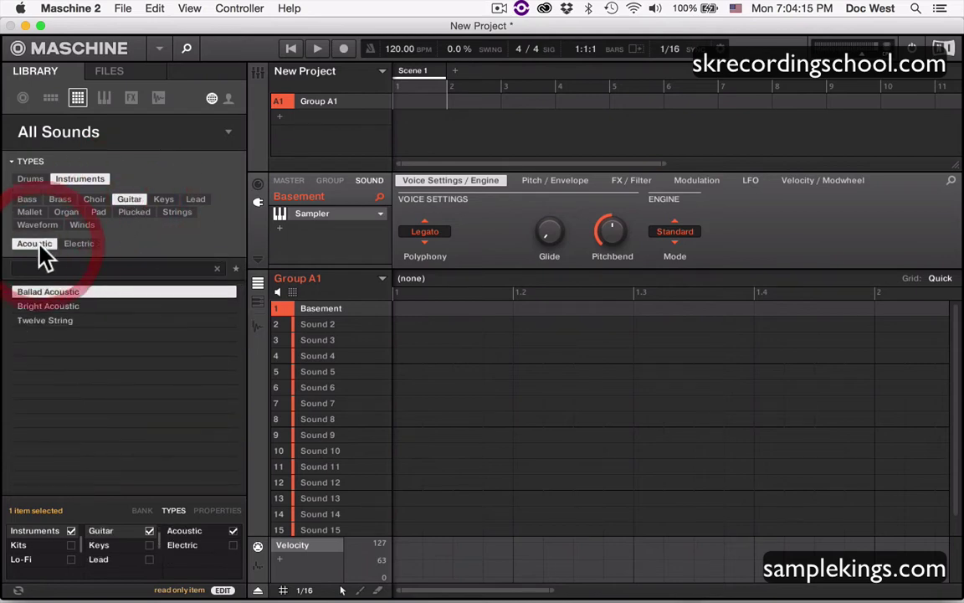
Step: Inspect the tags of Bright Acoustic, Twelve String and Ballad Acoustic in turn
{"action": "left_click", "coordinate": [77, 306]}
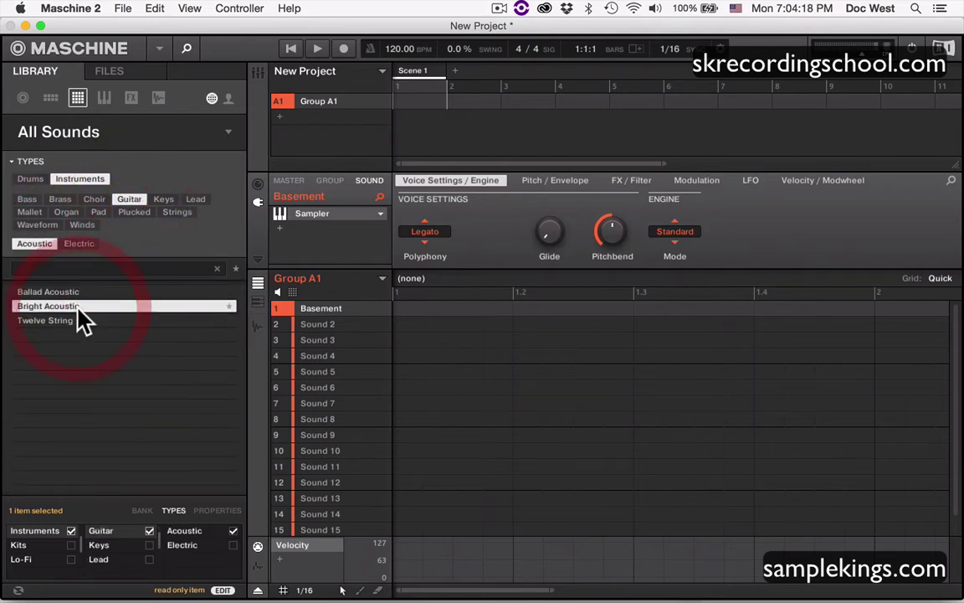
{"action": "left_click", "coordinate": [72, 321]}
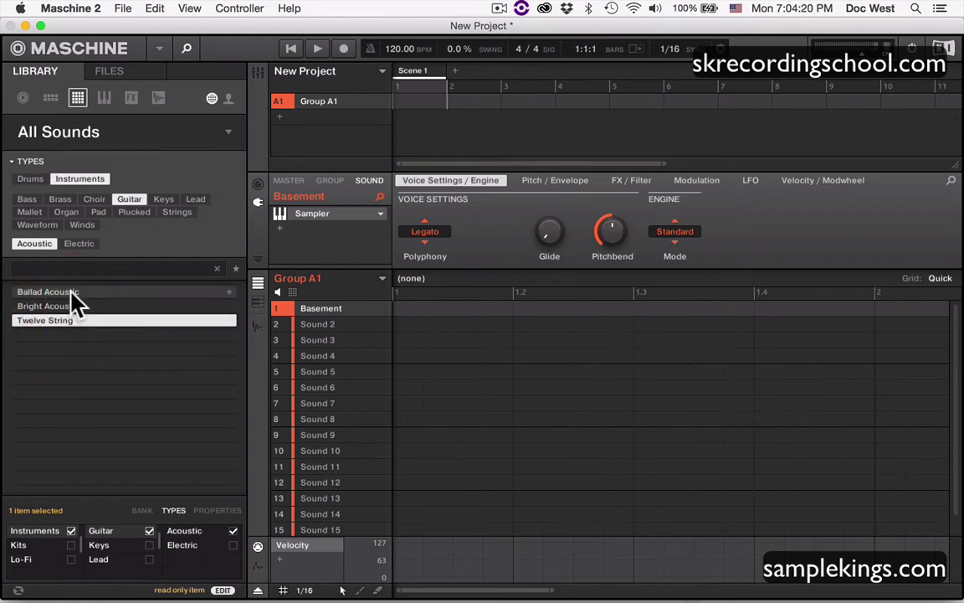
{"action": "left_click", "coordinate": [72, 292]}
{"action": "left_click", "coordinate": [65, 307]}
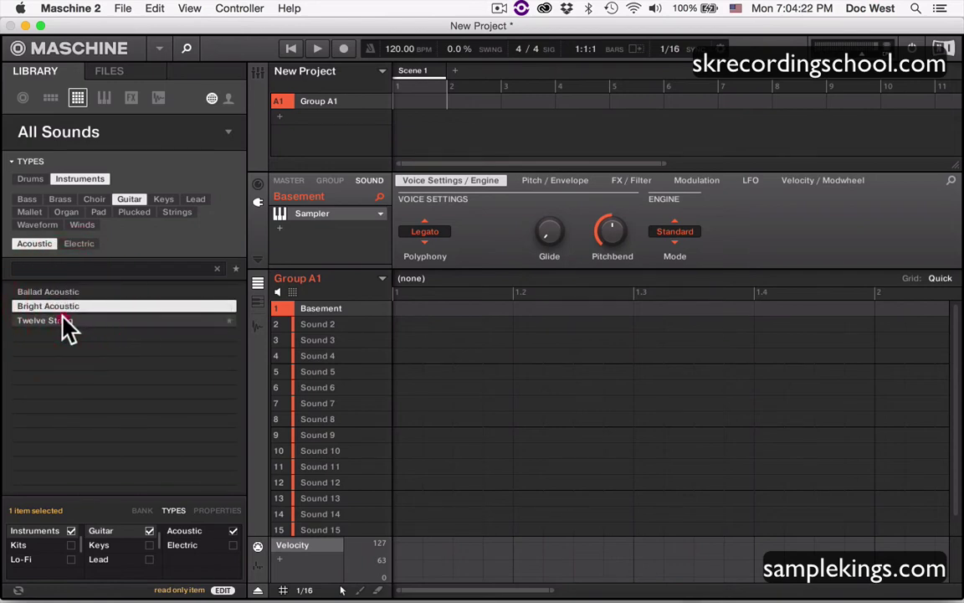
{"action": "left_click", "coordinate": [66, 321]}
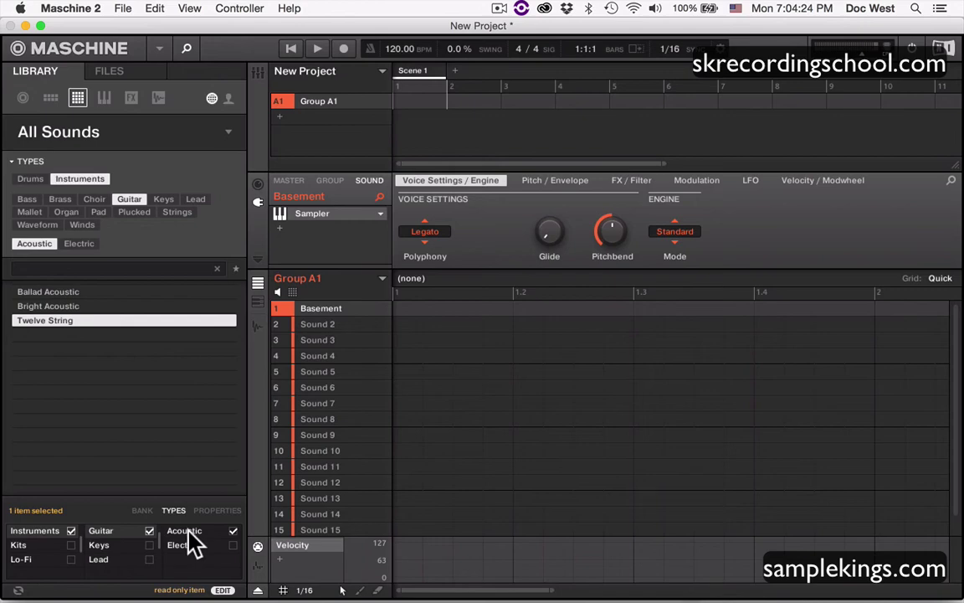
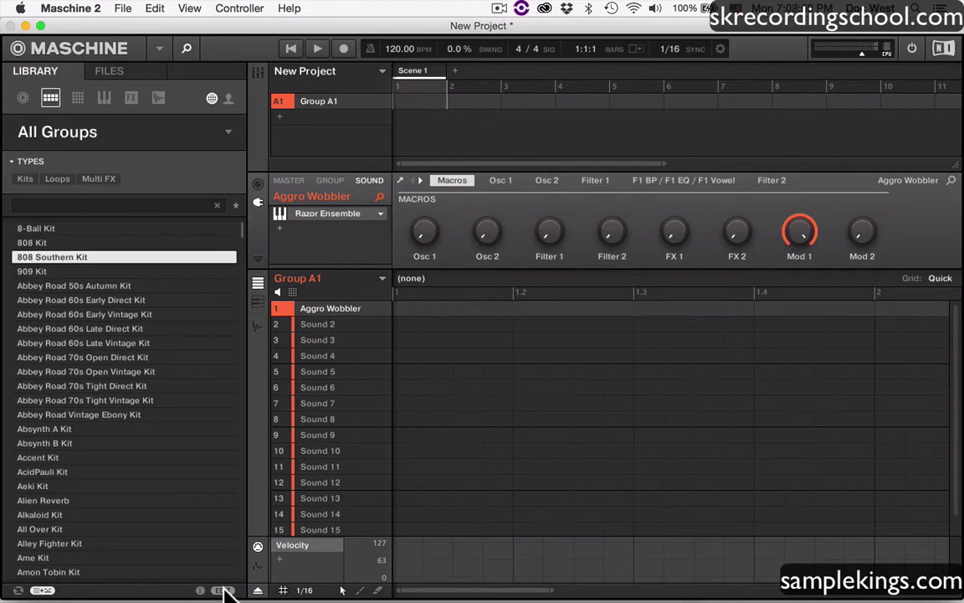
Step: Show the tag attributes and switch the Library to instrument presets, starting from the Bass type
{"action": "left_click", "coordinate": [223, 591]}
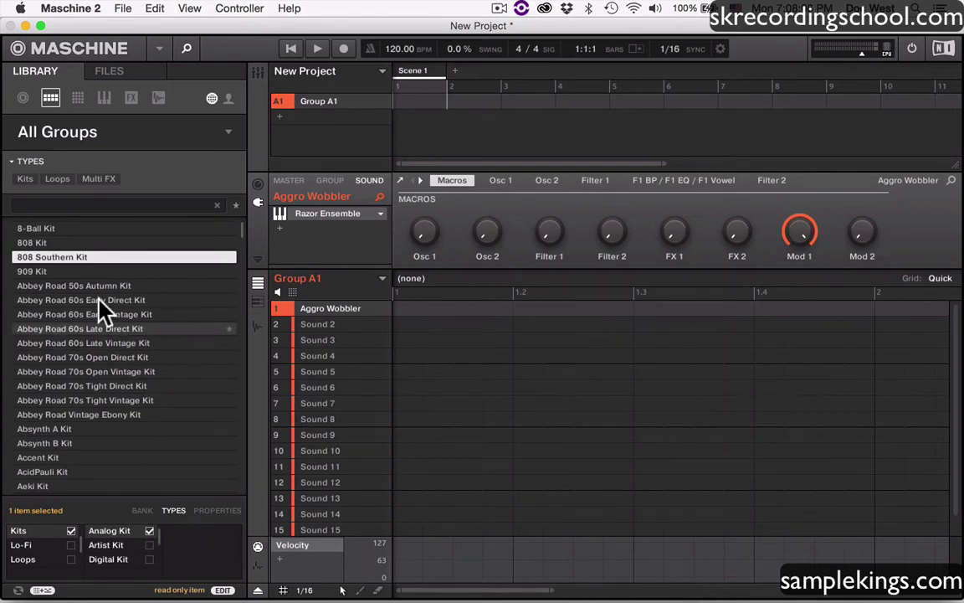
{"action": "left_click", "coordinate": [77, 98]}
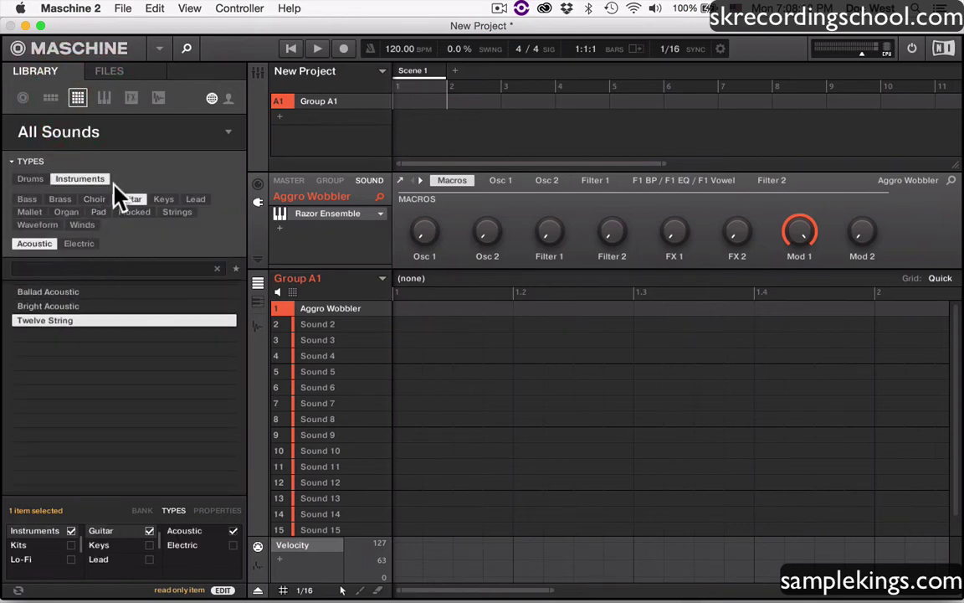
{"action": "left_click", "coordinate": [102, 97]}
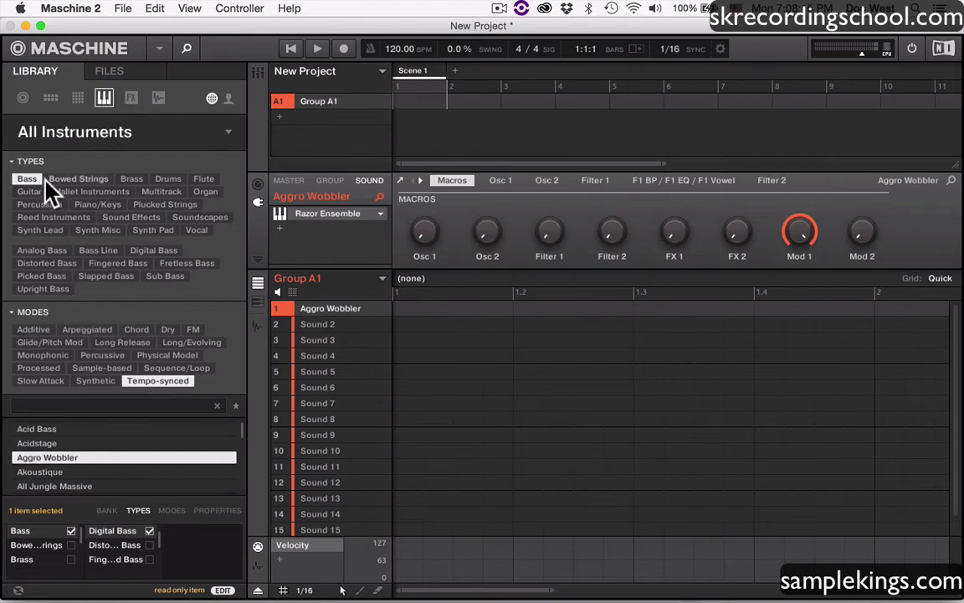
Step: Filter instruments to Analog Bass, trying Chord, Dry and Percussive modes before settling on Processed
{"action": "left_click", "coordinate": [52, 251]}
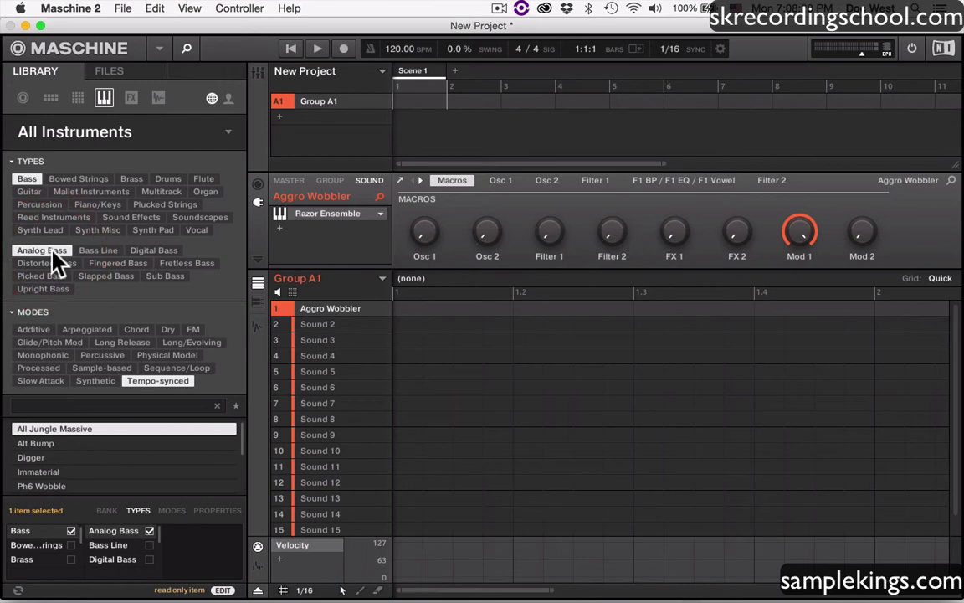
{"action": "left_click", "coordinate": [136, 330]}
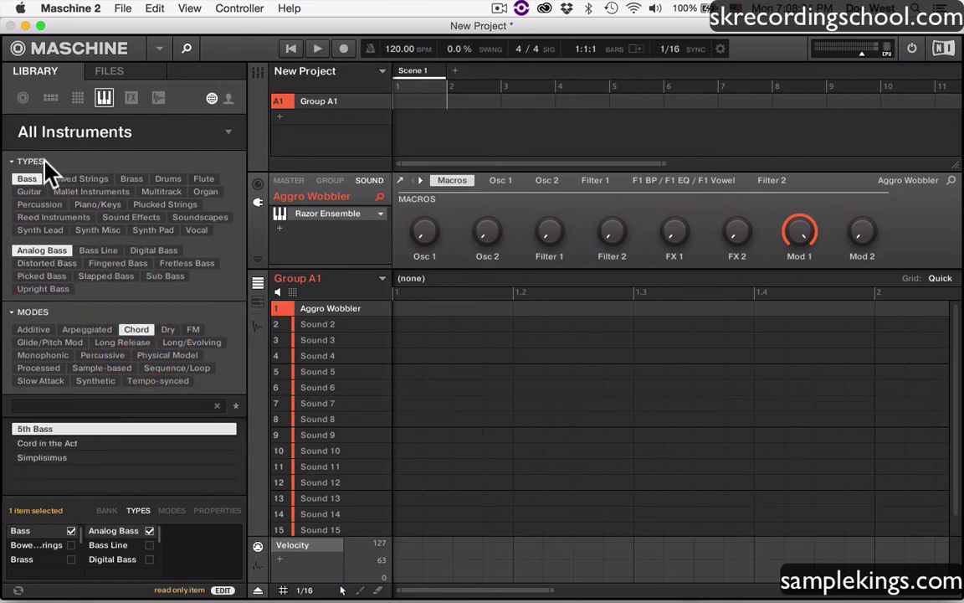
{"action": "left_click", "coordinate": [167, 329]}
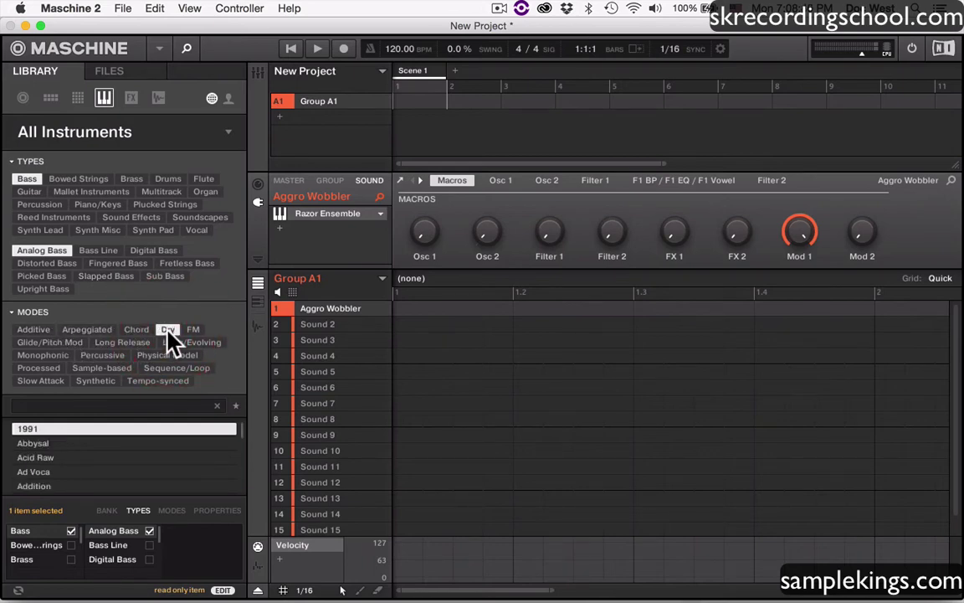
{"action": "left_click", "coordinate": [241, 429]}
{"action": "left_click", "coordinate": [104, 357]}
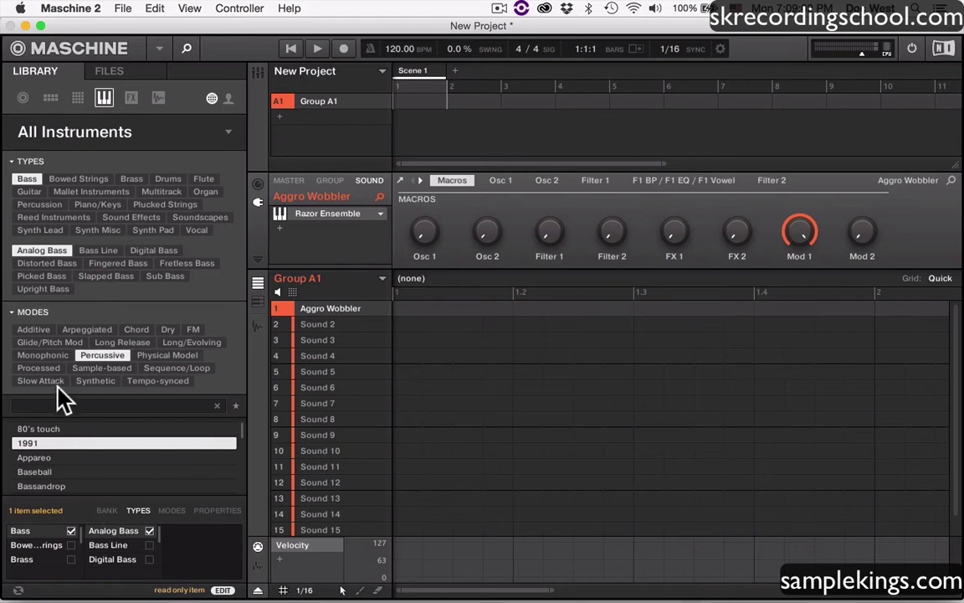
{"action": "left_click", "coordinate": [42, 368]}
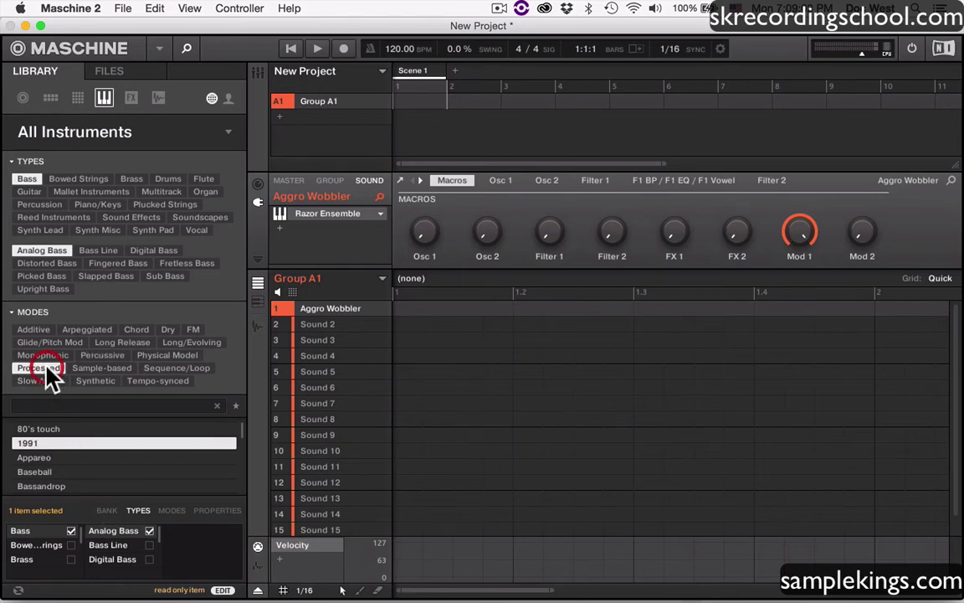
Step: Filter presets to Bass Line, trying the Percussive, FM and Arpeggiated modes
{"action": "left_click", "coordinate": [105, 250]}
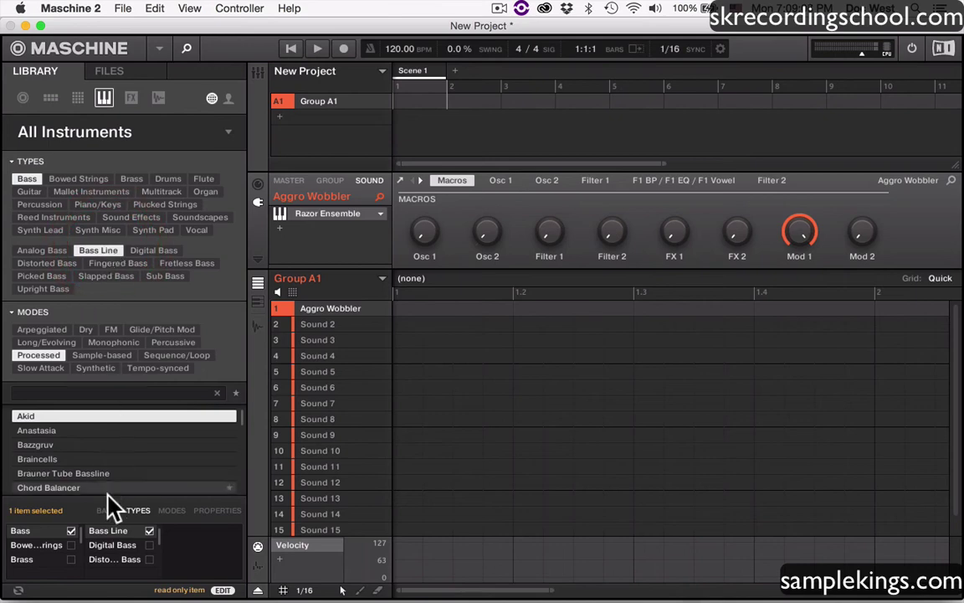
{"action": "left_click", "coordinate": [171, 342]}
{"action": "left_click", "coordinate": [165, 340]}
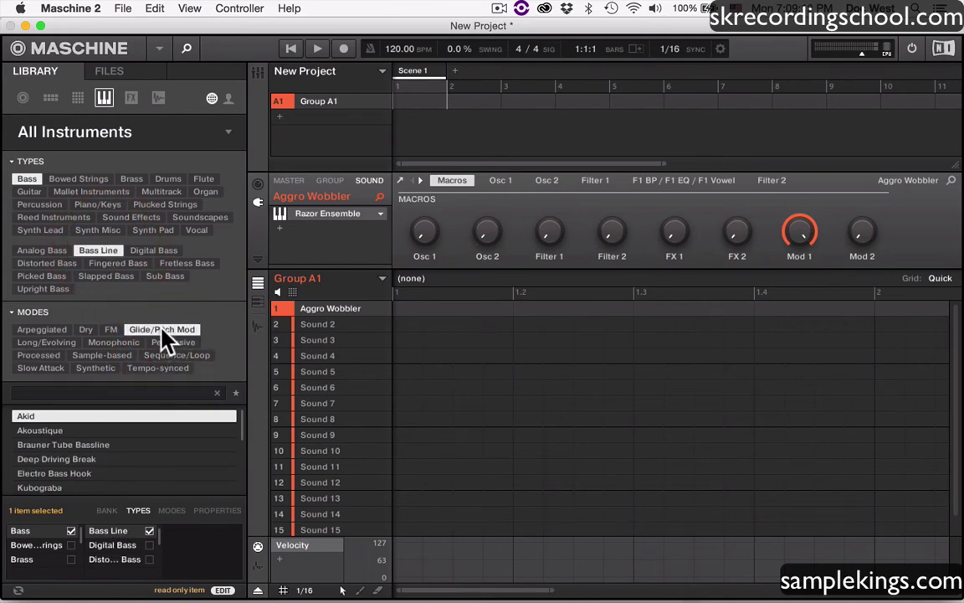
{"action": "left_click", "coordinate": [109, 329]}
{"action": "left_click", "coordinate": [62, 330]}
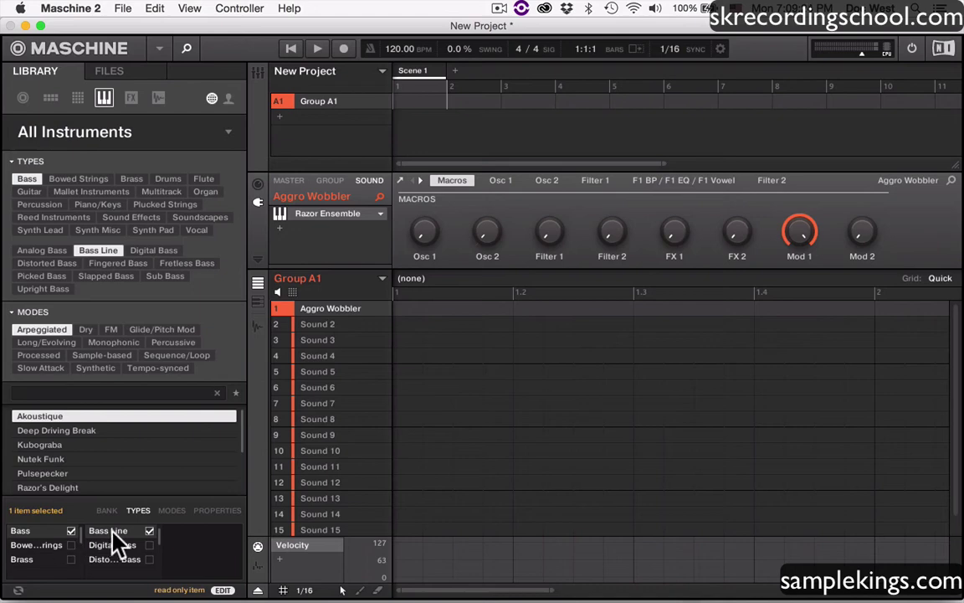
Step: Try Fingered Bass in FM mode with the Bass attribute, then browse all effect presets
{"action": "left_click", "coordinate": [124, 266]}
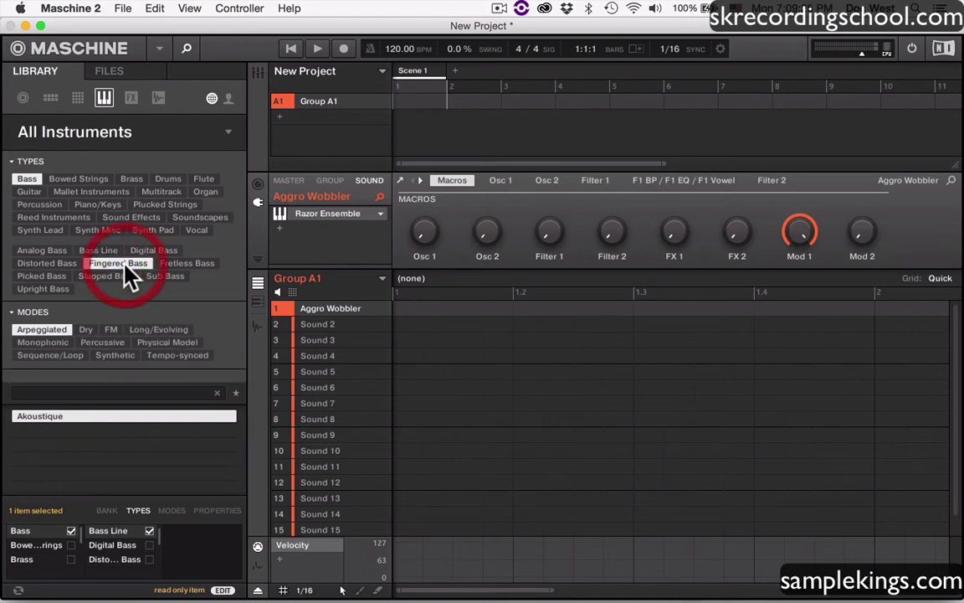
{"action": "left_click", "coordinate": [110, 330]}
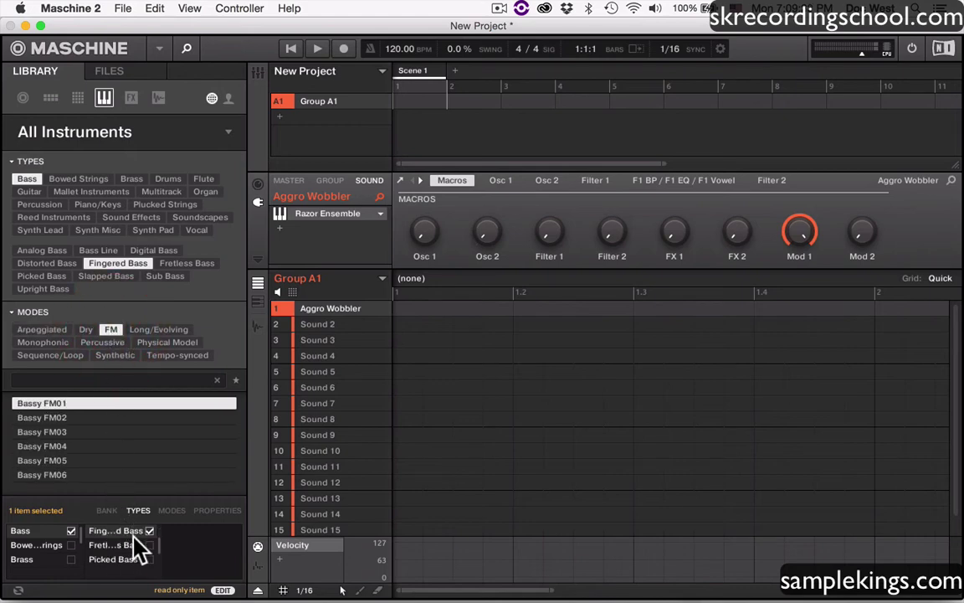
{"action": "left_click", "coordinate": [70, 530]}
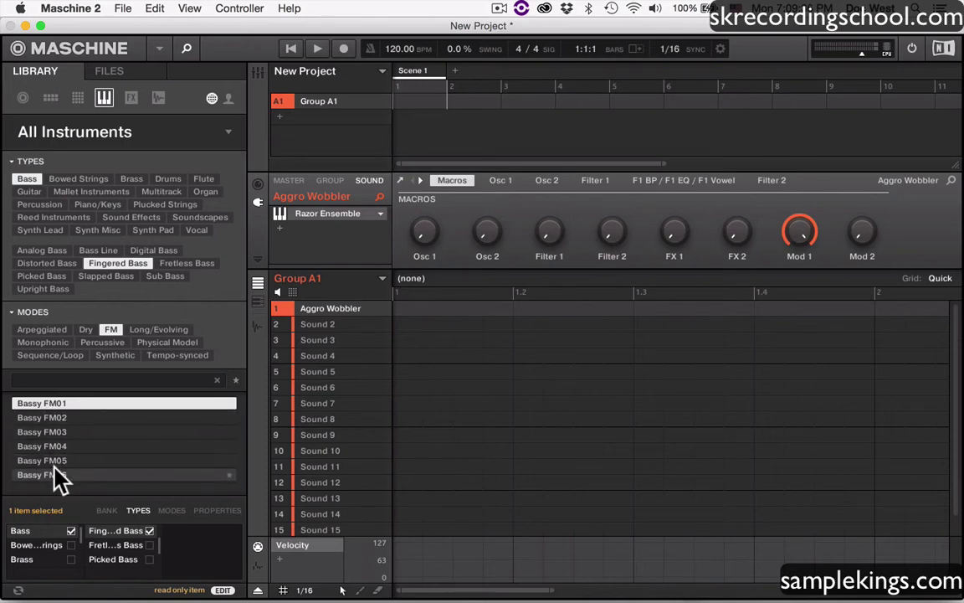
{"action": "left_click", "coordinate": [131, 98]}
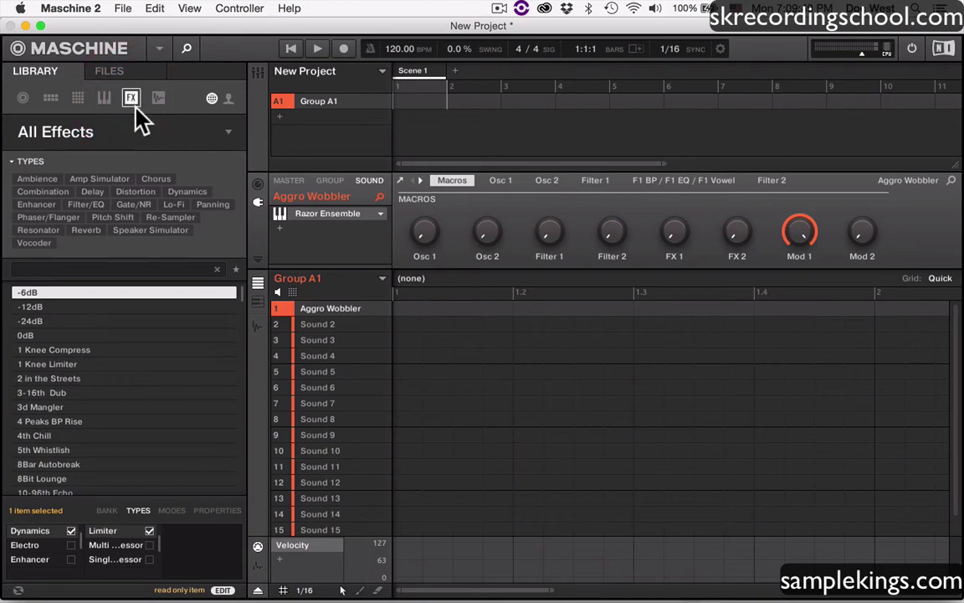
Step: Filter effects through Ambience to Chorus, ending on the Multi Stage Chorus sub-tag
{"action": "left_click", "coordinate": [46, 181]}
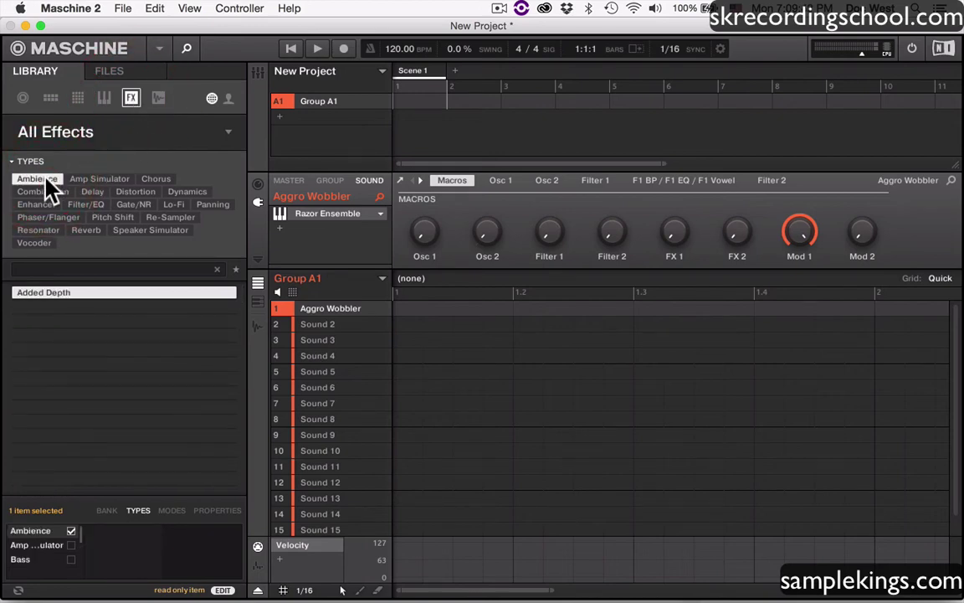
{"action": "left_click", "coordinate": [156, 179]}
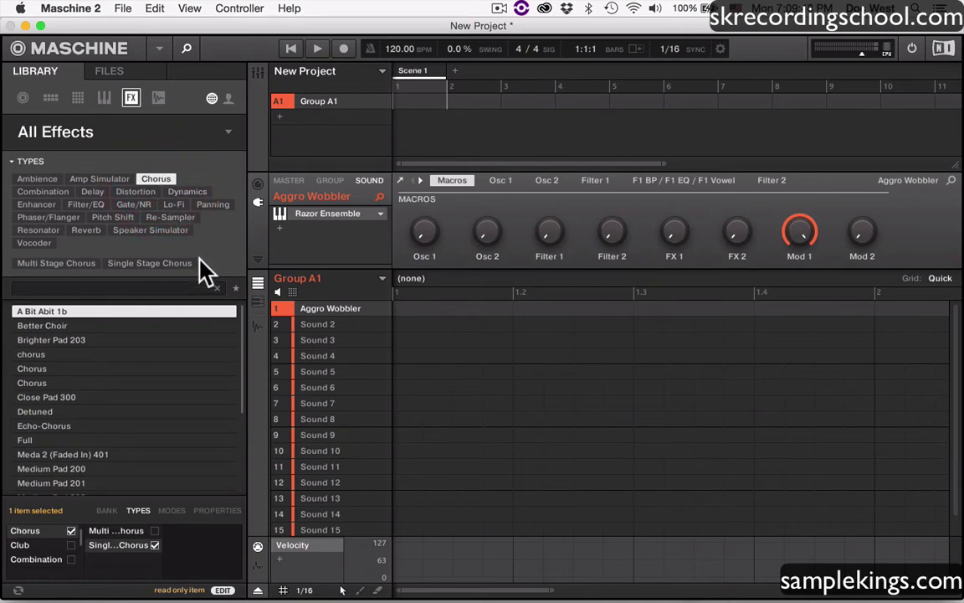
{"action": "left_click", "coordinate": [148, 266]}
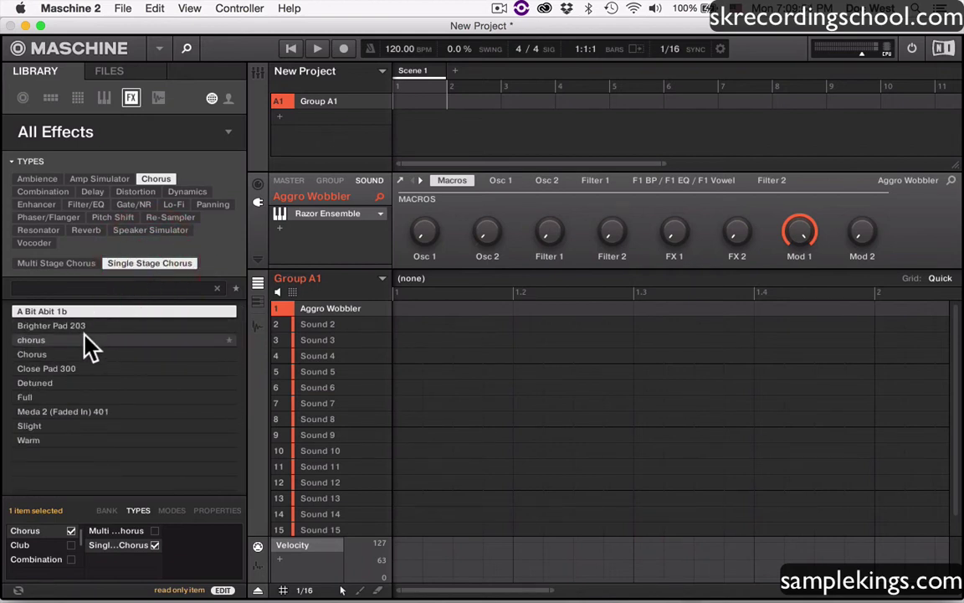
{"action": "left_click", "coordinate": [60, 264]}
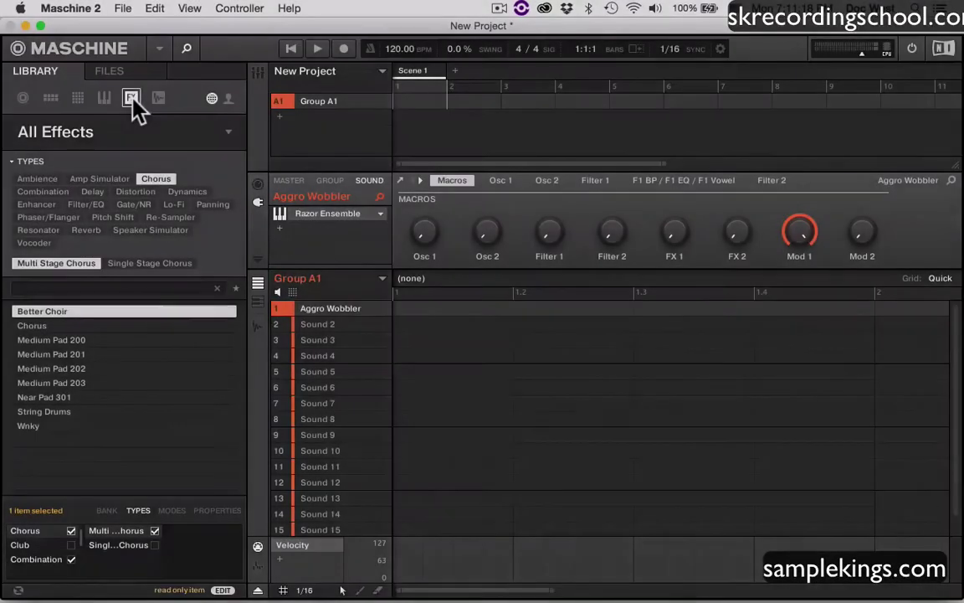
Step: Browse All Samples in the Library and filter them to the Drums type
{"action": "left_click", "coordinate": [157, 98]}
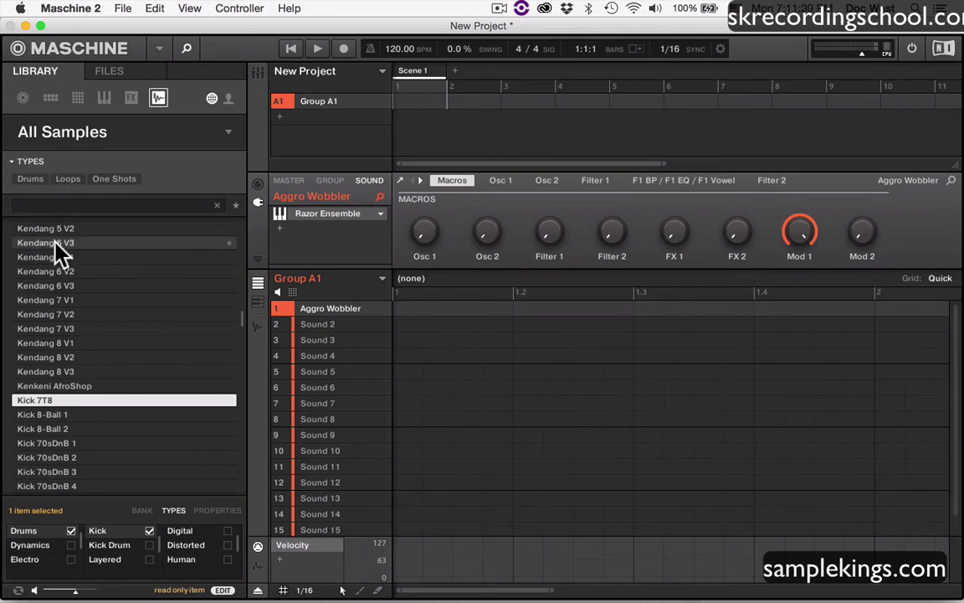
{"action": "scroll", "coordinate": [54, 249], "scroll_direction": "down", "scroll_amount": 10}
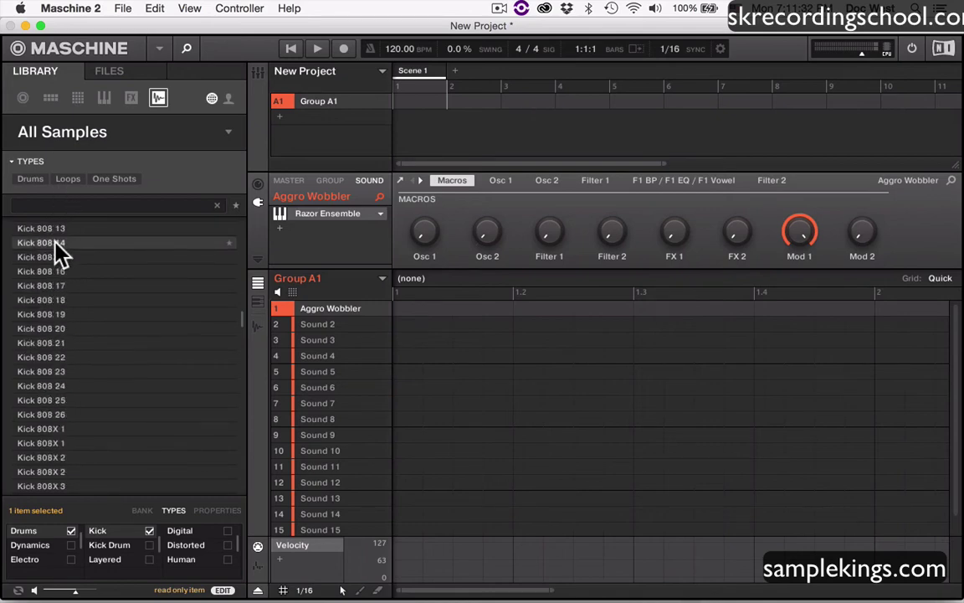
{"action": "scroll", "coordinate": [54, 243], "scroll_direction": "up", "scroll_amount": 5}
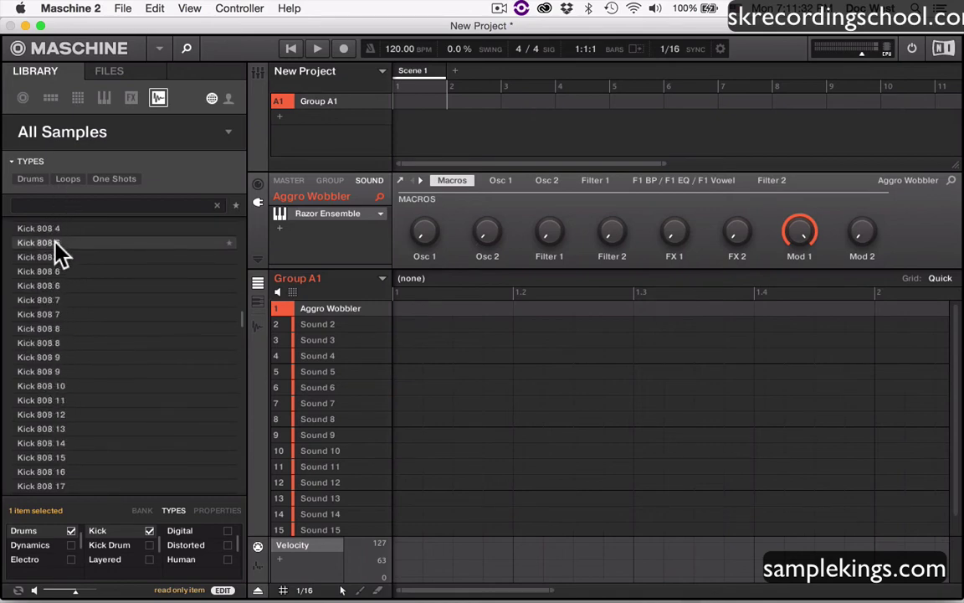
{"action": "left_click", "coordinate": [30, 178]}
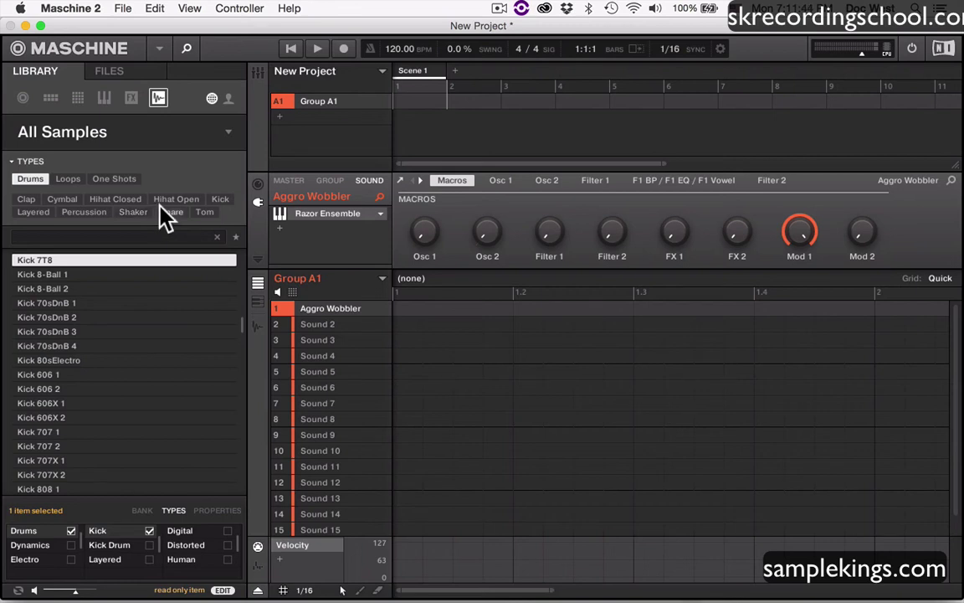
Step: Narrow the drum samples to Clap with the Snap sub-type
{"action": "left_click", "coordinate": [26, 200]}
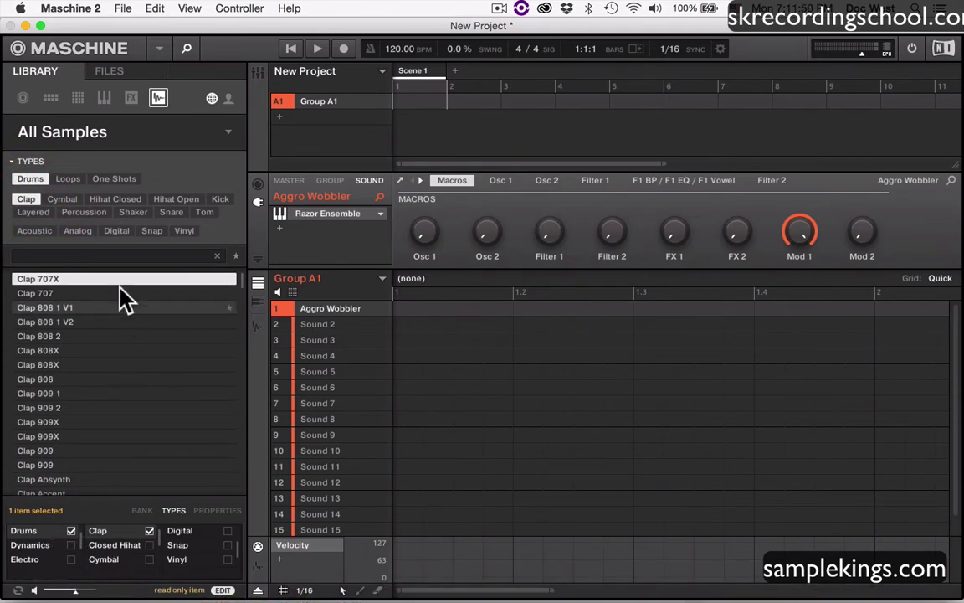
{"action": "left_click", "coordinate": [114, 230]}
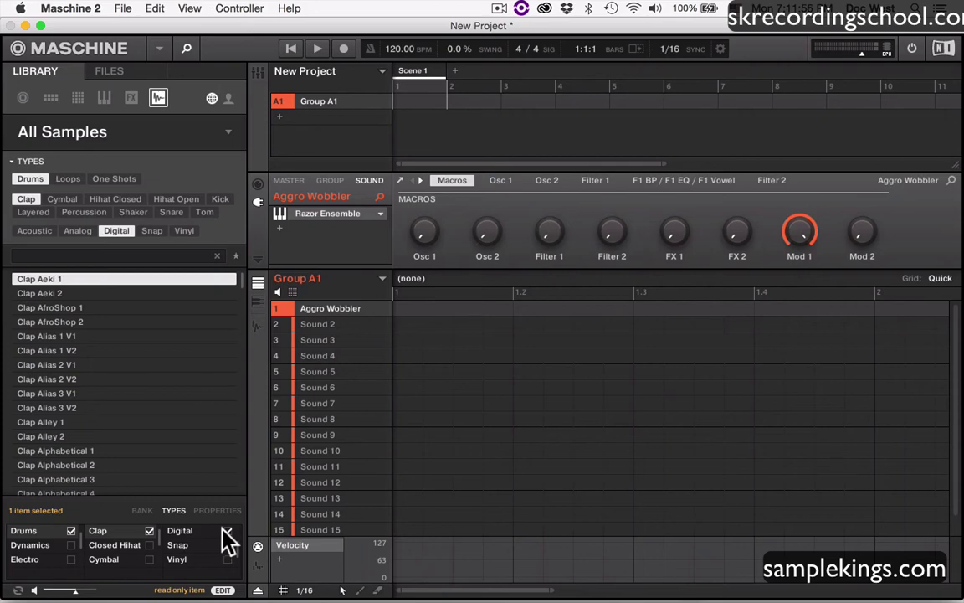
{"action": "left_click", "coordinate": [150, 232]}
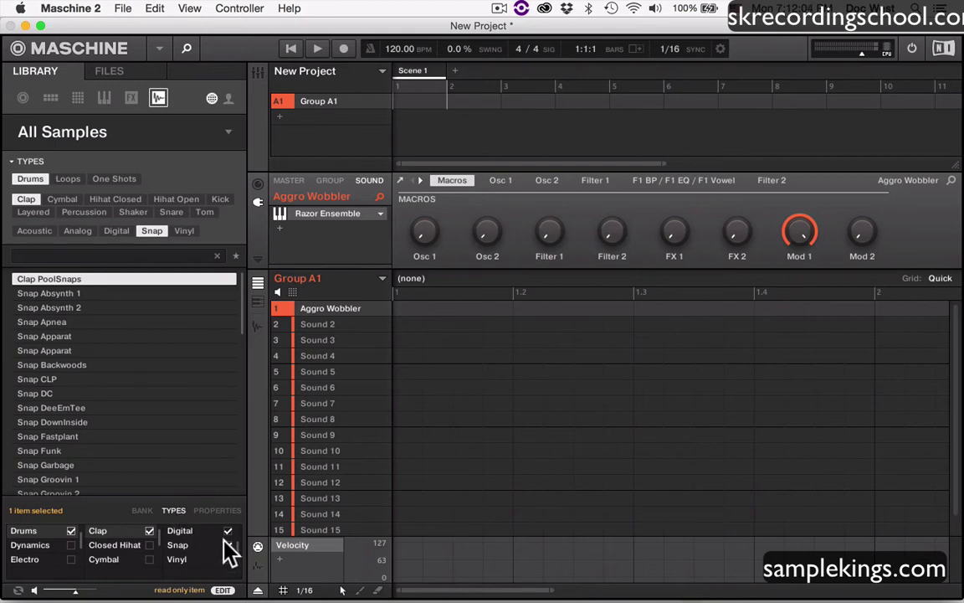
Step: Preview Snap clap samples: Absynth 2, Apparat, CLP, DownInside and Backwoods
{"action": "left_click", "coordinate": [80, 307]}
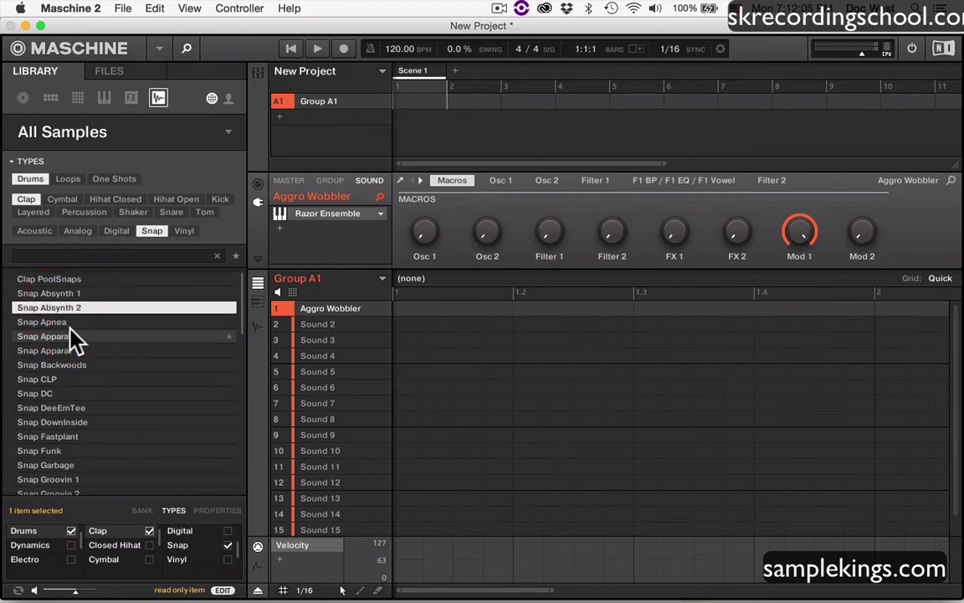
{"action": "left_click", "coordinate": [71, 335]}
{"action": "left_click", "coordinate": [65, 351]}
{"action": "left_click", "coordinate": [64, 381]}
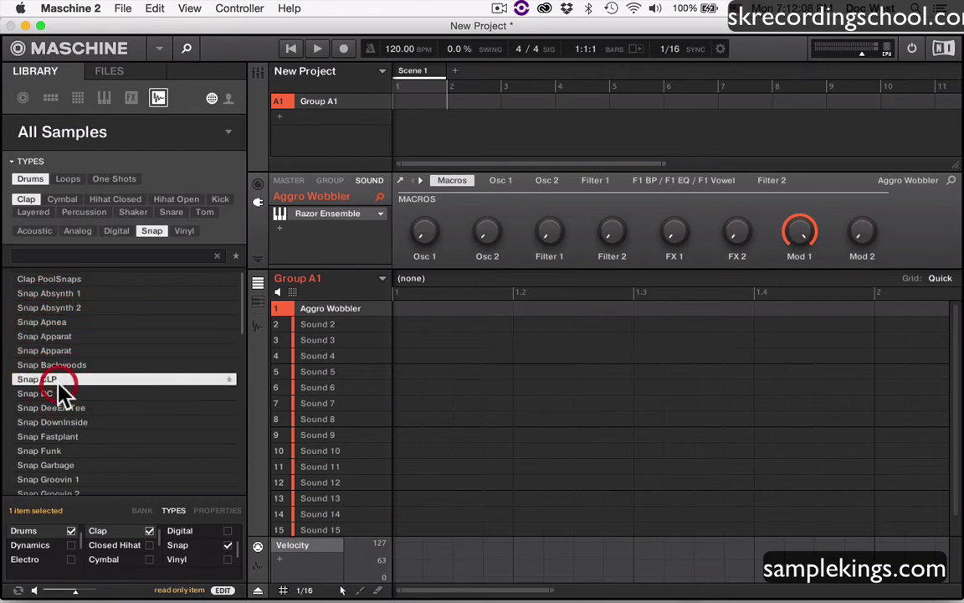
{"action": "left_click", "coordinate": [60, 422]}
{"action": "left_click", "coordinate": [48, 366]}
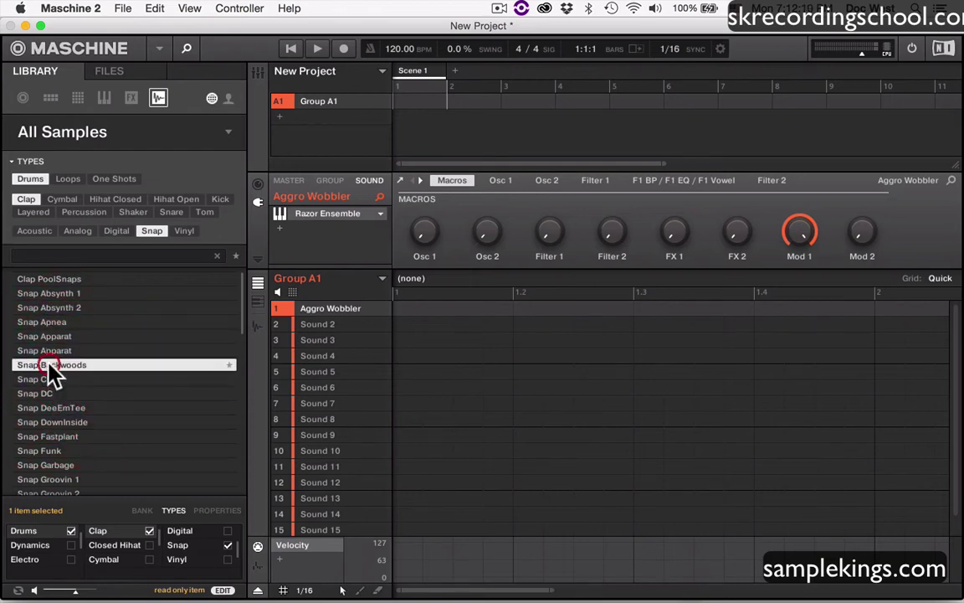
{"action": "left_click", "coordinate": [48, 336]}
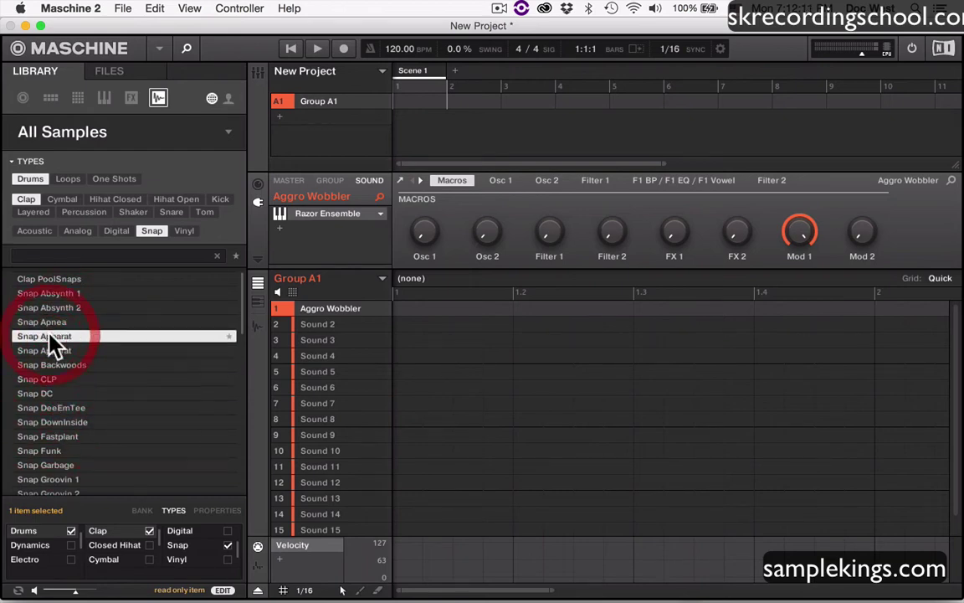
Step: Filter drums to China cymbals, preview China Gong V1 and V4, then switch to user content
{"action": "left_click", "coordinate": [66, 200]}
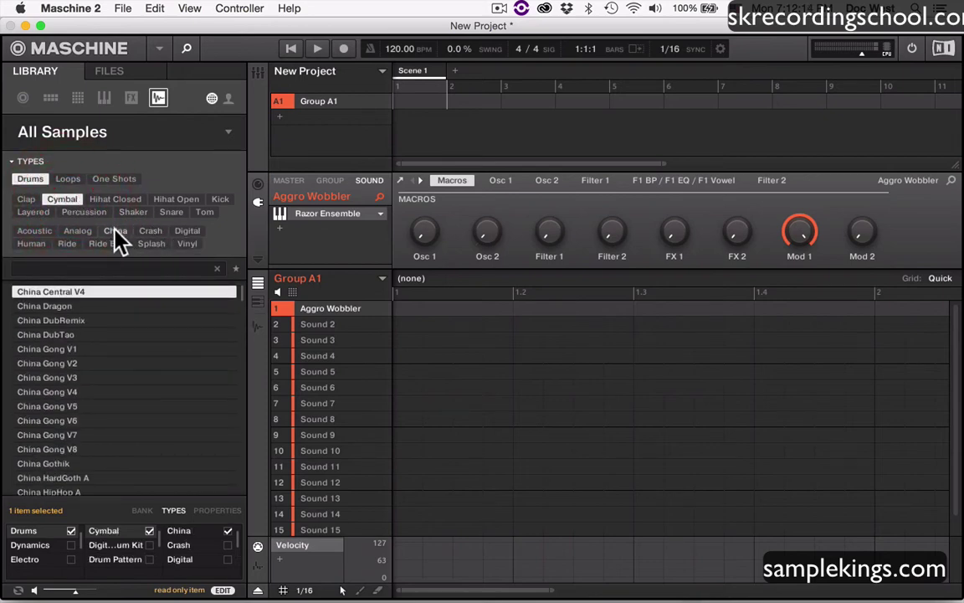
{"action": "left_click", "coordinate": [116, 231]}
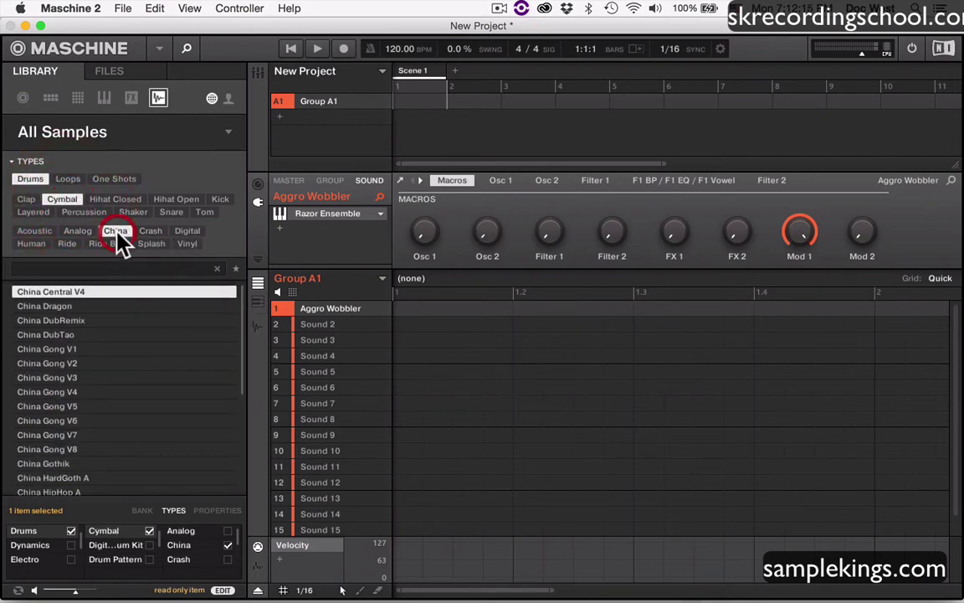
{"action": "left_click", "coordinate": [67, 348]}
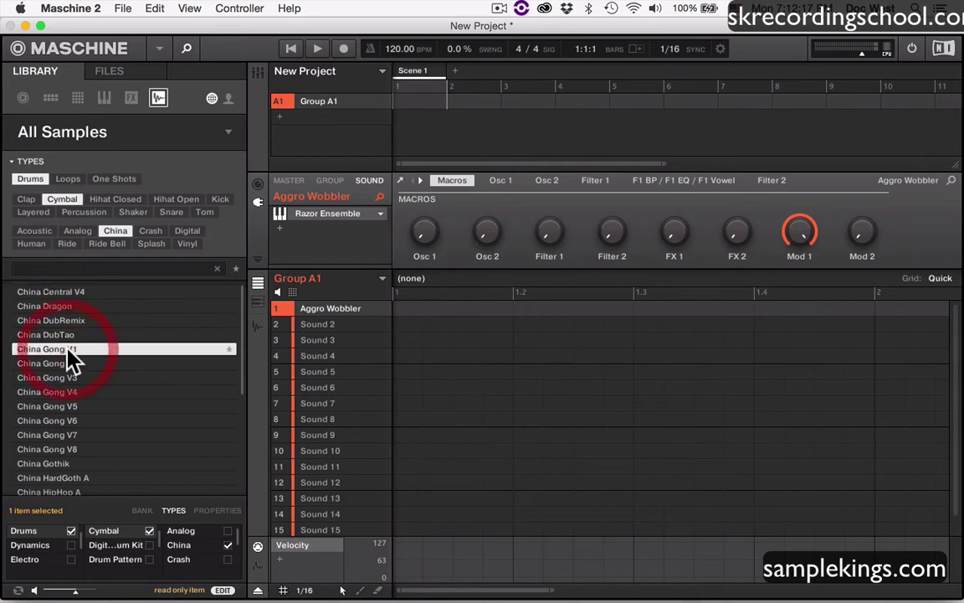
{"action": "left_click", "coordinate": [56, 391]}
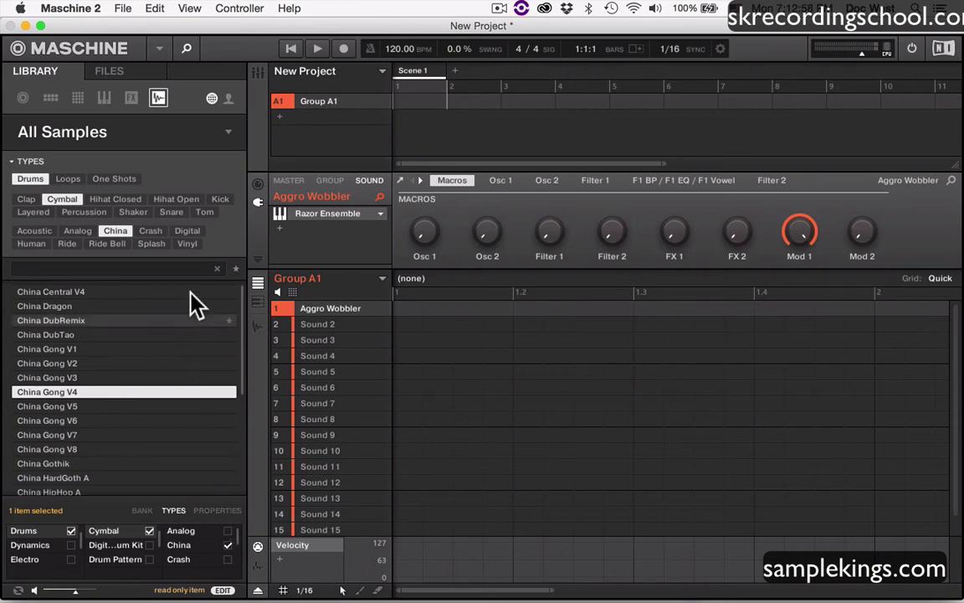
{"action": "left_click", "coordinate": [228, 98]}
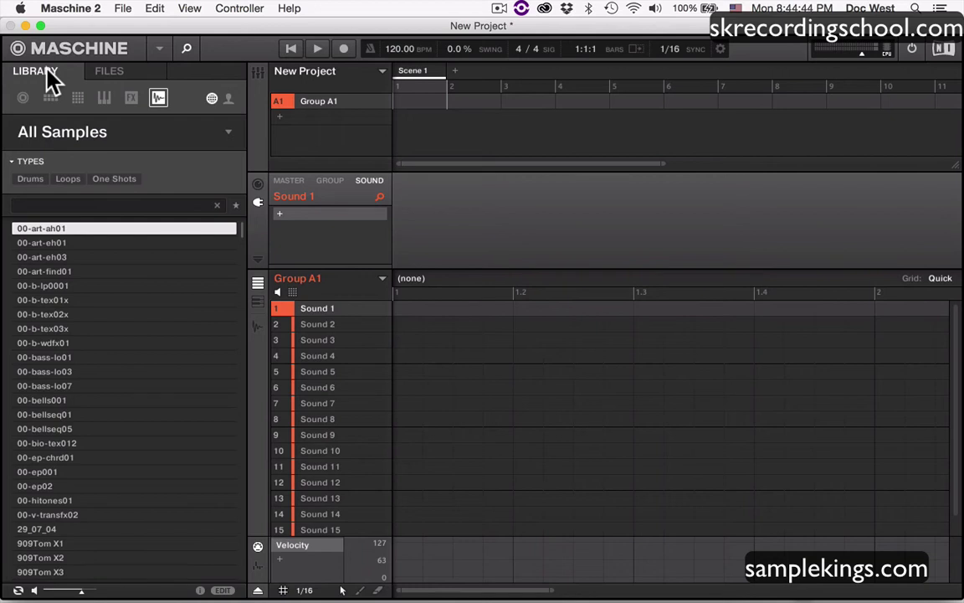
{"action": "left_click", "coordinate": [22, 98]}
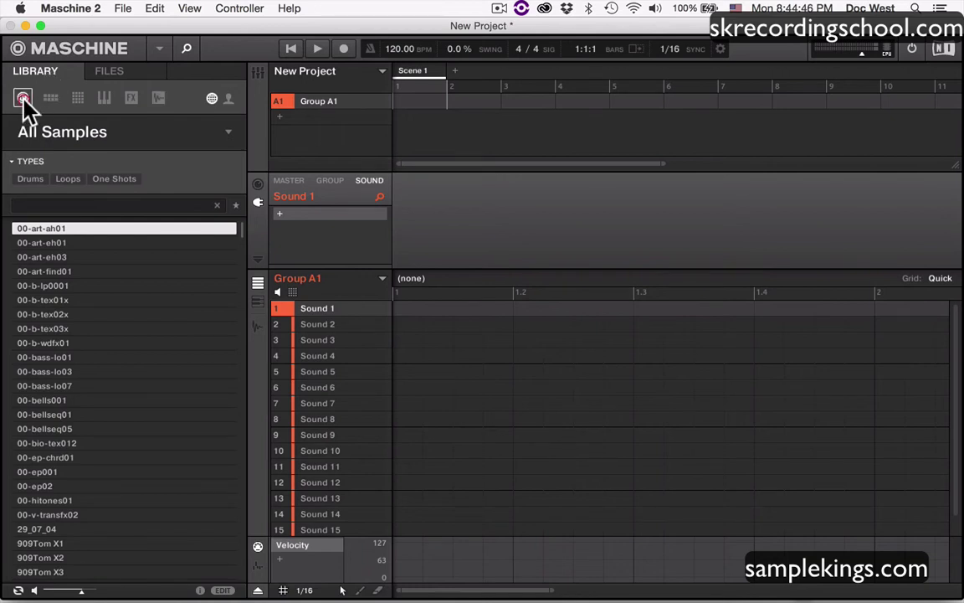
{"action": "left_click", "coordinate": [49, 98]}
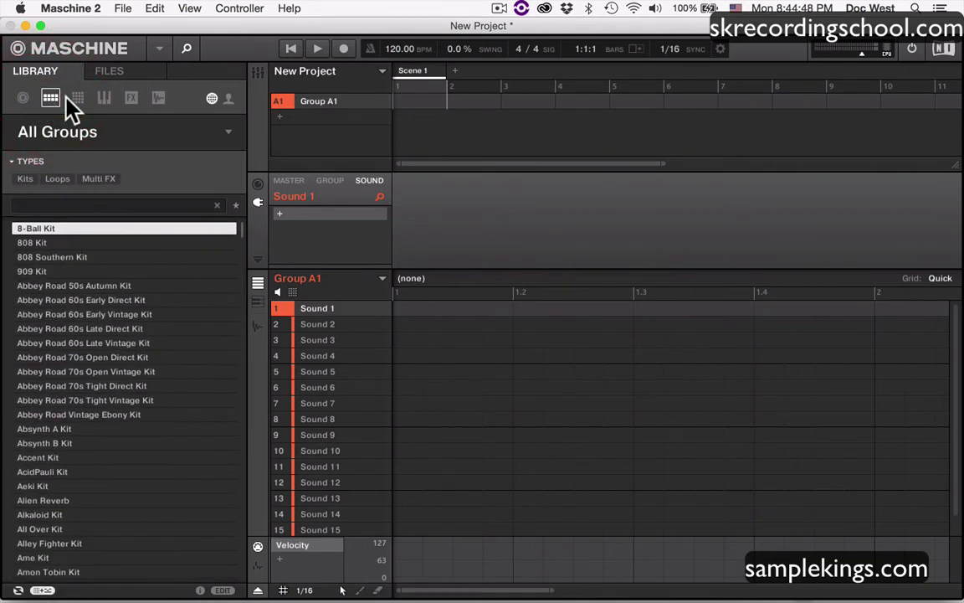
{"action": "left_click", "coordinate": [78, 98]}
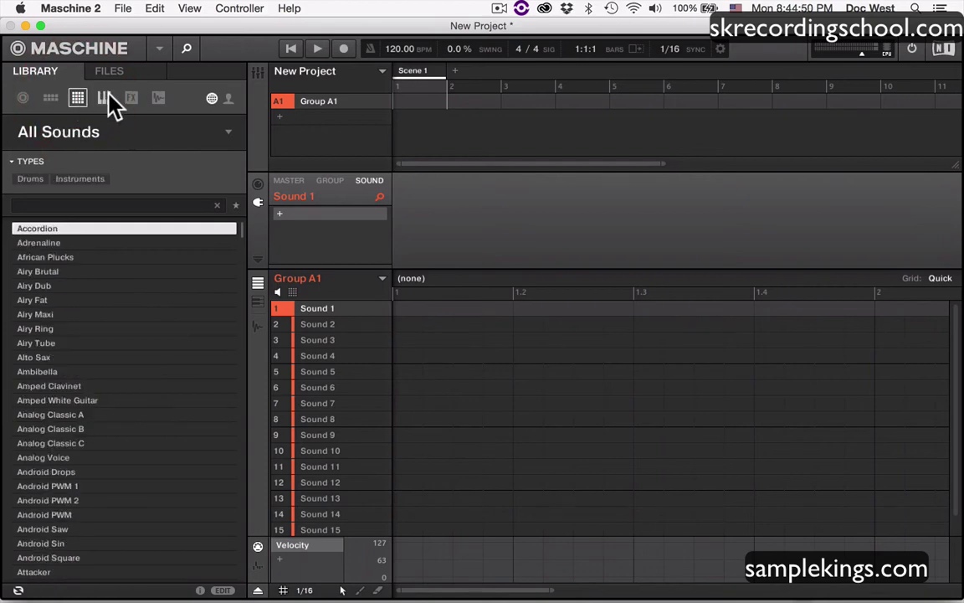
{"action": "left_click", "coordinate": [103, 98]}
{"action": "left_click", "coordinate": [131, 98]}
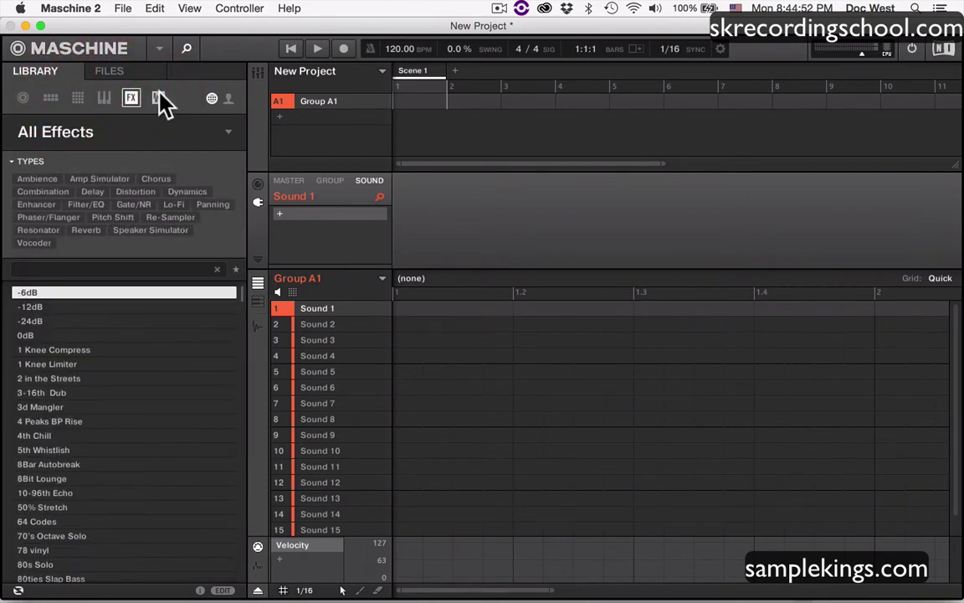
{"action": "left_click", "coordinate": [158, 98]}
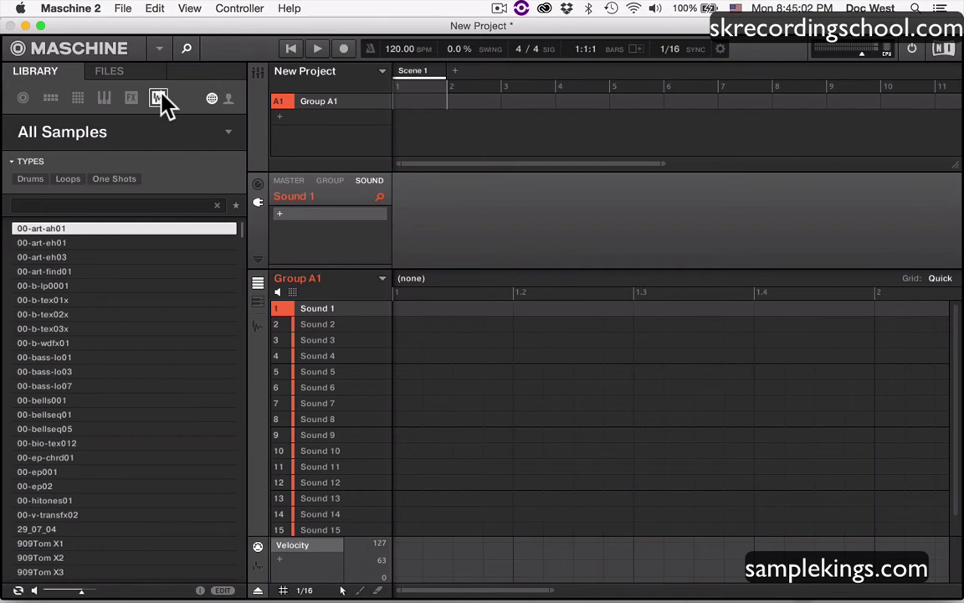
Step: Check user projects, groups, sounds, instruments and effects, ending on the user samples list
{"action": "left_click", "coordinate": [231, 98]}
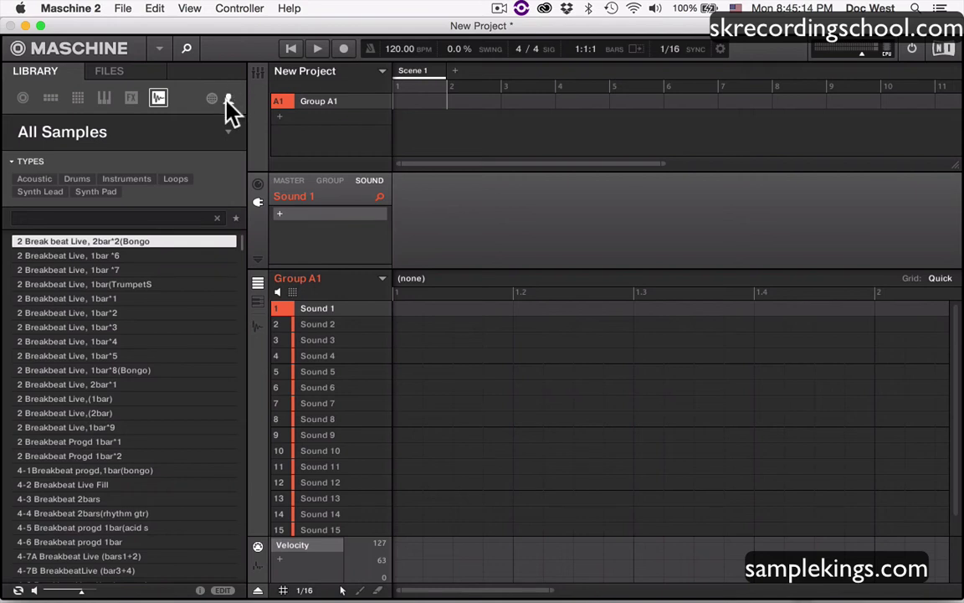
{"action": "left_click", "coordinate": [22, 100]}
{"action": "left_click", "coordinate": [49, 98]}
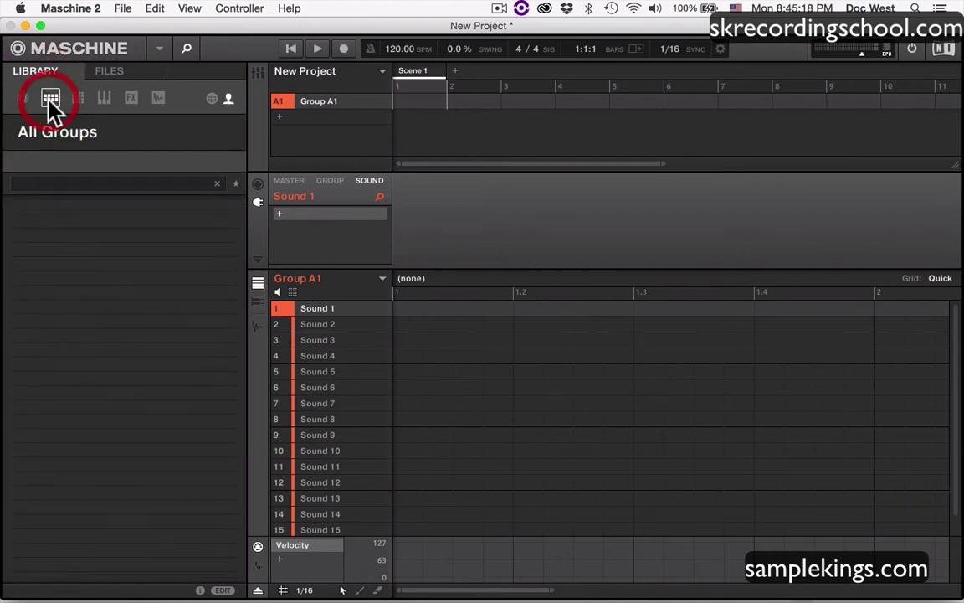
{"action": "left_click", "coordinate": [78, 99]}
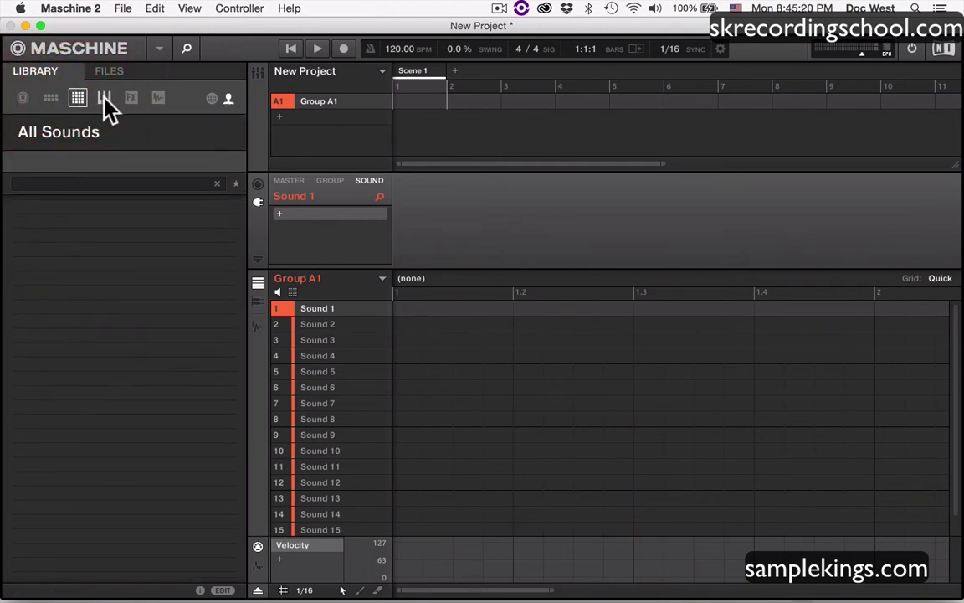
{"action": "left_click", "coordinate": [104, 98]}
{"action": "left_click", "coordinate": [132, 98]}
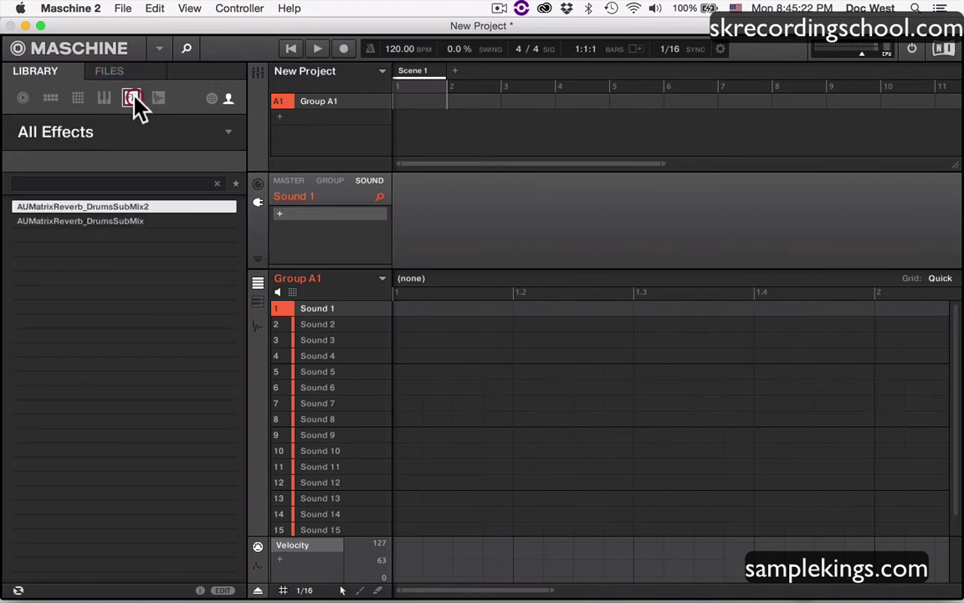
{"action": "left_click", "coordinate": [155, 98]}
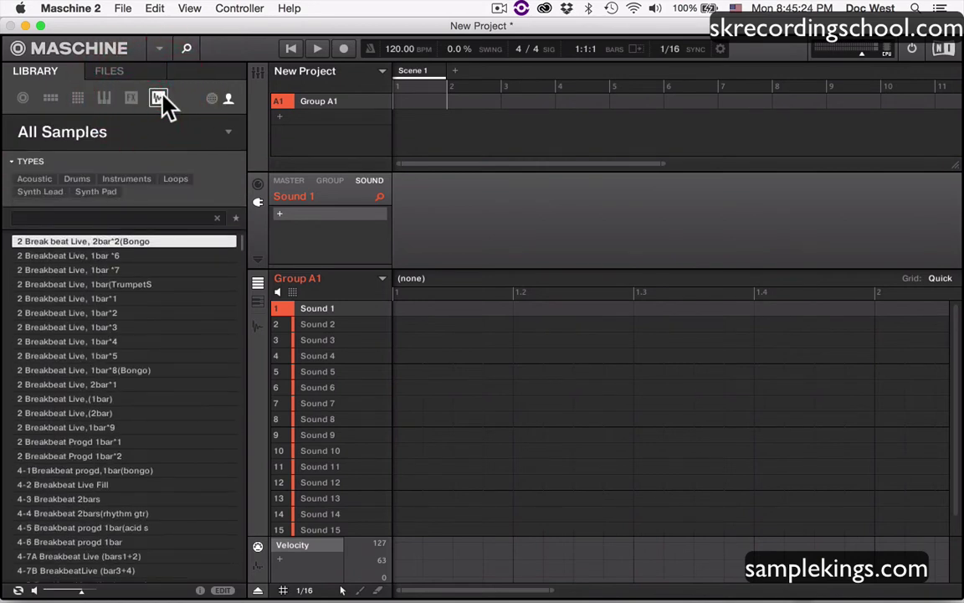
Step: In the Files browser, back out of AKAI Vol.0 and open MPC Full Collection's MPC2000XL_DRUMS folder
{"action": "left_click", "coordinate": [109, 72]}
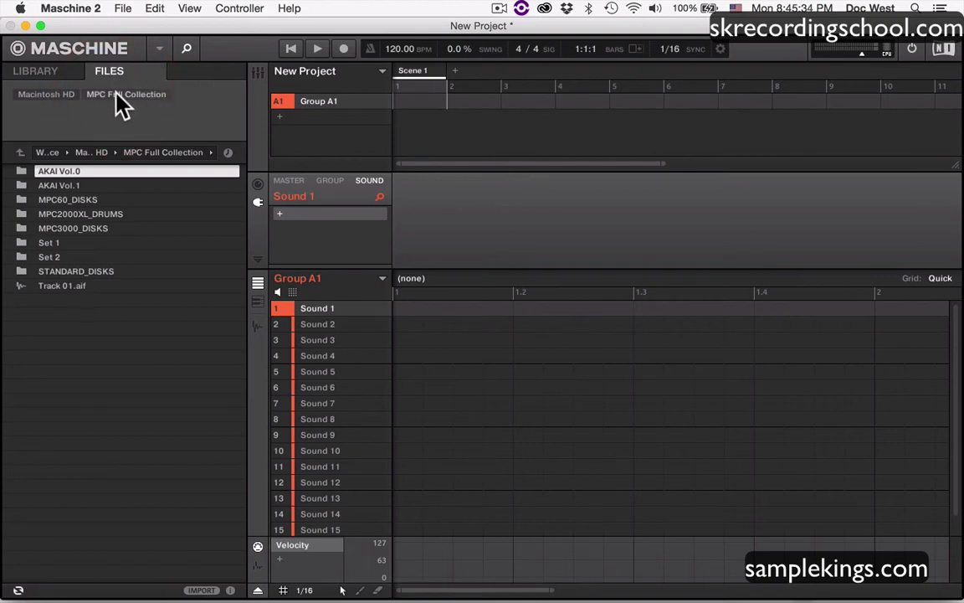
{"action": "double_click", "coordinate": [24, 170]}
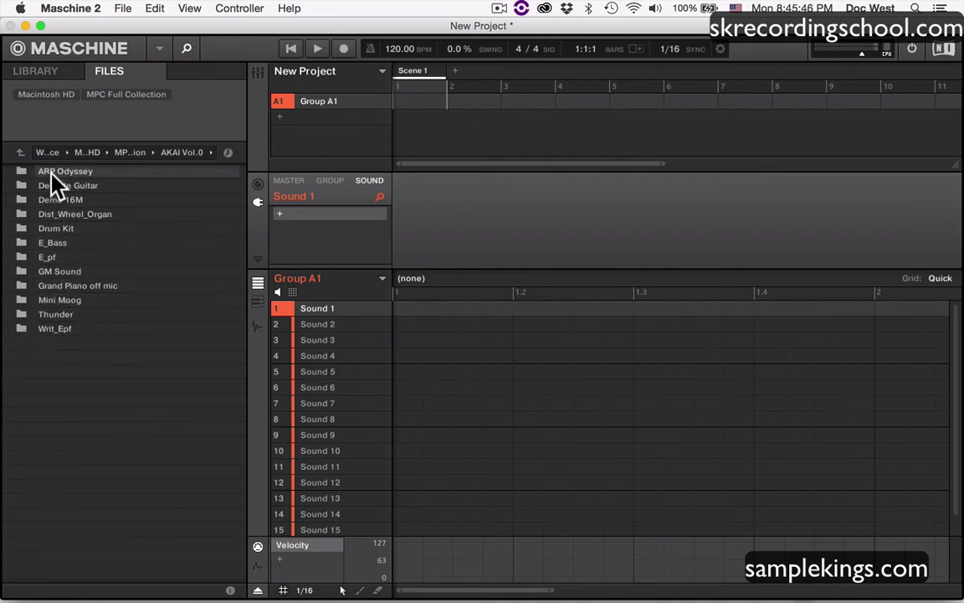
{"action": "left_click", "coordinate": [20, 153]}
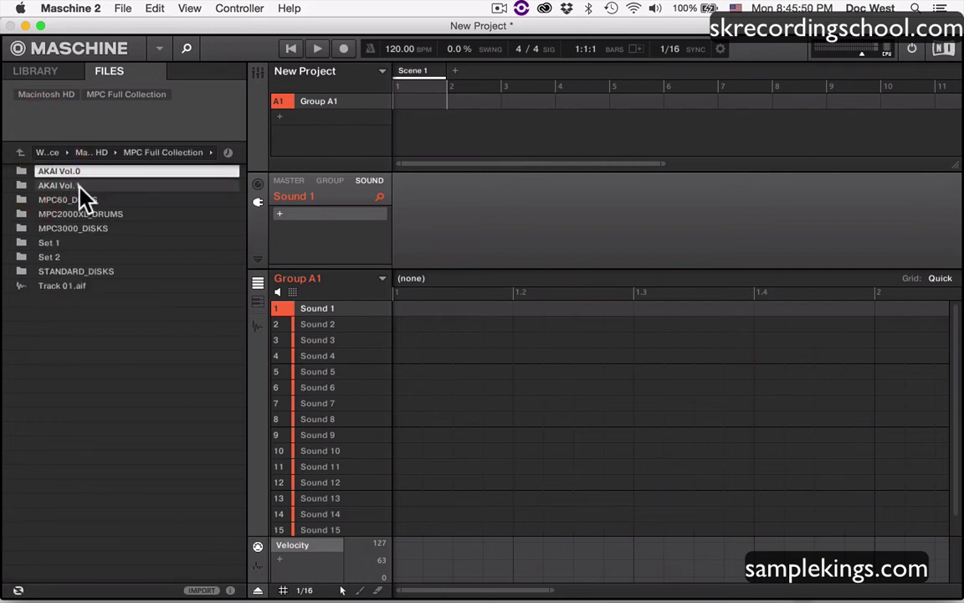
{"action": "double_click", "coordinate": [25, 214]}
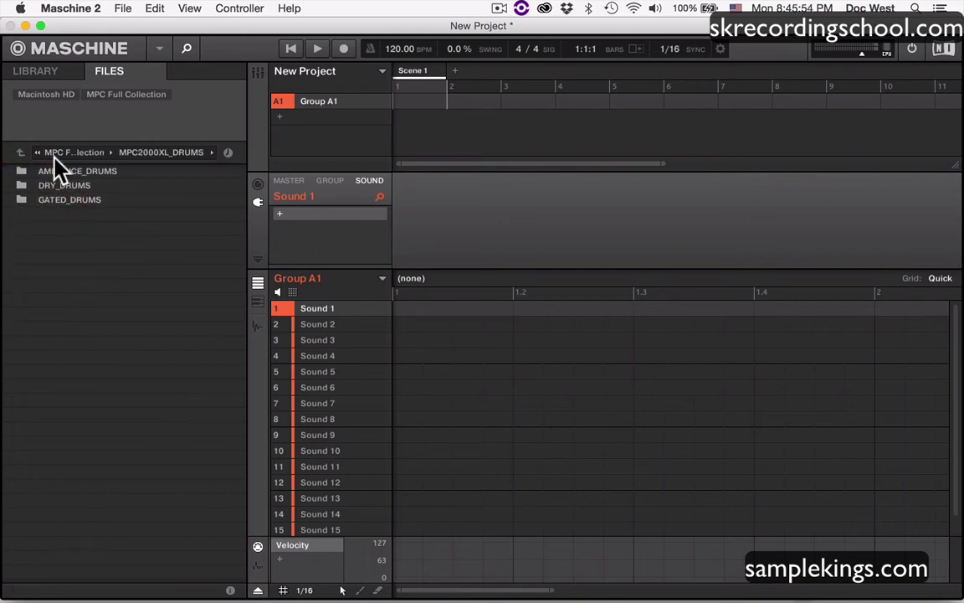
Step: Open DRY_DRUMS, load CM_HAT_CL_1.WAV then ACST17CUP1.WAV onto Sound 1, then clear it
{"action": "double_click", "coordinate": [56, 185]}
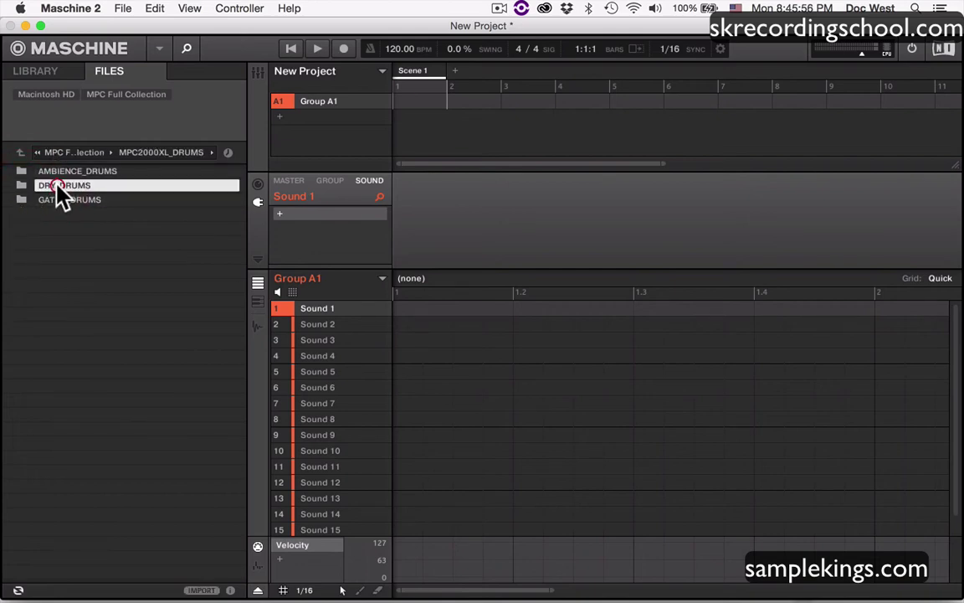
{"action": "double_click", "coordinate": [70, 257]}
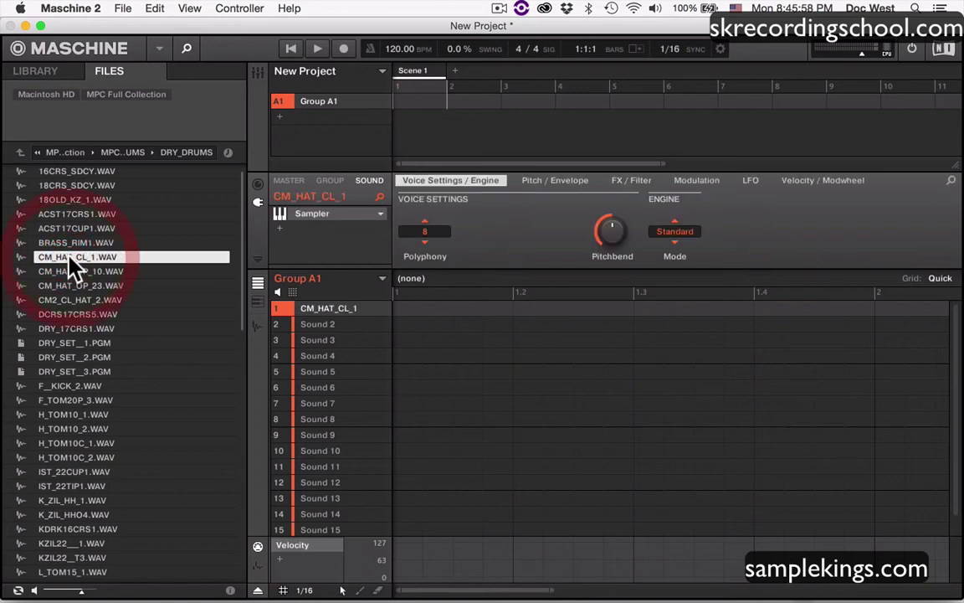
{"action": "double_click", "coordinate": [68, 228]}
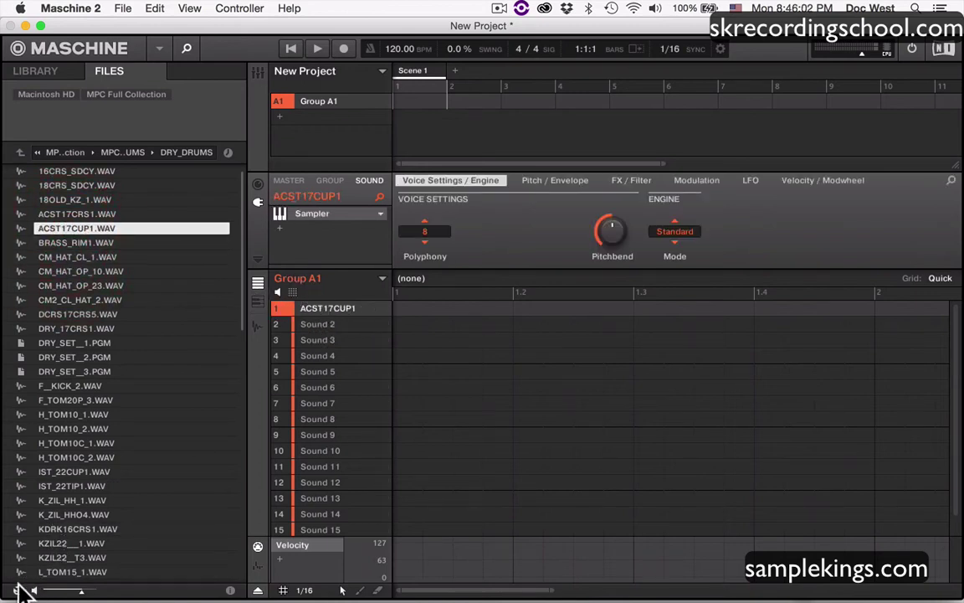
{"action": "right_click", "coordinate": [305, 309]}
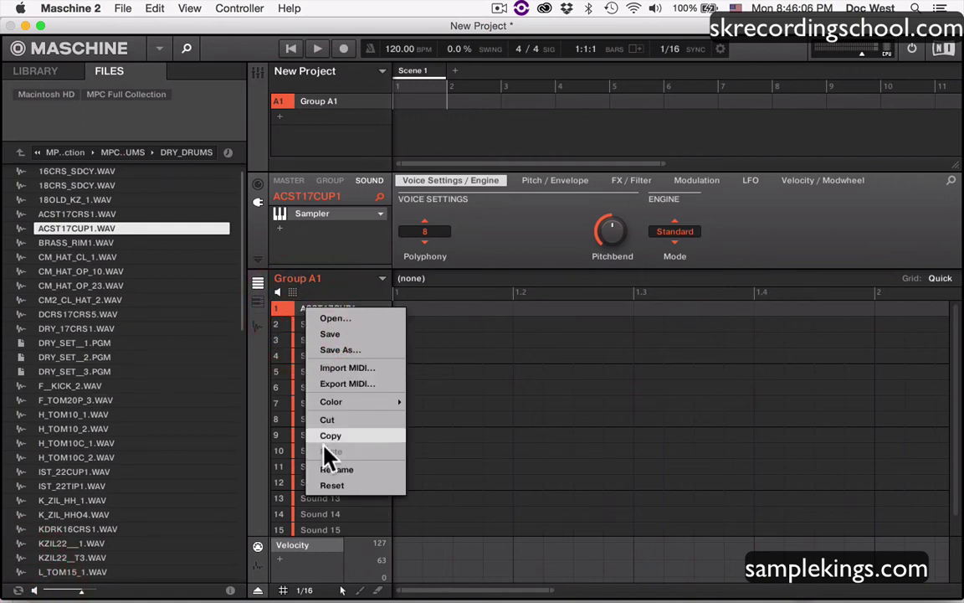
{"action": "left_click", "coordinate": [333, 486]}
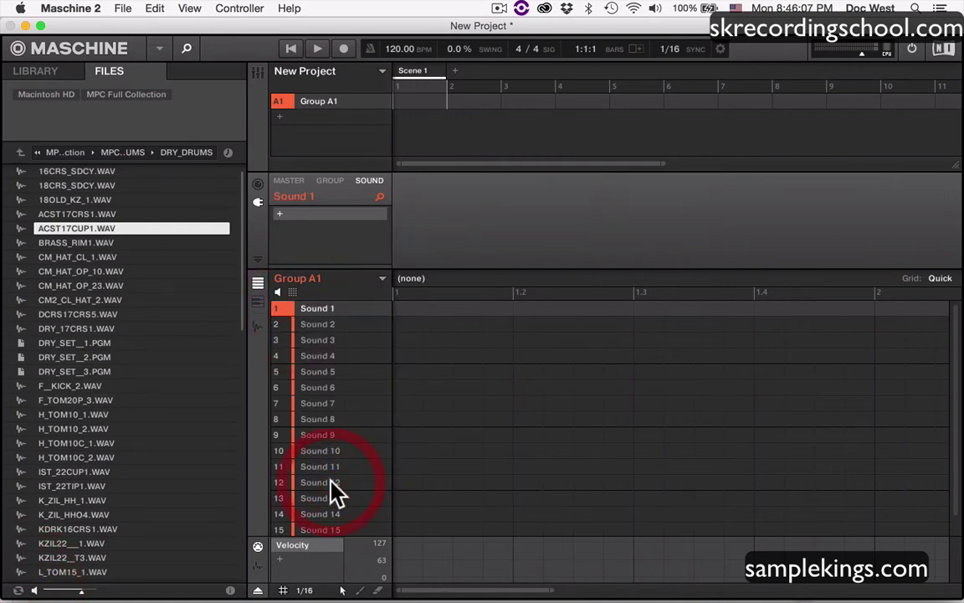
Step: Preview 16CRS_SDCY, 18CRS_SDCY, ACST17CUP1 and CM_HAT_OP_10 WAVs, then select DRY_SET__1.PGM
{"action": "left_click", "coordinate": [63, 170]}
{"action": "left_click", "coordinate": [67, 186]}
{"action": "left_click", "coordinate": [67, 228]}
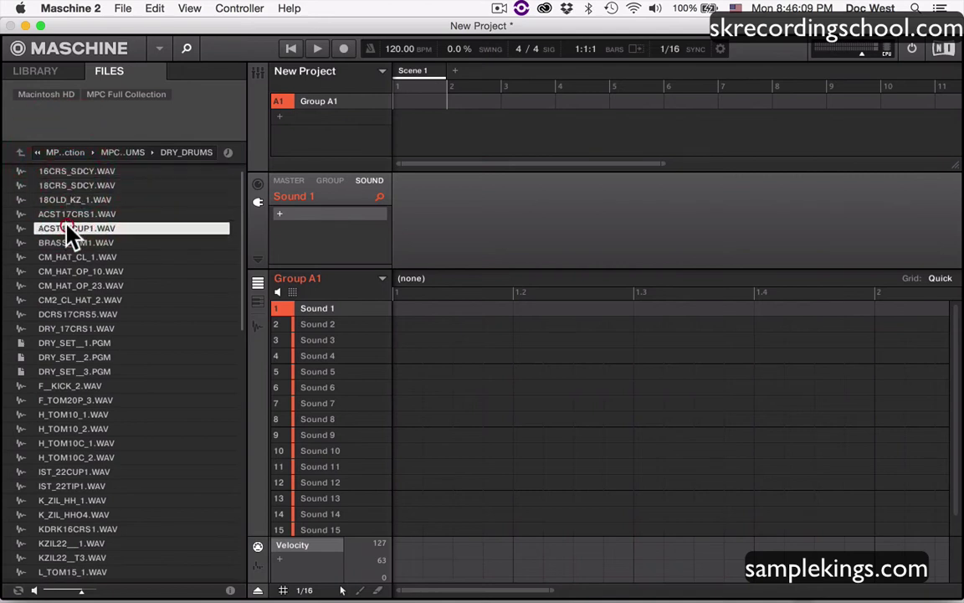
{"action": "left_click", "coordinate": [71, 271]}
{"action": "left_click", "coordinate": [77, 341]}
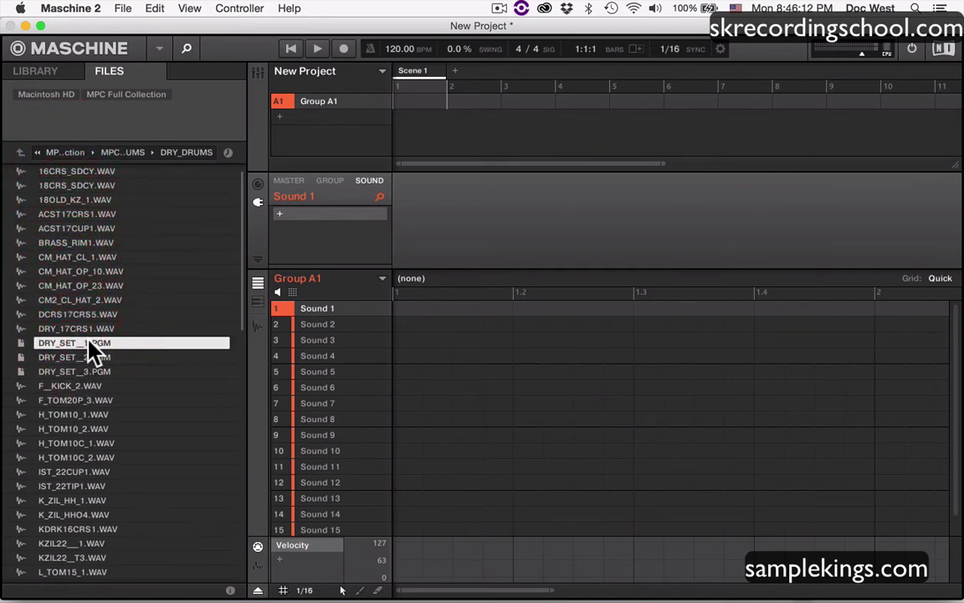
Step: Prehear F_KICK_2.WAV, the tom files, IST_22CUP1.WAV and K_ZIL_HHO4.WAV
{"action": "left_click", "coordinate": [80, 387]}
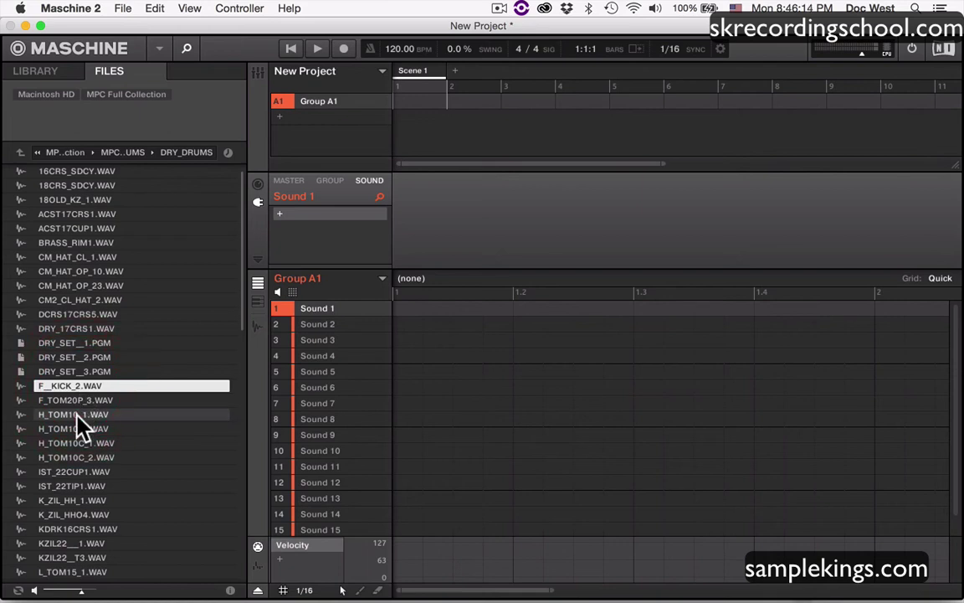
{"action": "left_click", "coordinate": [75, 415]}
{"action": "left_click", "coordinate": [72, 444]}
{"action": "left_click", "coordinate": [71, 457]}
{"action": "left_click", "coordinate": [70, 472]}
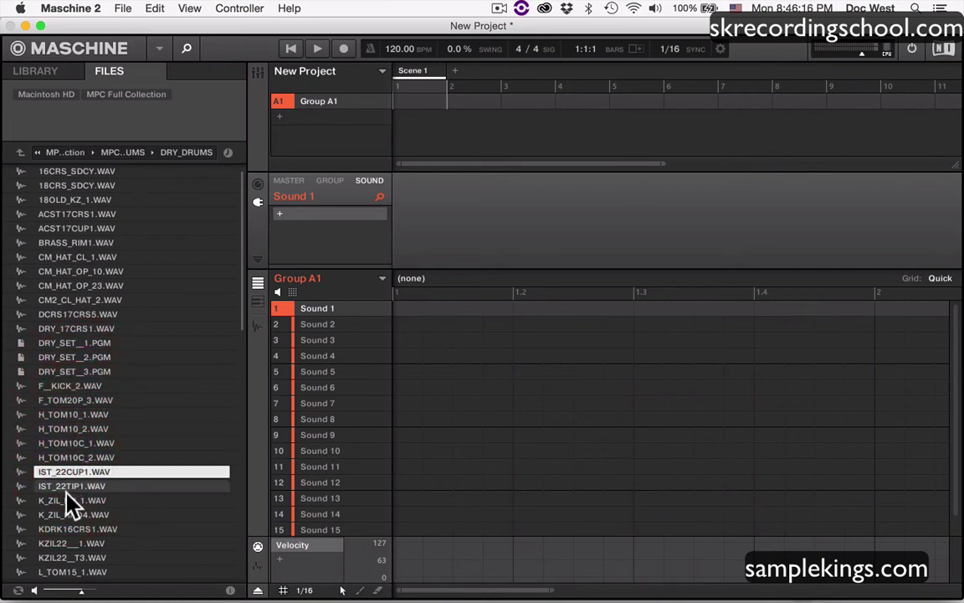
{"action": "left_click", "coordinate": [66, 513]}
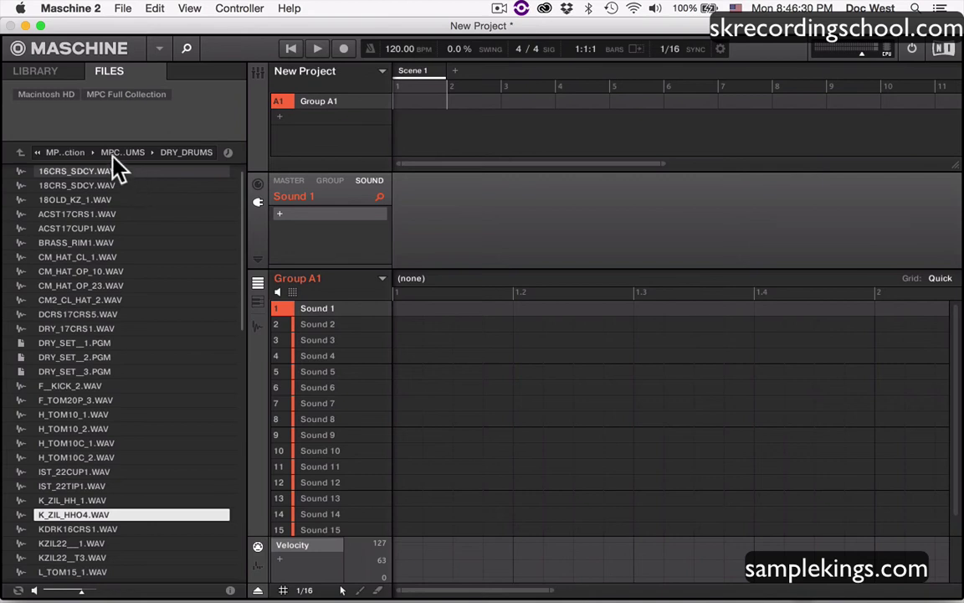
Step: Switch from Library back to the Files browser and open the Macintosh HD favorite
{"action": "left_click", "coordinate": [54, 72]}
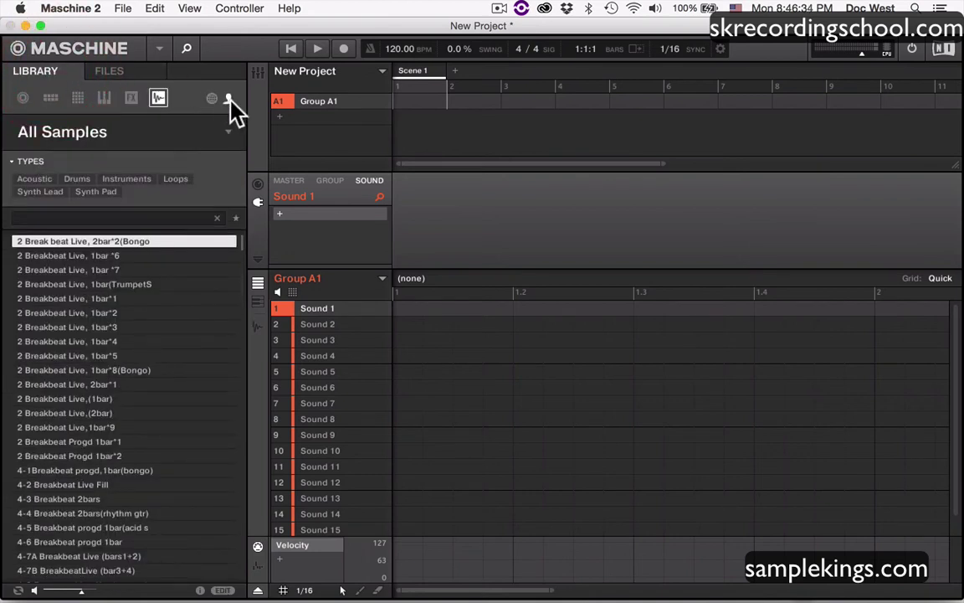
{"action": "left_click", "coordinate": [111, 71]}
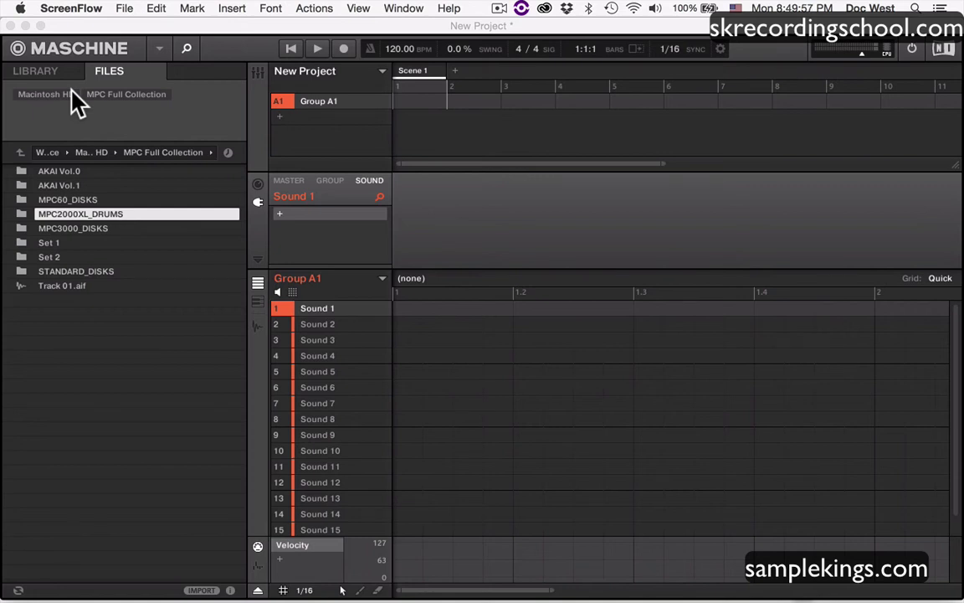
{"action": "left_click", "coordinate": [115, 95]}
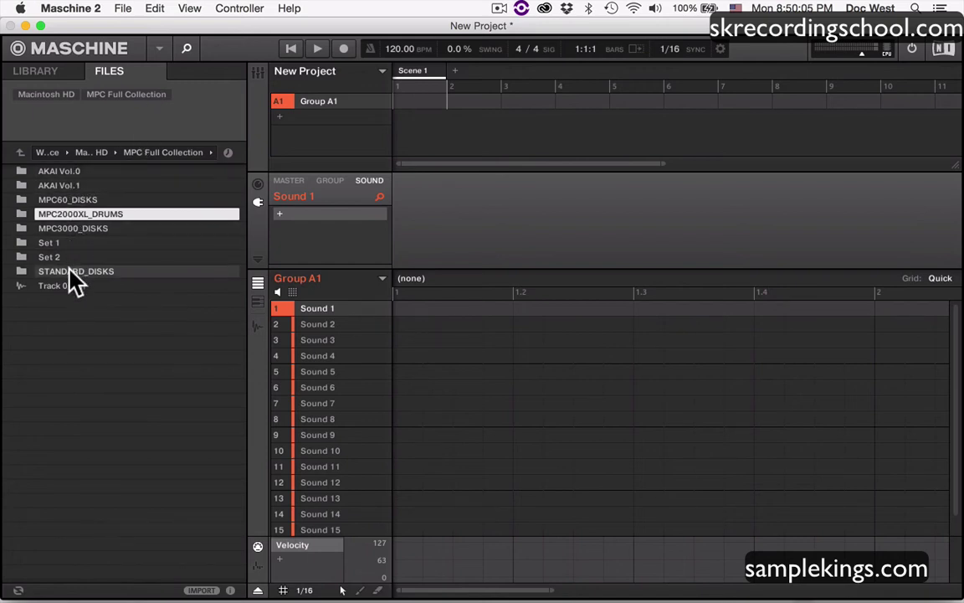
{"action": "left_click", "coordinate": [72, 101]}
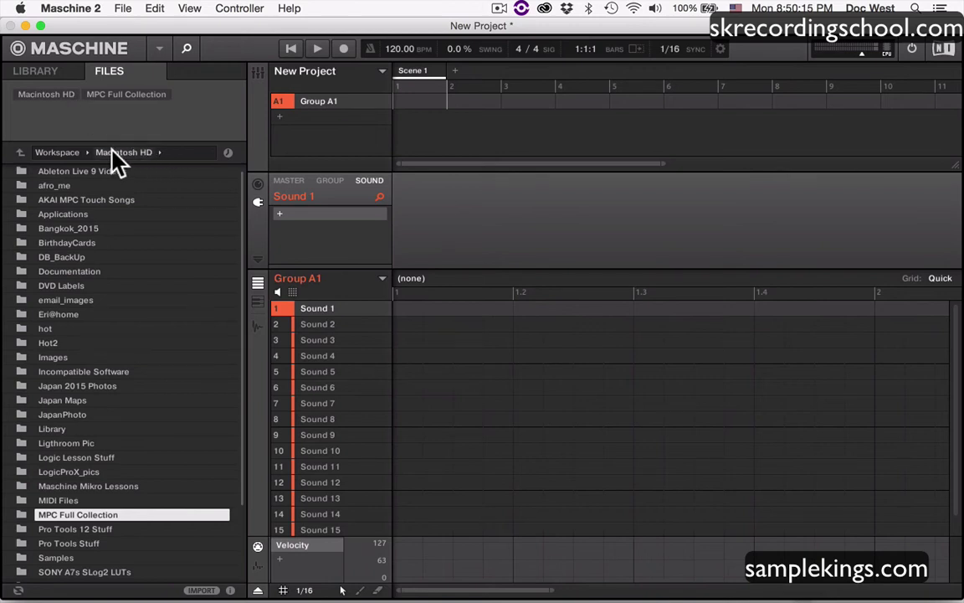
Step: Navigate samplekings 1 > LACIE > Sample Kings Hip Hop Kits > Hip Hop Drum Kits > Loop Beats > Loops wav file
{"action": "left_click", "coordinate": [85, 153]}
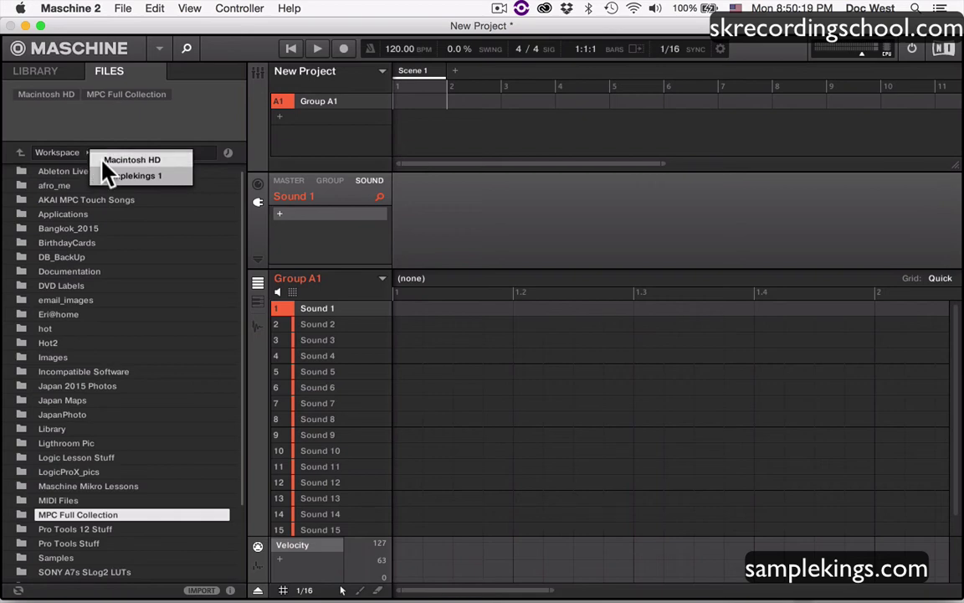
{"action": "left_click", "coordinate": [109, 176]}
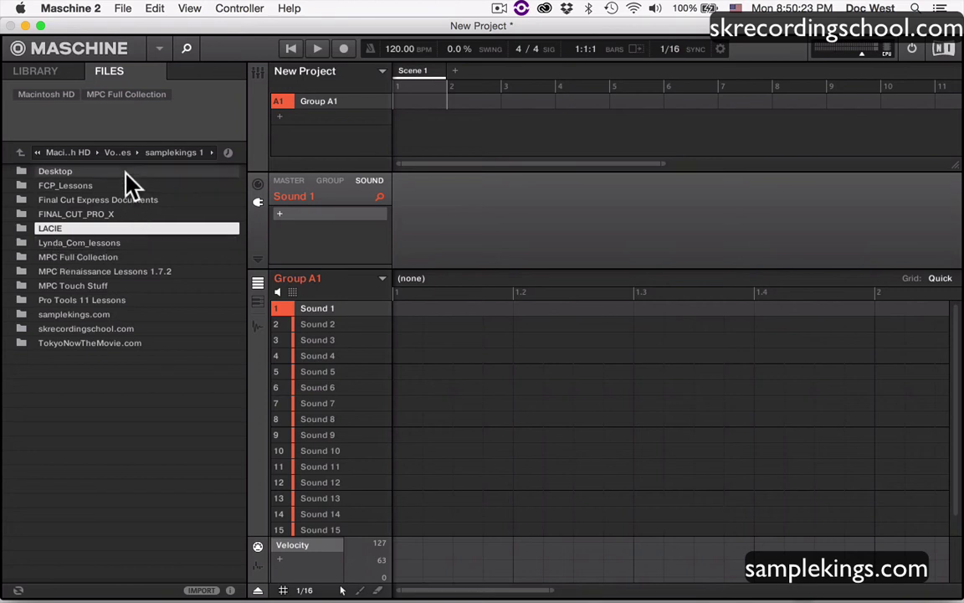
{"action": "double_click", "coordinate": [46, 228]}
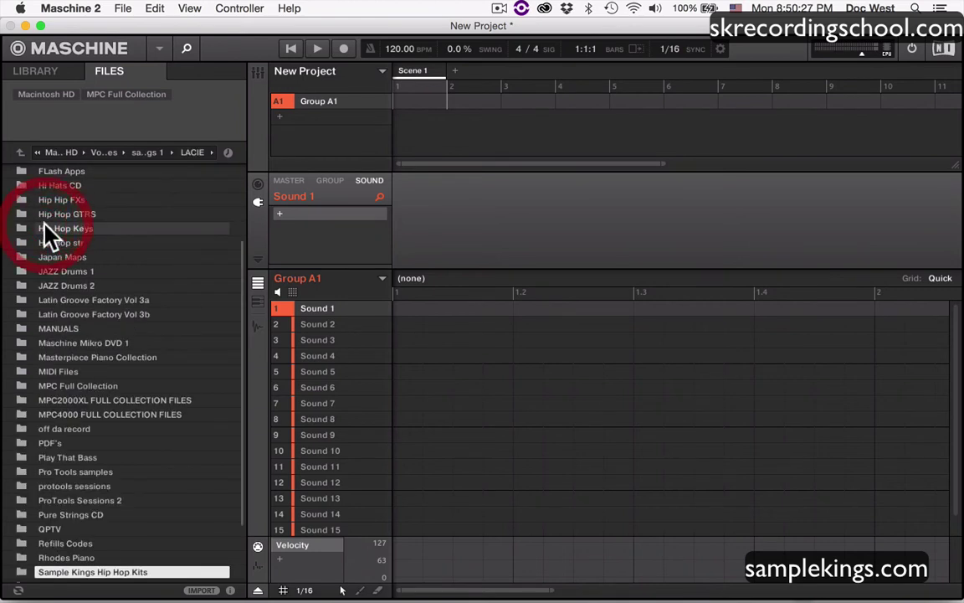
{"action": "scroll", "coordinate": [88, 381], "scroll_direction": "down", "scroll_amount": 5}
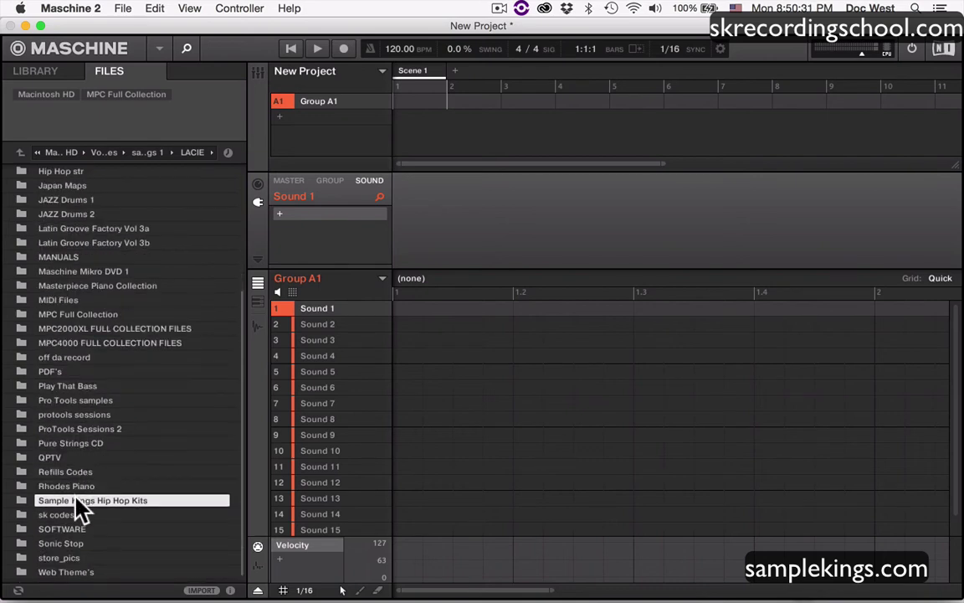
{"action": "double_click", "coordinate": [73, 501]}
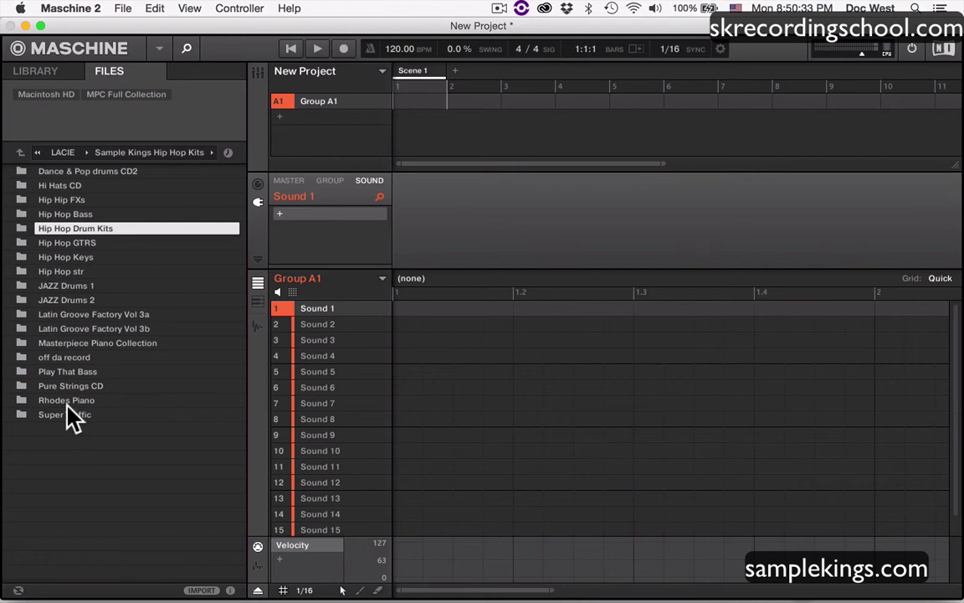
{"action": "double_click", "coordinate": [75, 236]}
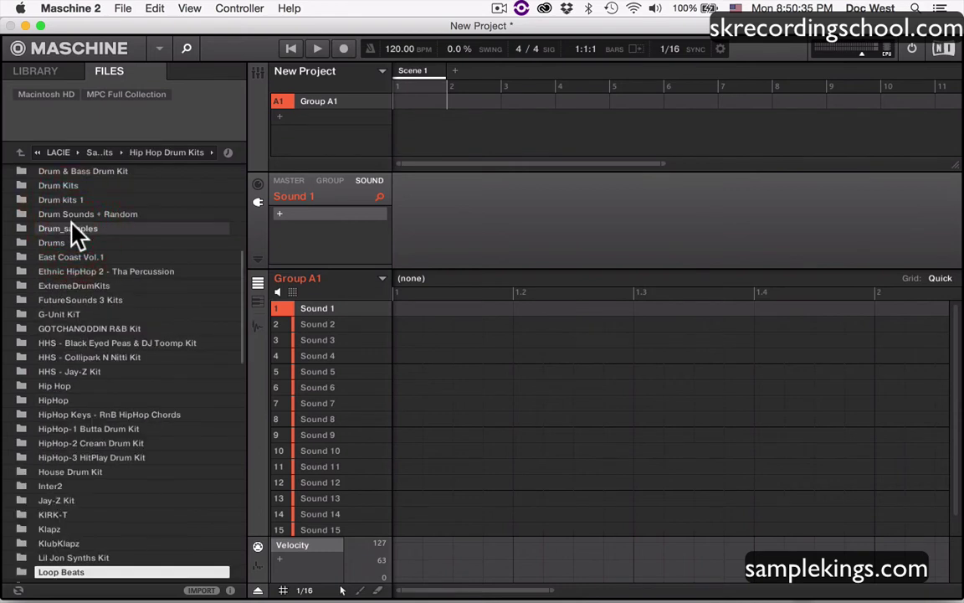
{"action": "double_click", "coordinate": [70, 576]}
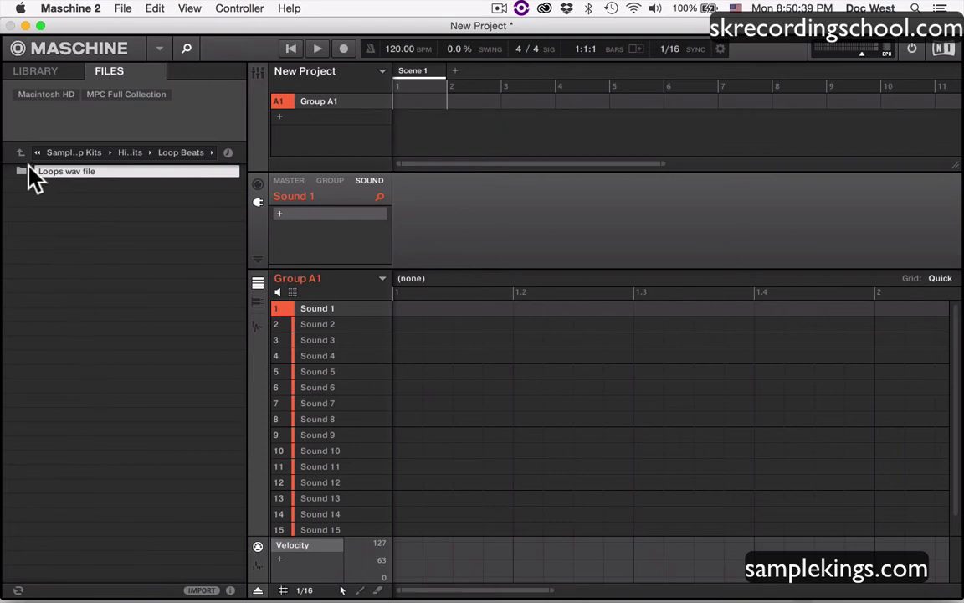
{"action": "double_click", "coordinate": [33, 176]}
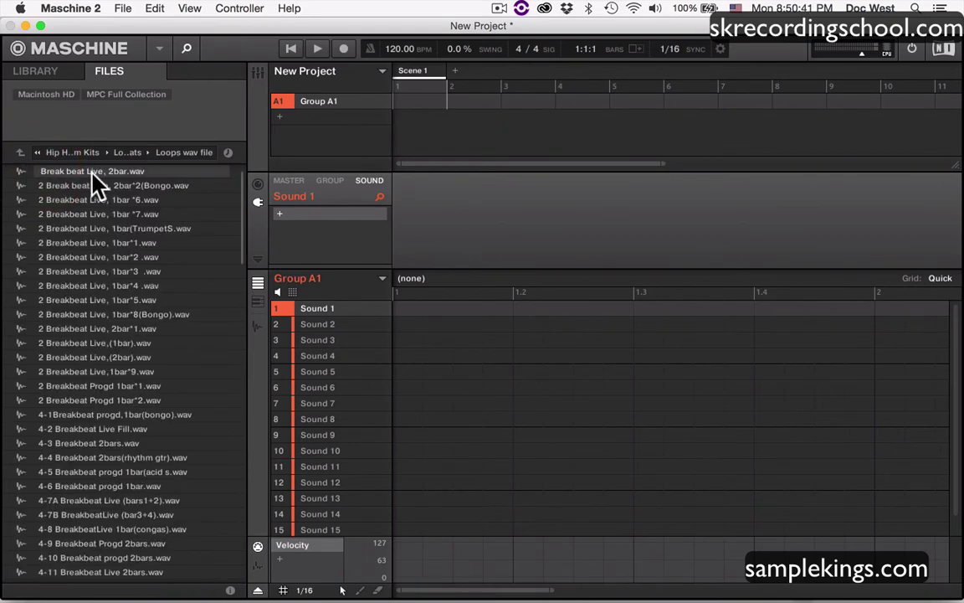
Step: Audition the Breakbeat Live, progd, AAA Drums and Acid jazz Drums loops, then lower the prehear volume
{"action": "scroll", "coordinate": [119, 345], "scroll_direction": "down", "scroll_amount": 4}
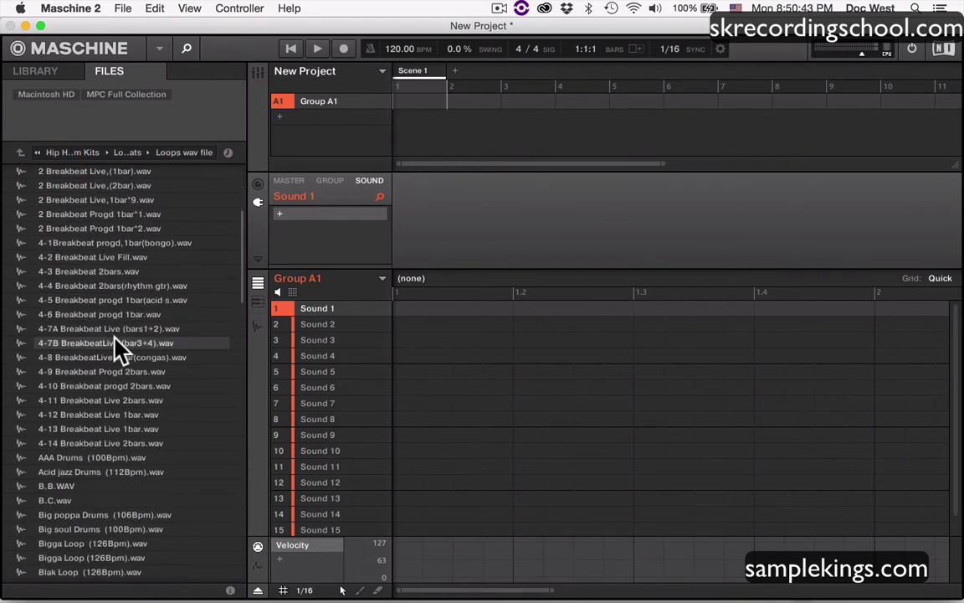
{"action": "scroll", "coordinate": [119, 347], "scroll_direction": "down", "scroll_amount": 3}
{"action": "scroll", "coordinate": [125, 494], "scroll_direction": "up", "scroll_amount": 5}
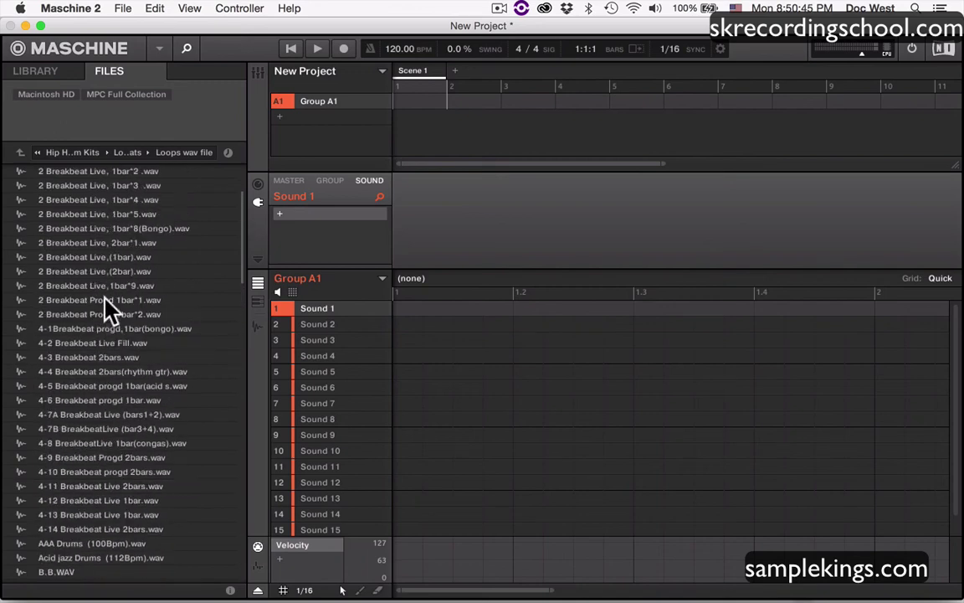
{"action": "left_click", "coordinate": [97, 215]}
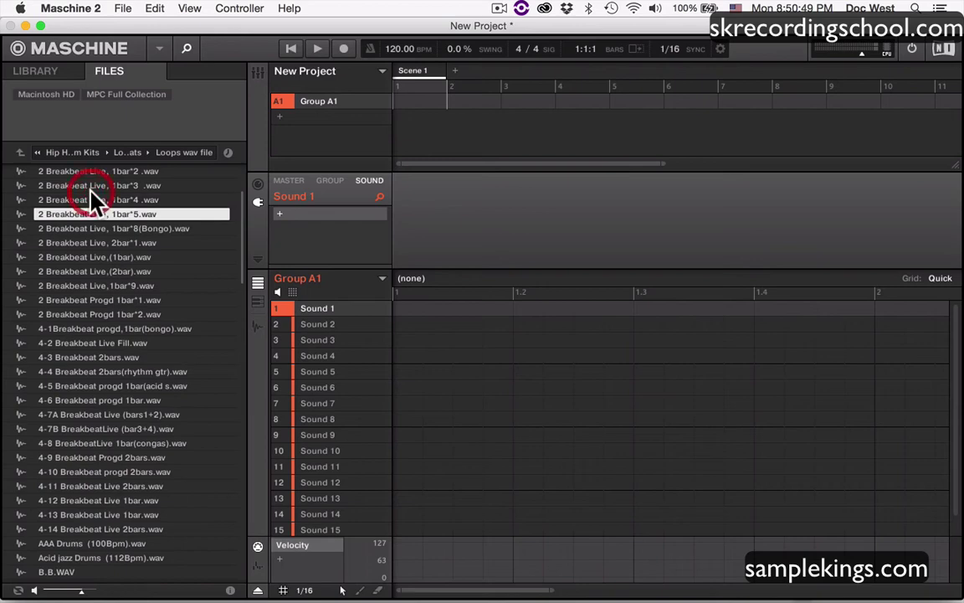
{"action": "left_click", "coordinate": [87, 201]}
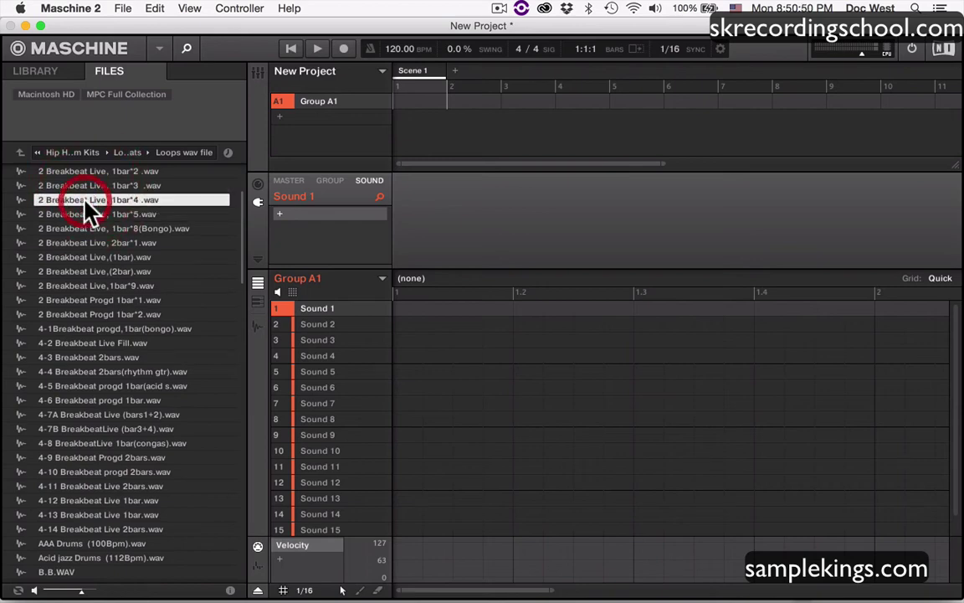
{"action": "left_click", "coordinate": [108, 400]}
{"action": "scroll", "coordinate": [110, 402], "scroll_direction": "down", "scroll_amount": 5}
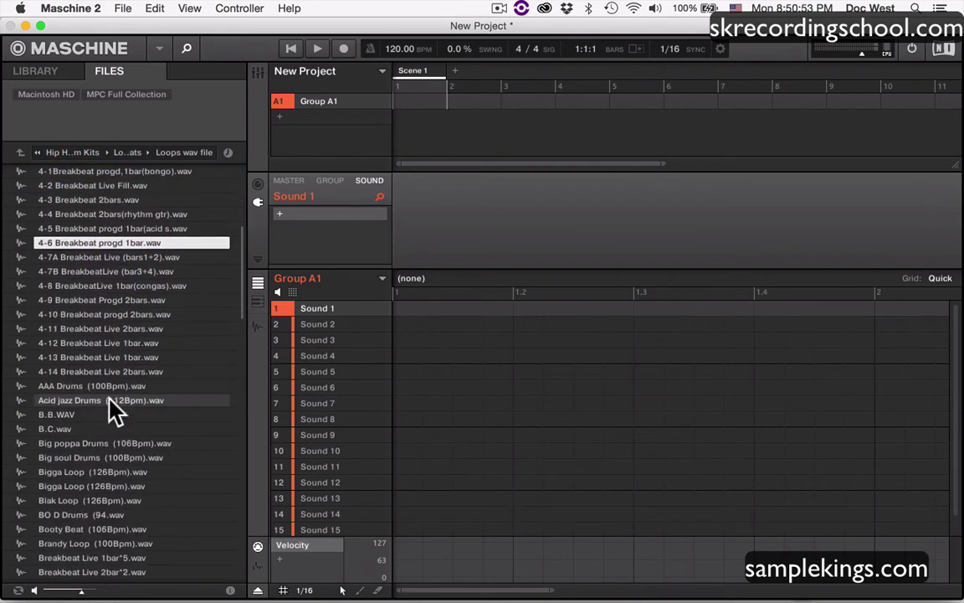
{"action": "left_click", "coordinate": [82, 387]}
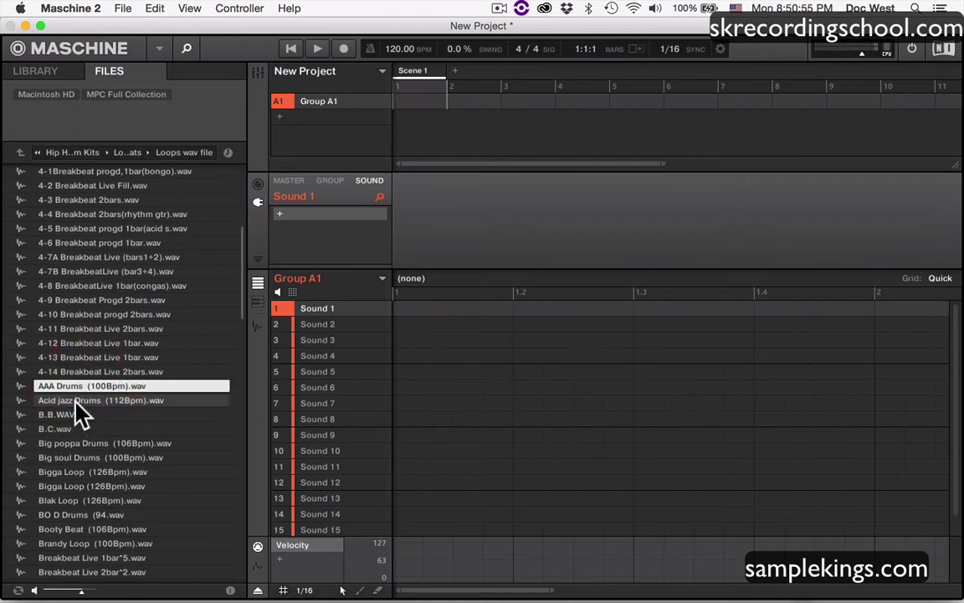
{"action": "left_click", "coordinate": [75, 401]}
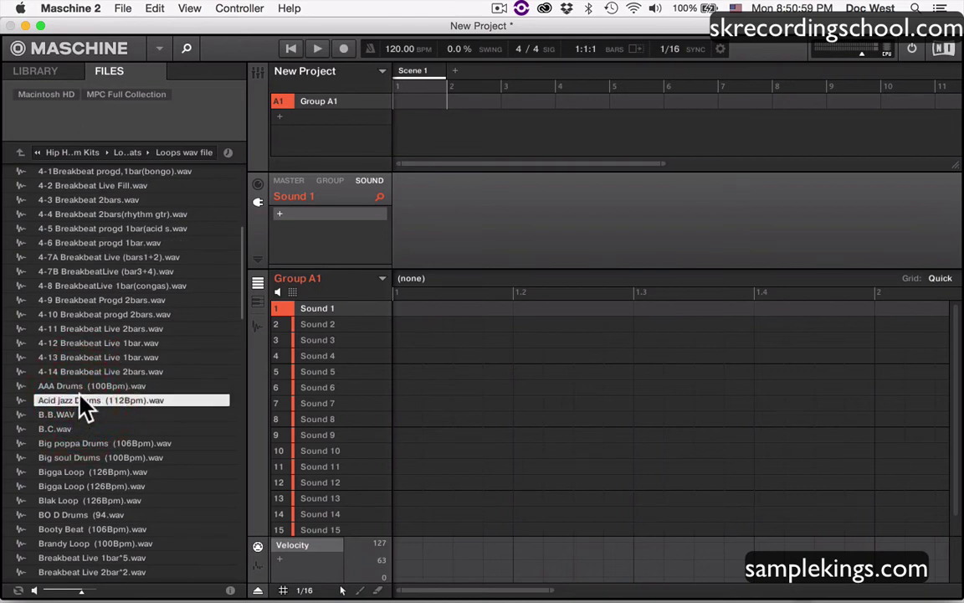
{"action": "scroll", "coordinate": [134, 339], "scroll_direction": "up", "scroll_amount": 5}
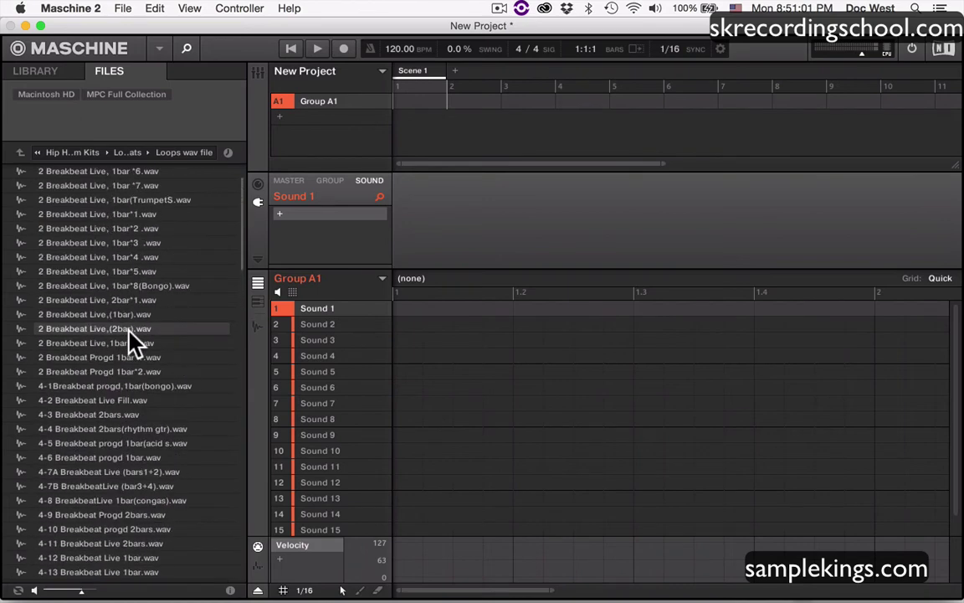
{"action": "left_click_drag", "start_coordinate": [81, 591], "coordinate": [61, 594]}
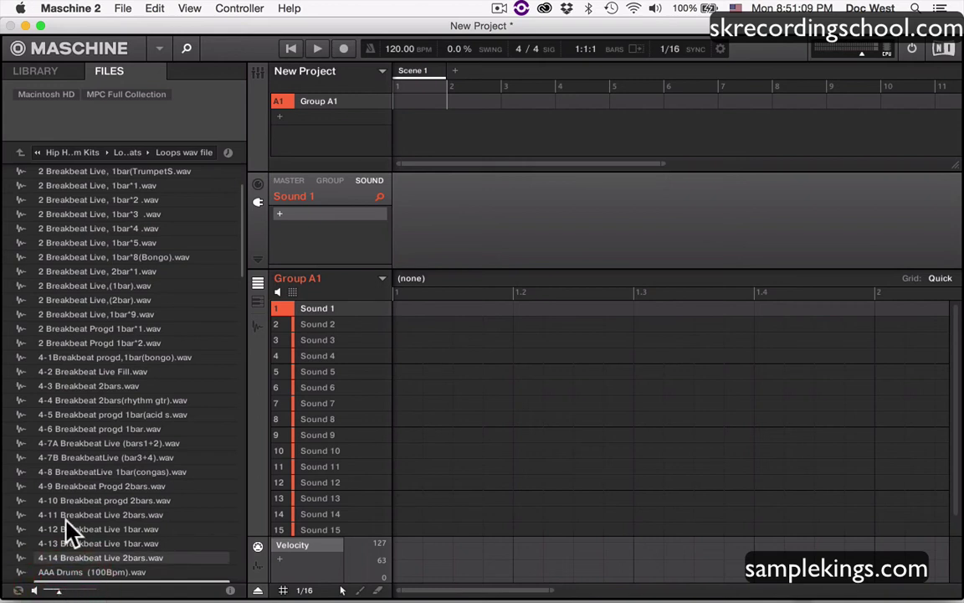
{"action": "scroll", "coordinate": [133, 303], "scroll_direction": "up", "scroll_amount": 3}
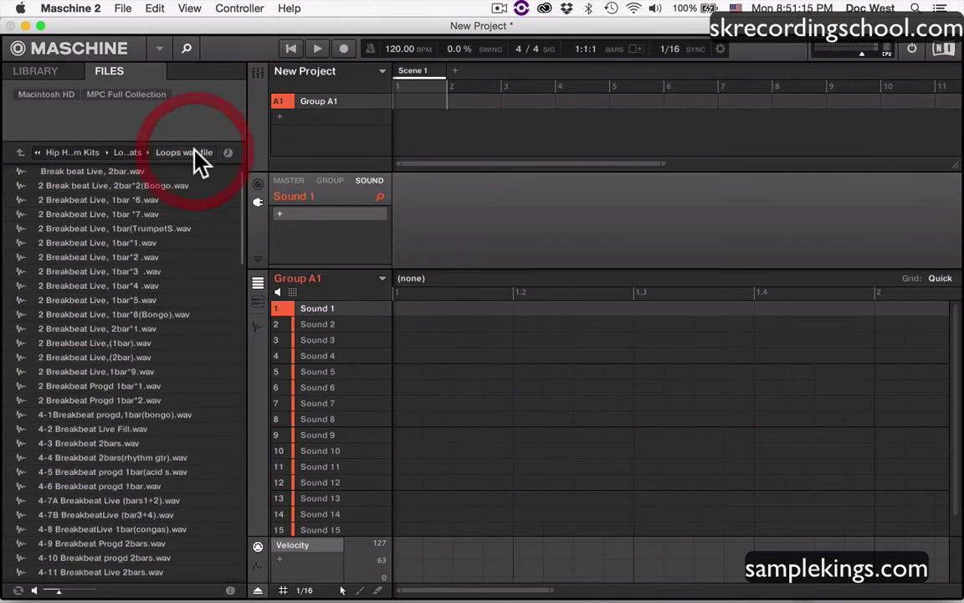
Step: Return to Loop Beats via recent locations and add Loops wav file to Favorites
{"action": "left_click", "coordinate": [229, 150]}
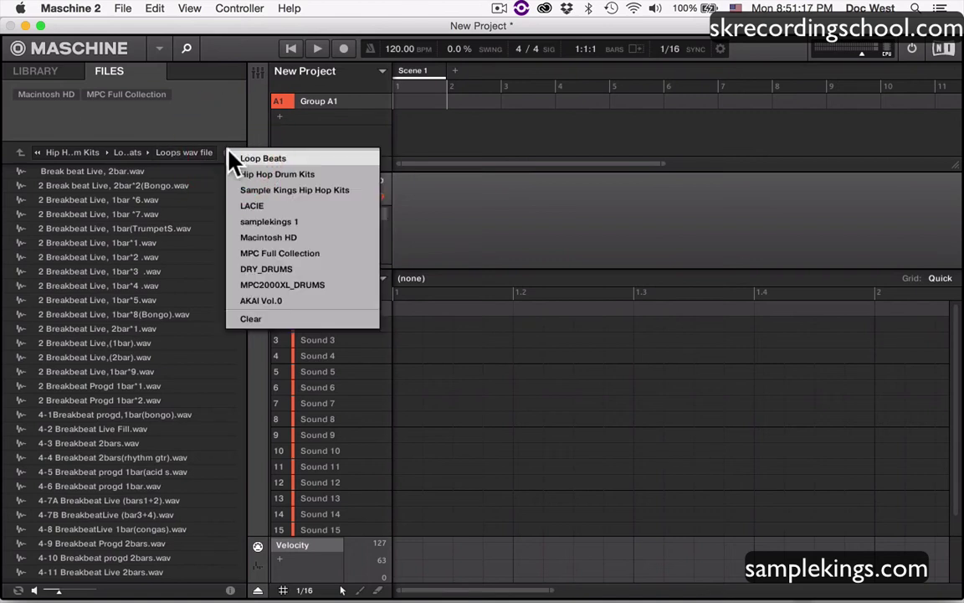
{"action": "left_click", "coordinate": [245, 158]}
{"action": "left_click", "coordinate": [251, 162]}
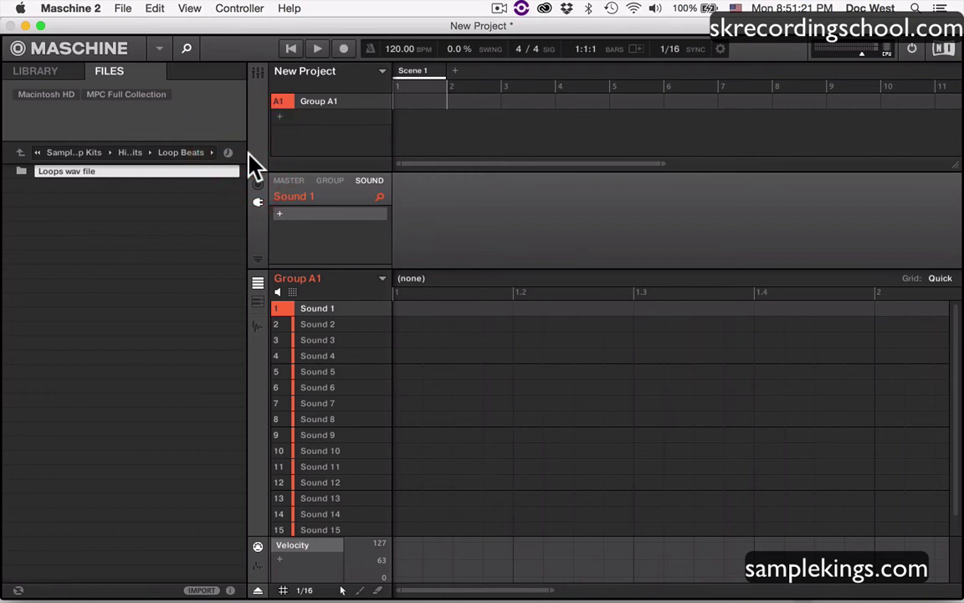
{"action": "right_click", "coordinate": [22, 172]}
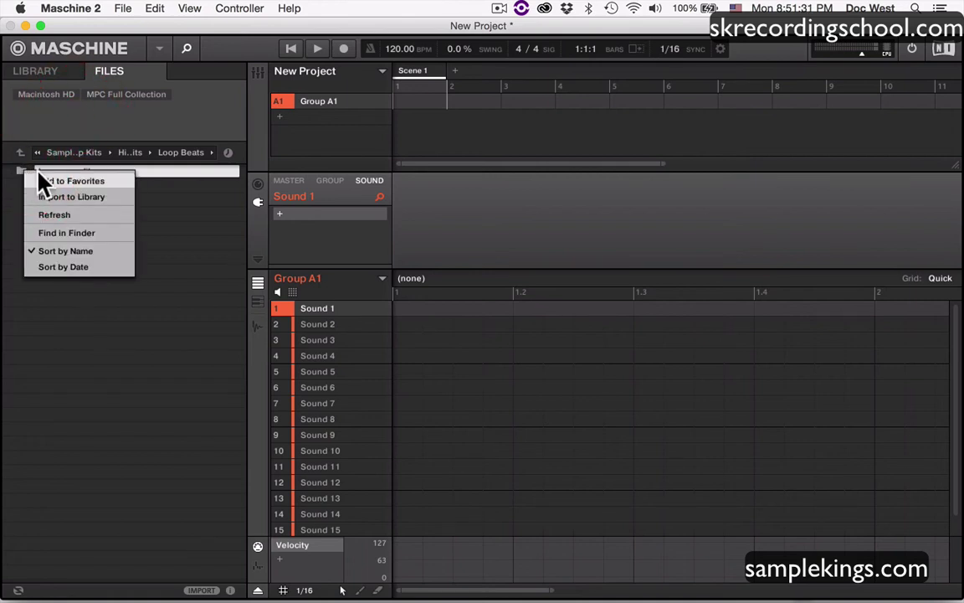
{"action": "left_click", "coordinate": [61, 182]}
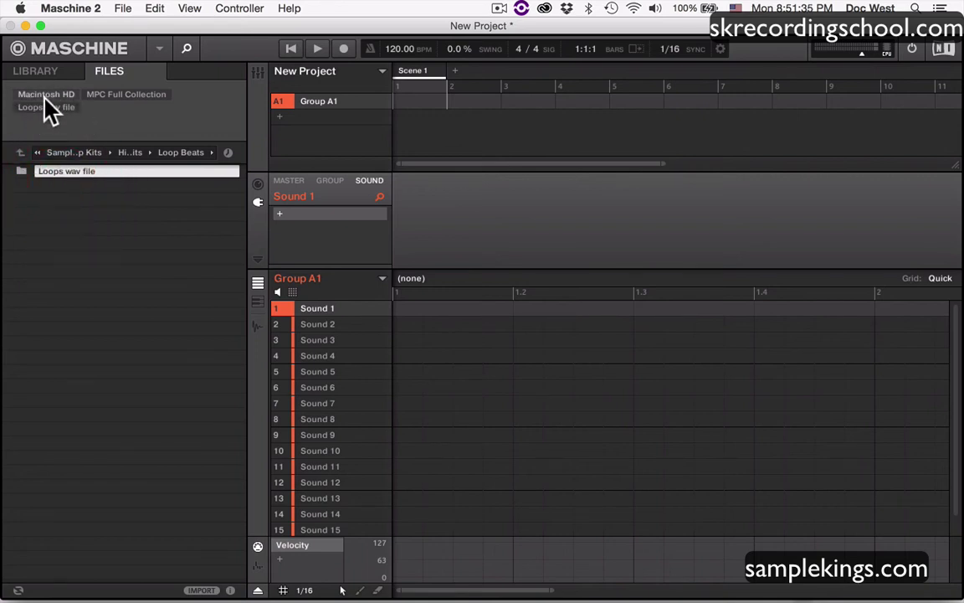
Step: Jump through the MPC Full Collection and Macintosh HD favorites to the Loops wav file favorite
{"action": "left_click", "coordinate": [104, 94]}
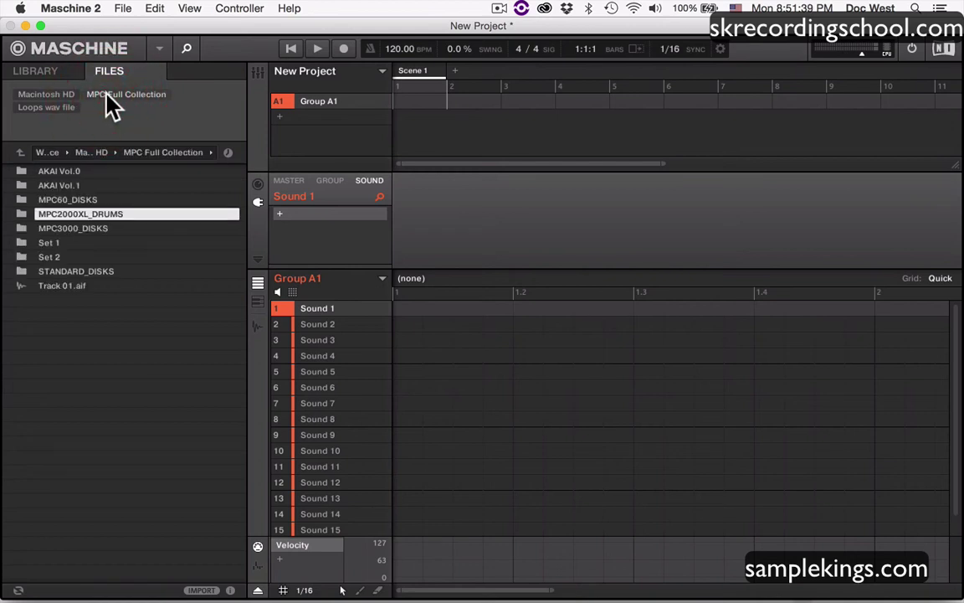
{"action": "left_click", "coordinate": [52, 95]}
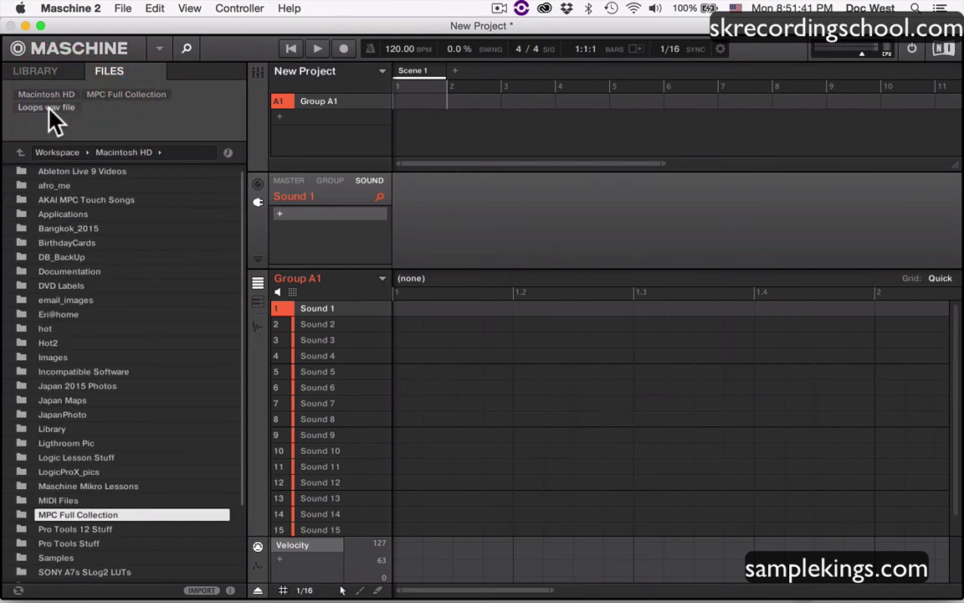
{"action": "left_click", "coordinate": [48, 108]}
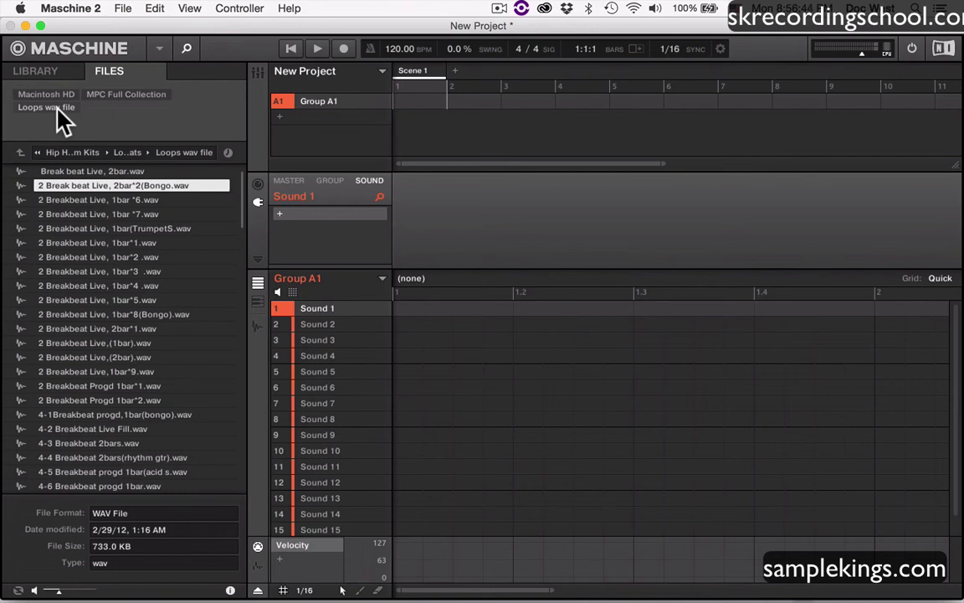
Step: Move up to Loop Beats and open the context menu for the Loops wav file folder
{"action": "right_click", "coordinate": [43, 171]}
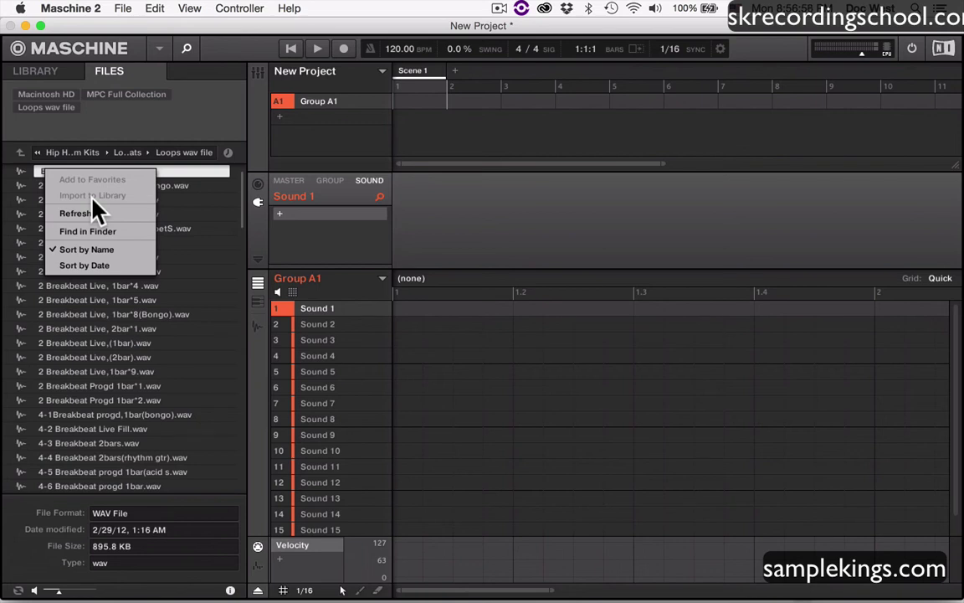
{"action": "left_click", "coordinate": [18, 154]}
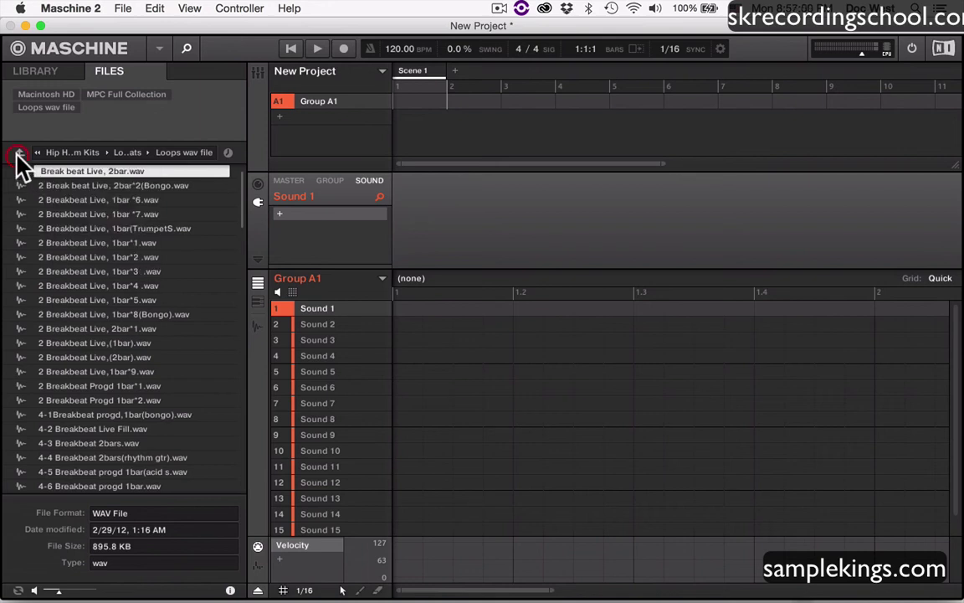
{"action": "left_click", "coordinate": [19, 154]}
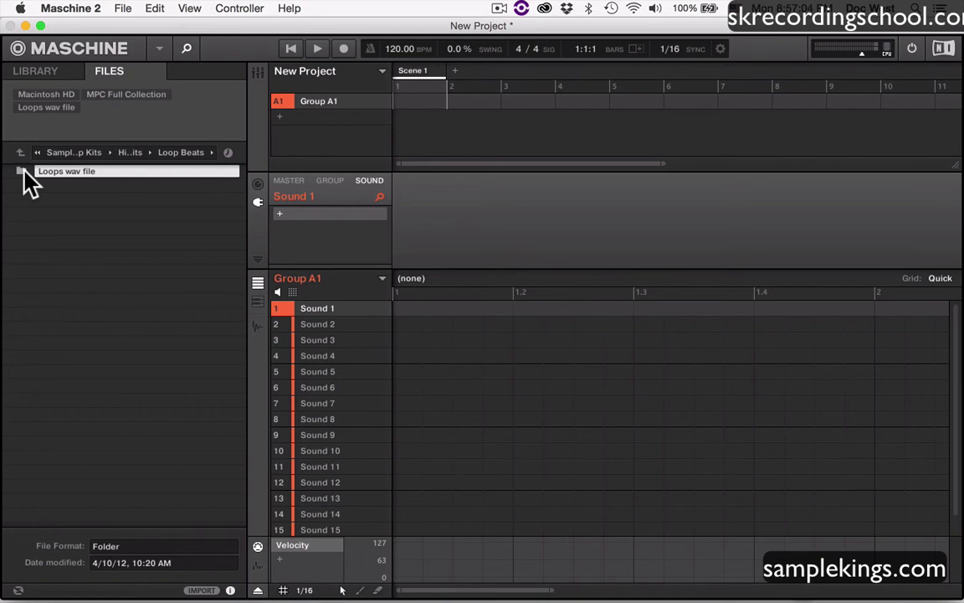
{"action": "right_click", "coordinate": [27, 180]}
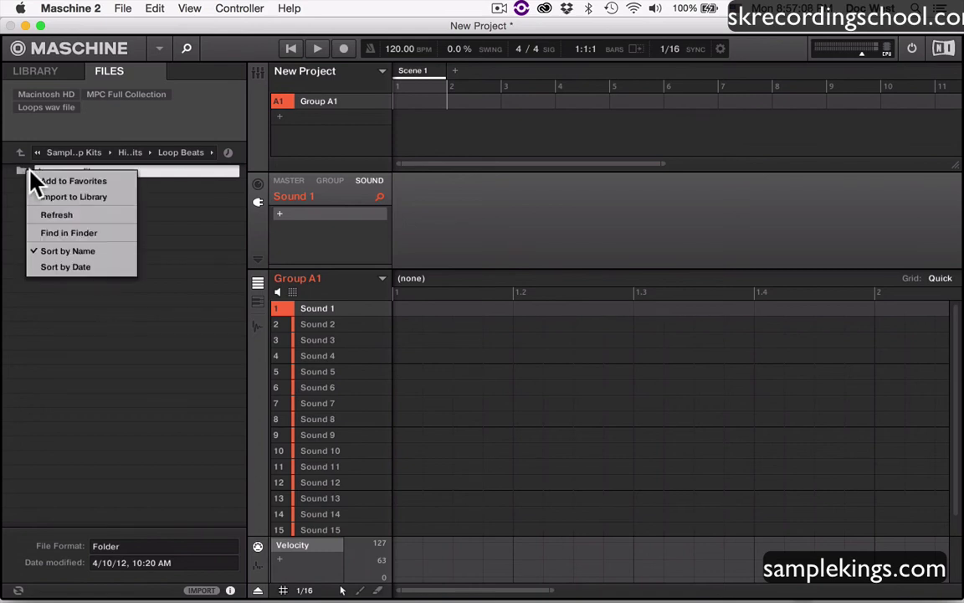
Step: Import Loops wav file to the library, tagging it Loops, Drum Loop and Hip Hop Beat
{"action": "left_click", "coordinate": [62, 198]}
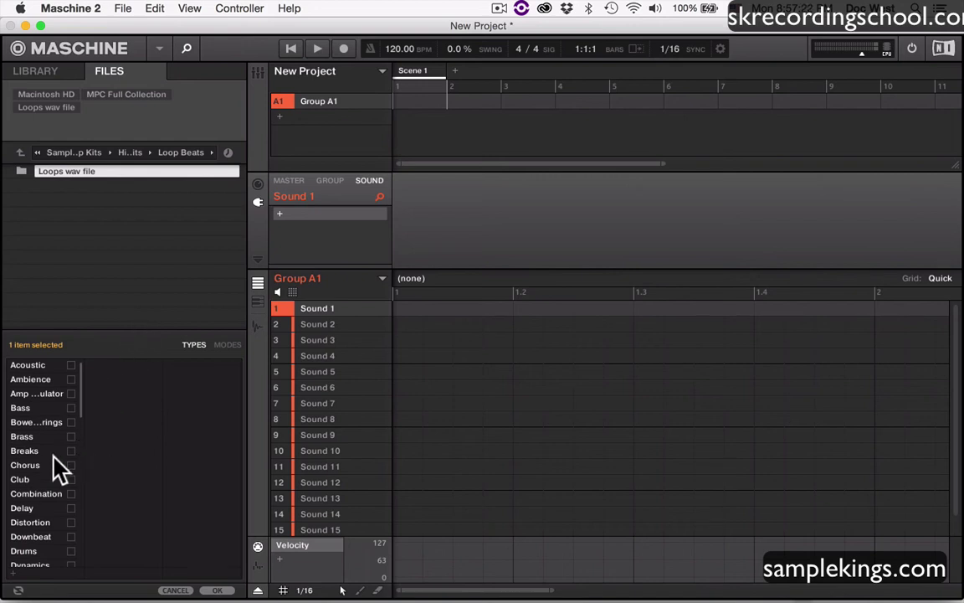
{"action": "scroll", "coordinate": [58, 469], "scroll_direction": "down", "scroll_amount": 5}
{"action": "scroll", "coordinate": [58, 468], "scroll_direction": "down", "scroll_amount": 5}
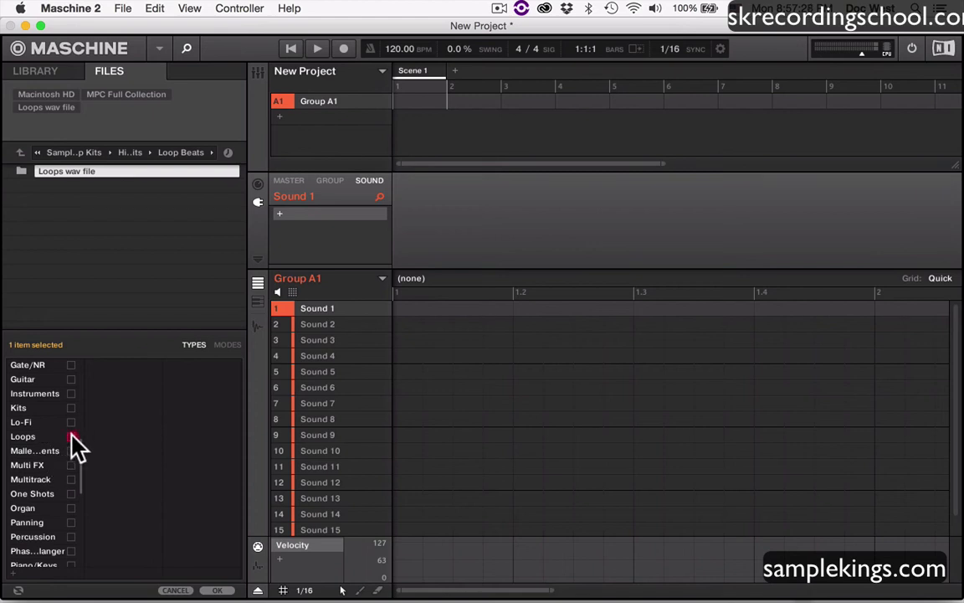
{"action": "left_click", "coordinate": [71, 436]}
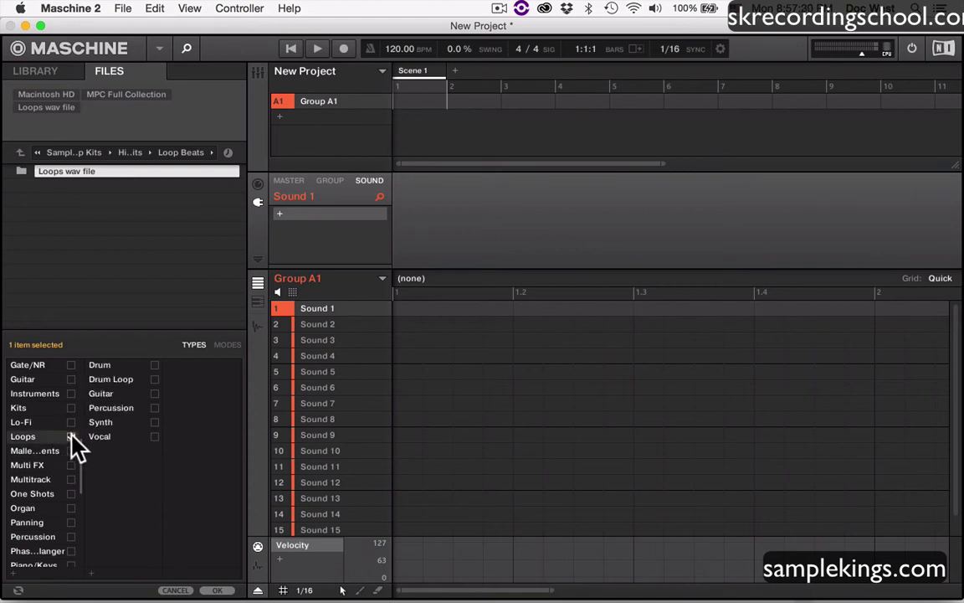
{"action": "left_click", "coordinate": [154, 380]}
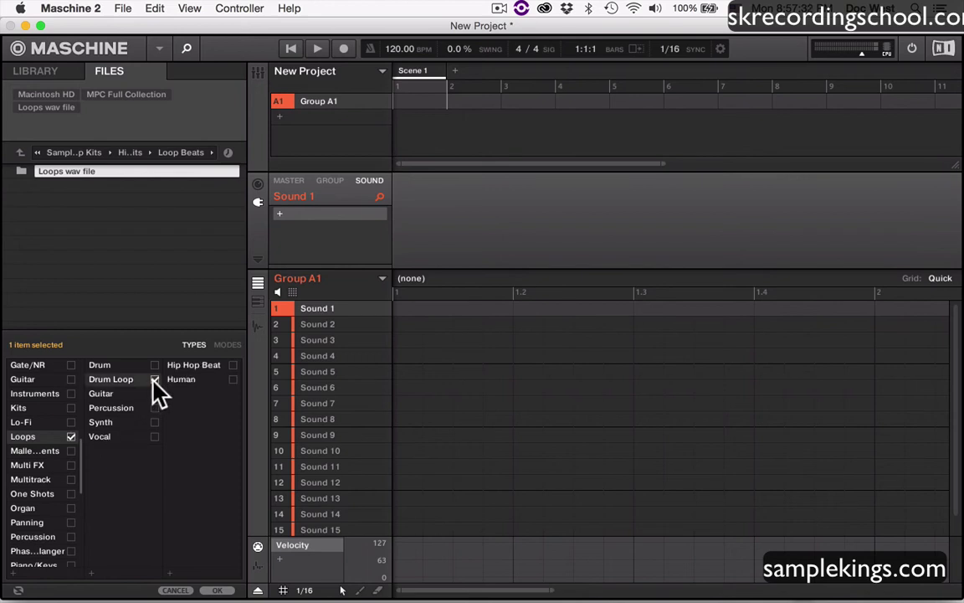
{"action": "left_click", "coordinate": [233, 365]}
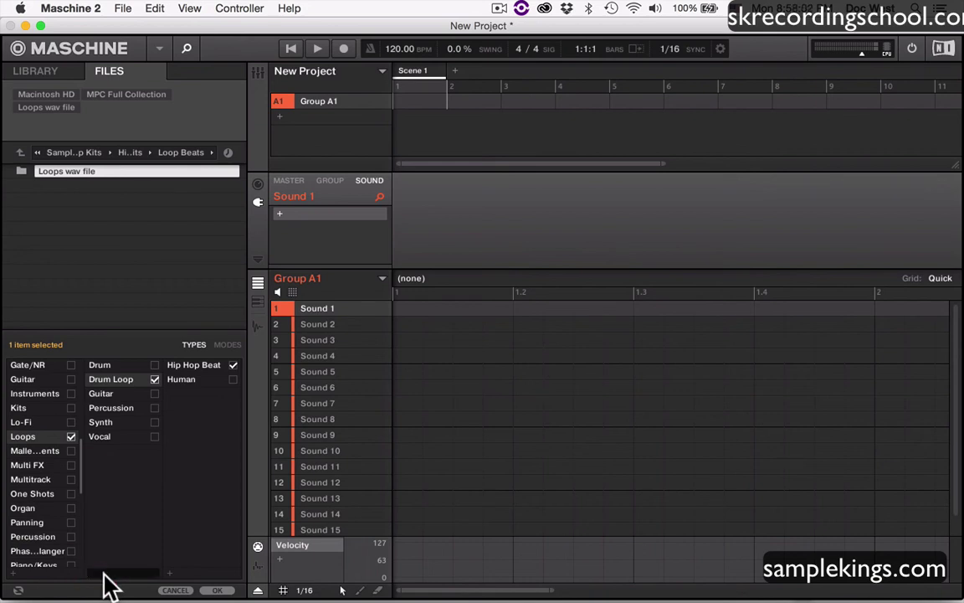
Step: Create a new type tag named 'Drum Machine'
{"action": "type", "text": "D"}
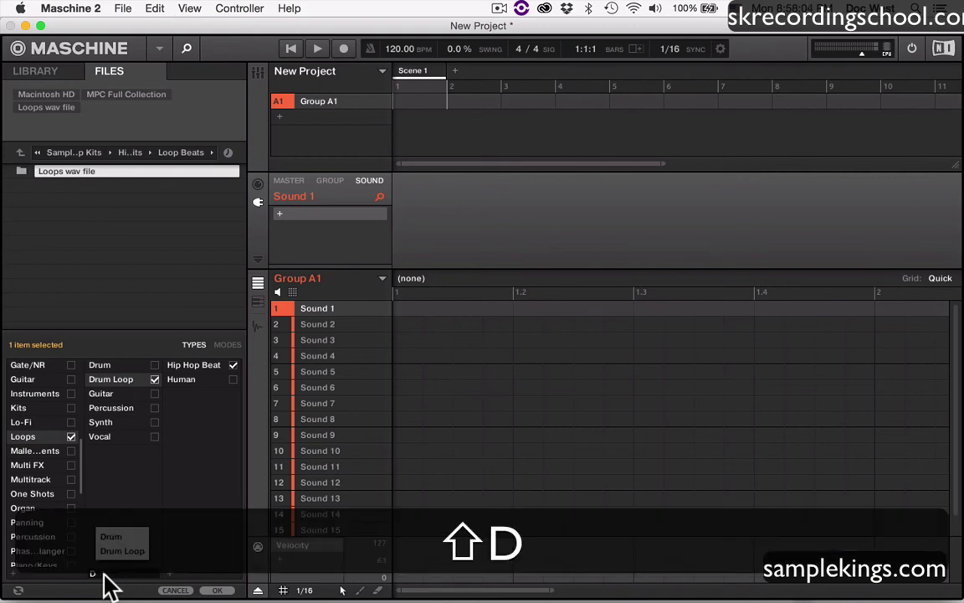
{"action": "type", "text": "rum Machu"}
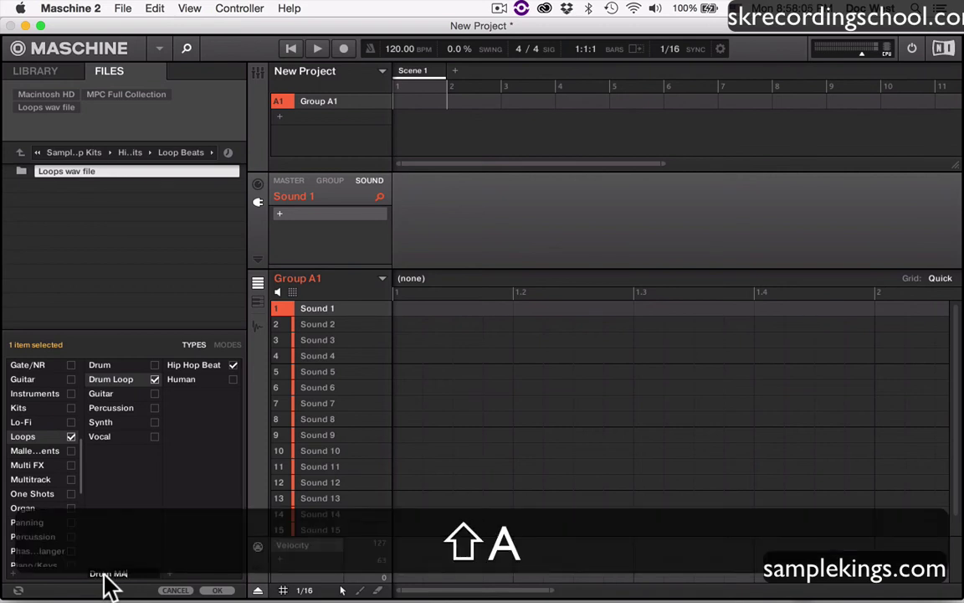
{"action": "type", "text": "ne"}
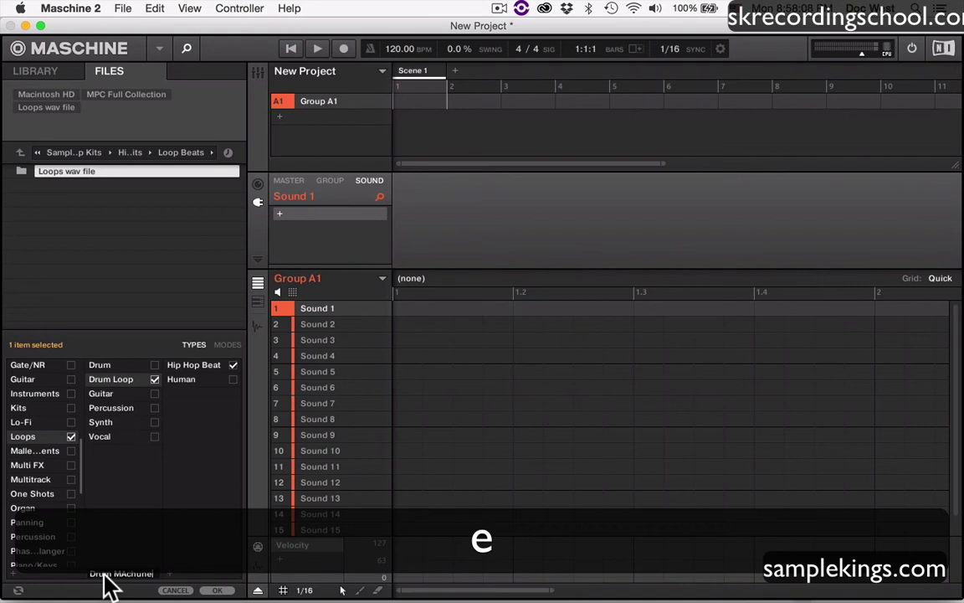
{"action": "key", "text": "BackSpace"}
{"action": "key", "text": "BackSpace"}
{"action": "key", "text": "BackSpace"}
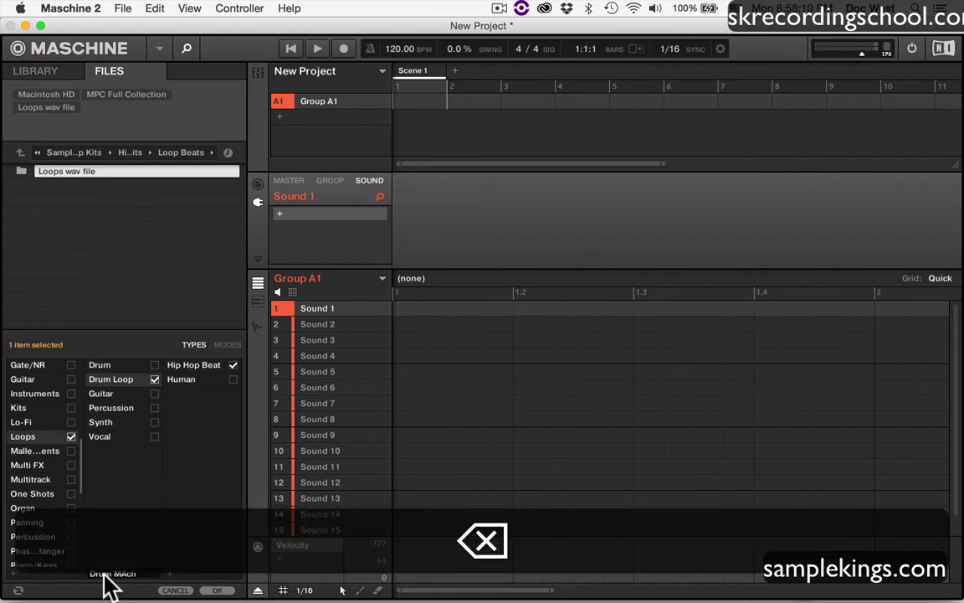
{"action": "key", "text": "BackSpace"}
{"action": "key", "text": "BackSpace"}
{"action": "key", "text": "BackSpace"}
{"action": "type", "text": "a"}
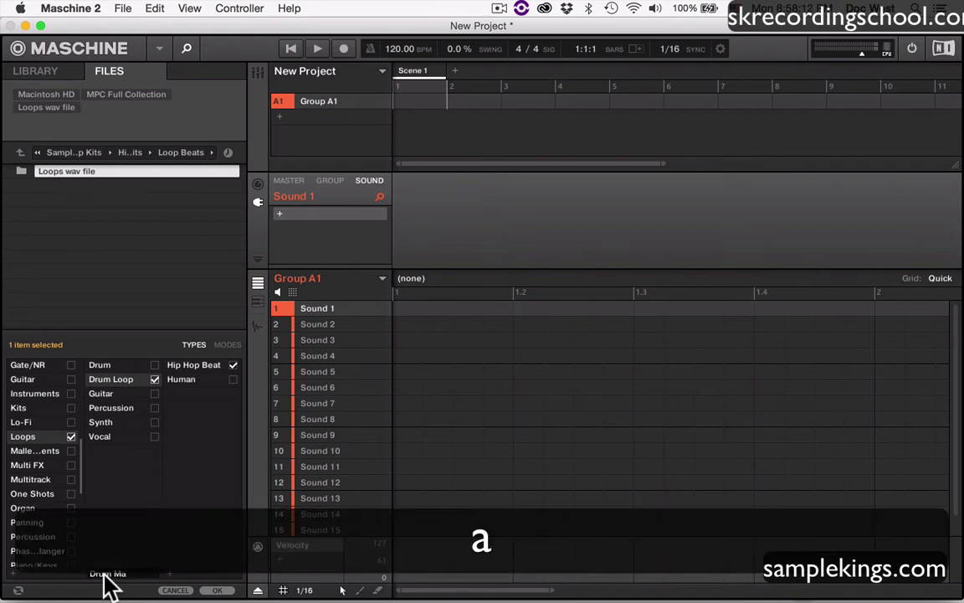
{"action": "type", "text": "chine"}
{"action": "key", "text": "BackSpace"}
{"action": "key", "text": "BackSpace"}
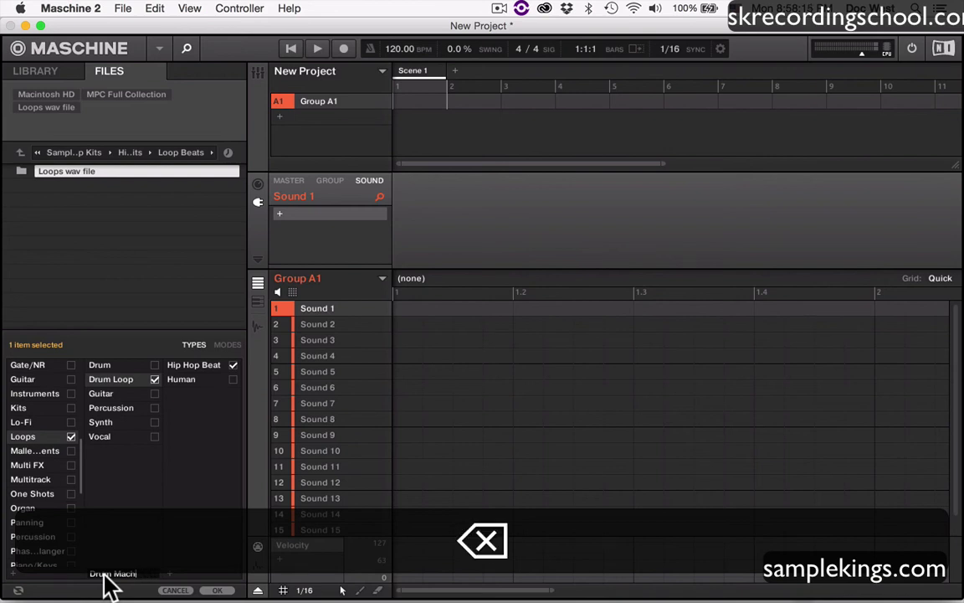
{"action": "type", "text": "ne"}
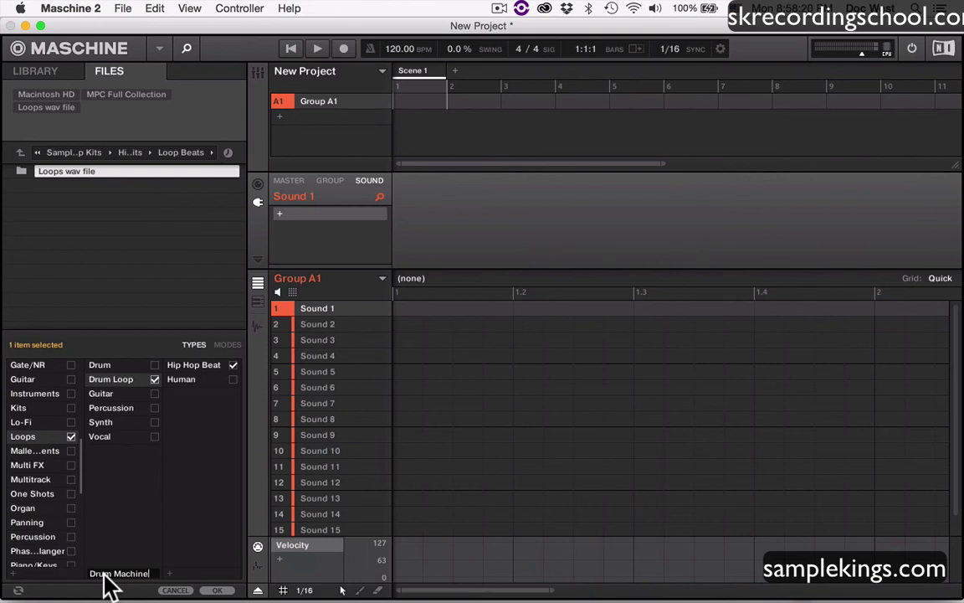
{"action": "key", "text": "Return"}
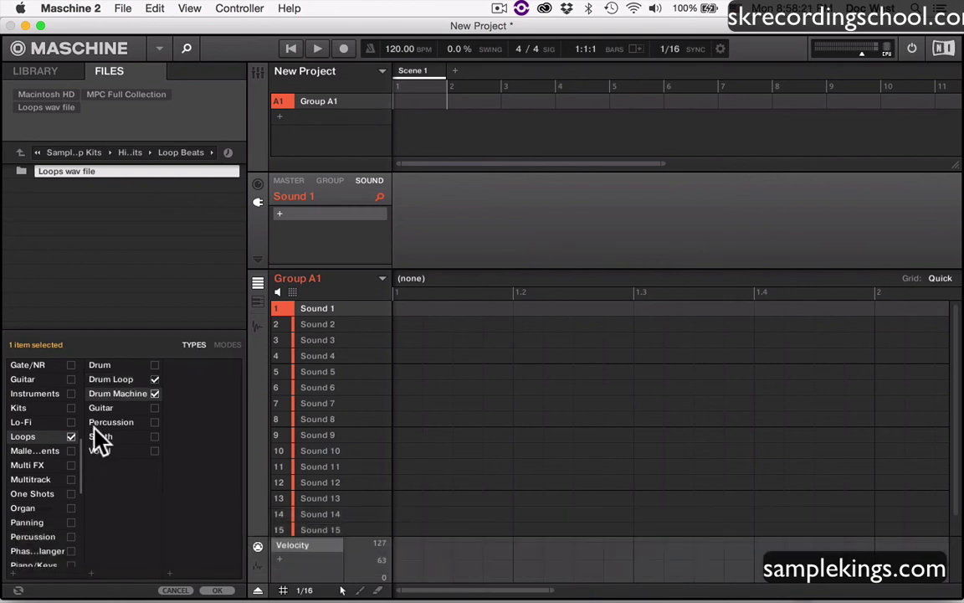
Step: Set the tags to Drum Machine, Drum Loop and Hip Hop Beat and confirm the import
{"action": "left_click", "coordinate": [152, 392]}
{"action": "left_click", "coordinate": [152, 393]}
{"action": "left_click", "coordinate": [152, 394]}
{"action": "left_click", "coordinate": [133, 379]}
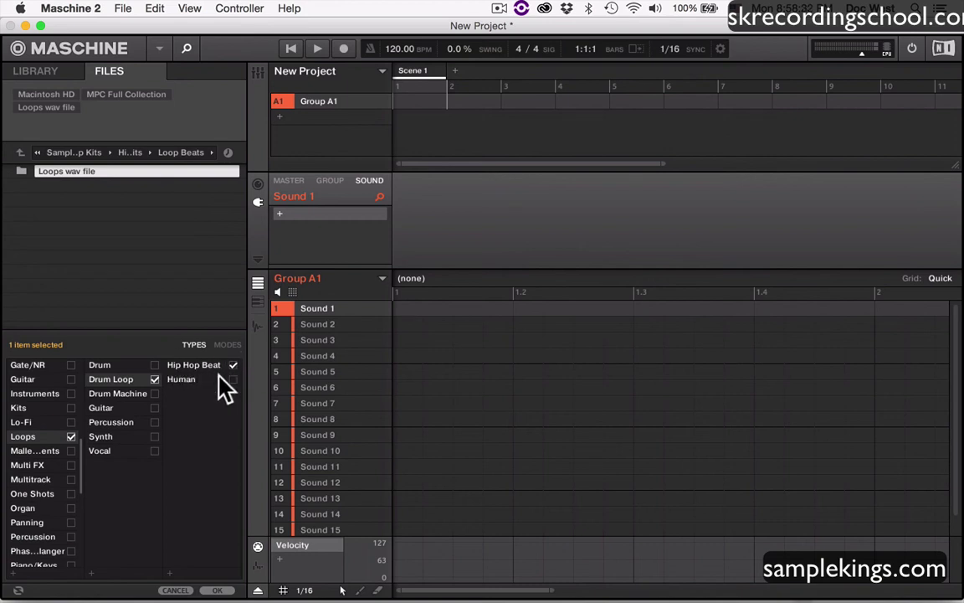
{"action": "left_click", "coordinate": [155, 394]}
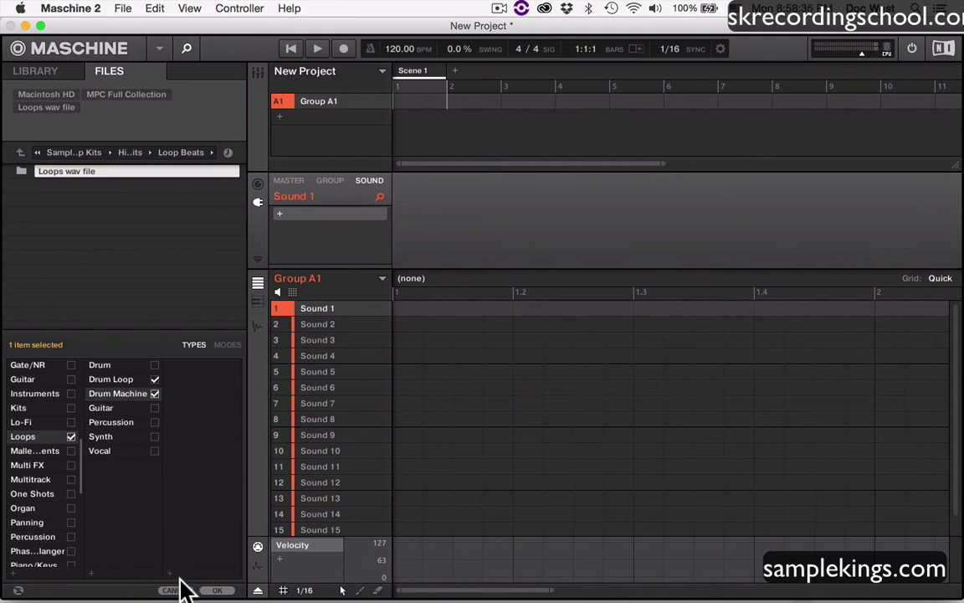
{"action": "left_click", "coordinate": [154, 379]}
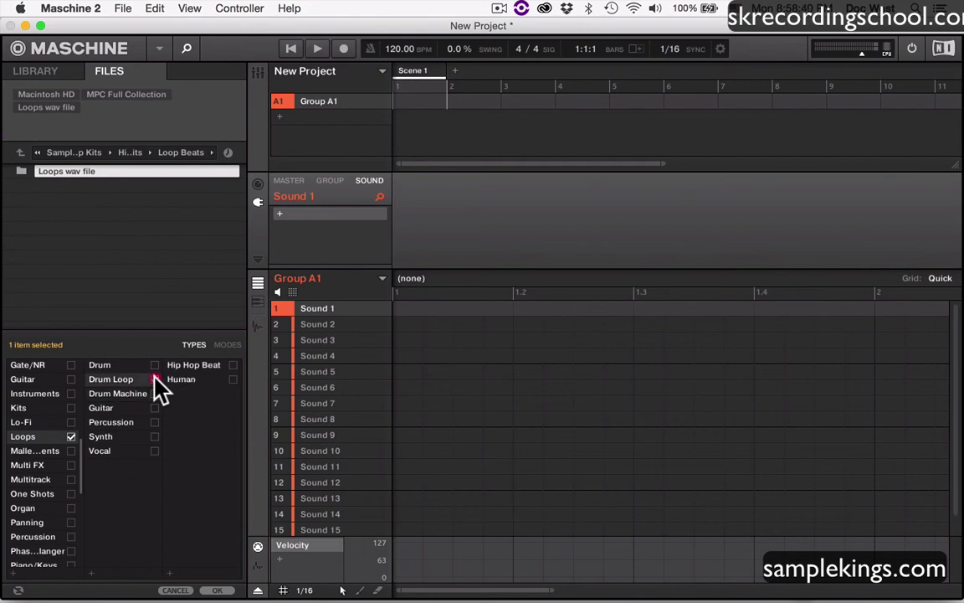
{"action": "left_click", "coordinate": [234, 365]}
{"action": "left_click", "coordinate": [218, 590]}
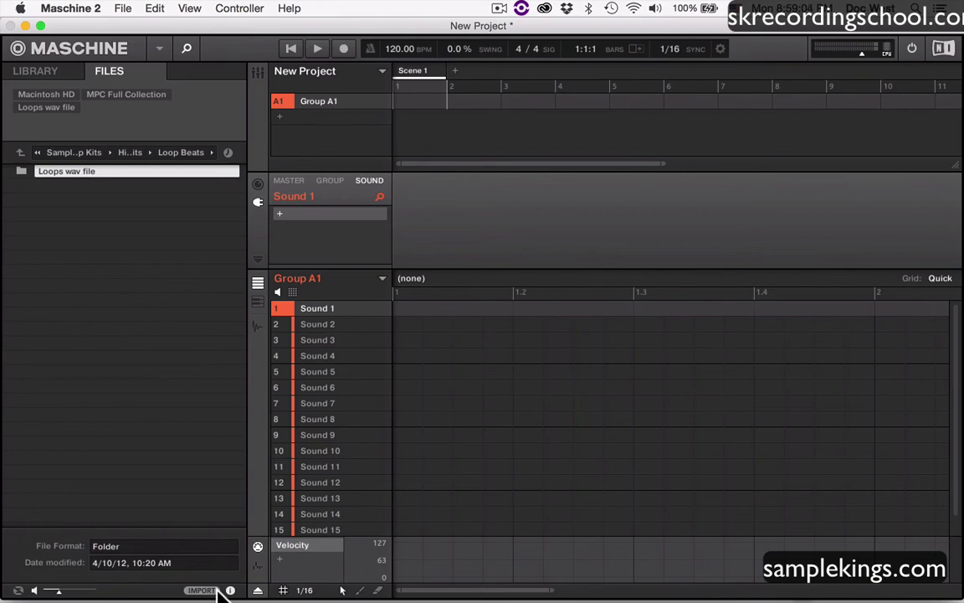
{"action": "left_click", "coordinate": [58, 73]}
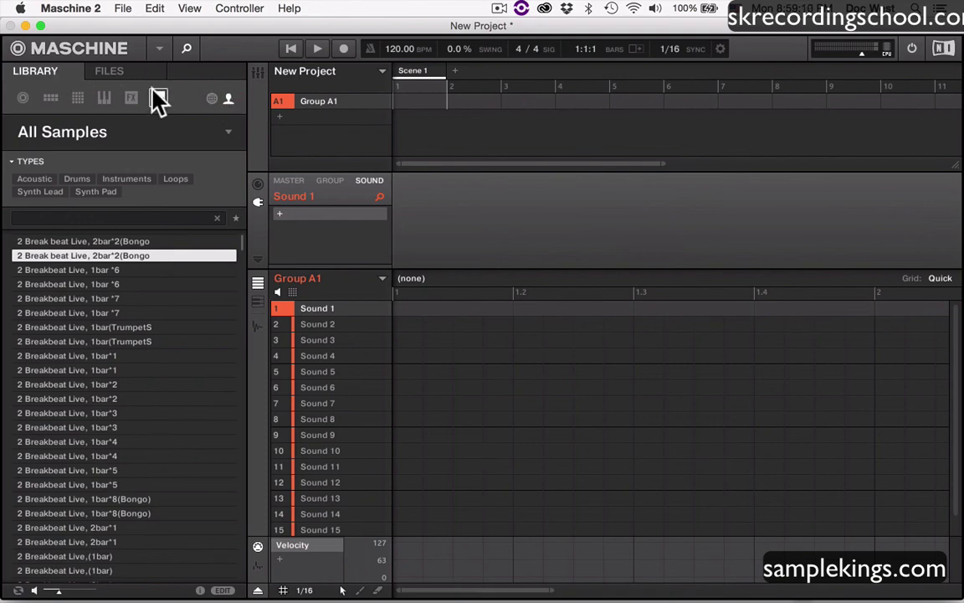
{"action": "left_click", "coordinate": [176, 178]}
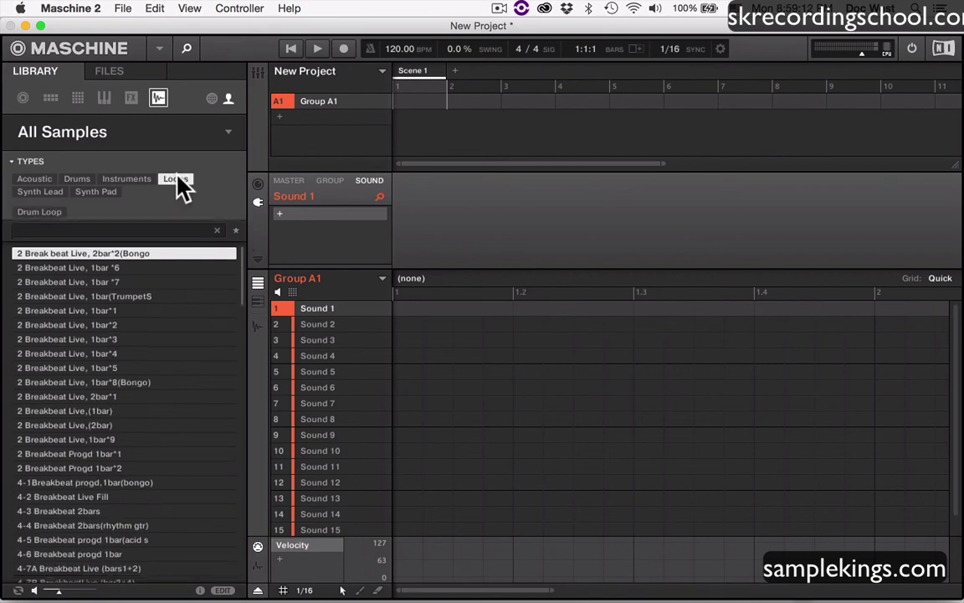
{"action": "left_click", "coordinate": [107, 303]}
{"action": "left_click", "coordinate": [92, 388]}
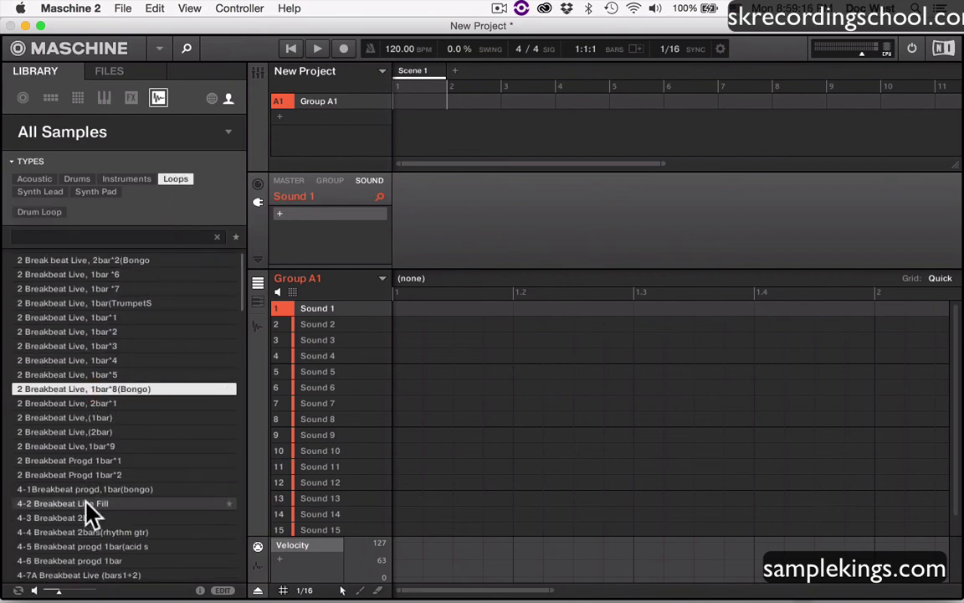
{"action": "left_click_drag", "start_coordinate": [59, 591], "coordinate": [81, 591]}
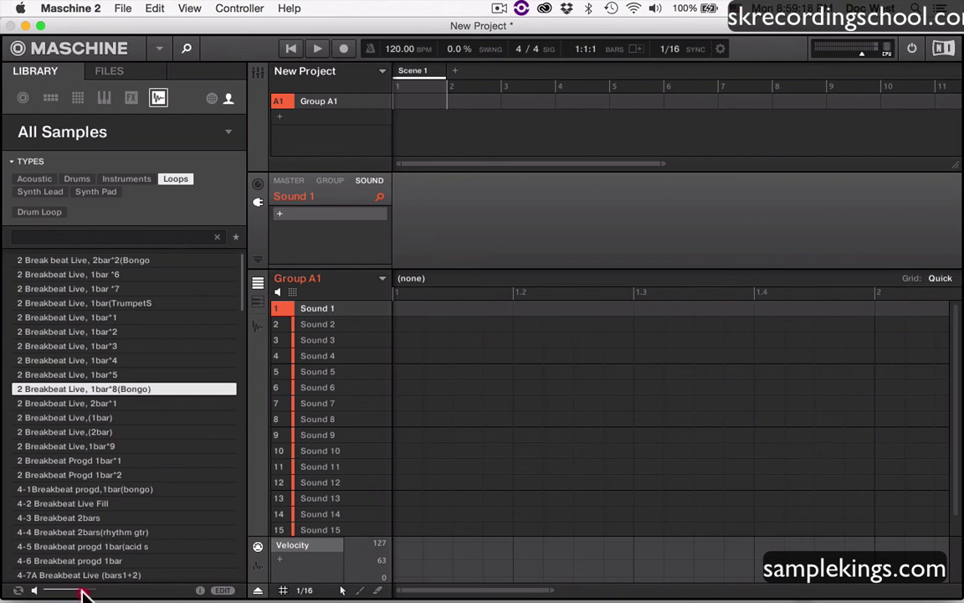
{"action": "left_click", "coordinate": [78, 505]}
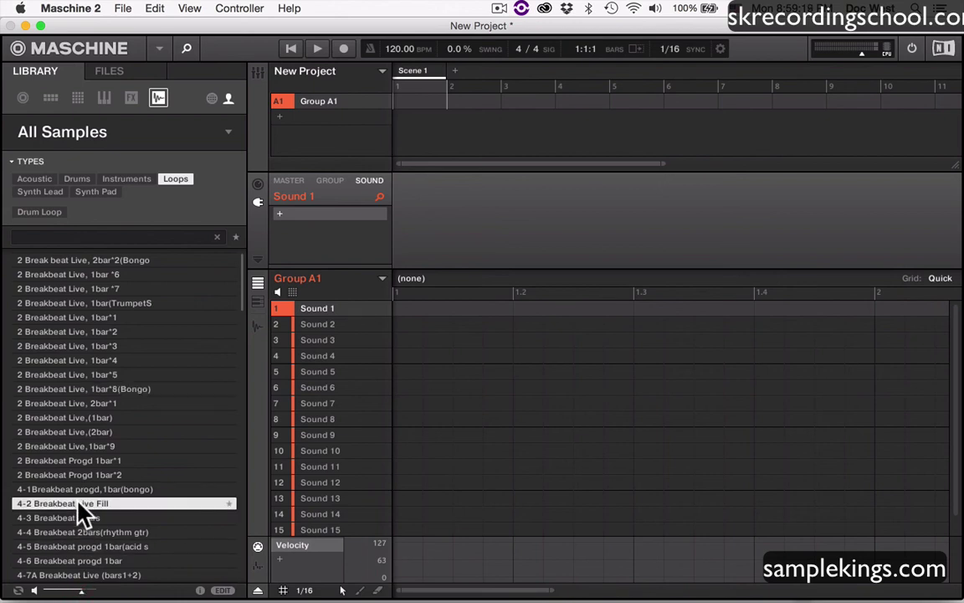
{"action": "left_click", "coordinate": [68, 305]}
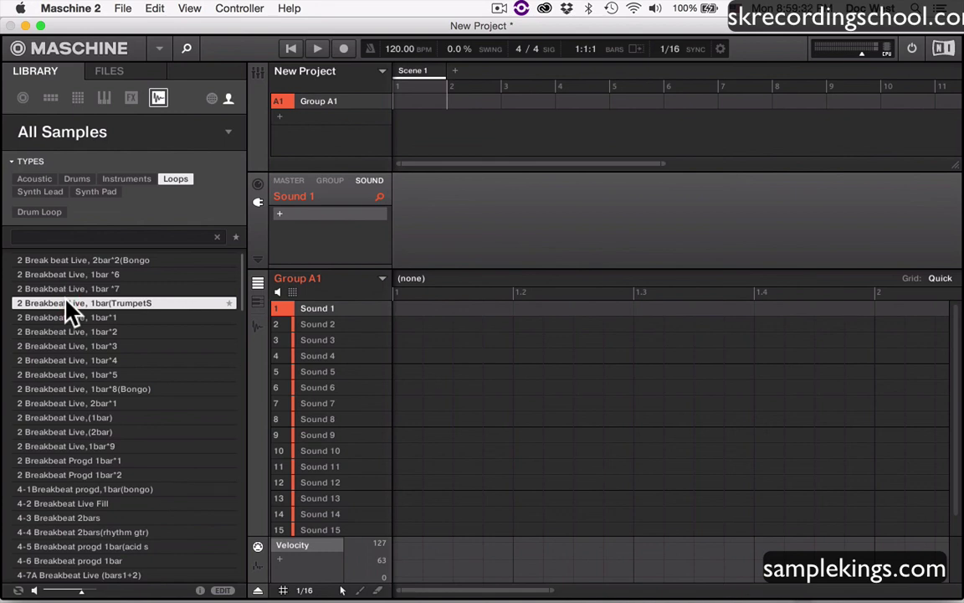
{"action": "left_click", "coordinate": [64, 348]}
{"action": "left_click", "coordinate": [62, 390]}
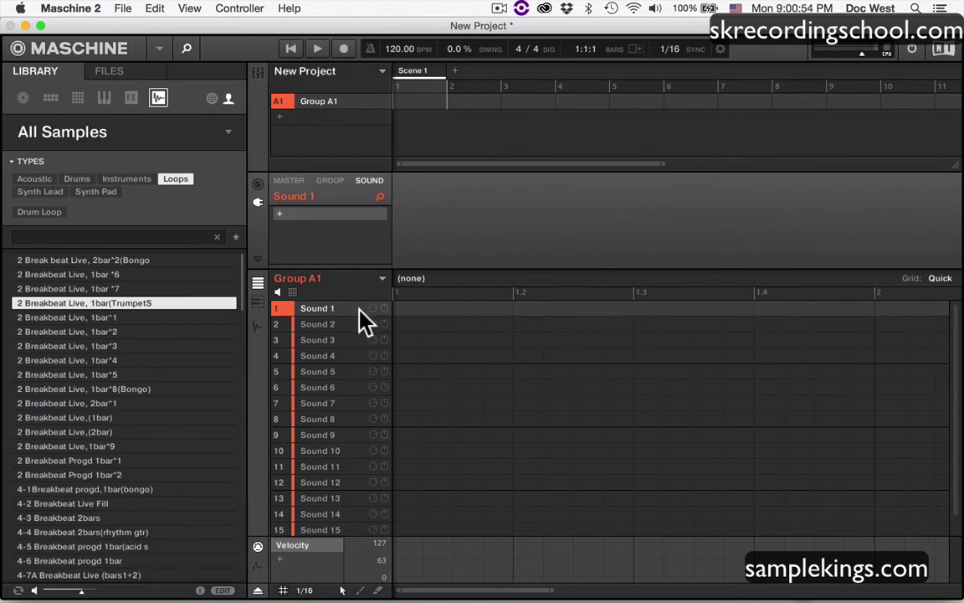
Step: Toggle prehear, load the TrumpetS breakbeat loop onto Sound 1 and show it in the Sample Editor
{"action": "left_click", "coordinate": [87, 303]}
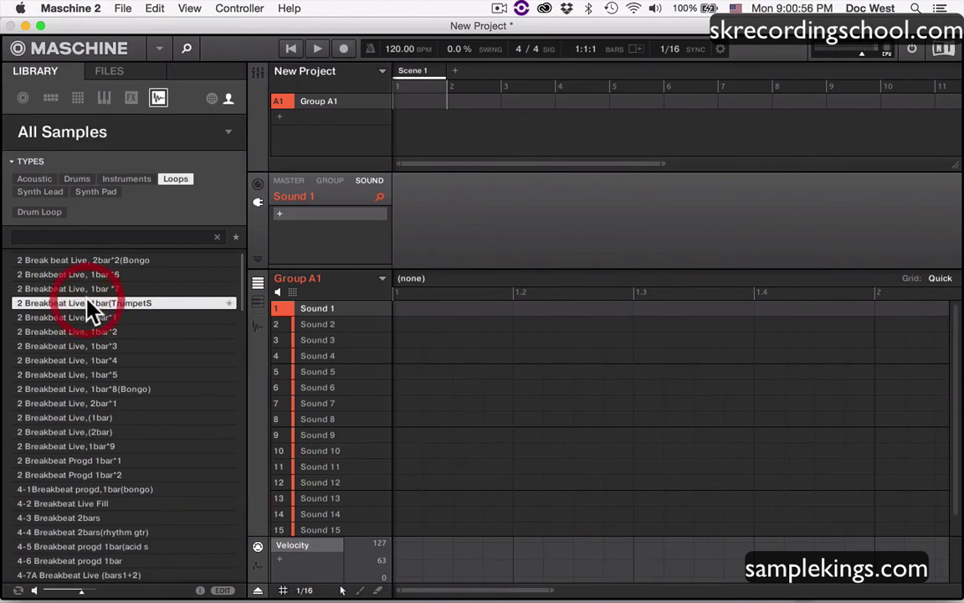
{"action": "left_click", "coordinate": [17, 591]}
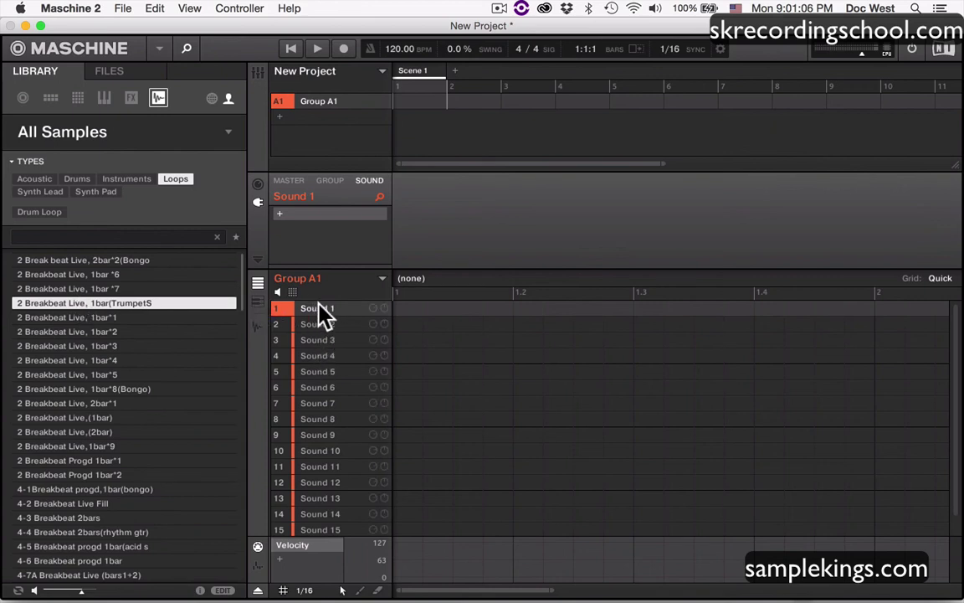
{"action": "double_click", "coordinate": [122, 305]}
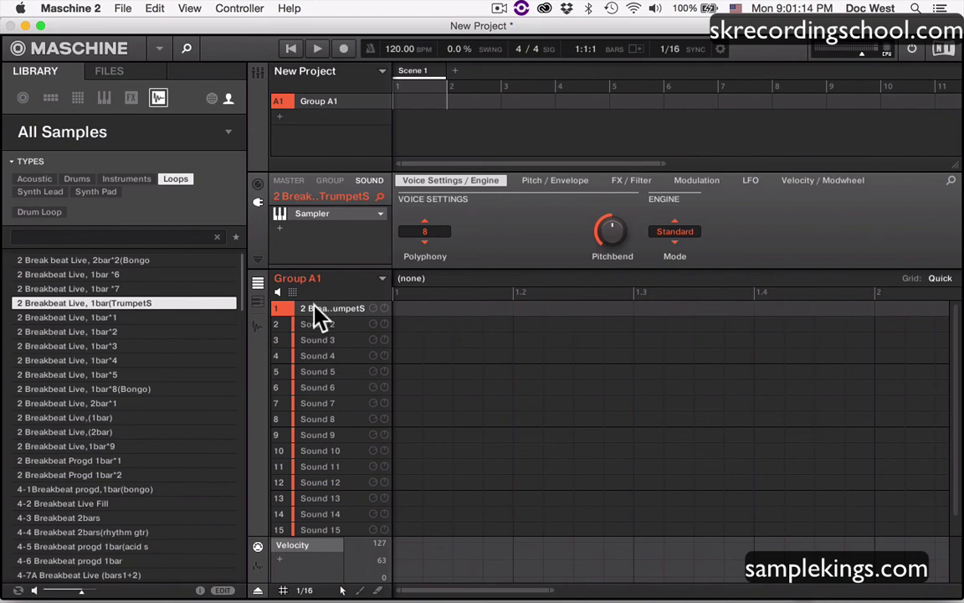
{"action": "left_click", "coordinate": [257, 326]}
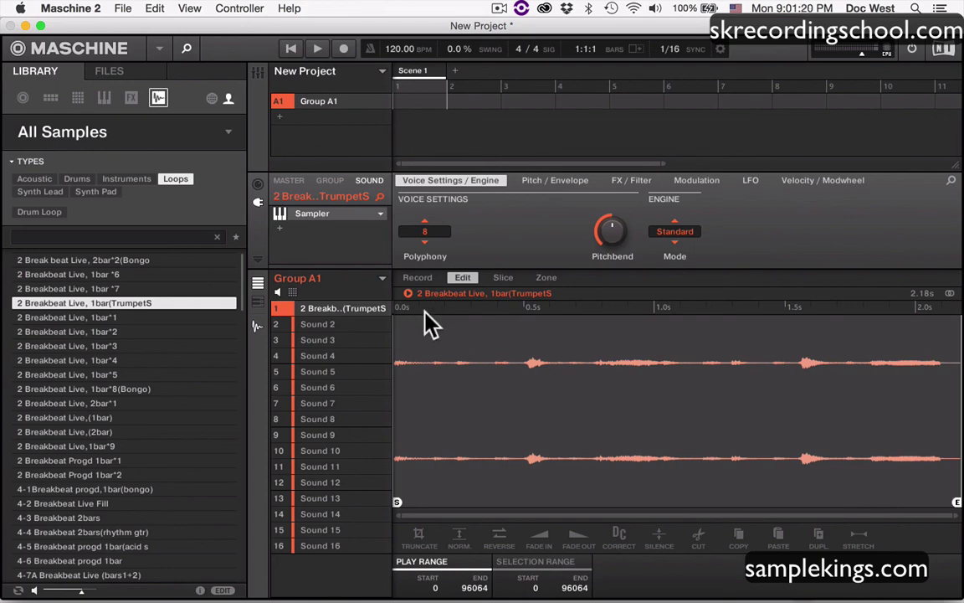
{"action": "left_click", "coordinate": [404, 290]}
{"action": "left_click", "coordinate": [405, 291]}
{"action": "left_click", "coordinate": [406, 291]}
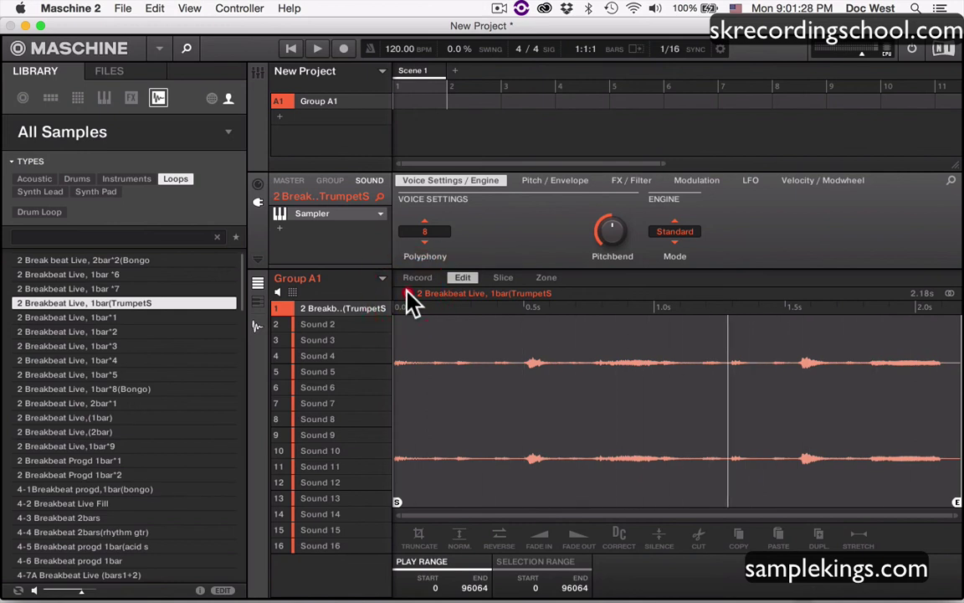
{"action": "left_click", "coordinate": [406, 293]}
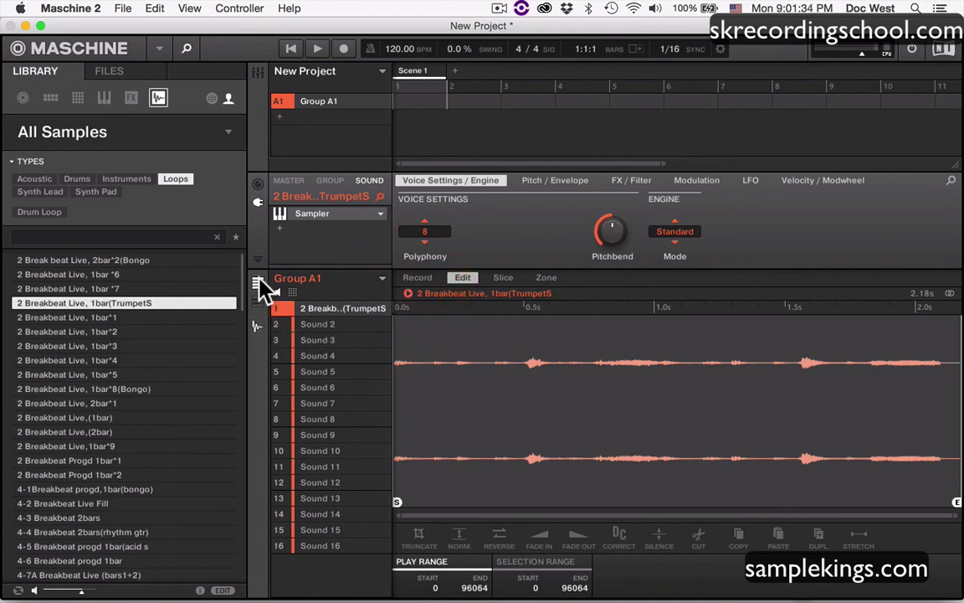
{"action": "left_click", "coordinate": [255, 325]}
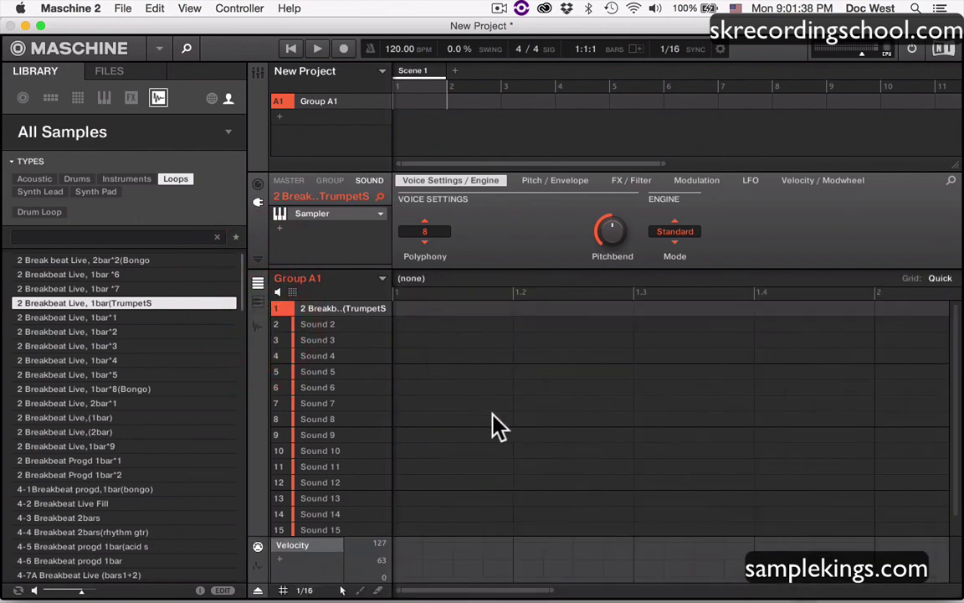
{"action": "left_click", "coordinate": [259, 306]}
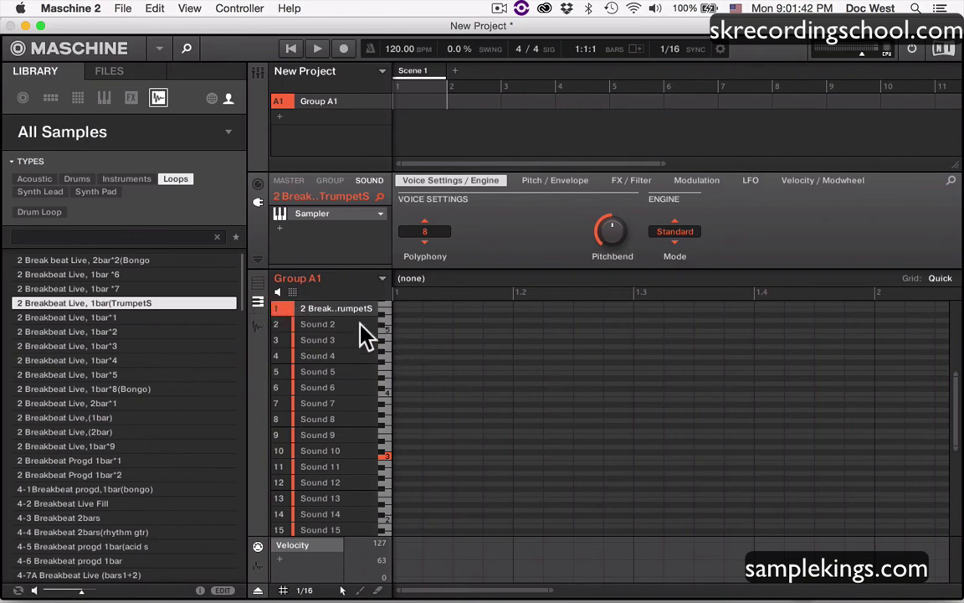
{"action": "left_click", "coordinate": [387, 471]}
{"action": "left_click", "coordinate": [386, 485]}
{"action": "left_click", "coordinate": [387, 500]}
{"action": "left_click", "coordinate": [387, 476]}
{"action": "left_click", "coordinate": [387, 462]}
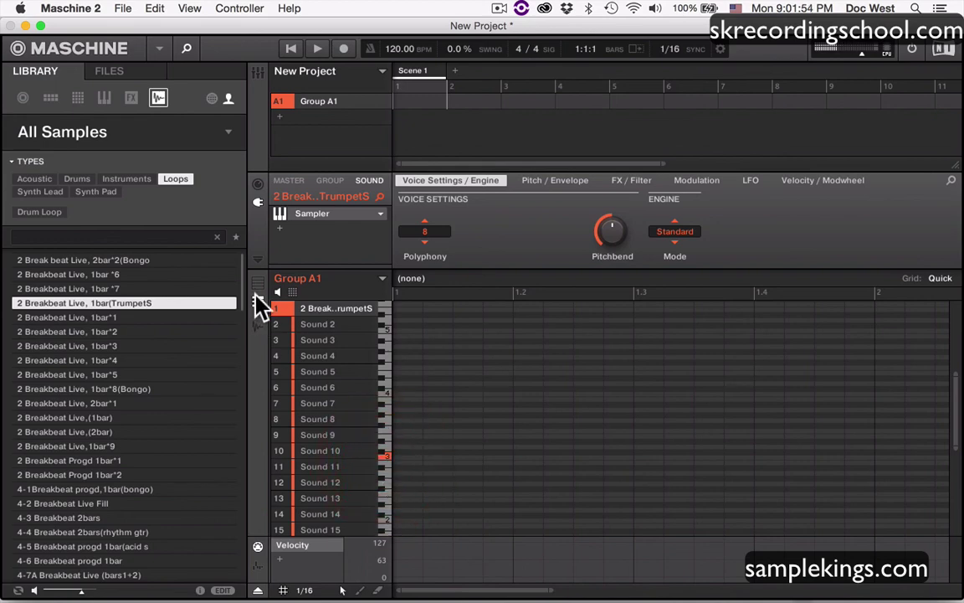
{"action": "left_click", "coordinate": [257, 324]}
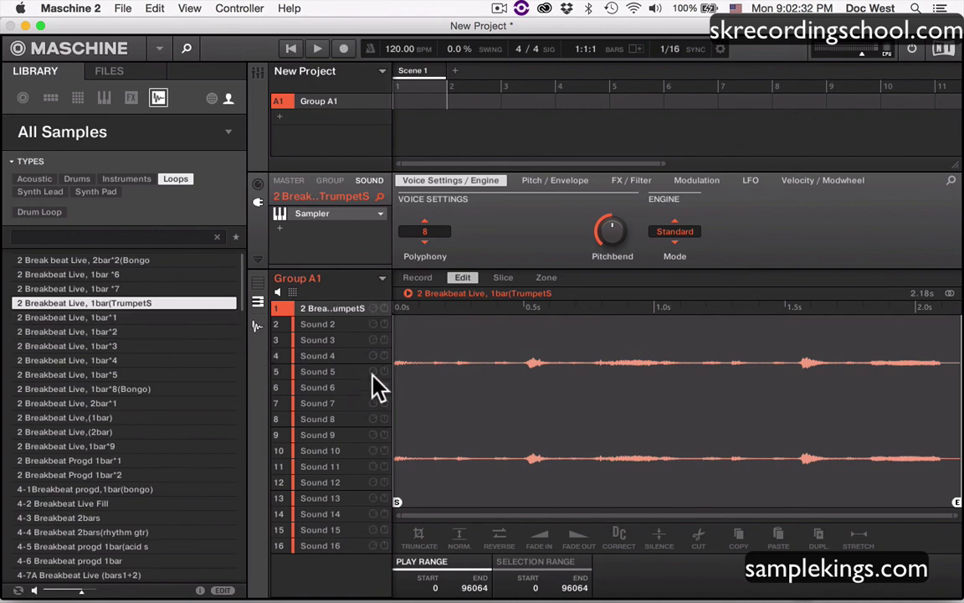
Step: Select the whole trumpet loop, apply NORM, and play the normalized result
{"action": "left_click", "coordinate": [561, 421]}
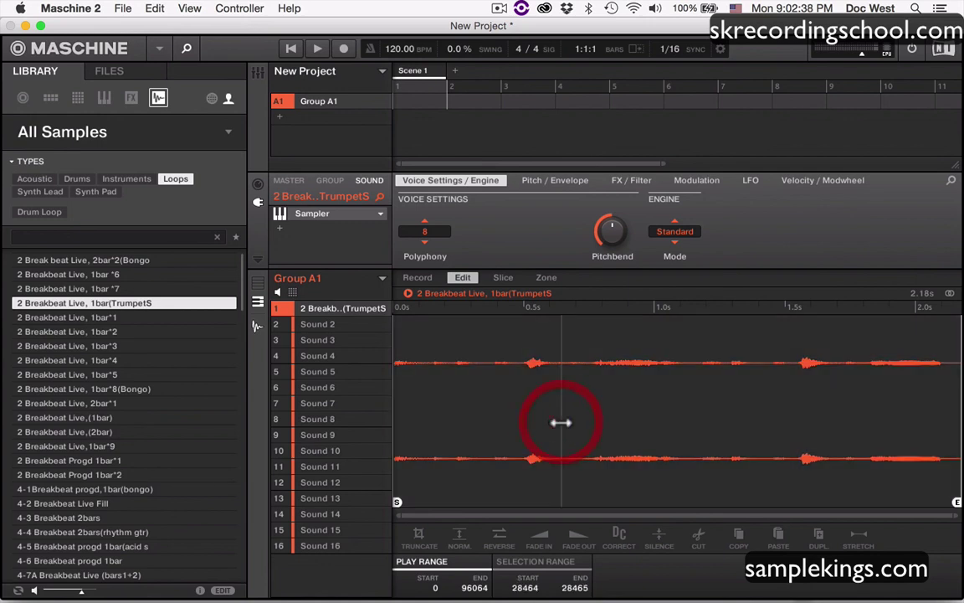
{"action": "left_click", "coordinate": [538, 410]}
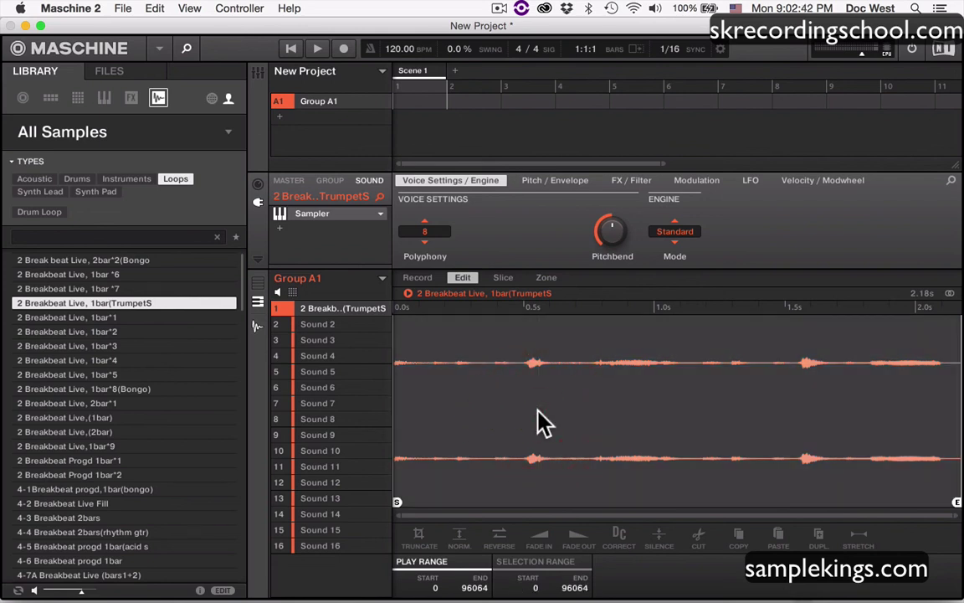
{"action": "left_click", "coordinate": [457, 538]}
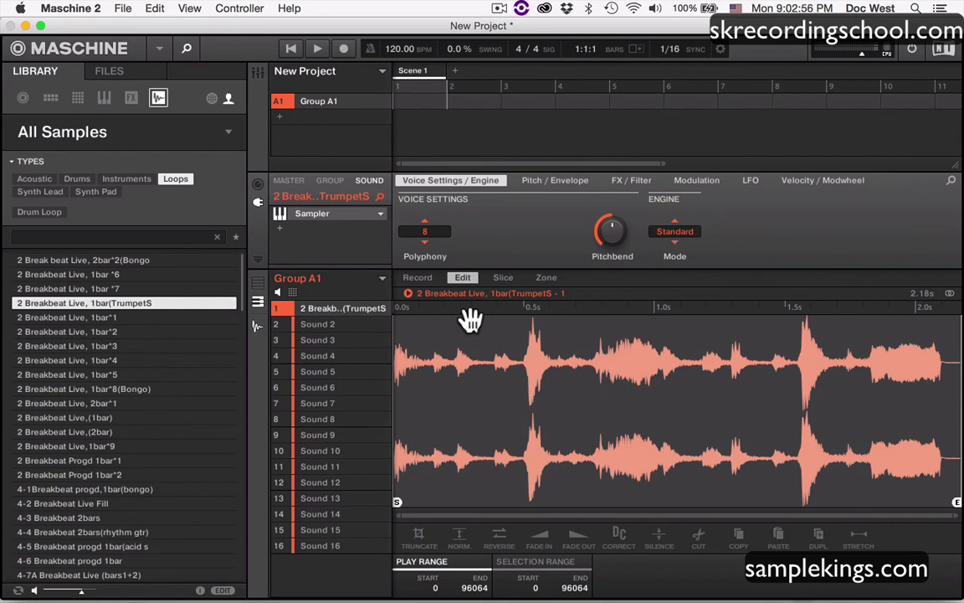
{"action": "left_click", "coordinate": [410, 300]}
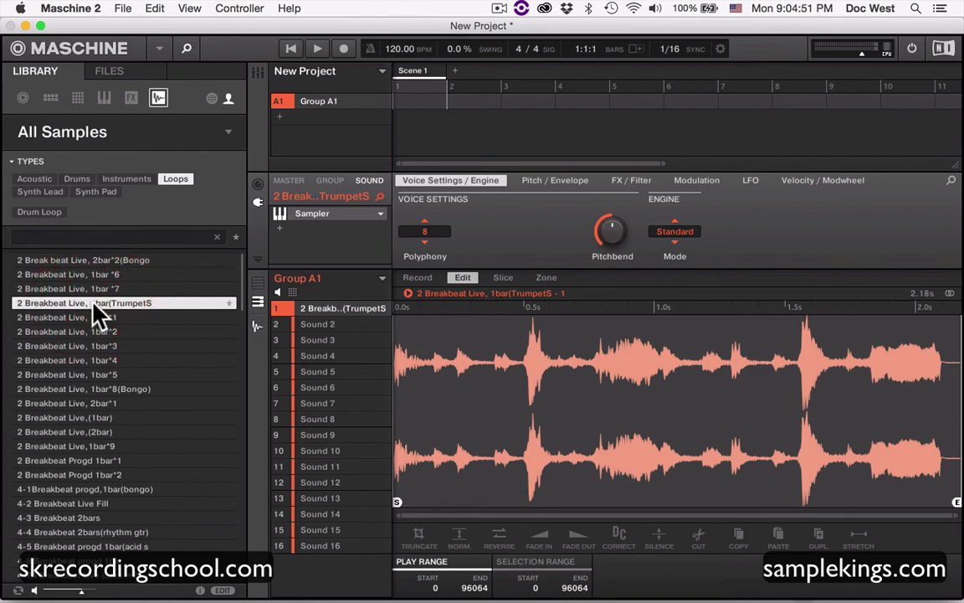
Step: Play and stop the loop, then add the Human type tag to it and apply
{"action": "left_click", "coordinate": [408, 293]}
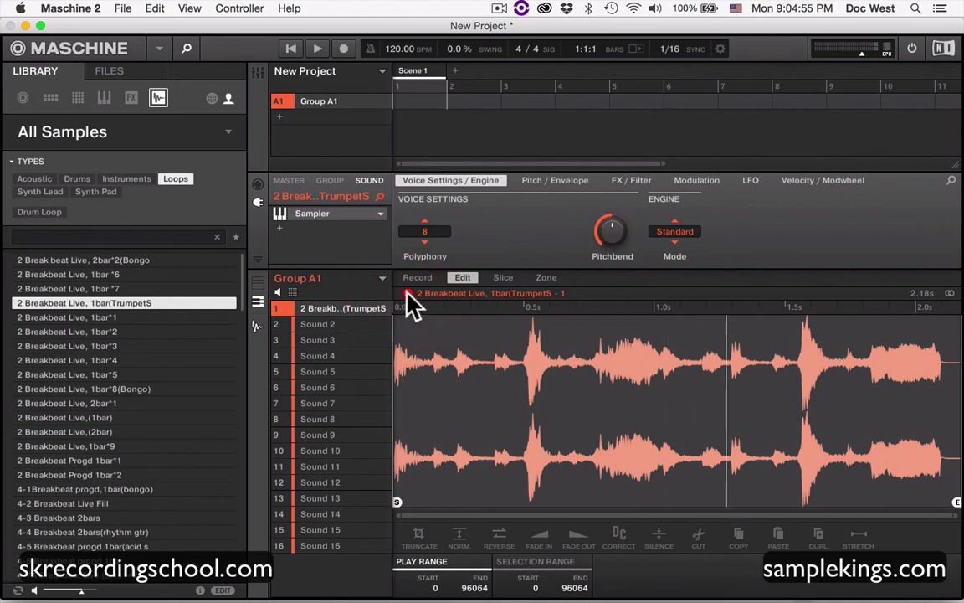
{"action": "left_click", "coordinate": [407, 293]}
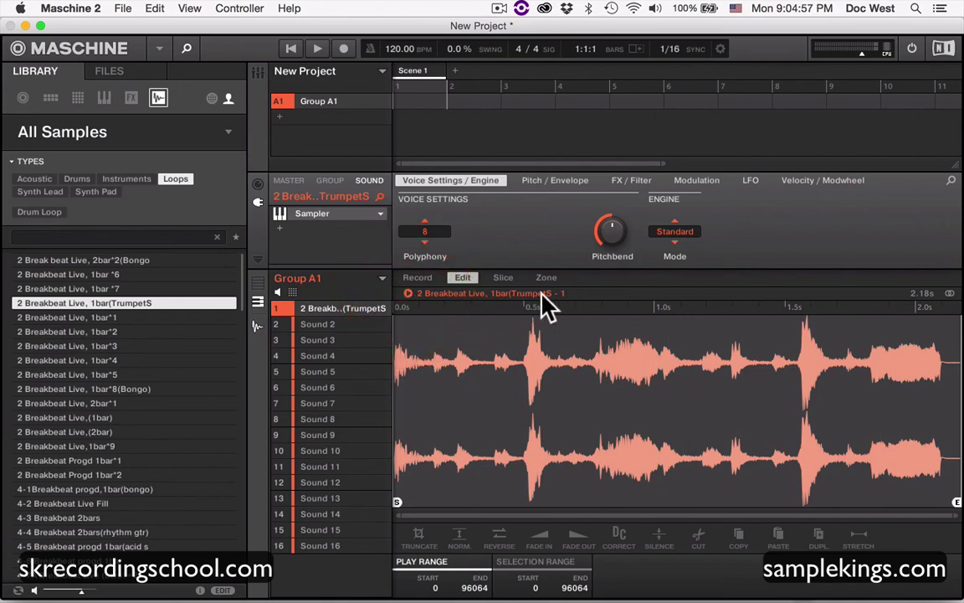
{"action": "left_click", "coordinate": [223, 591]}
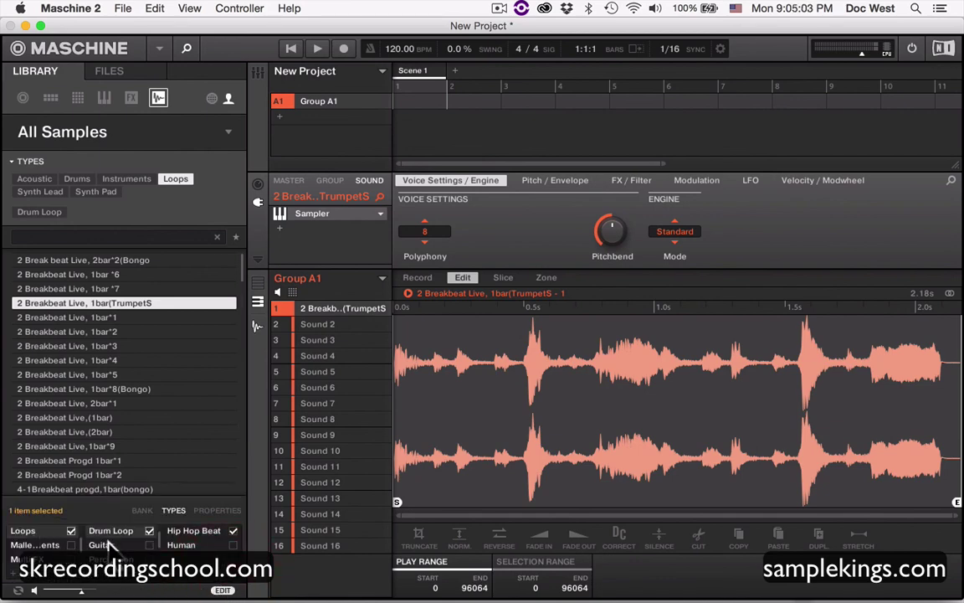
{"action": "left_click", "coordinate": [233, 545]}
{"action": "left_click", "coordinate": [188, 590]}
Step: Select the 2 Breakbeat Live, 1bar*1 loop and review its tags
{"action": "left_click", "coordinate": [95, 319]}
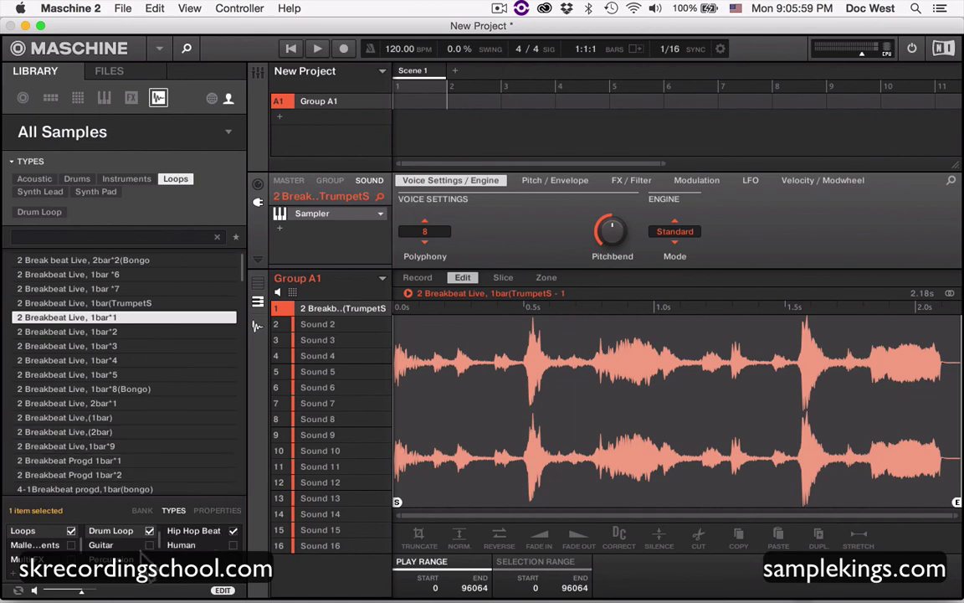
{"action": "scroll", "coordinate": [144, 552], "scroll_direction": "down", "scroll_amount": 3}
{"action": "scroll", "coordinate": [143, 548], "scroll_direction": "up", "scroll_amount": 2}
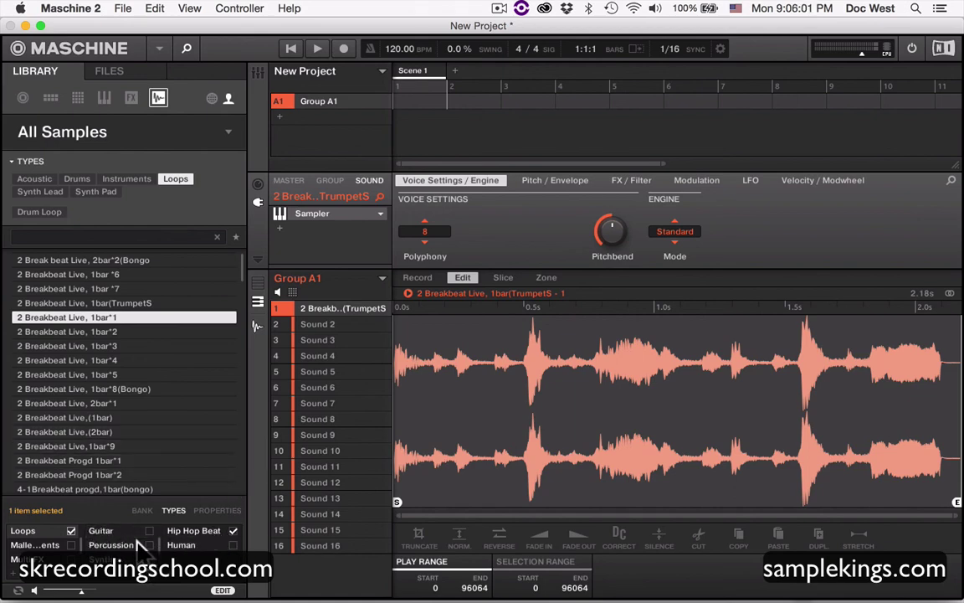
{"action": "scroll", "coordinate": [155, 542], "scroll_direction": "up", "scroll_amount": 1}
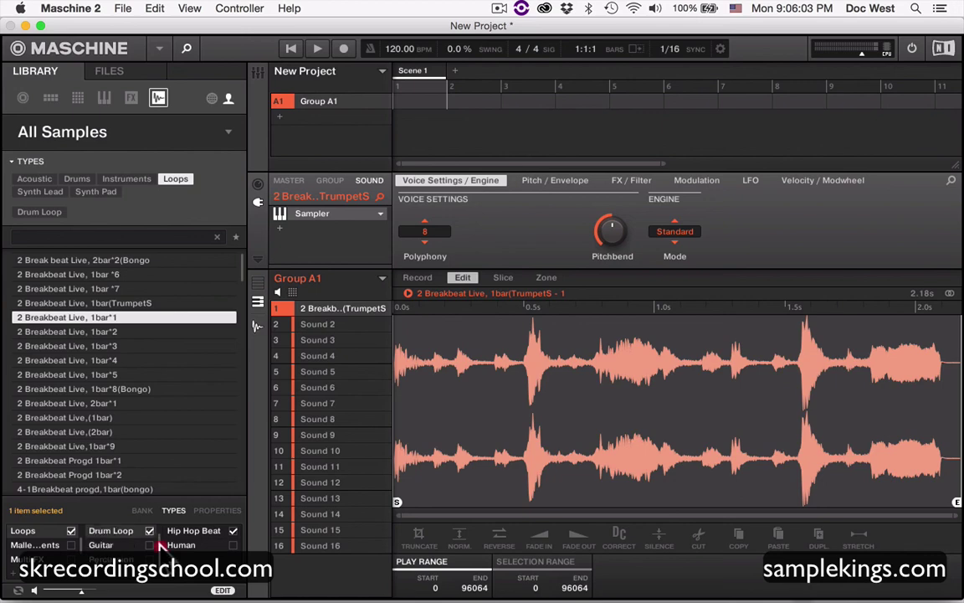
{"action": "scroll", "coordinate": [159, 545], "scroll_direction": "up", "scroll_amount": 1}
{"action": "scroll", "coordinate": [159, 544], "scroll_direction": "down", "scroll_amount": 2}
{"action": "scroll", "coordinate": [159, 545], "scroll_direction": "up", "scroll_amount": 1}
{"action": "scroll", "coordinate": [159, 542], "scroll_direction": "up", "scroll_amount": 1}
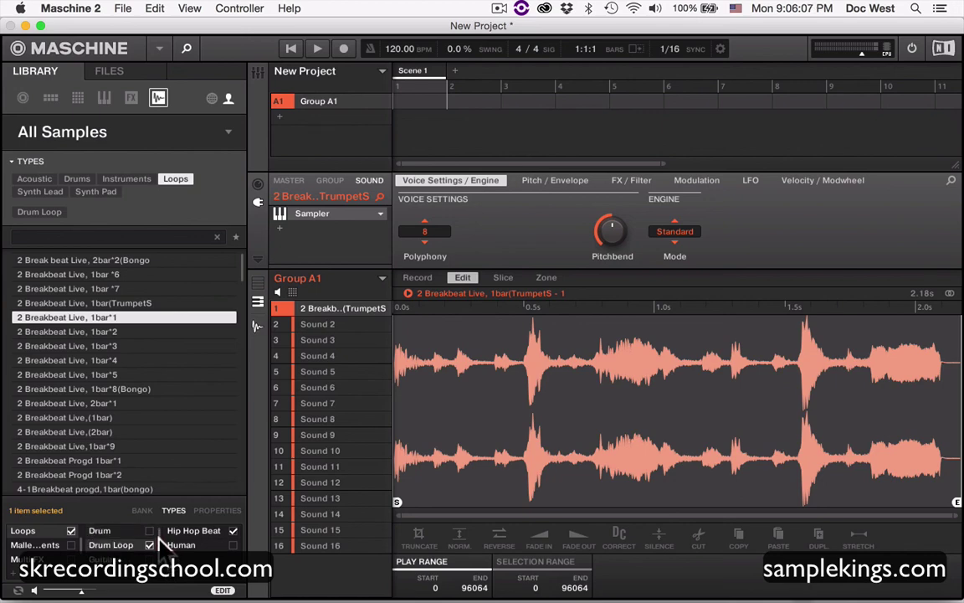
{"action": "scroll", "coordinate": [121, 549], "scroll_direction": "down", "scroll_amount": 1}
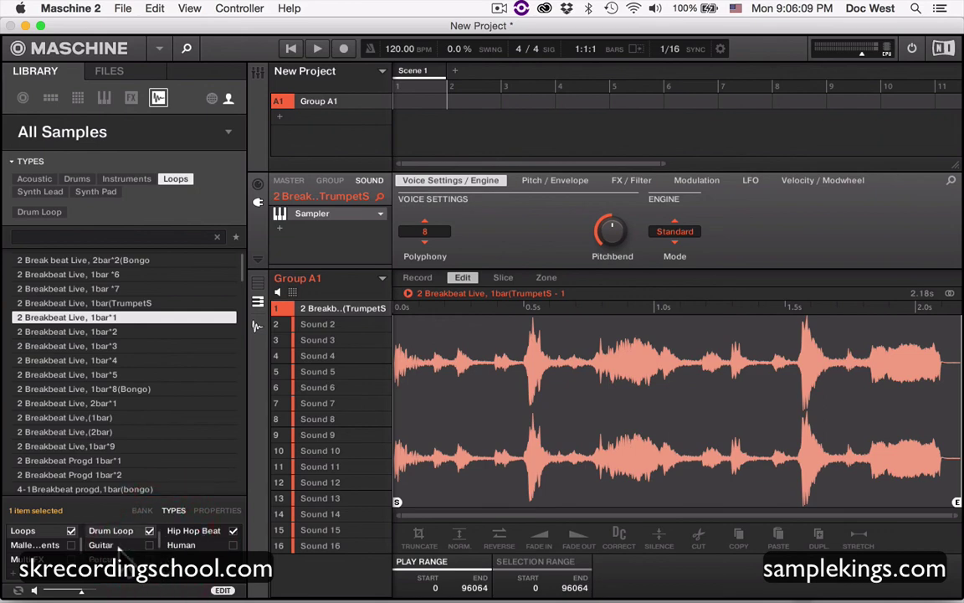
{"action": "scroll", "coordinate": [121, 553], "scroll_direction": "up", "scroll_amount": 1}
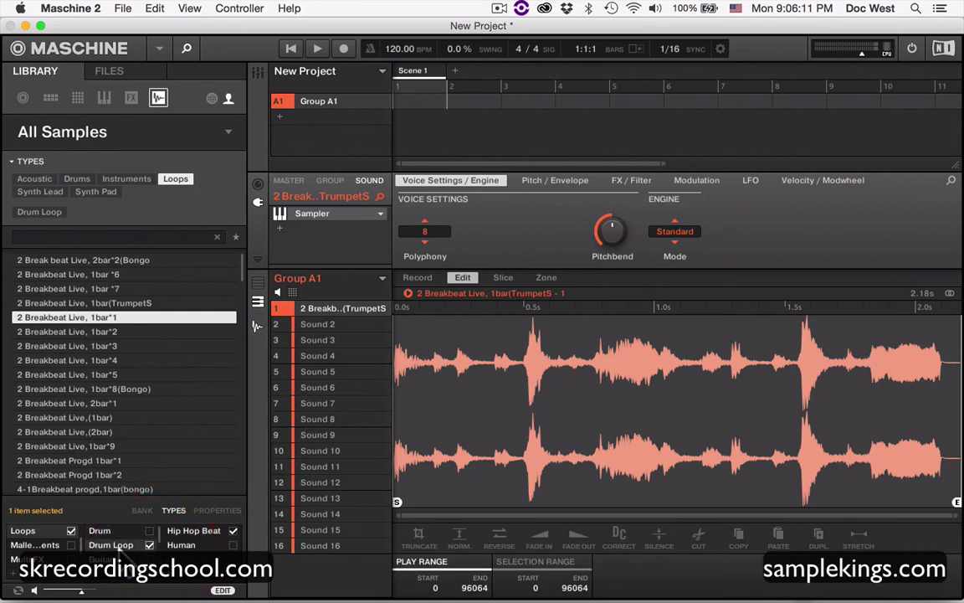